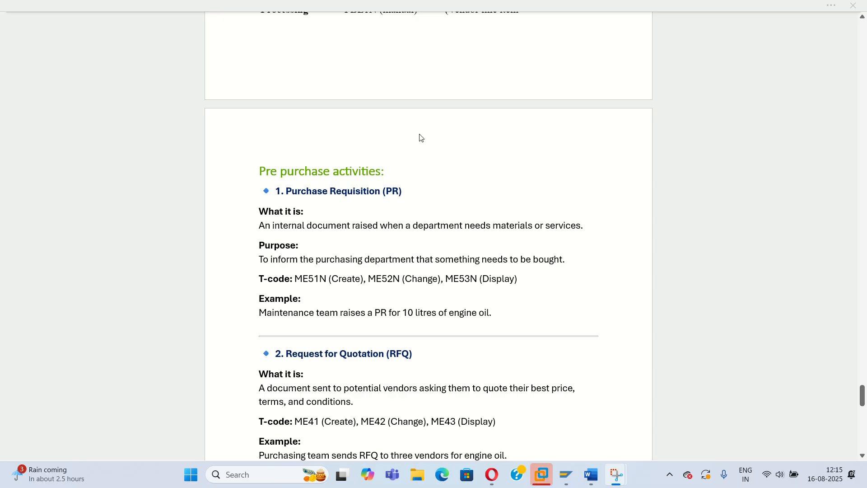
Step: Examine the SAP MM P2P cycle table and skim the pre-purchase activities from Purchase Requisition to Comparison of Quotations
scroll(418, 137, up, 8)
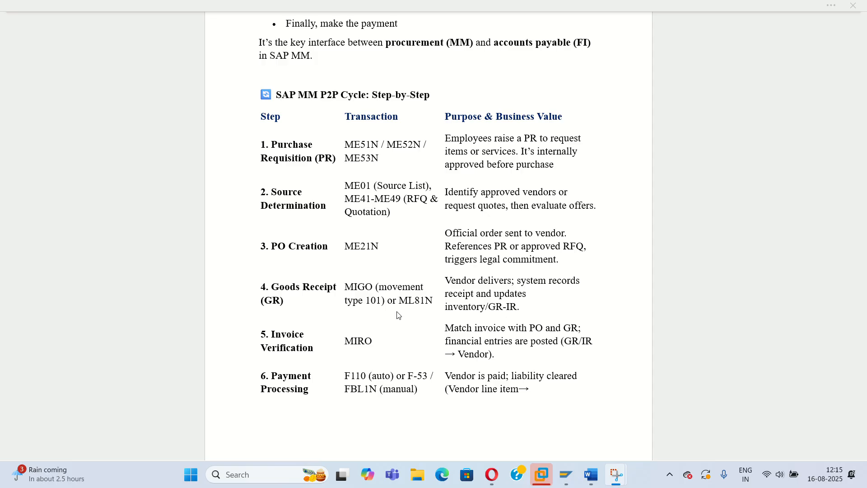
scroll(397, 317, down, 1)
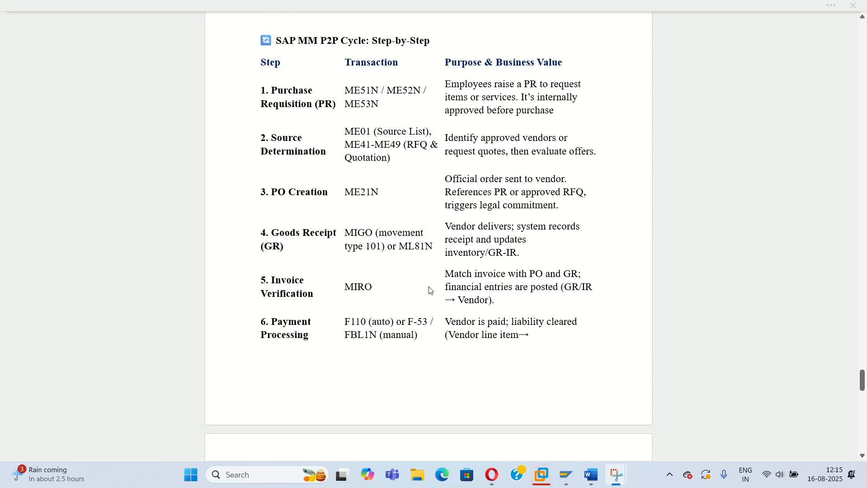
scroll(360, 186, down, 6)
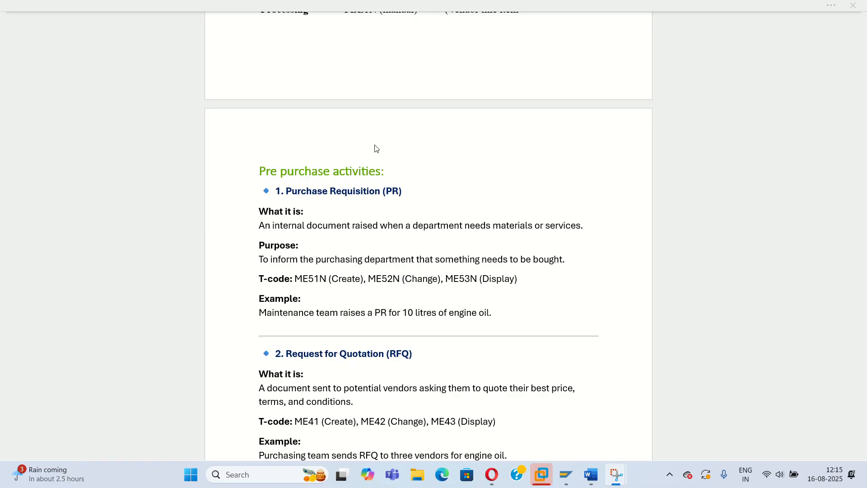
scroll(380, 155, down, 1)
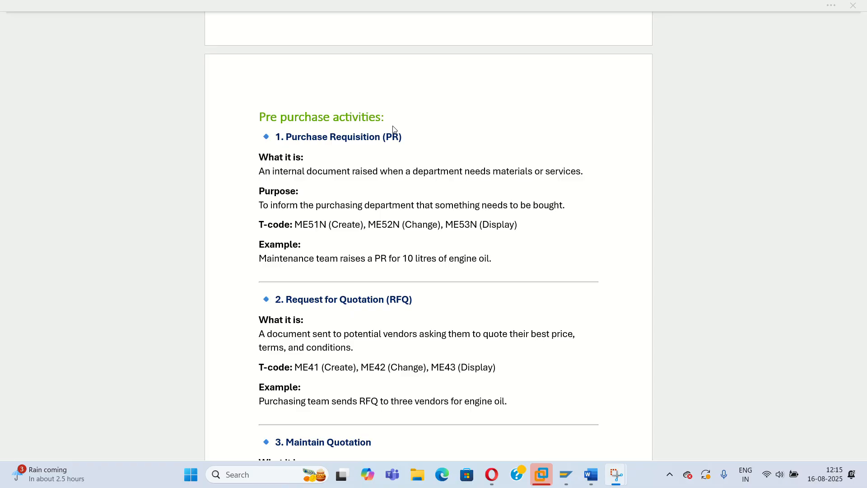
scroll(393, 131, down, 1)
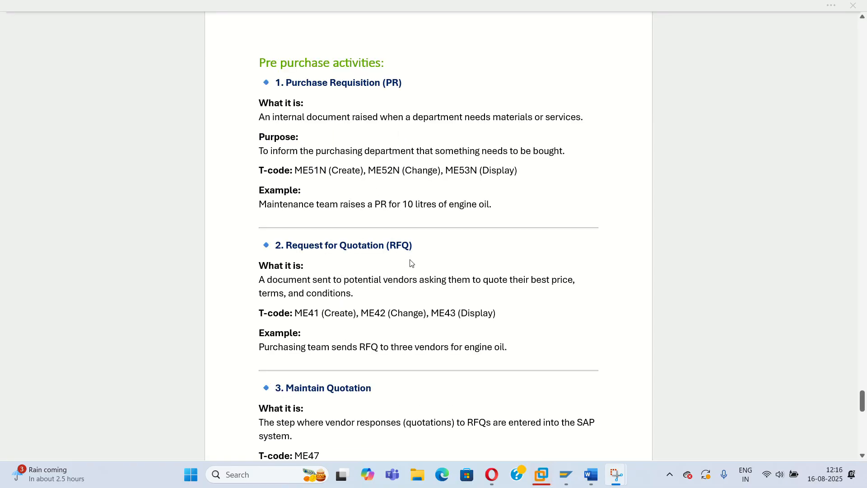
scroll(443, 250, down, 2)
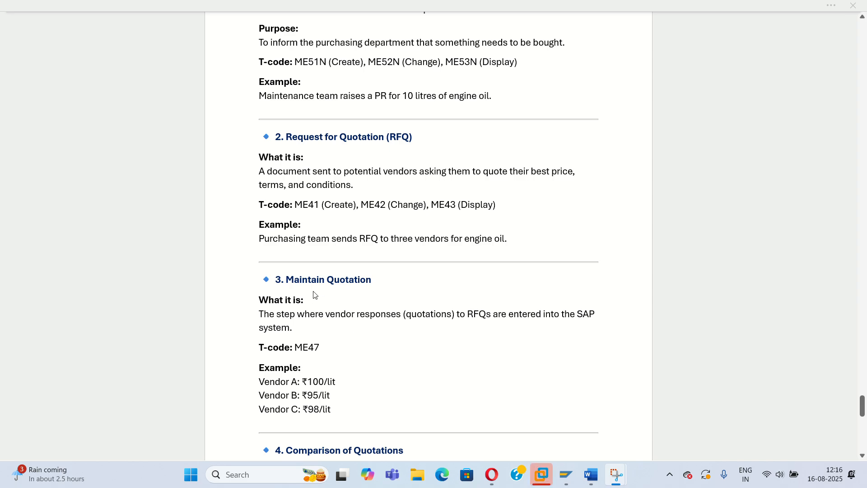
scroll(400, 279, down, 2)
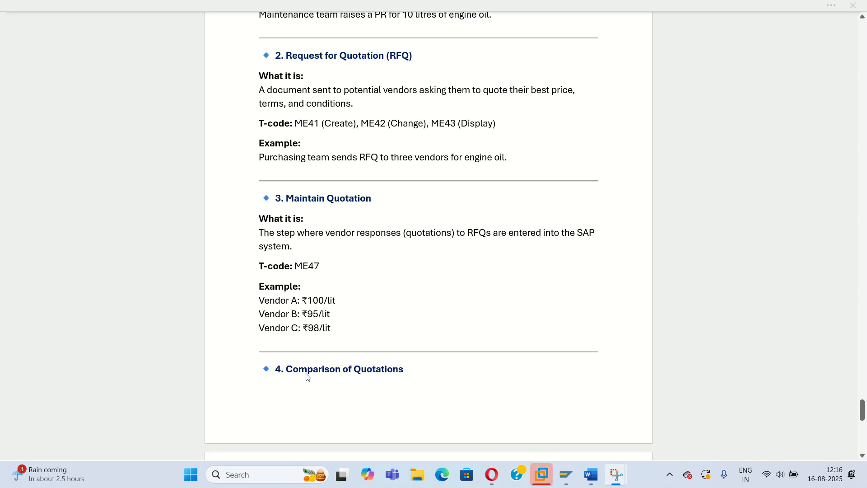
scroll(397, 313, up, 2)
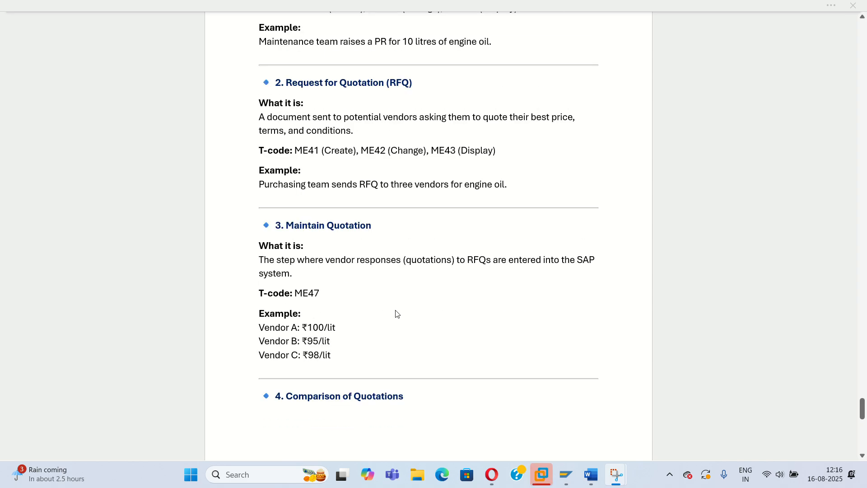
scroll(397, 312, up, 3)
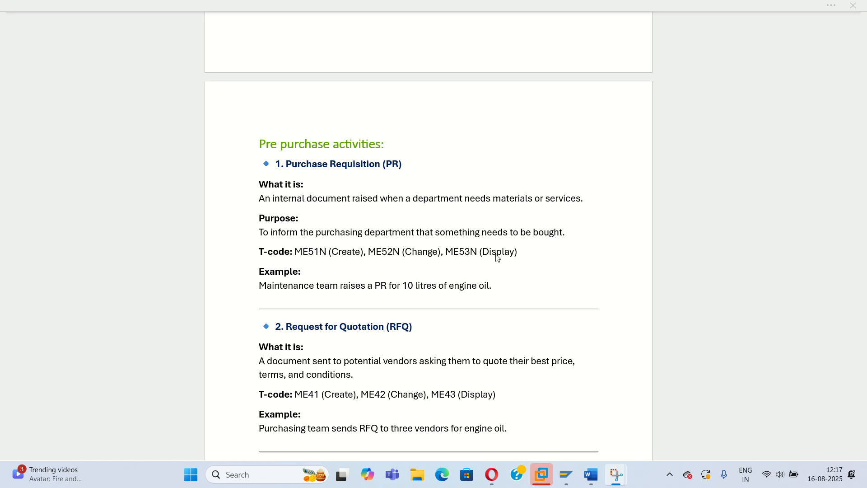
Step: Read the purpose, T-codes and examples for Purchase Requisition, RFQ, Maintain Quotation and Comparison of Quotations in the notes
scroll(364, 228, down, 1)
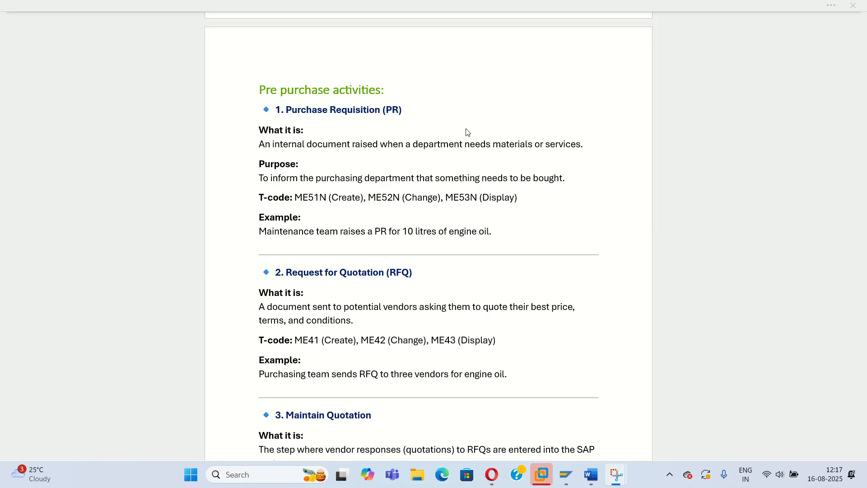
scroll(467, 149, down, 2)
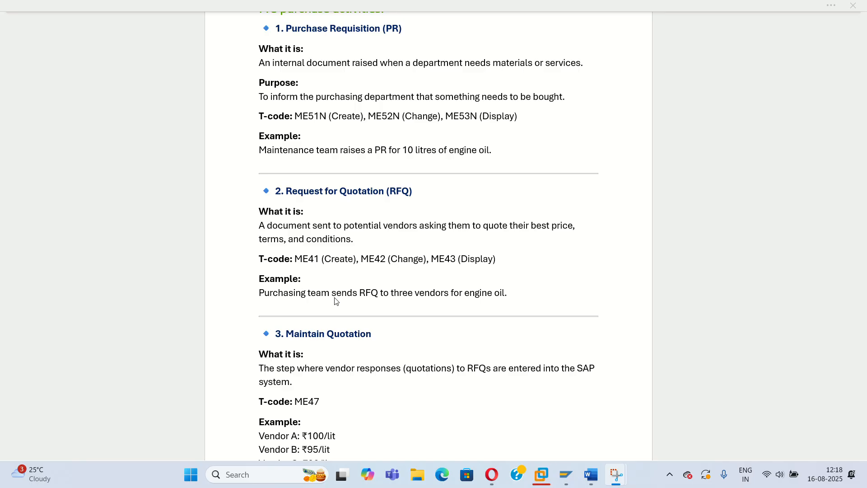
scroll(323, 281, down, 1)
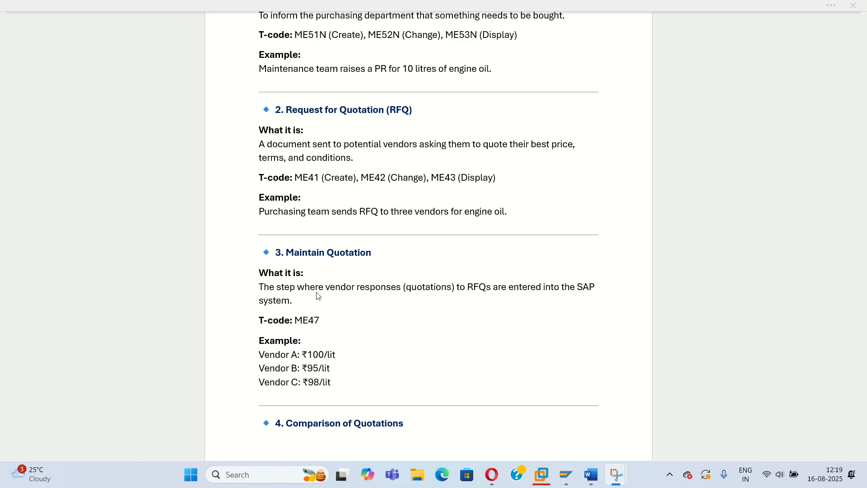
scroll(318, 298, down, 1)
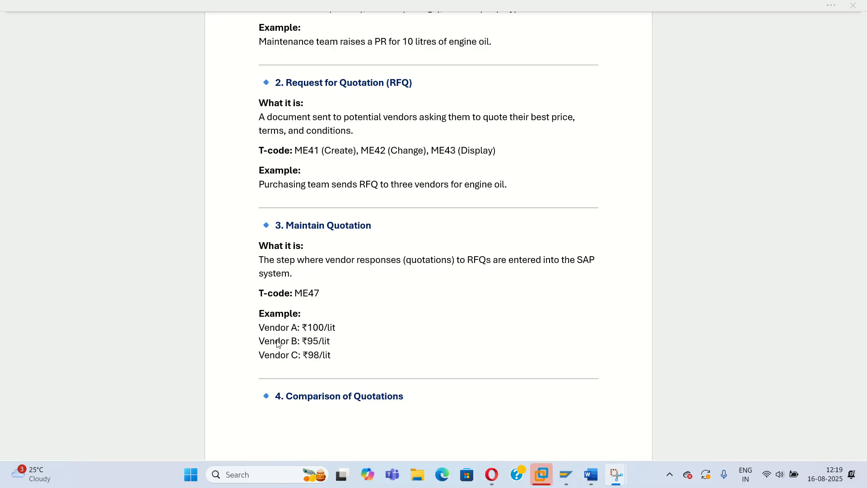
scroll(341, 277, down, 5)
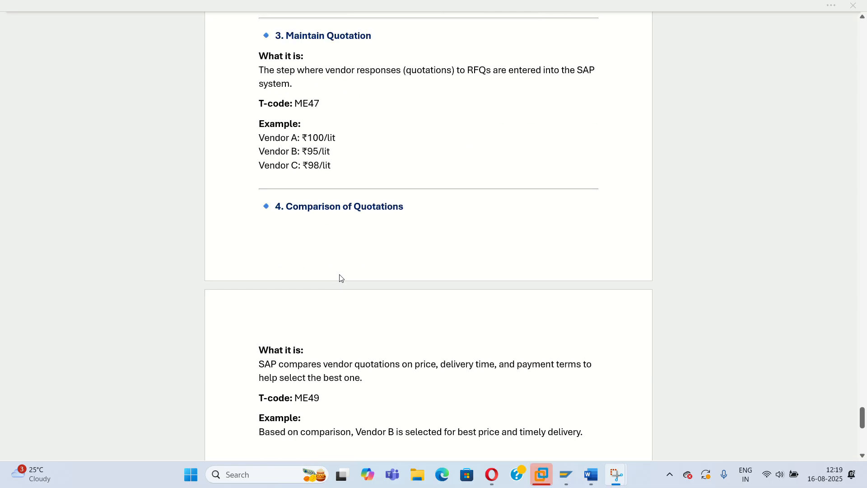
scroll(356, 248, down, 2)
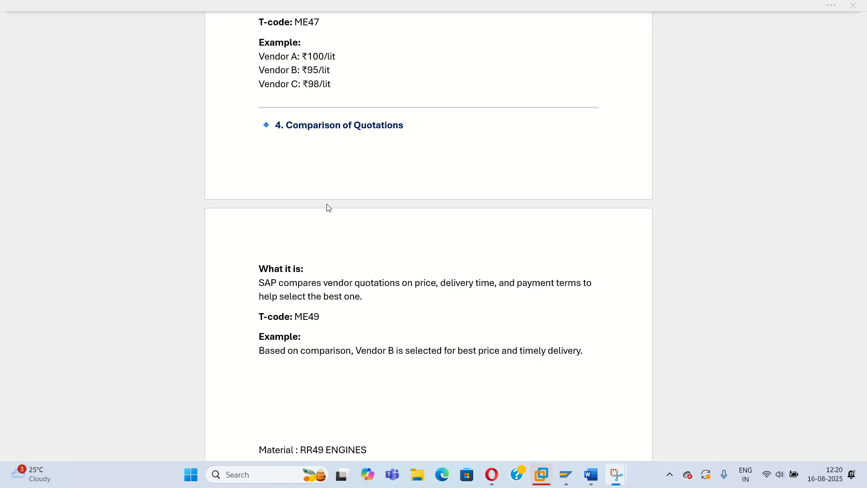
scroll(327, 207, up, 1)
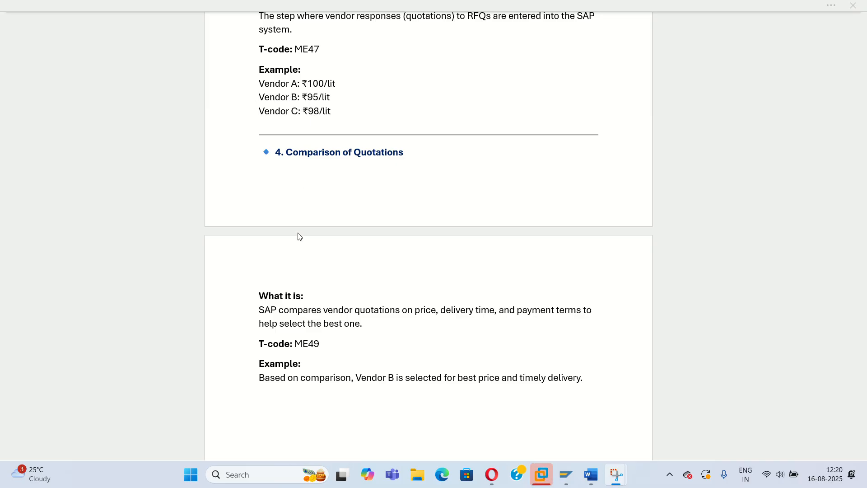
scroll(368, 333, down, 3)
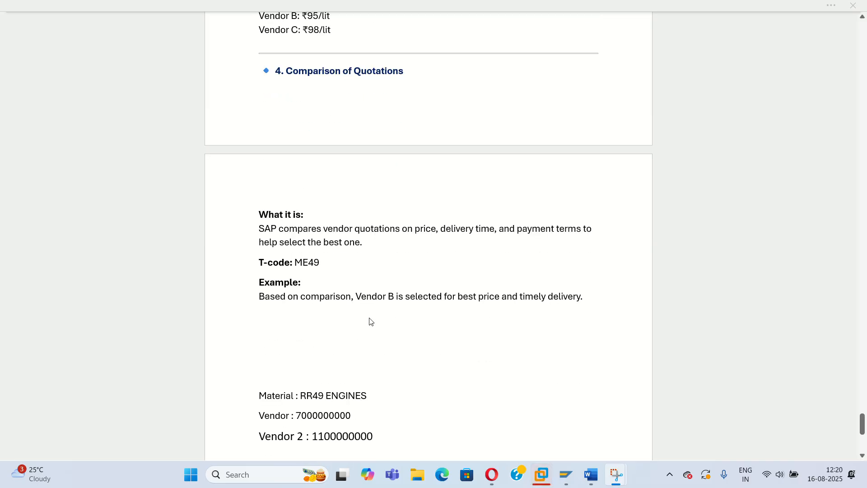
scroll(370, 321, up, 3)
scroll(371, 321, up, 10)
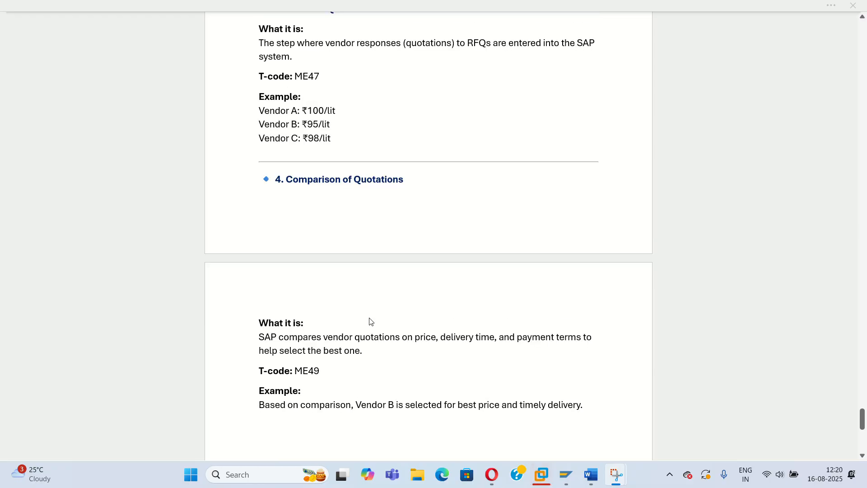
scroll(370, 322, up, 4)
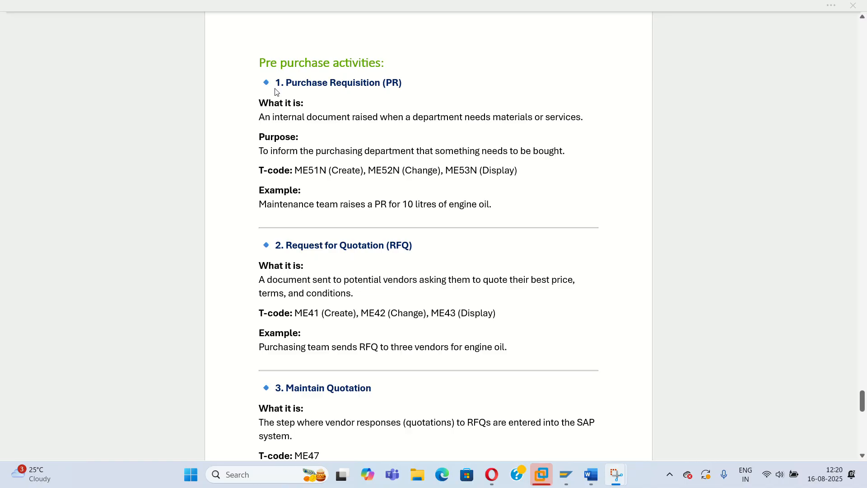
scroll(320, 289, down, 1)
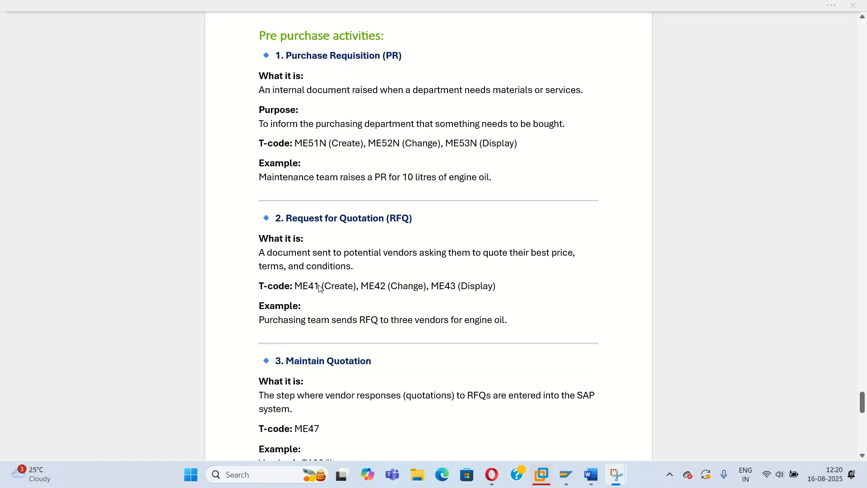
scroll(320, 289, up, 1)
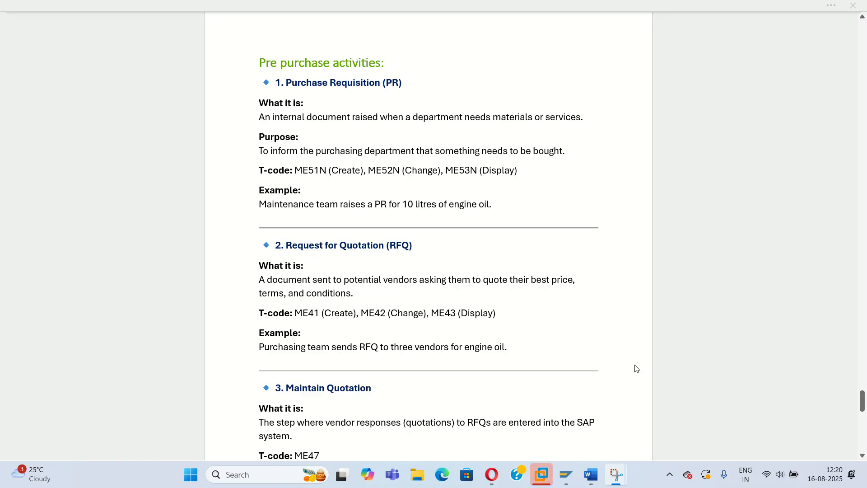
mouse_move(578, 466)
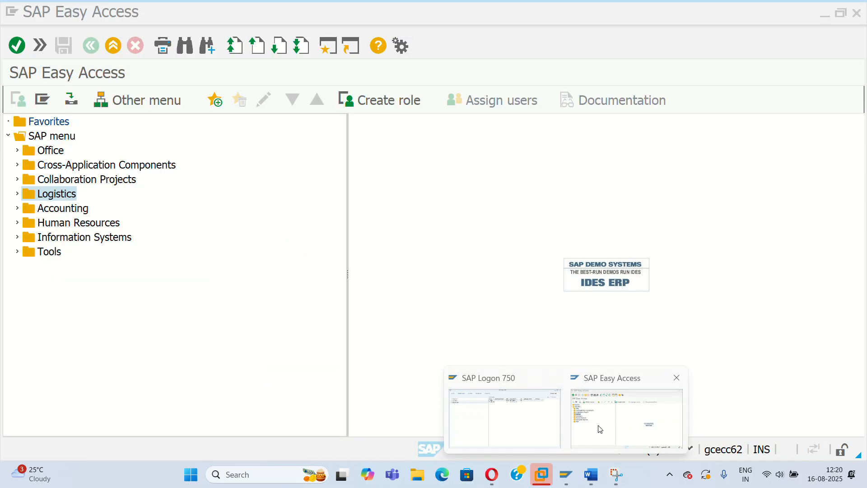
click(611, 421)
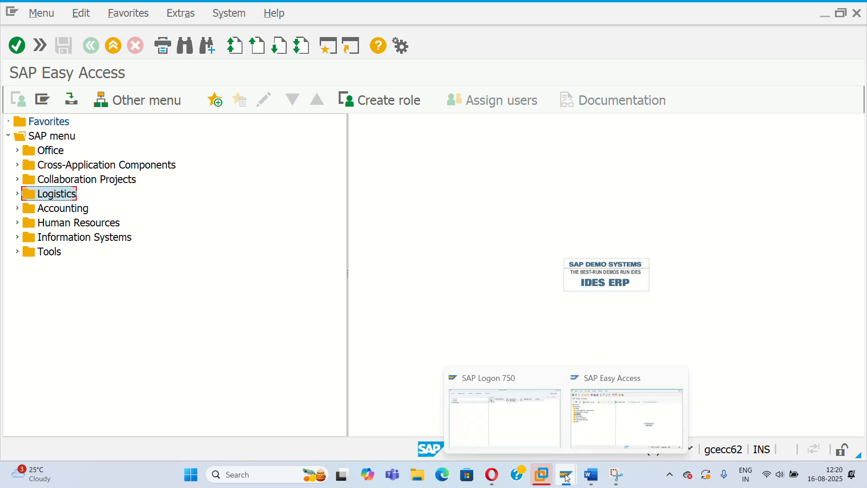
mouse_move(592, 477)
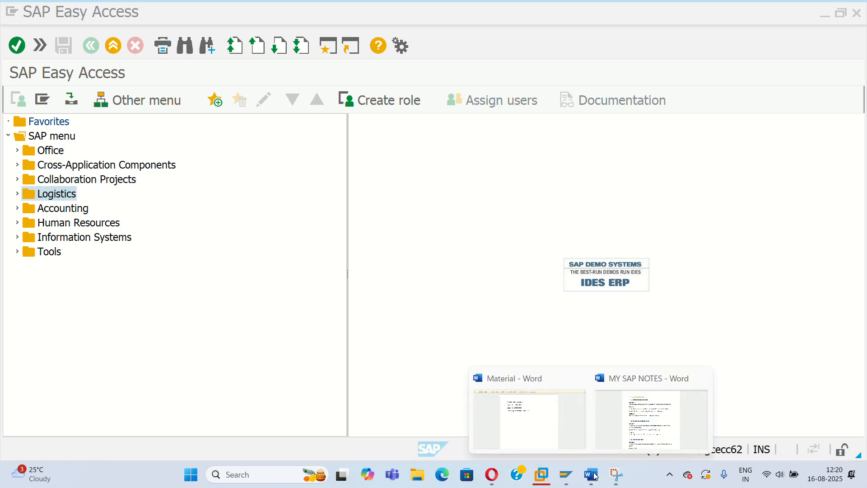
click(639, 422)
scroll(379, 266, up, 1)
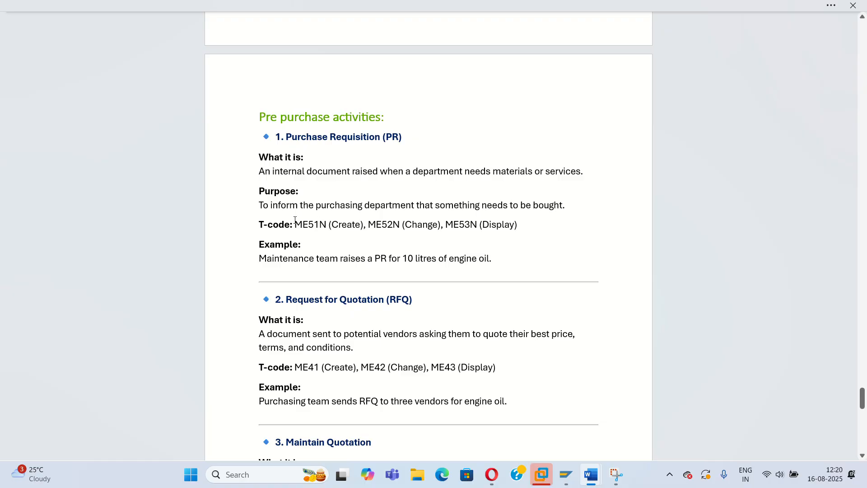
Step: Switch to SAP Easy Access and open the Create Purchase Requisition transaction with T-code ME51N
mouse_move(566, 474)
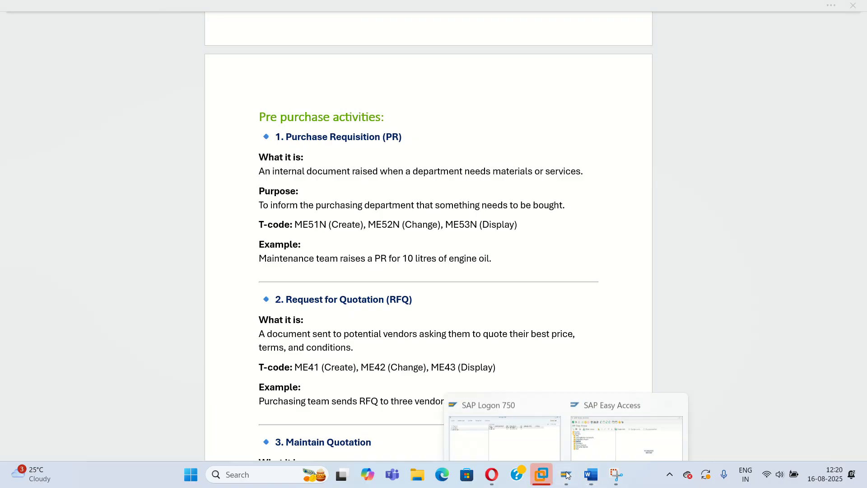
click(597, 432)
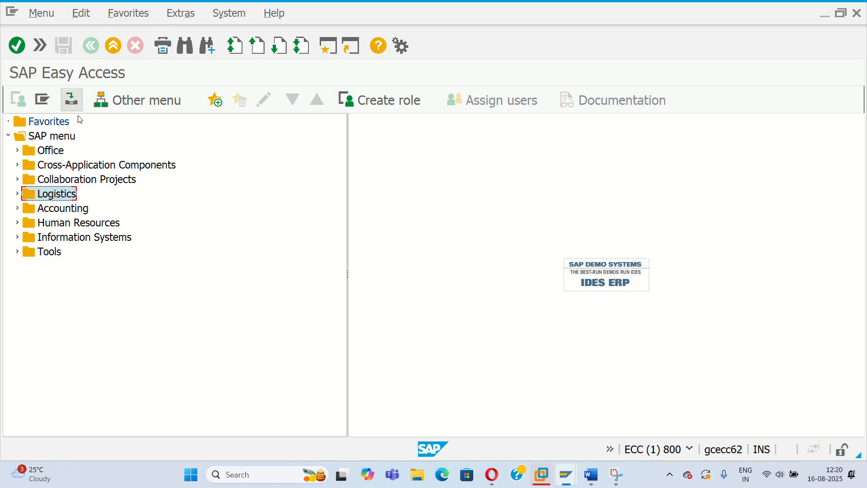
click(39, 45)
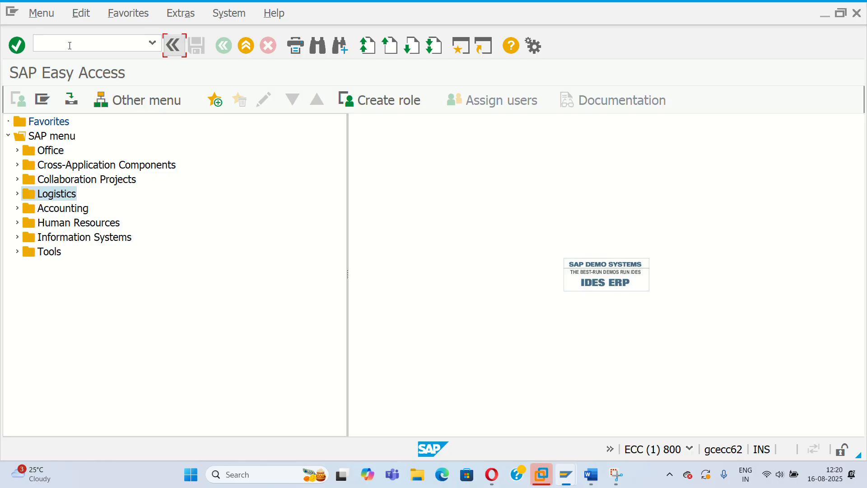
click(41, 42)
text(me51n)
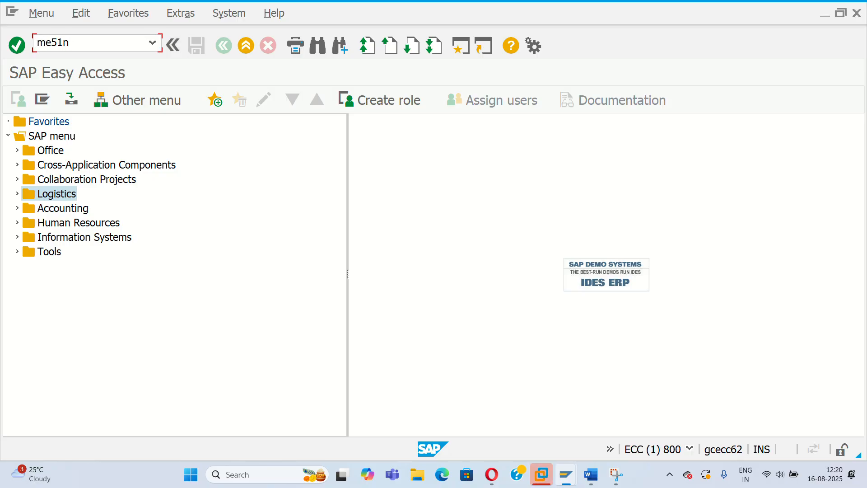
key(Return)
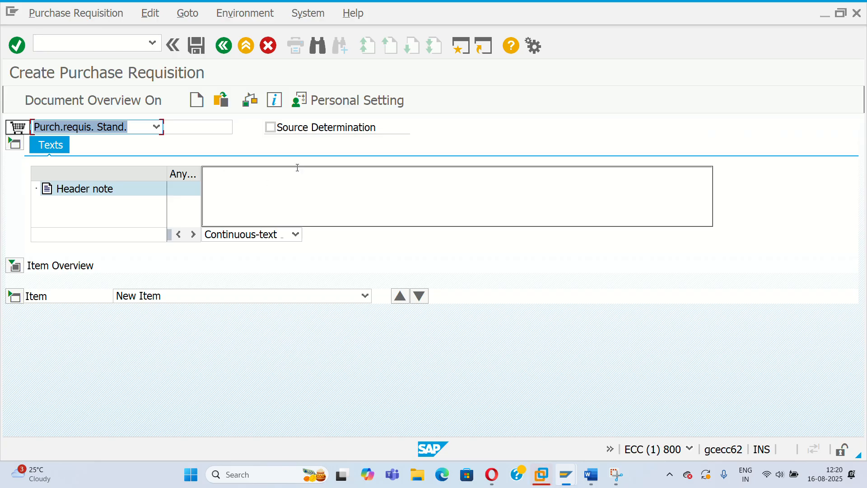
Step: Leave the Create Purchase Requisition transaction with the /n command and select the SAP menu root folder
click(131, 42)
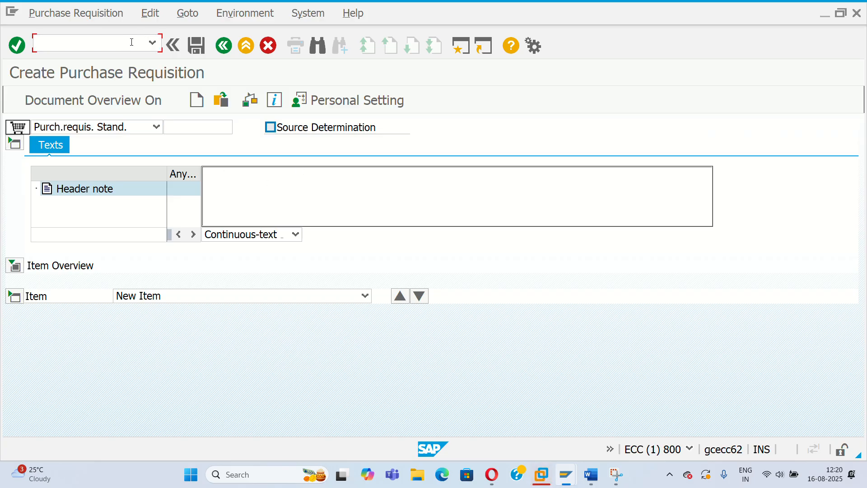
text(/n)
key(Return)
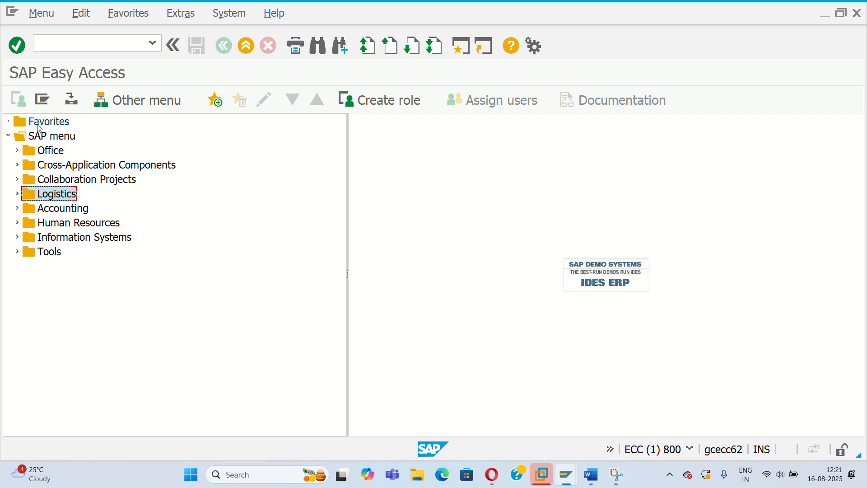
click(10, 136)
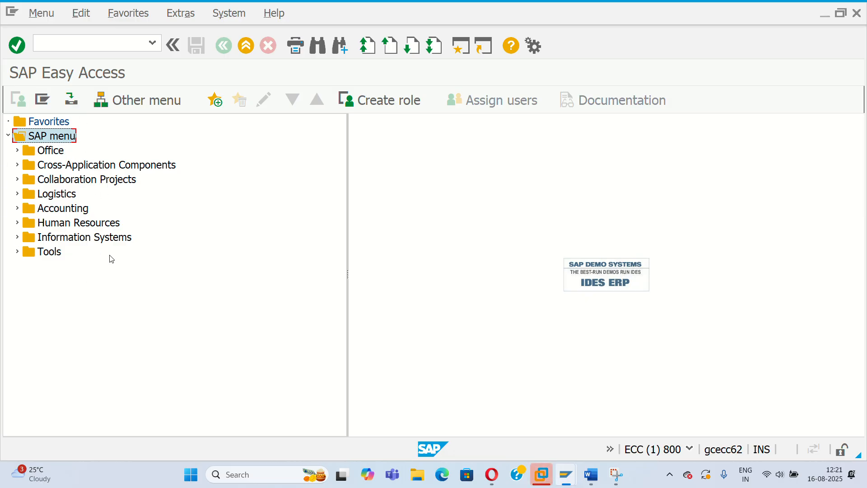
Step: Run transaction SPRO and display the SAP Reference IMG
click(68, 43)
text(spro)
key(Return)
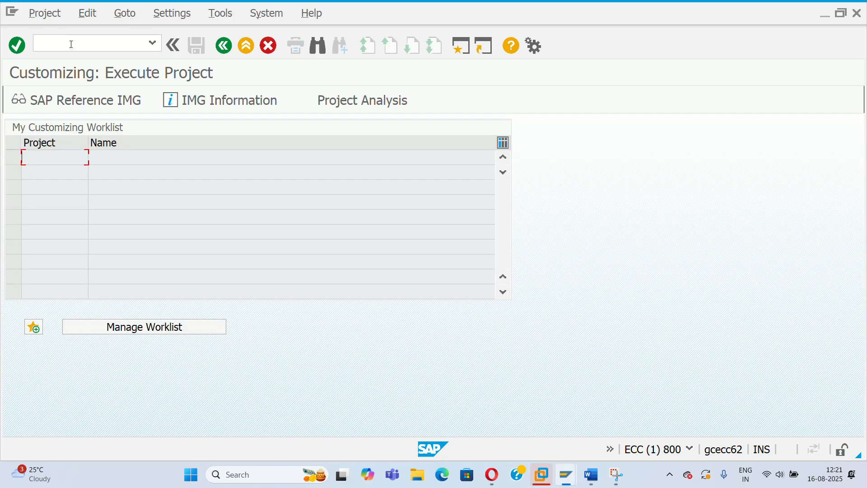
click(62, 105)
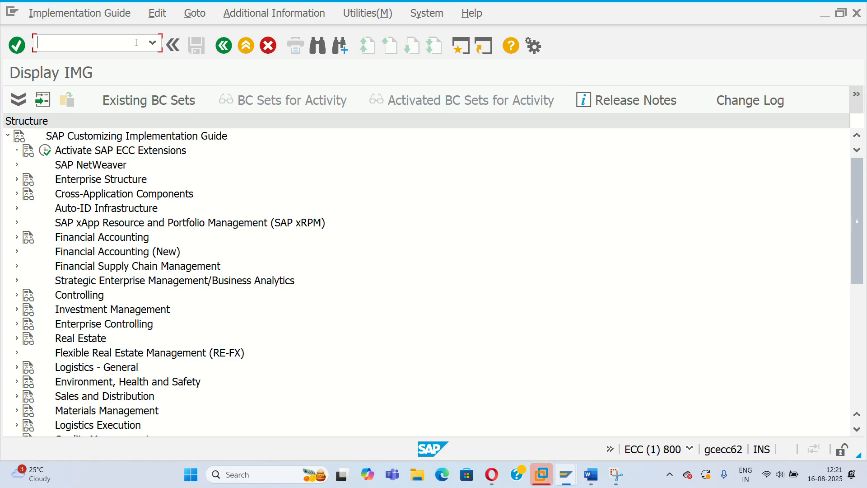
Step: Leave the Display IMG screen with the /n command to return to SAP Easy Access
text(/n)
key(Return)
right_click(136, 43)
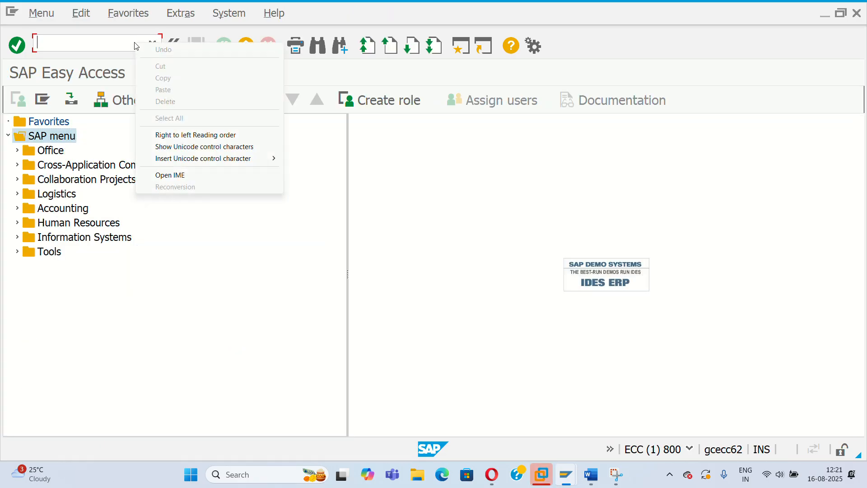
Step: Open the Create Purchase Requisition transaction in the SAP menu under Logistics, Materials Management, Purchasing, Purchase Requisition
click(19, 194)
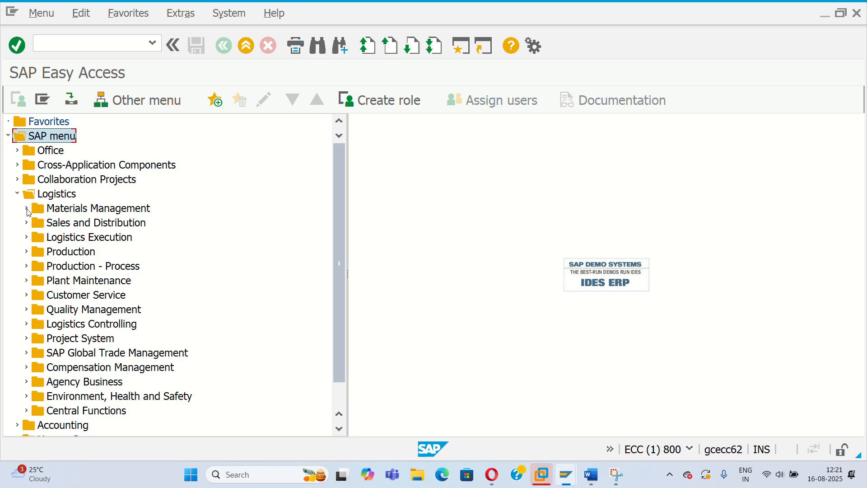
click(27, 208)
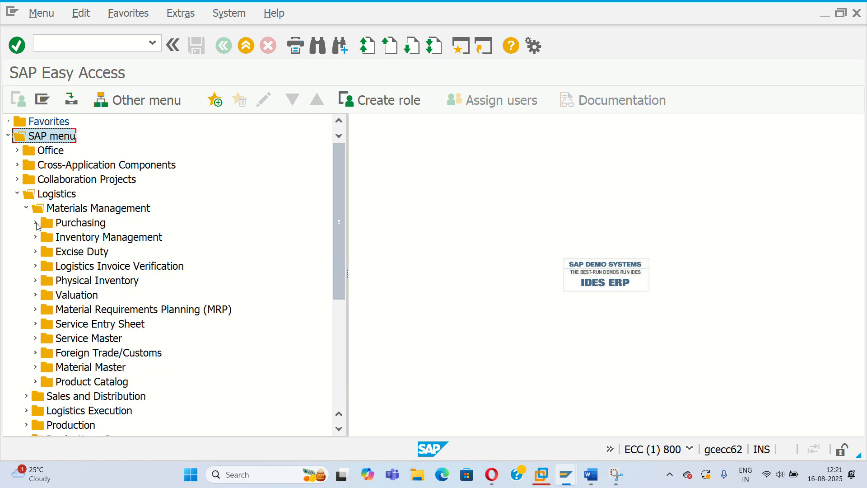
click(36, 223)
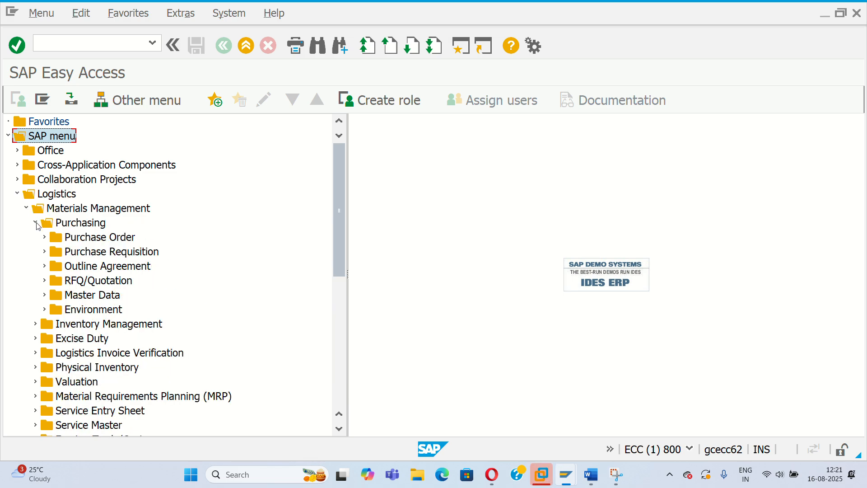
click(44, 252)
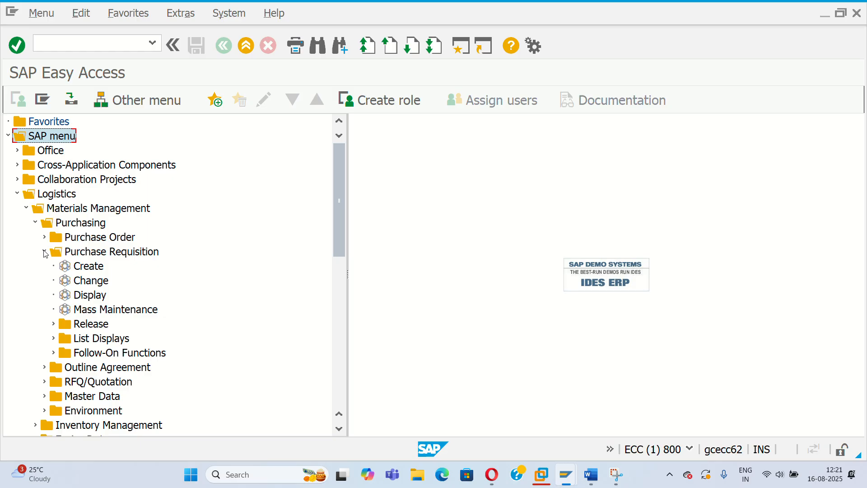
click(64, 266)
double_click(65, 266)
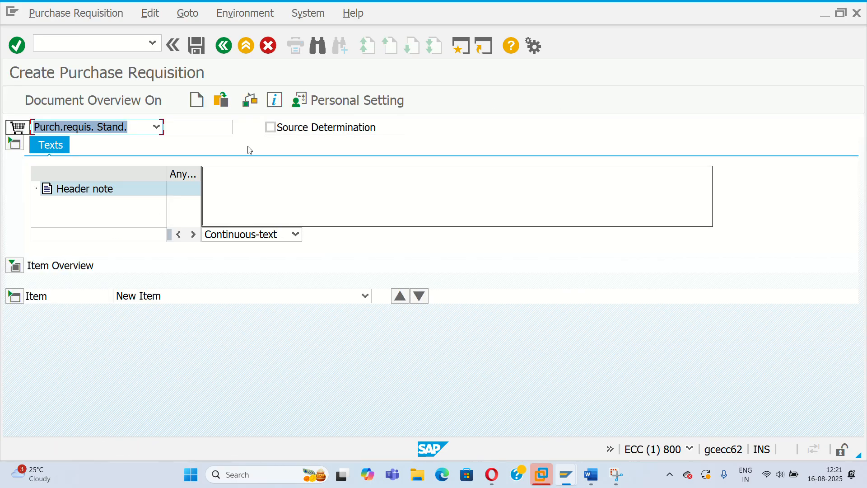
Step: Enable Source Determination and begin the header note with the lines "TO" and "PURCHSE TEAM"
click(270, 130)
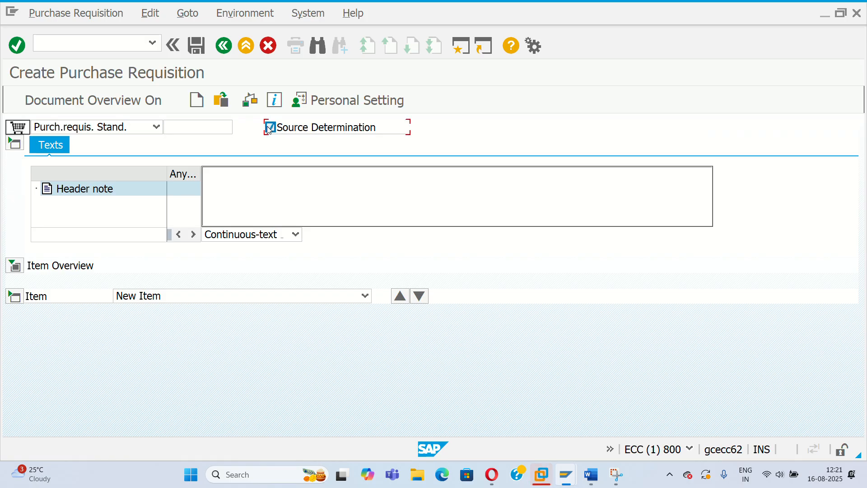
click(237, 181)
text(t)
key(BackSpace)
text(TO)
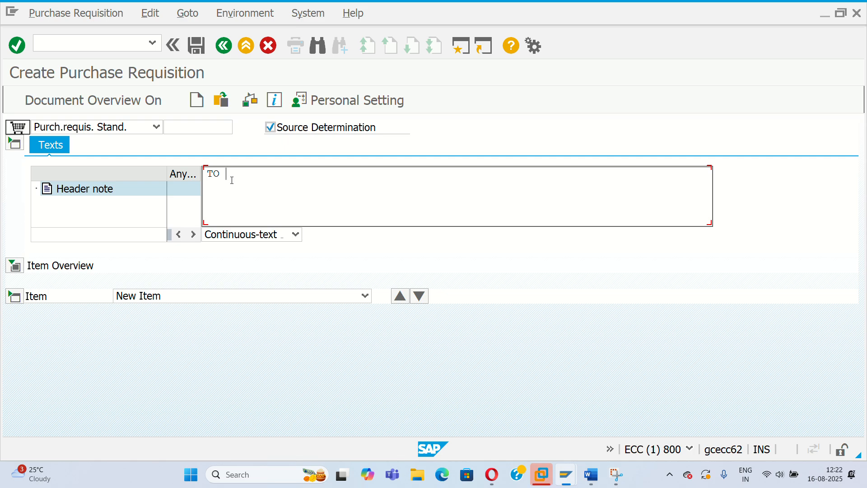
key(Return)
text(PURCHSE )
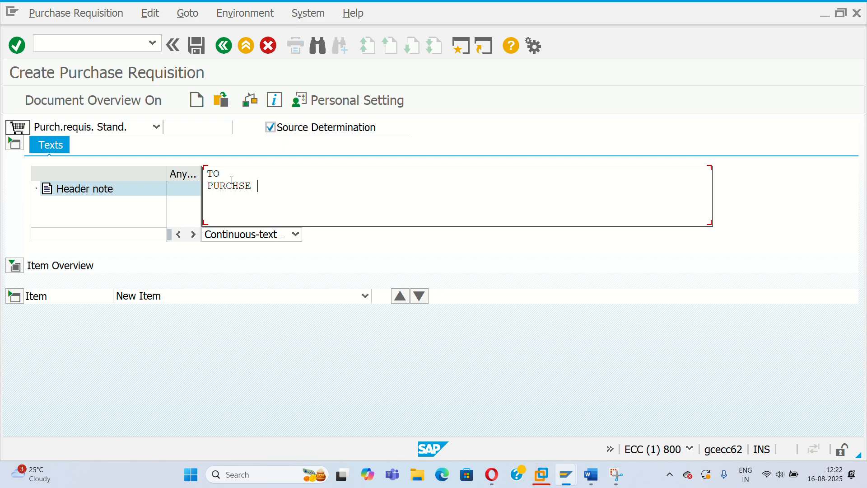
text(TEAM)
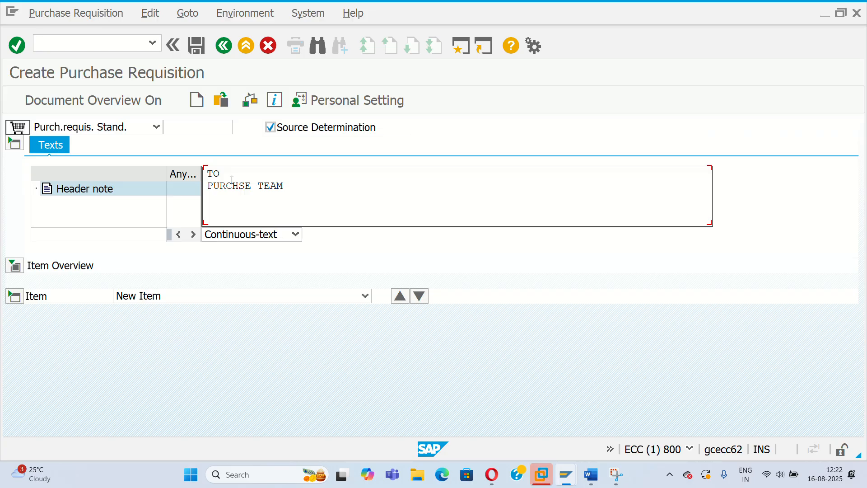
Step: Add the subject line "SUB : NEED 100 TYRES FOR PRODUCTION TEAM TO A MAKE A CARS" to the header note
key(Return)
text(SUB )
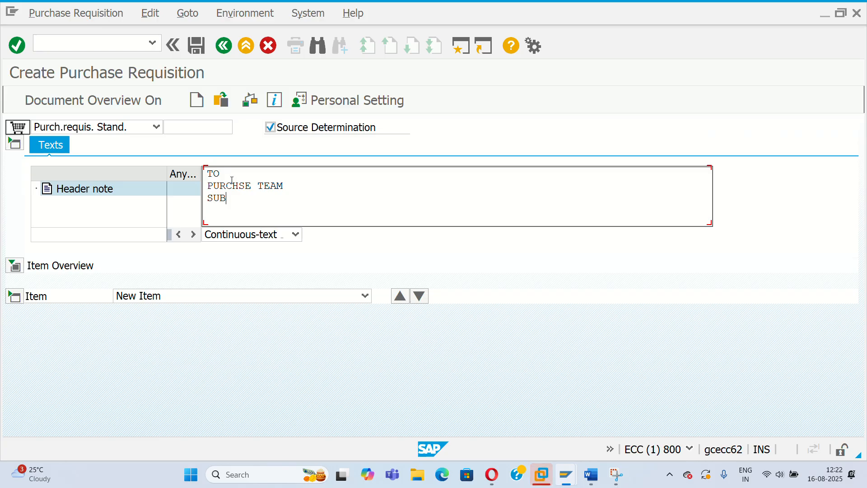
text(: NEED)
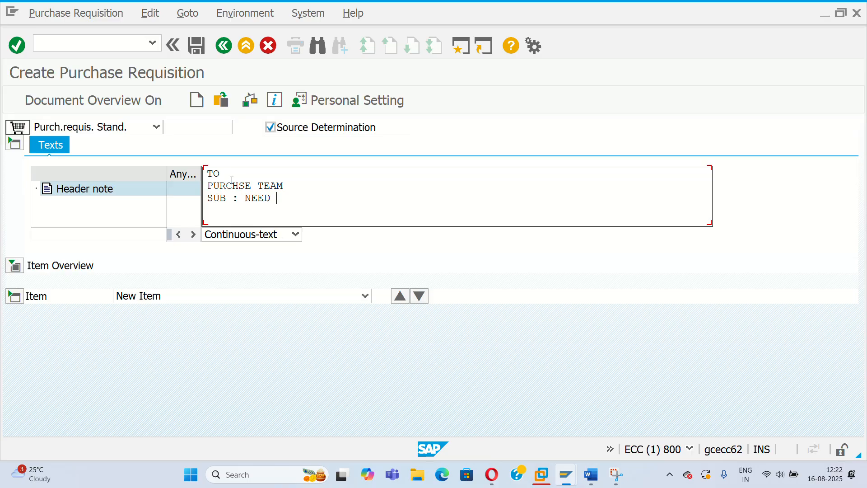
text( 100 T)
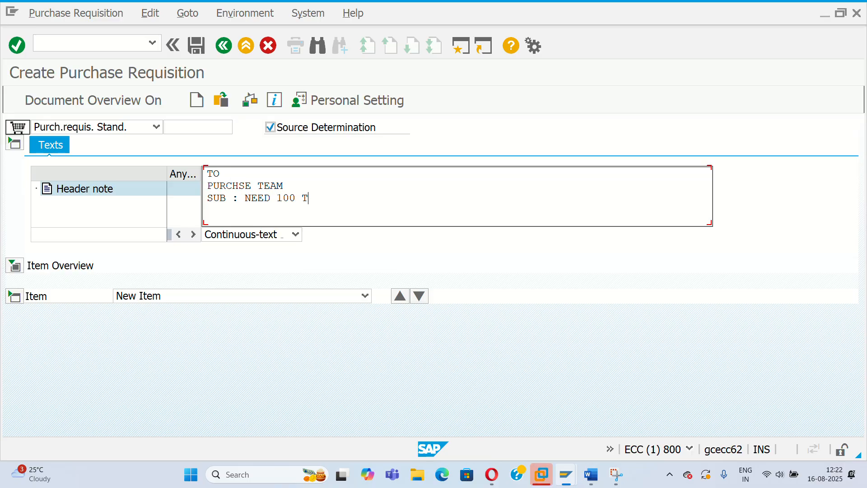
text(YRES FOR PRO)
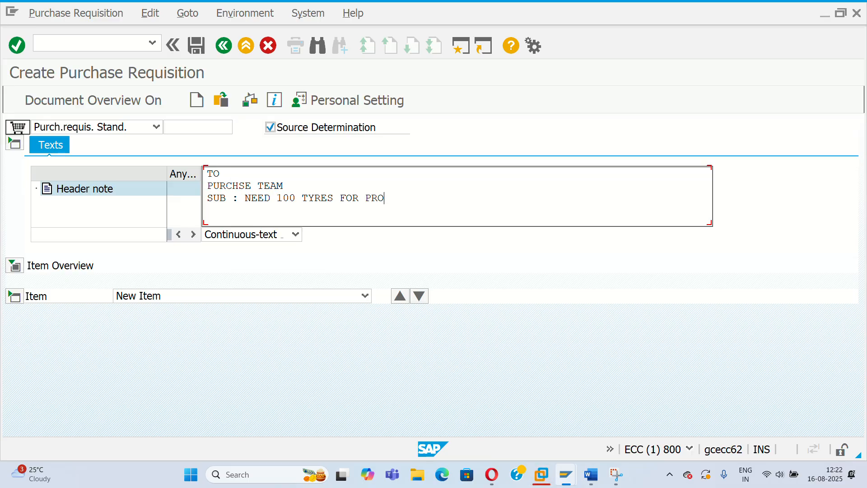
text(DUCTION T)
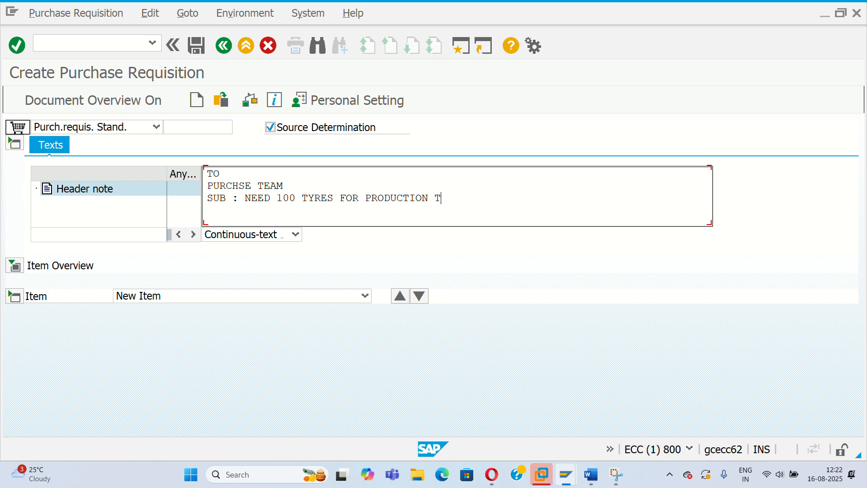
text(EAM TO A MAKE )
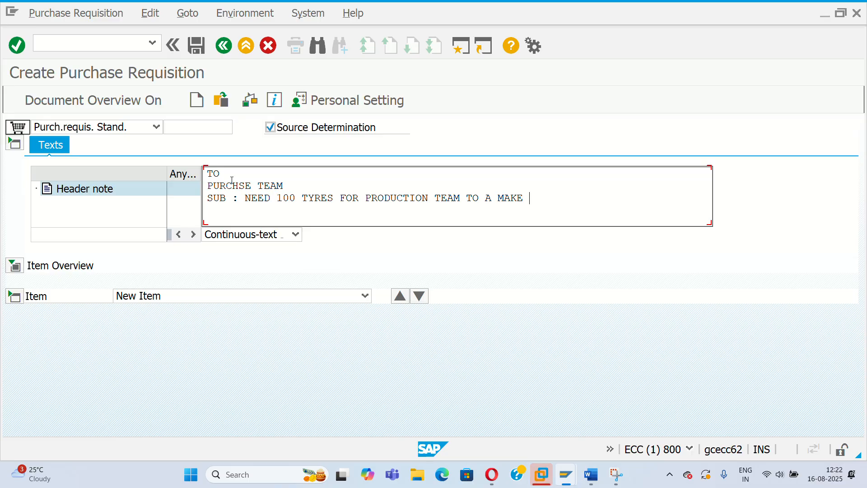
text(ACARS)
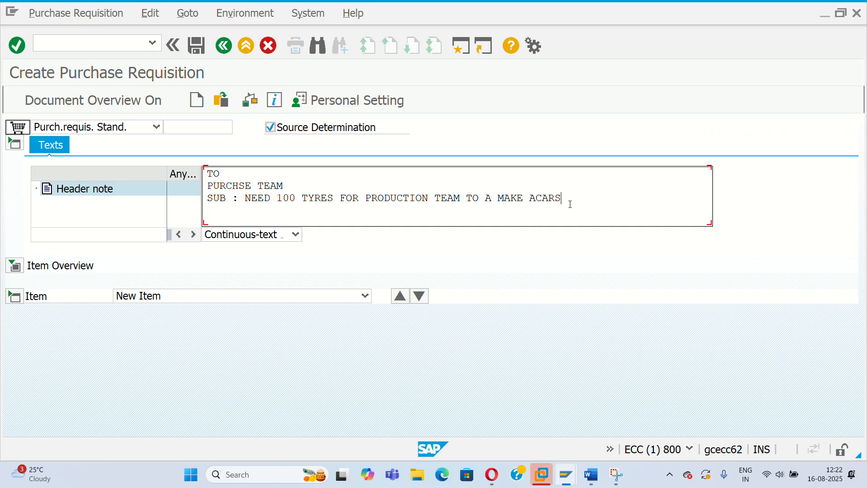
click(536, 199)
text(B)
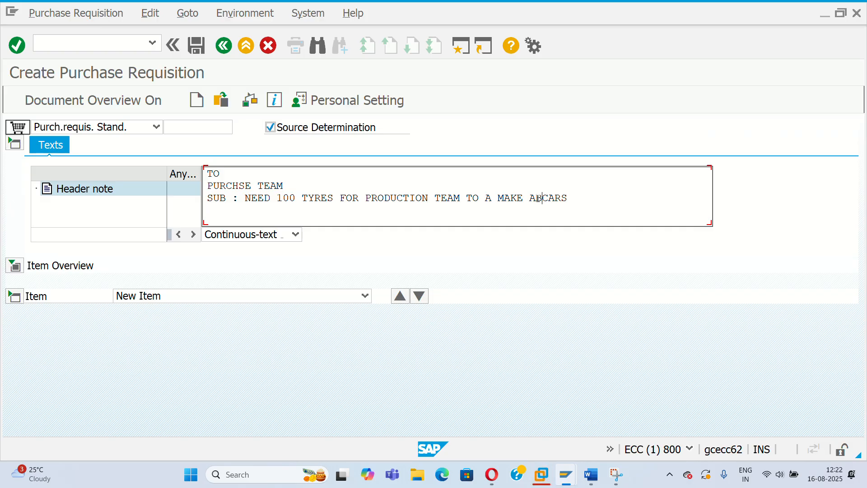
key(BackSpace)
click(582, 198)
Step: Add the indented line "PLEASE ARRANGE ON THIS MONTH 20th." below the subject in the header note
key(Return)
text(PLEASE)
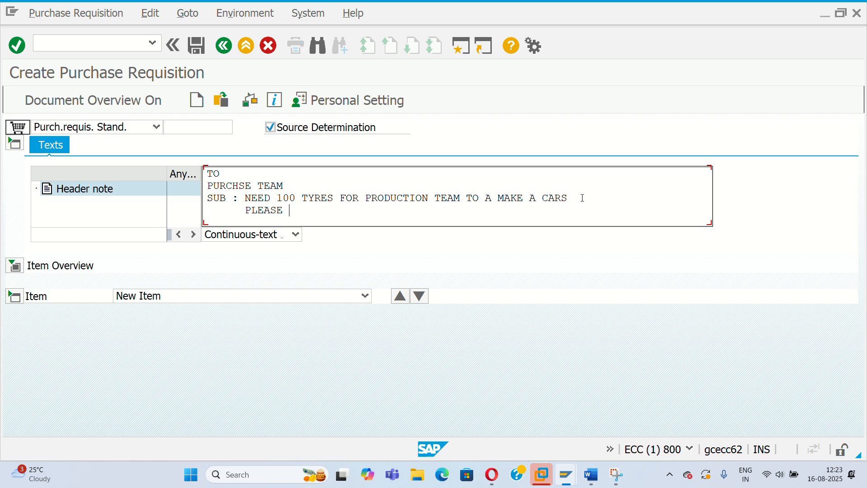
text( ARRAN)
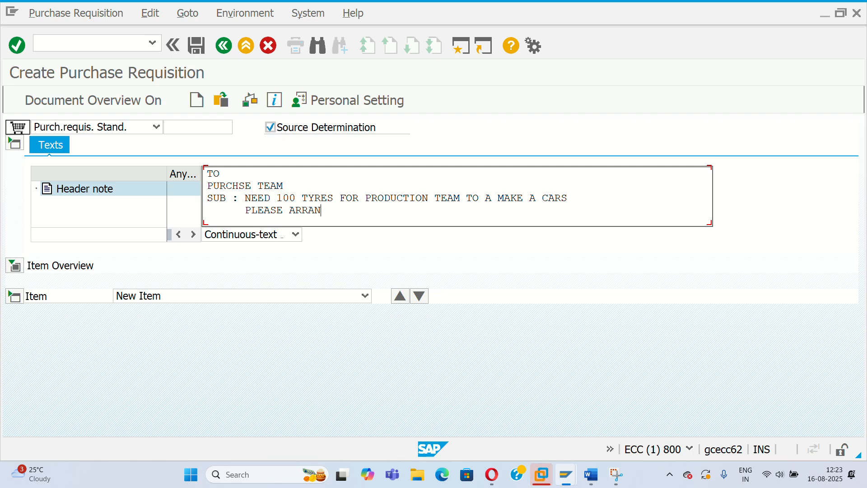
text(GE ON THIS)
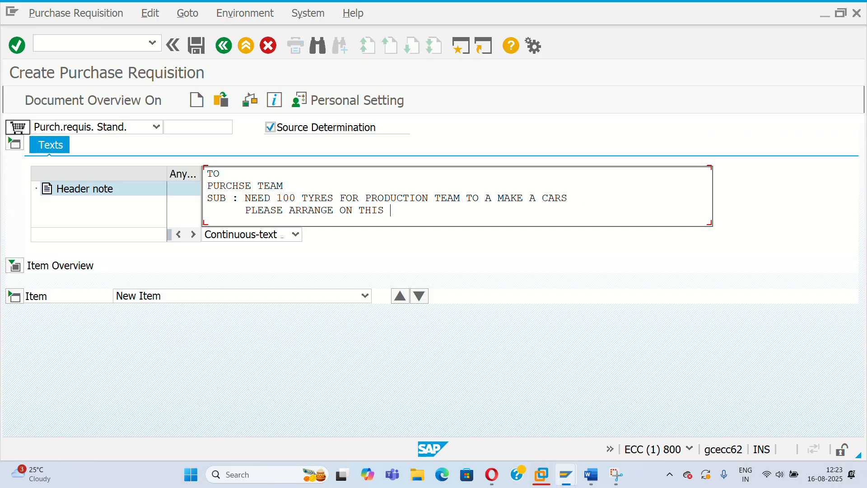
text( MON)
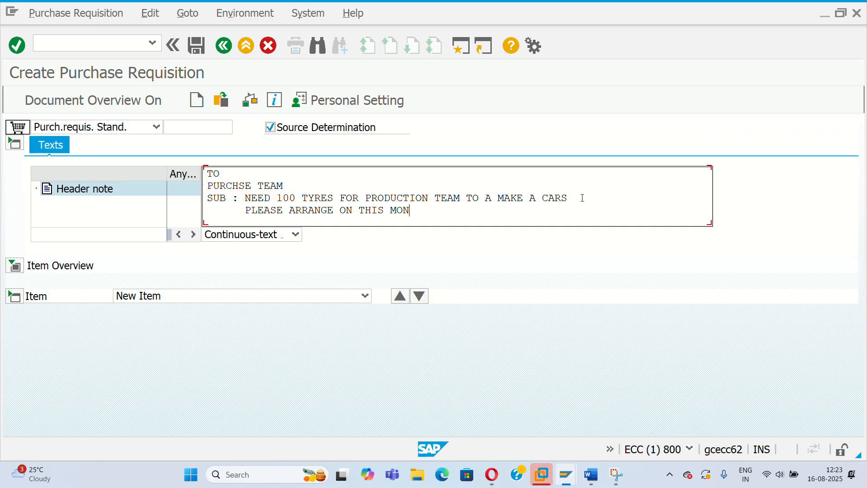
text(TH 20TH)
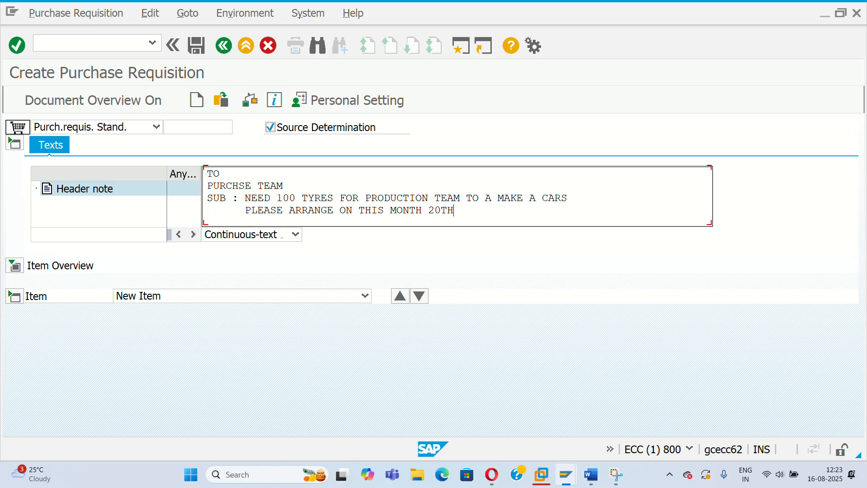
key(BackSpace)
key(BackSpace)
text(th.)
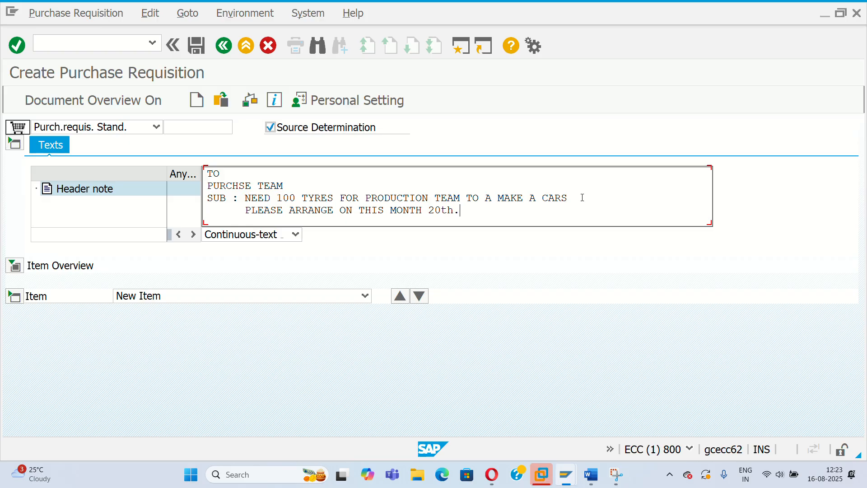
Step: Close the header note with the lines "REGARDS" and "PRODUCTTION TEAM", followed by the sender's first name
key(Return)
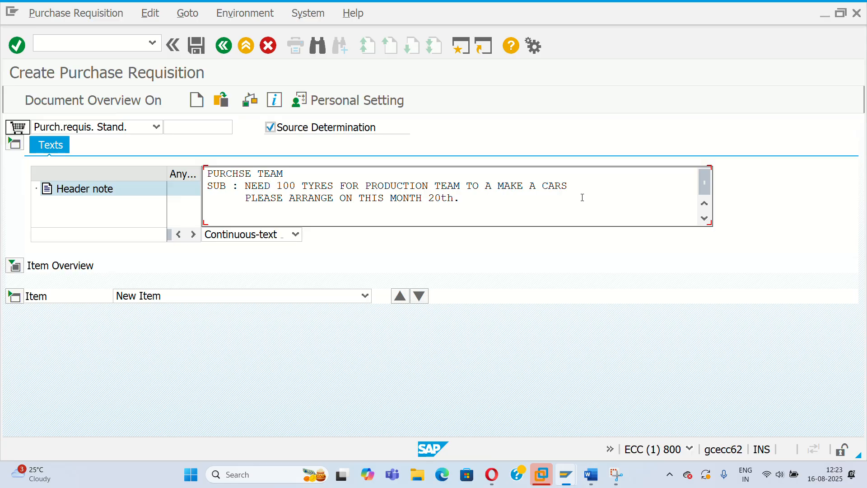
text(REGARDS)
key(Return)
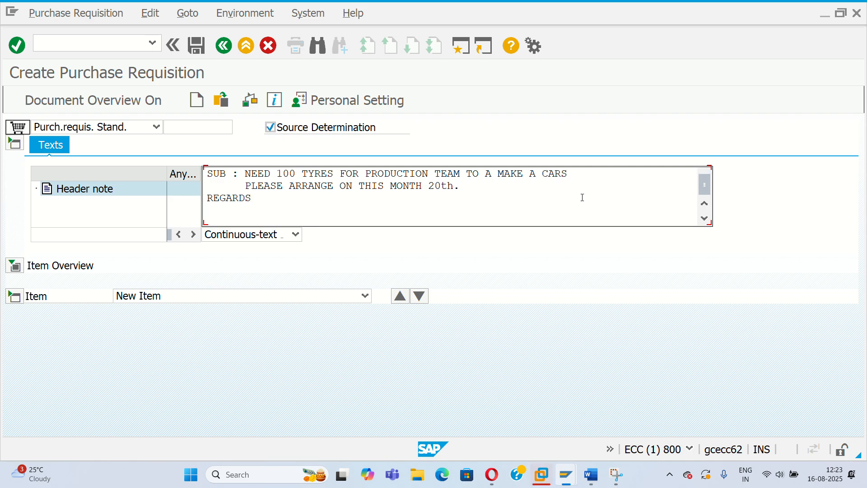
text(PRO)
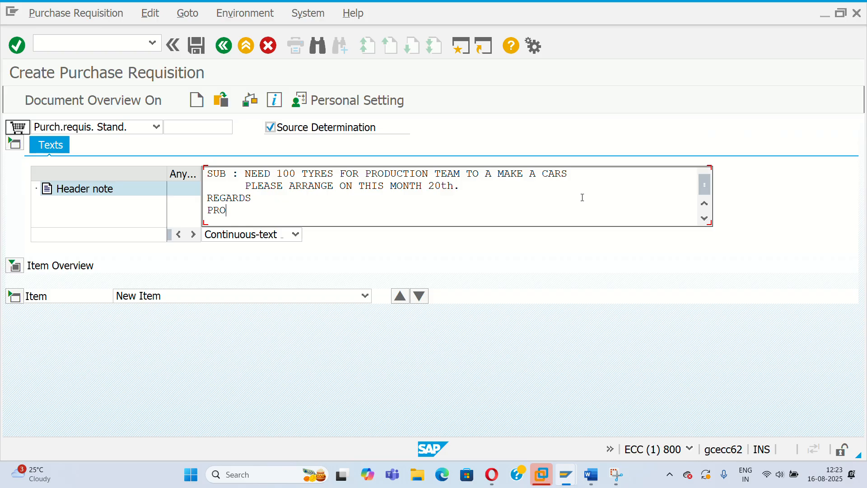
text(DUCTR)
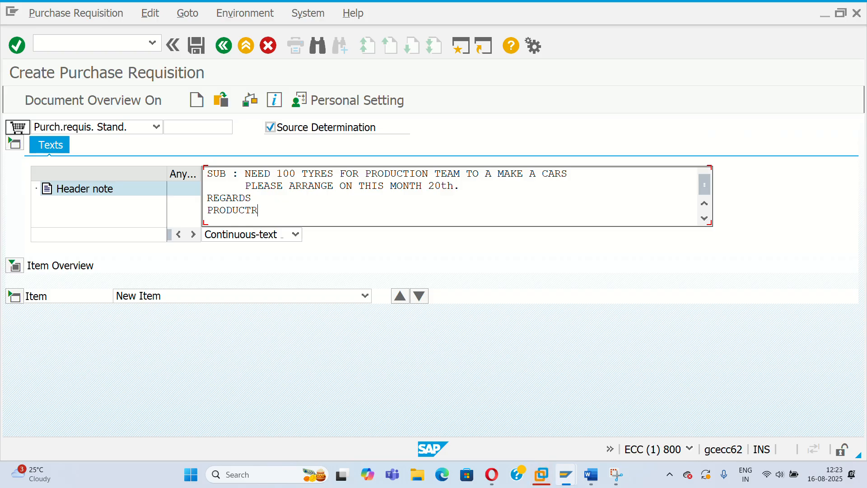
key(BackSpace)
text(TION TEAM)
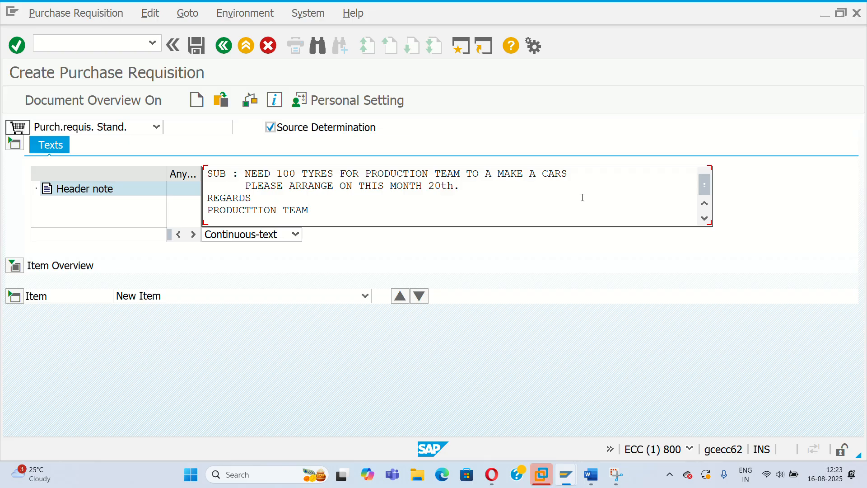
key(Return)
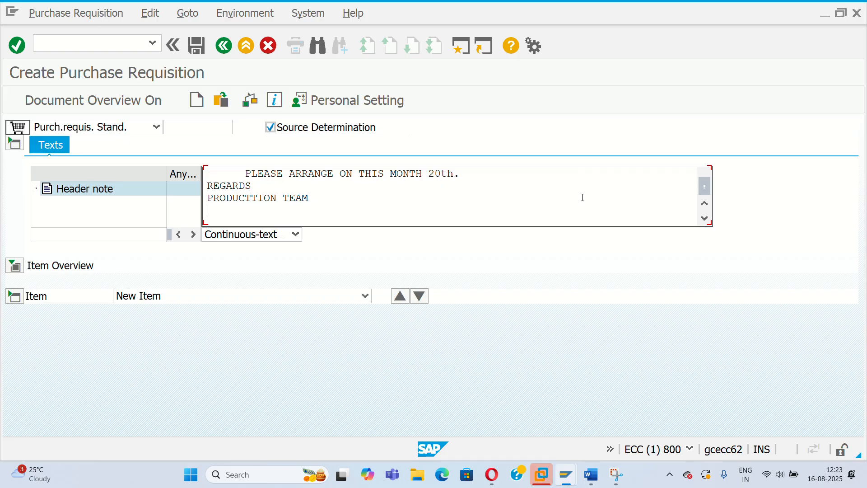
text(RAV)
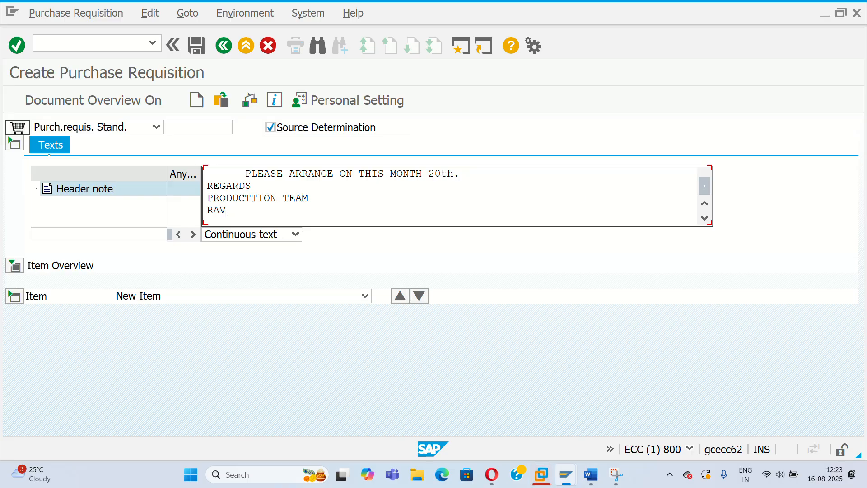
text(U)
key(BackSpace)
text(I)
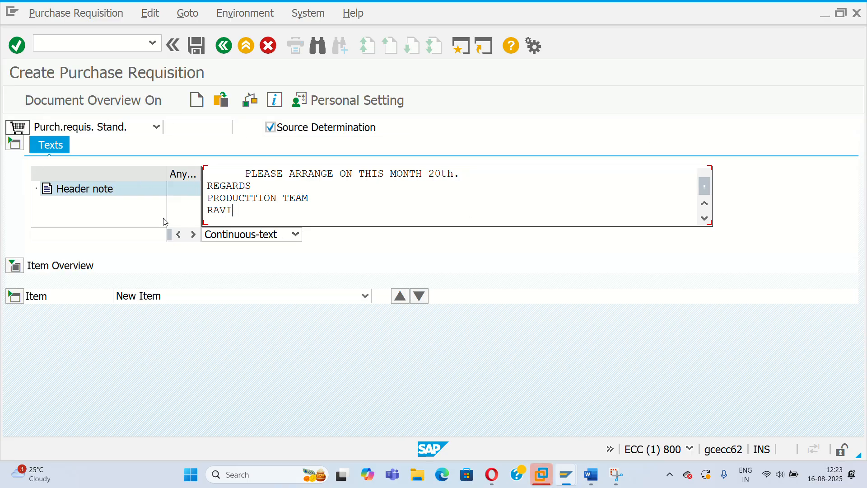
Step: Review the complete header note and expand the Item Overview of the requisition
scroll(339, 219, up, 1)
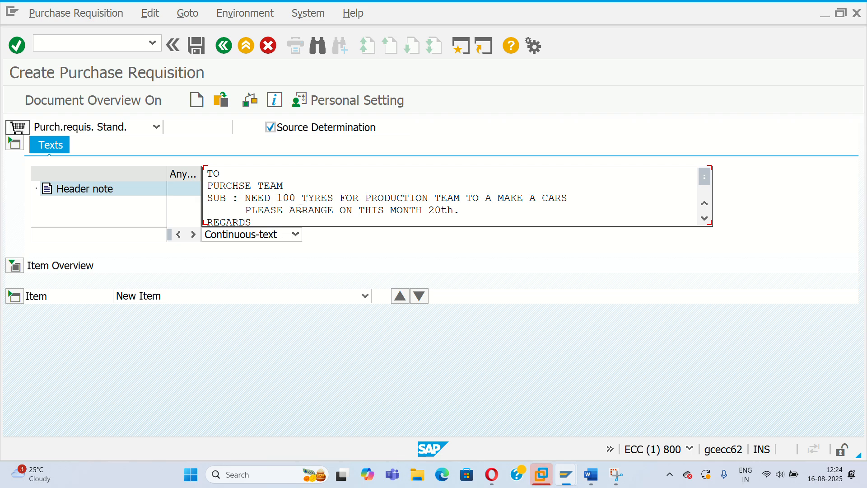
scroll(447, 211, down, 2)
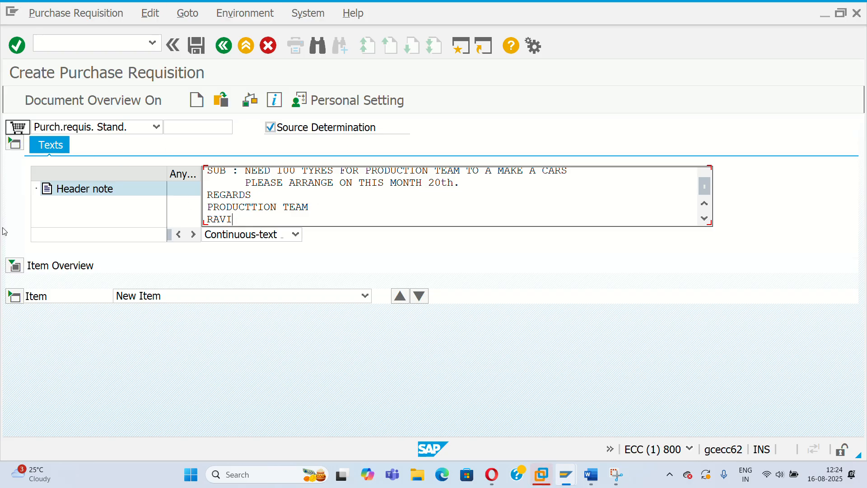
click(16, 265)
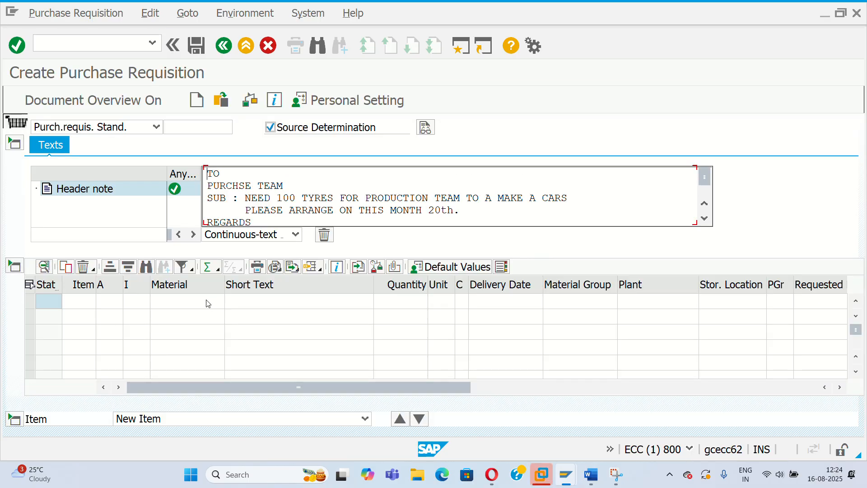
click(181, 304)
text(M)
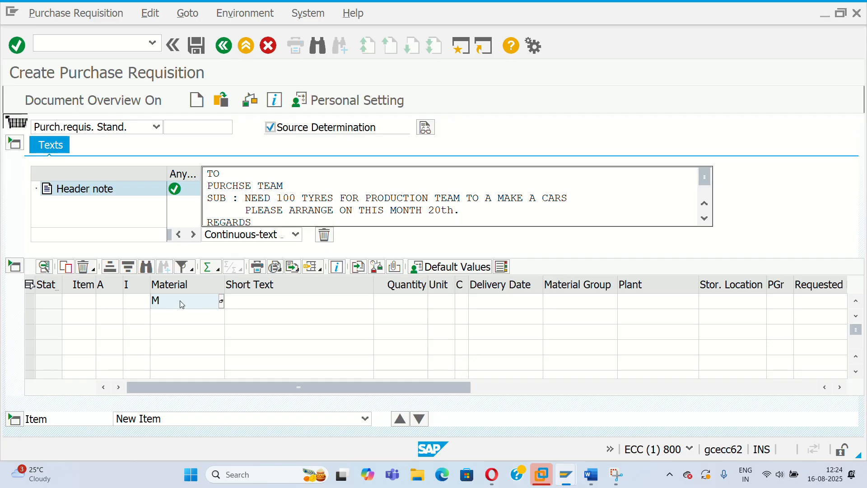
text(M)
key(BackSpace)
key(BackSpace)
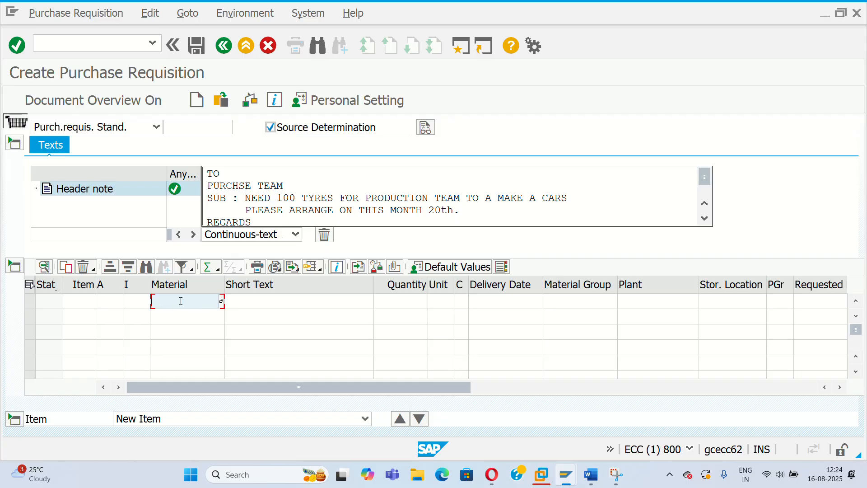
Step: Switch to the Word document "Material" and copy the material name "RR49 ENGINES"
mouse_move(591, 483)
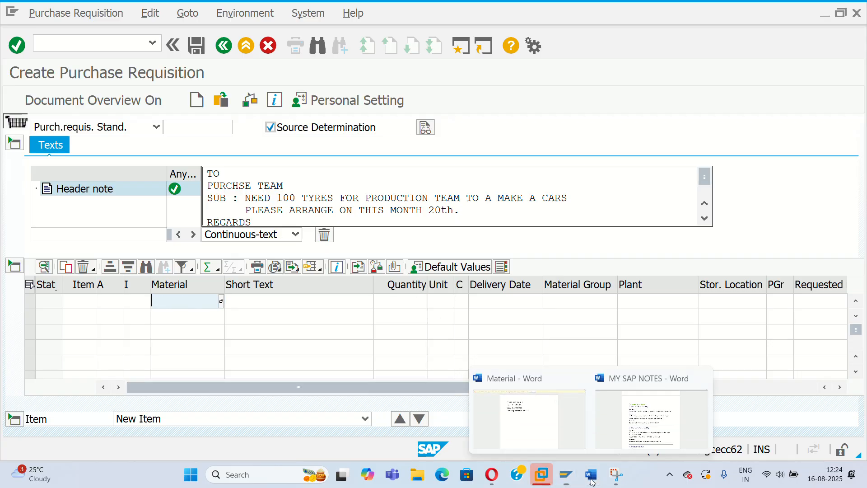
click(605, 424)
scroll(480, 306, down, 20)
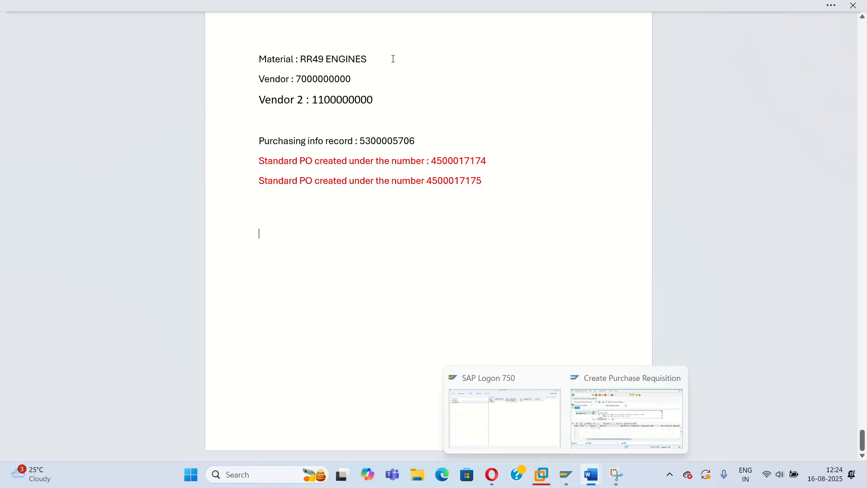
drag(367, 59, 311, 54)
key(ctrl+c)
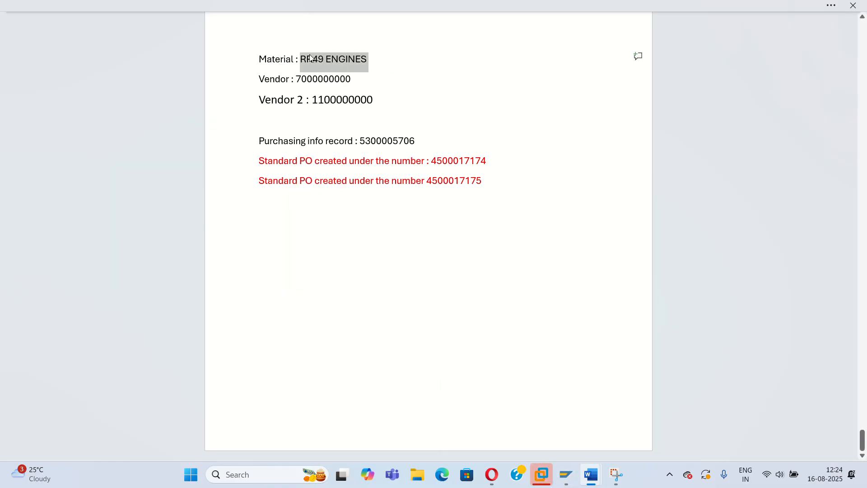
Step: Return to the SAP purchase requisition and enter RR49 ENGINES as the material in the first item row
click(566, 474)
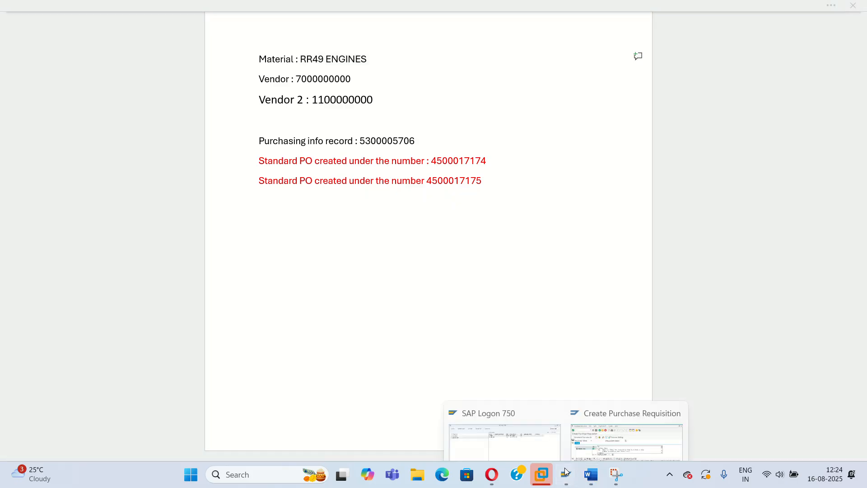
click(602, 417)
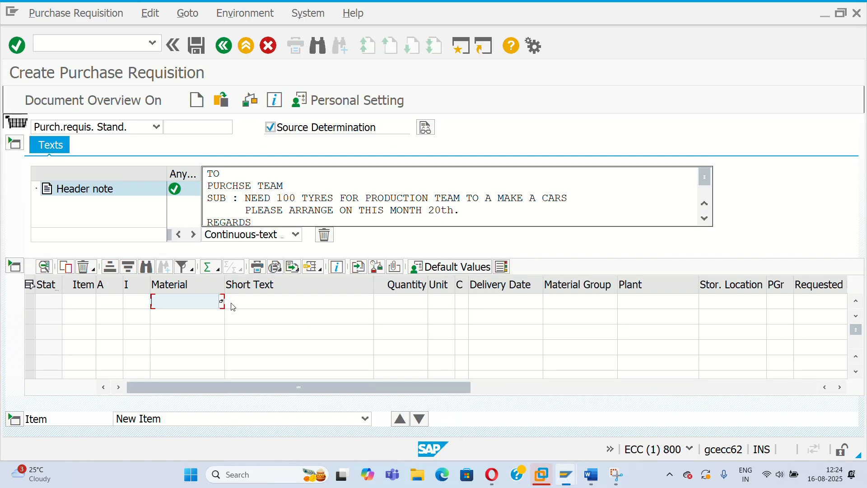
key(ctrl+v)
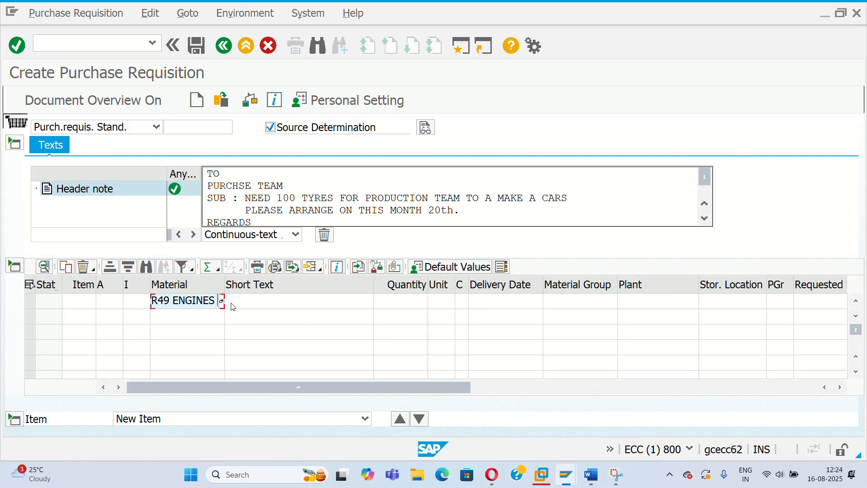
Step: Set the quantity of the RR49 ENGINES item to 100
key(Tab)
key(Tab)
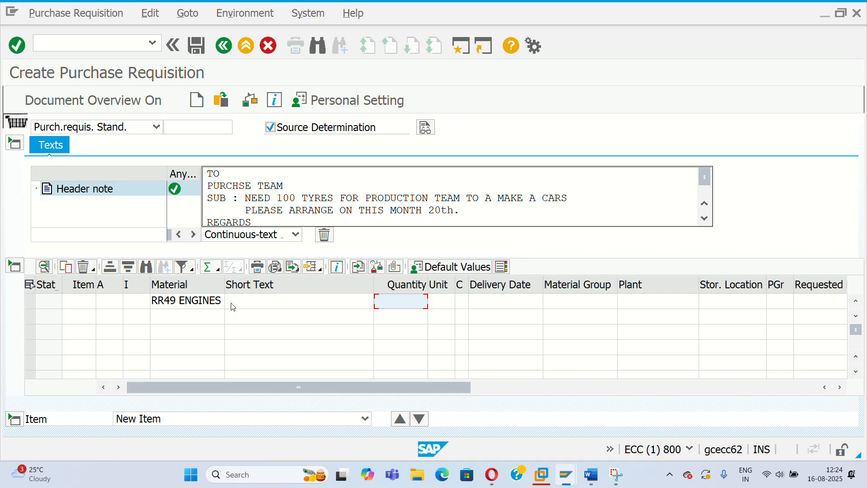
text(100)
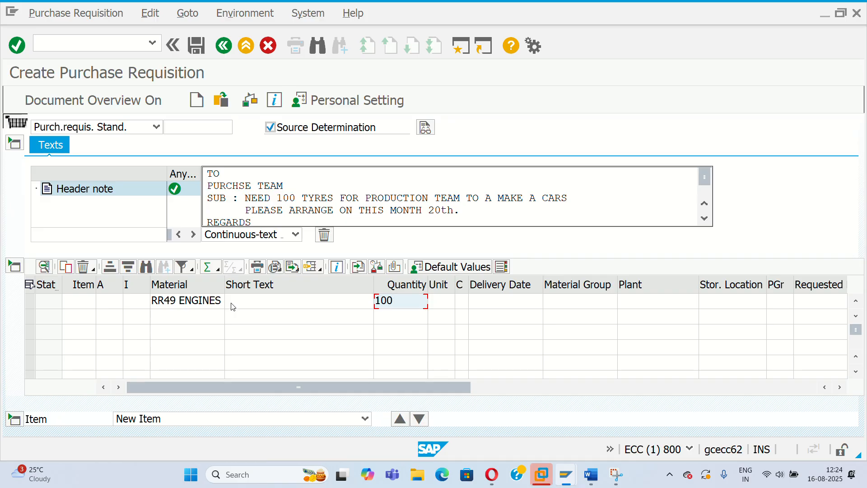
Step: Assign plant 0001 and storage location 0001 to the item and validate the row
key(Tab)
key(Tab)
key(Tab)
key(Tab)
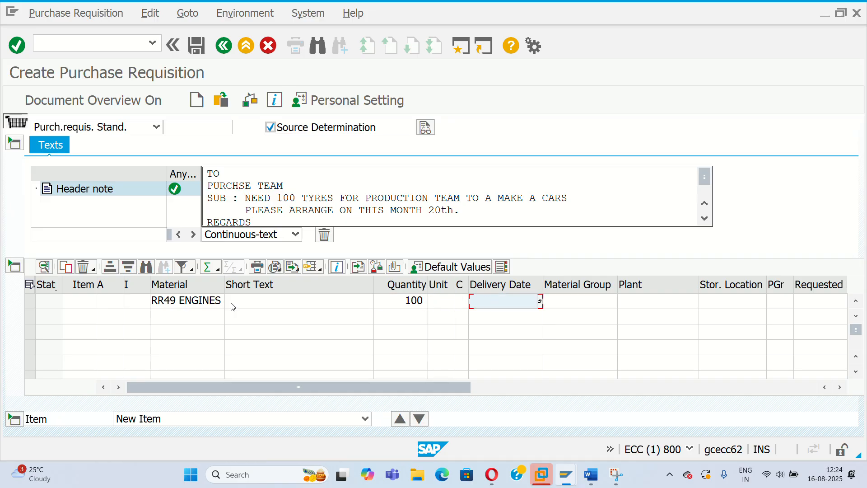
key(Tab)
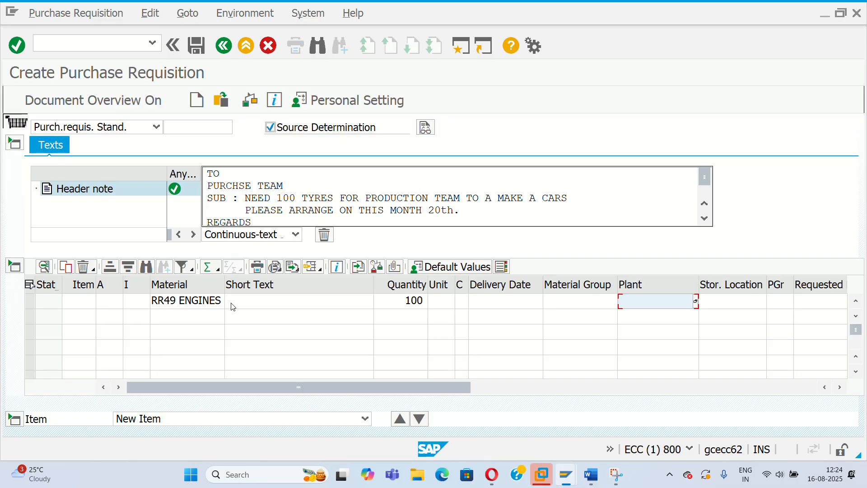
text(0001)
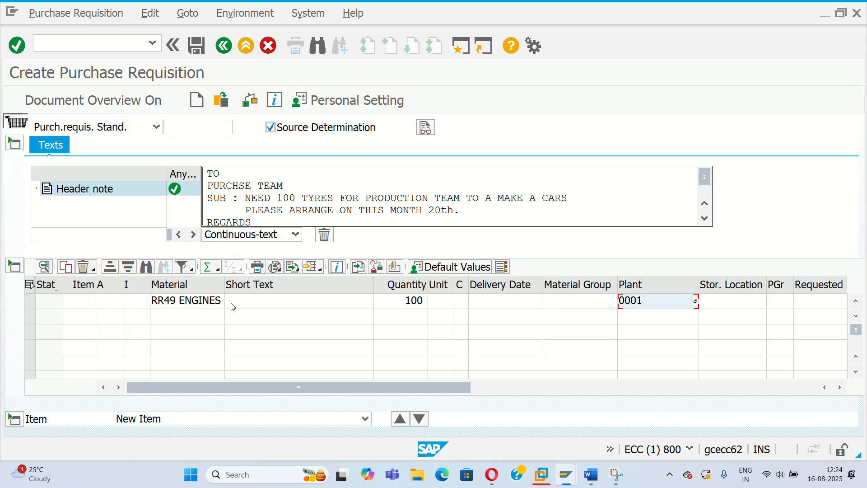
key(Tab)
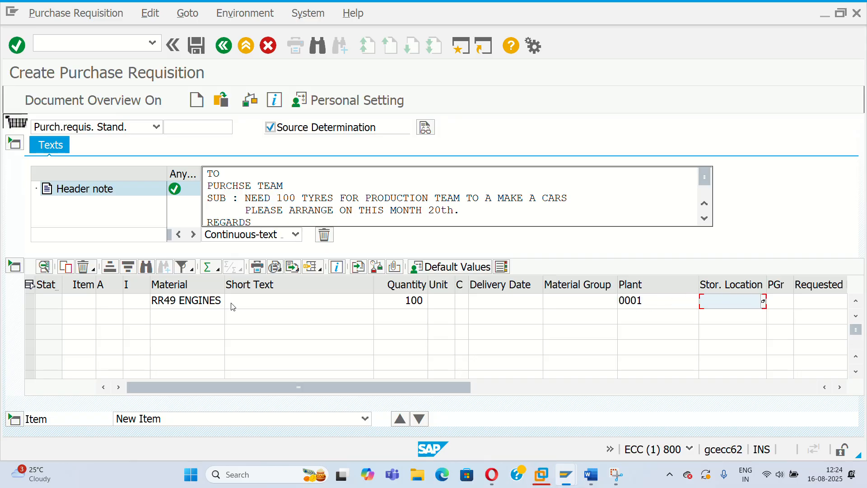
text(0001)
key(Return)
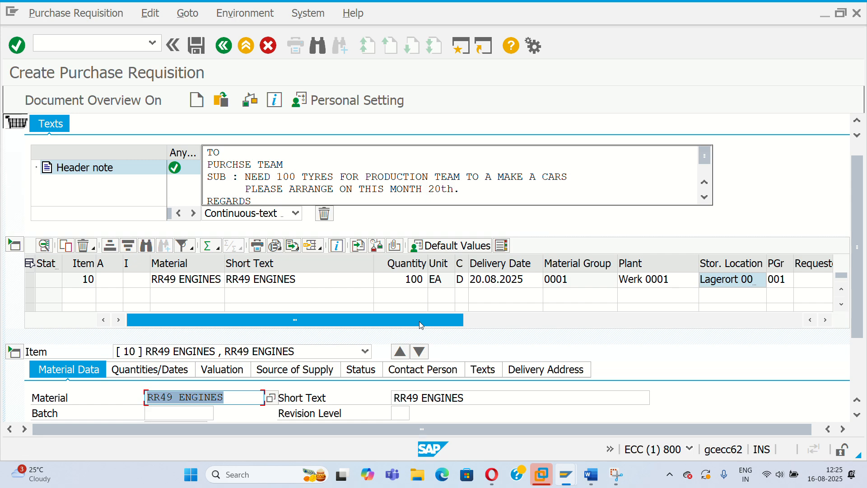
Step: Examine the item's vendor and info record columns, its quantities and dates, and its valuation details
drag(419, 321, 593, 333)
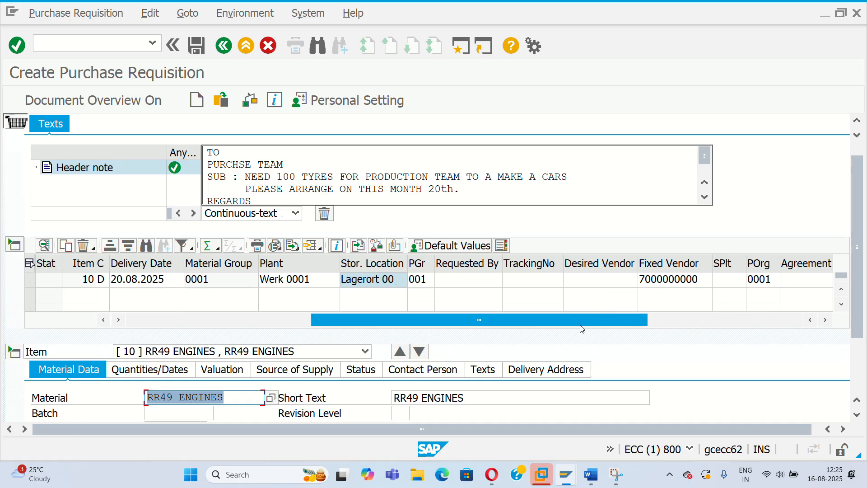
drag(571, 318, 696, 338)
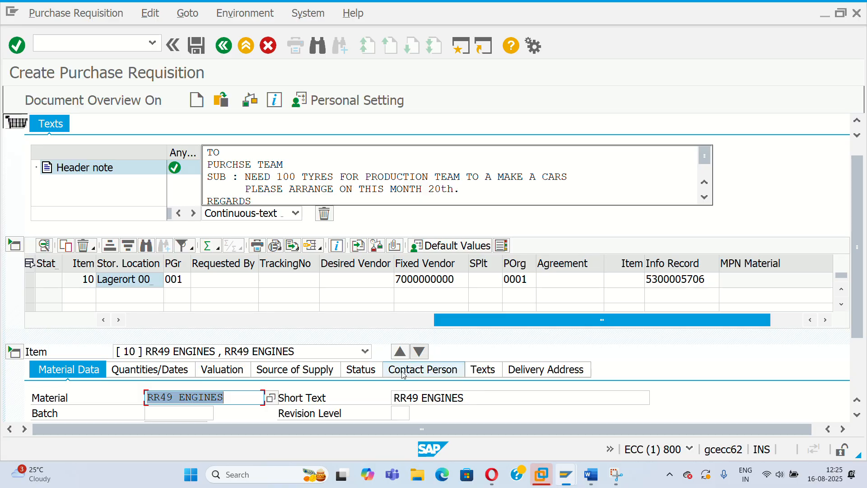
scroll(200, 397, down, 3)
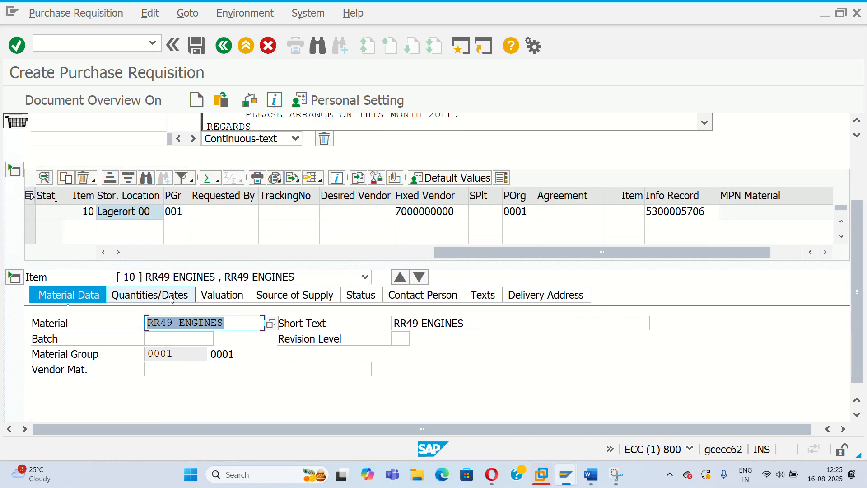
click(170, 296)
scroll(188, 339, down, 3)
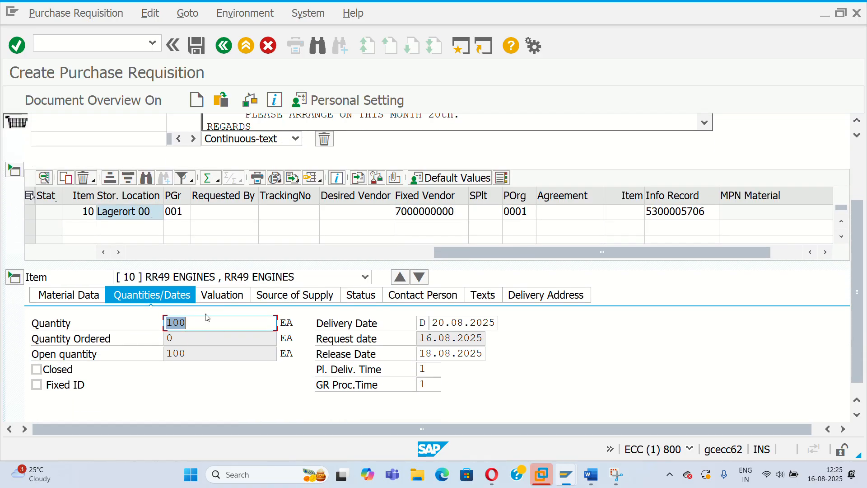
click(227, 294)
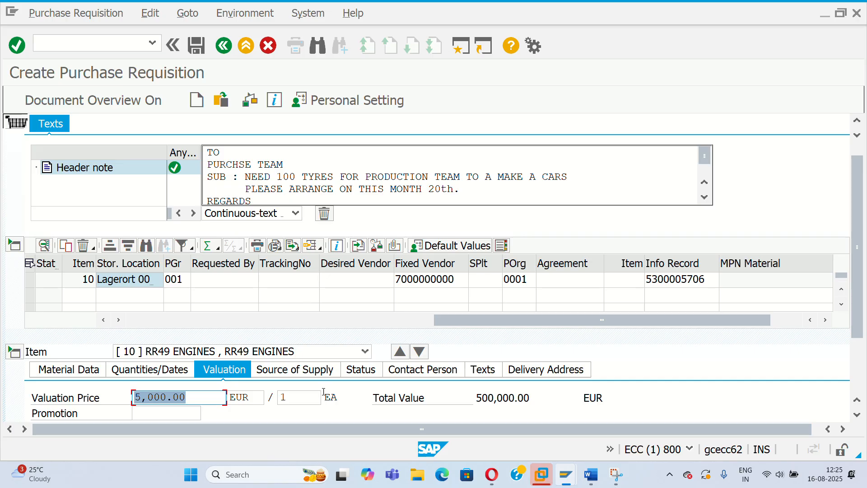
scroll(335, 356, down, 2)
Step: Enter the requisitioner's name in the item's contact person details
click(430, 336)
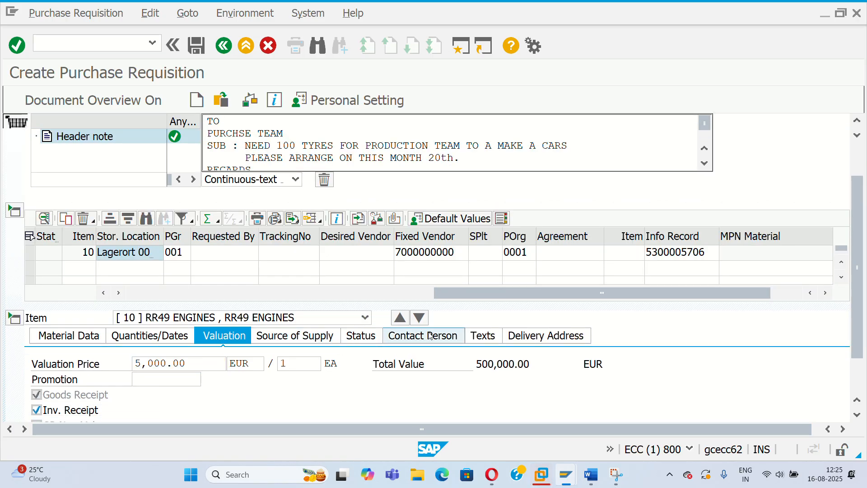
scroll(289, 356, down, 2)
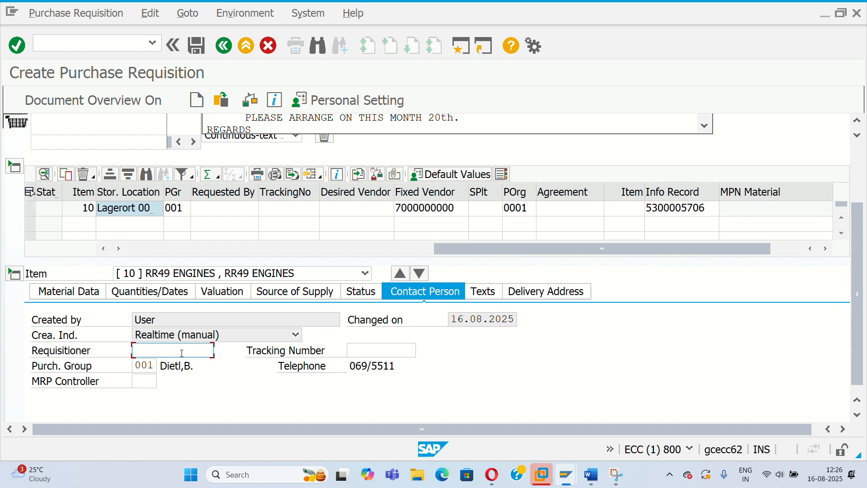
text(R)
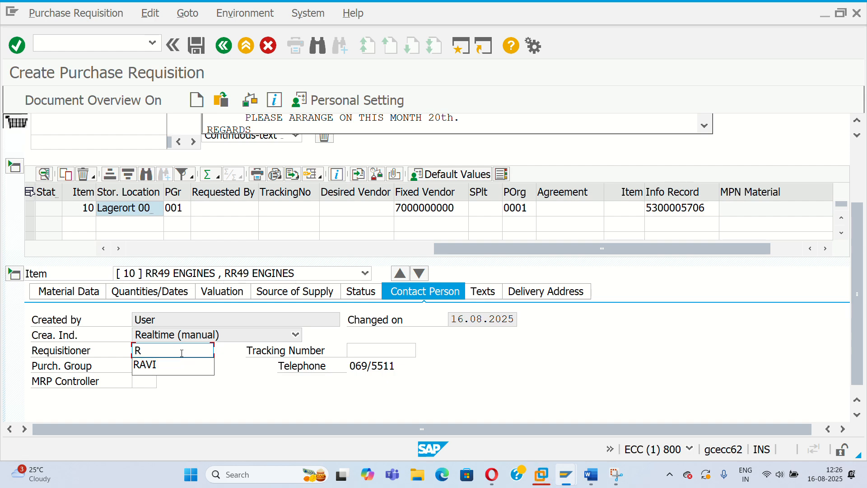
click(162, 369)
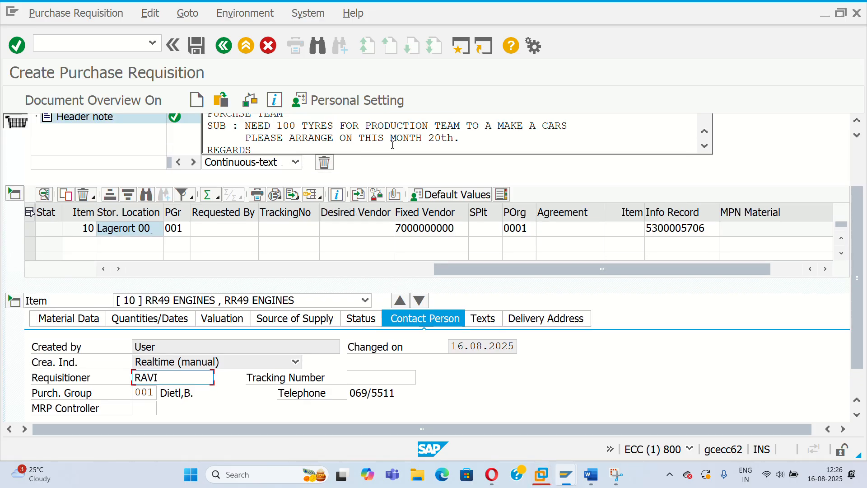
Step: Check the purchase requisition for errors and save it
scroll(280, 135, down, 1)
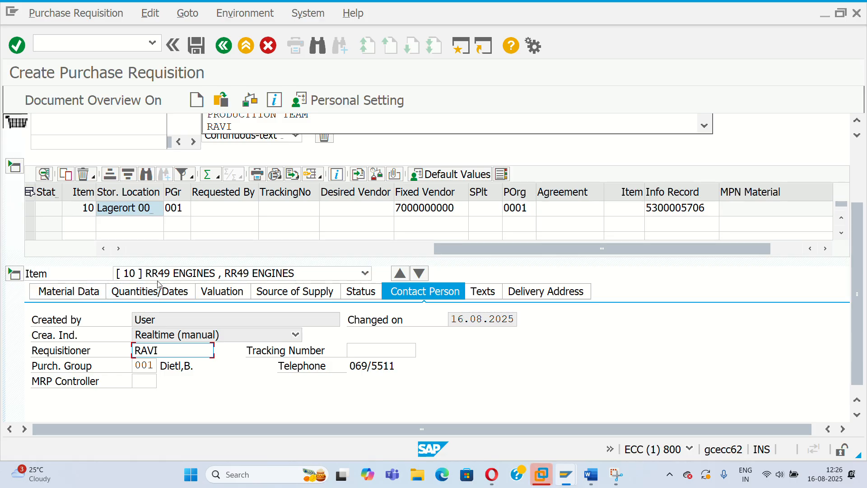
scroll(313, 271, up, 1)
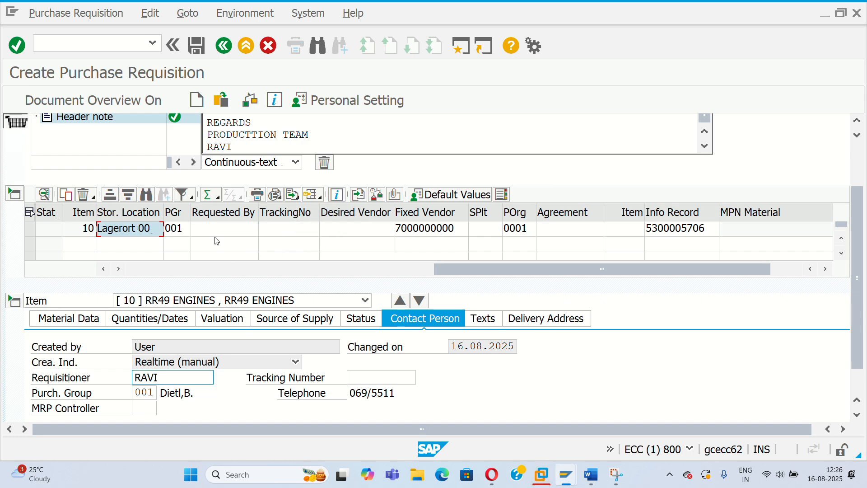
click(251, 99)
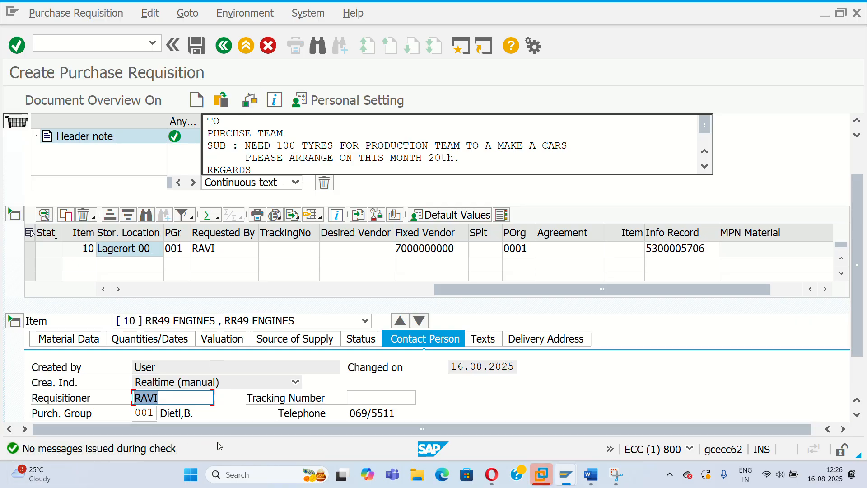
click(201, 50)
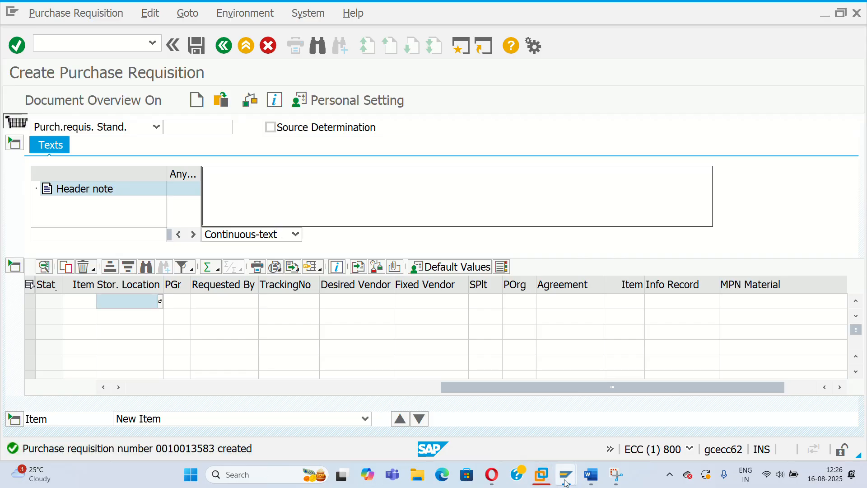
Step: Bring up the open Performance Assistant help window and close it
mouse_move(566, 474)
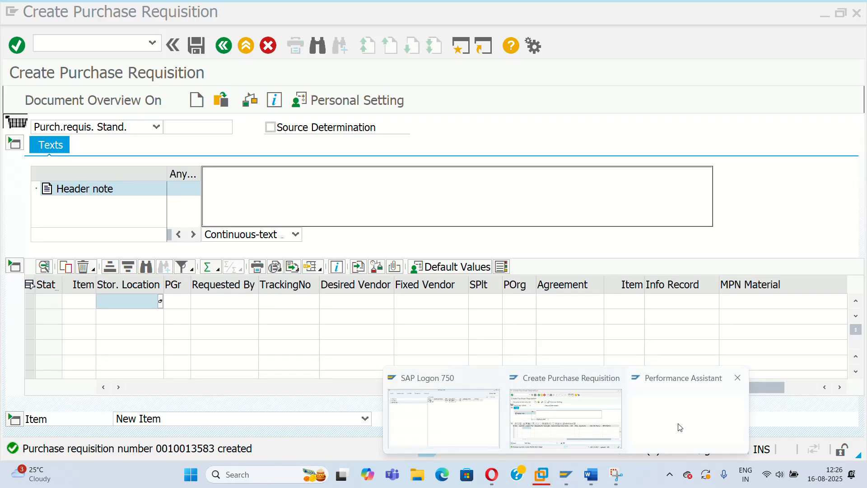
click(679, 427)
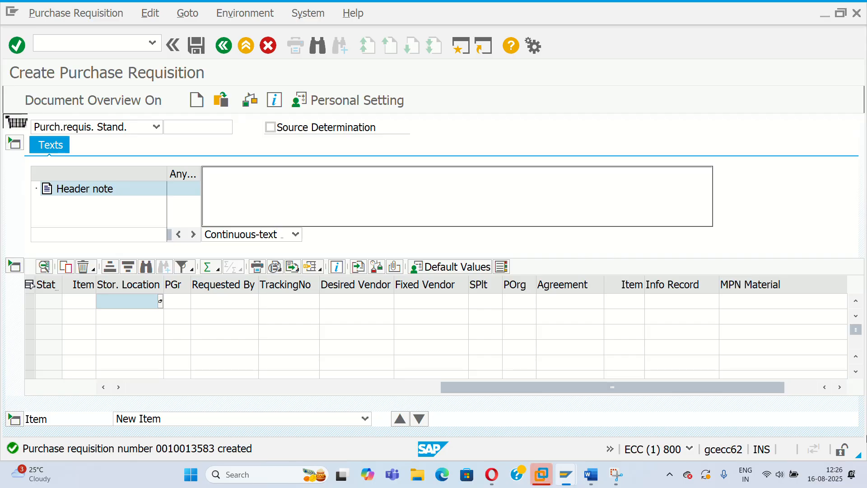
mouse_move(566, 474)
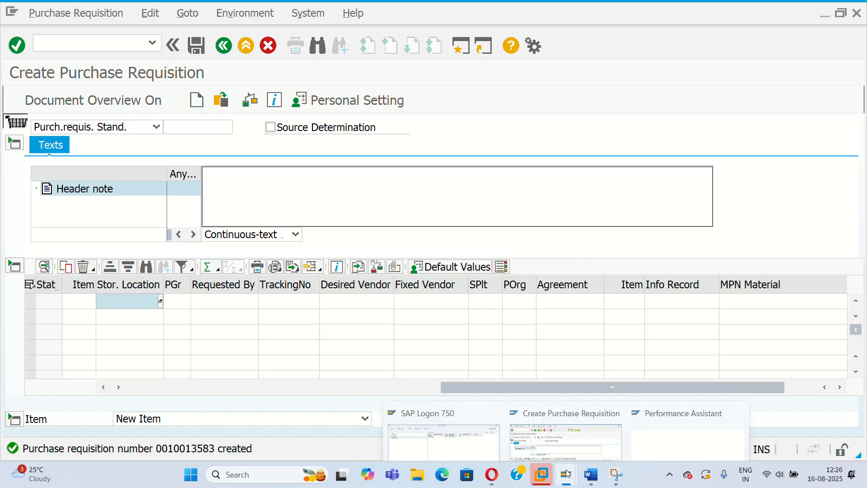
click(739, 378)
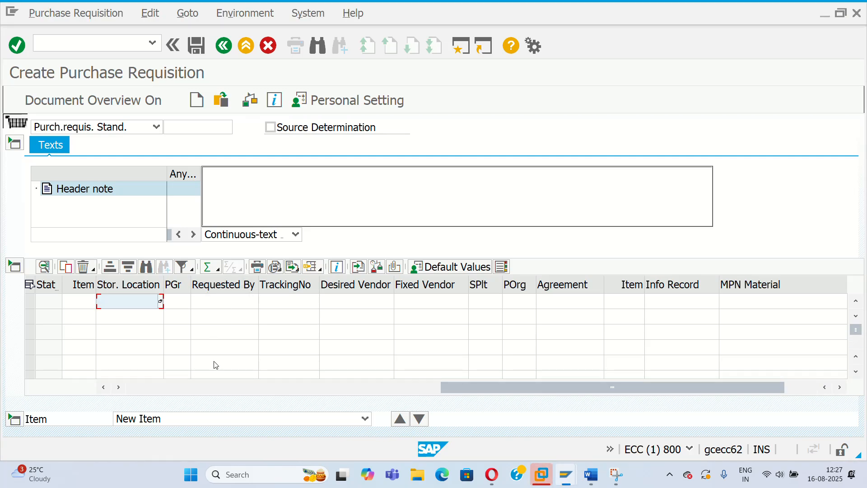
Step: Switch back to the Create Purchase Requisition window in SAP and exit to the SAP Easy Access menu
click(568, 473)
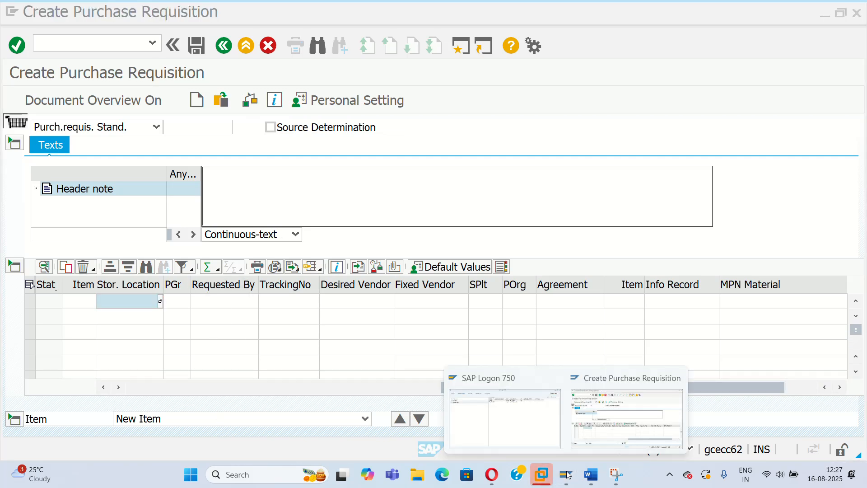
click(587, 416)
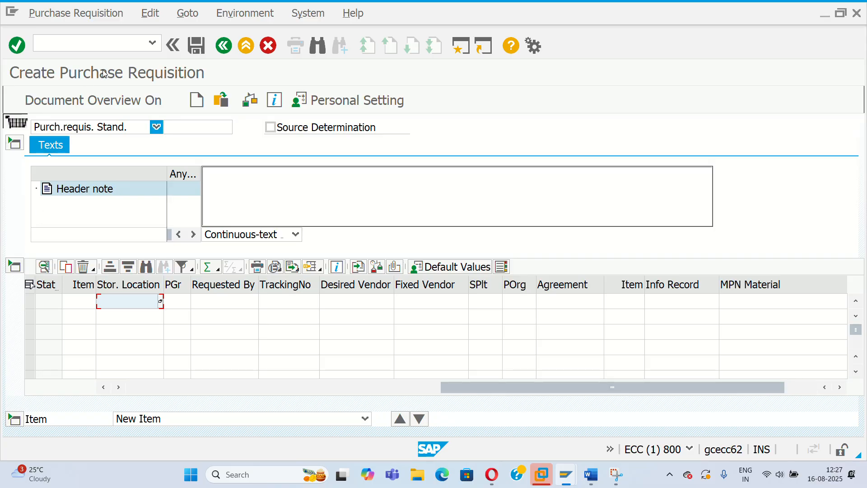
click(128, 37)
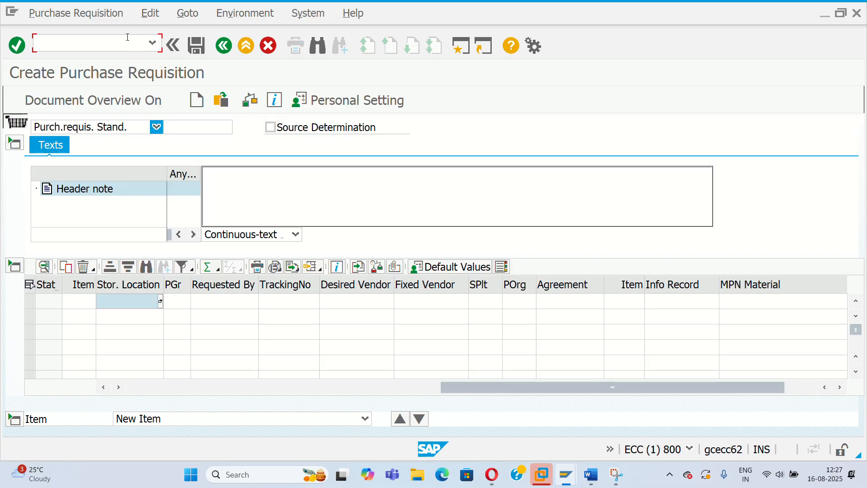
text(/n)
key(Return)
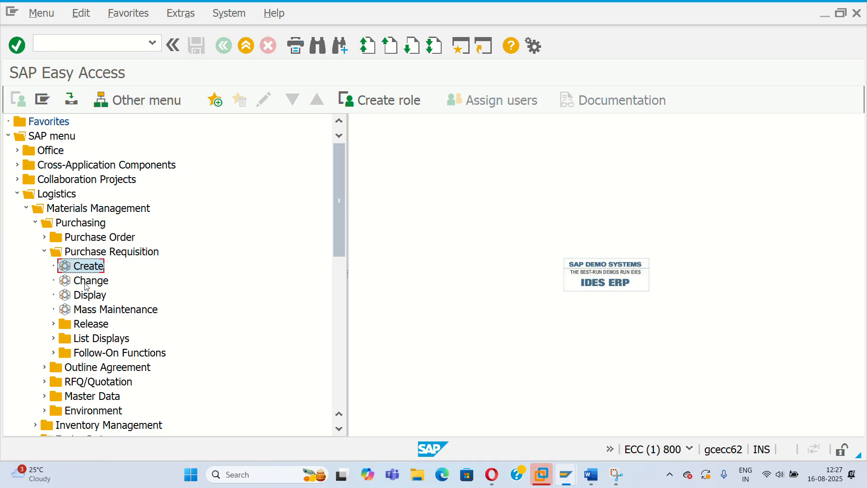
Step: Open transaction ME52N for changing purchase requisitions and return to the SAP Easy Access menu
click(113, 44)
text(ME52N)
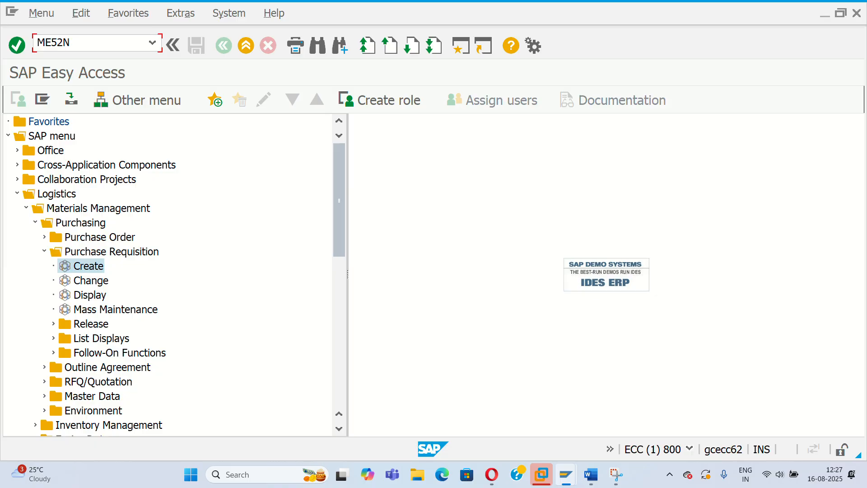
key(Return)
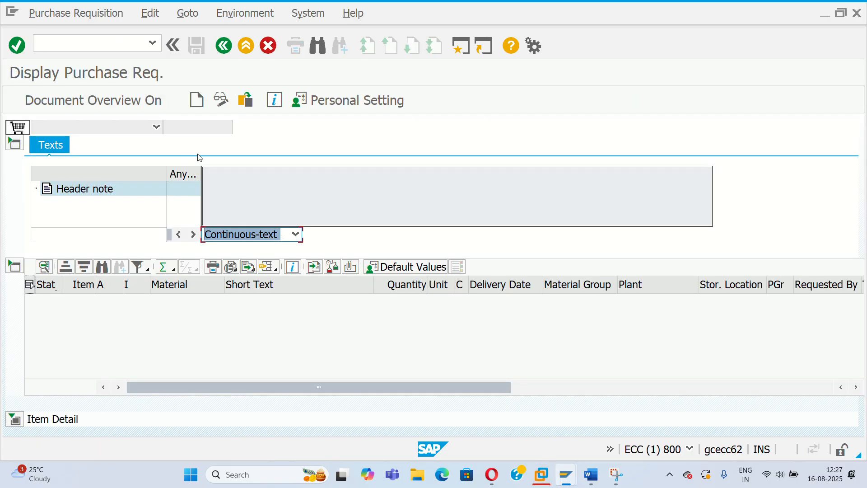
click(131, 43)
text(/N)
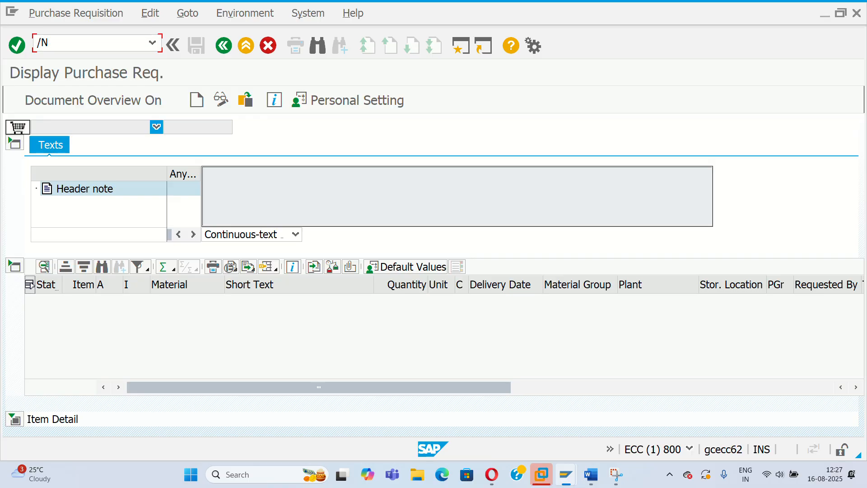
key(Return)
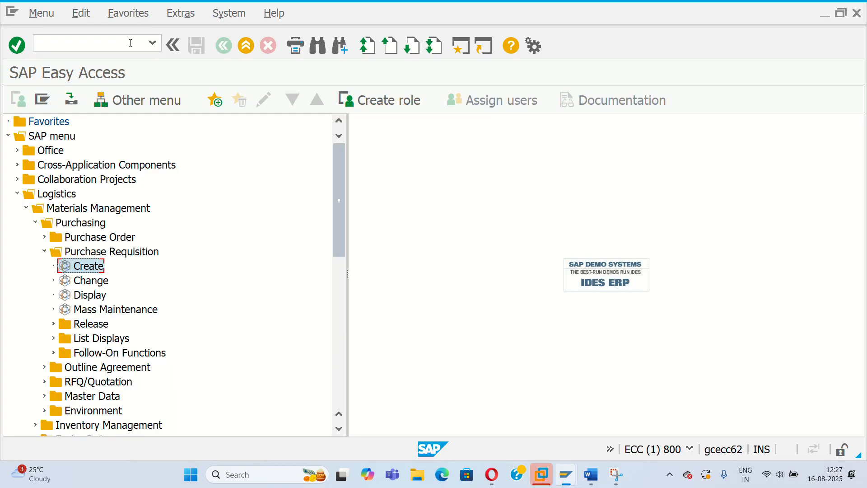
Step: Open the display transaction for purchase requisitions and check its document type selection
double_click(67, 295)
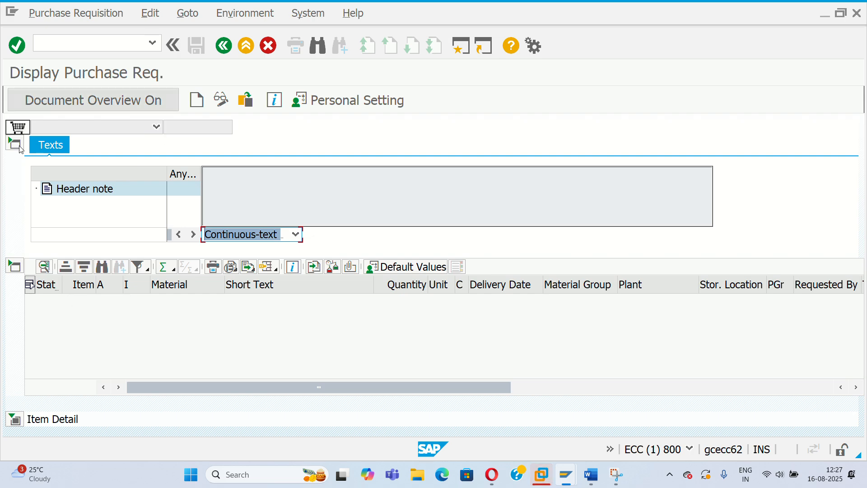
click(158, 126)
click(161, 126)
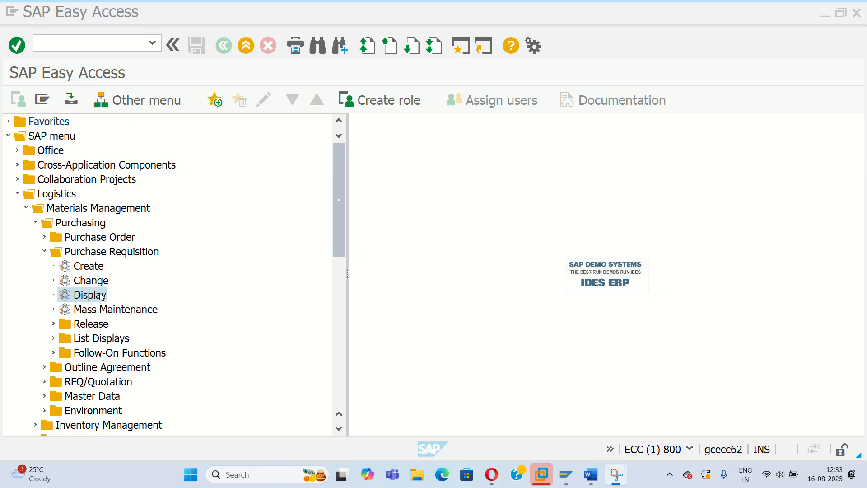
Step: Open the list display of purchase requisitions with transaction ME5A
click(109, 44)
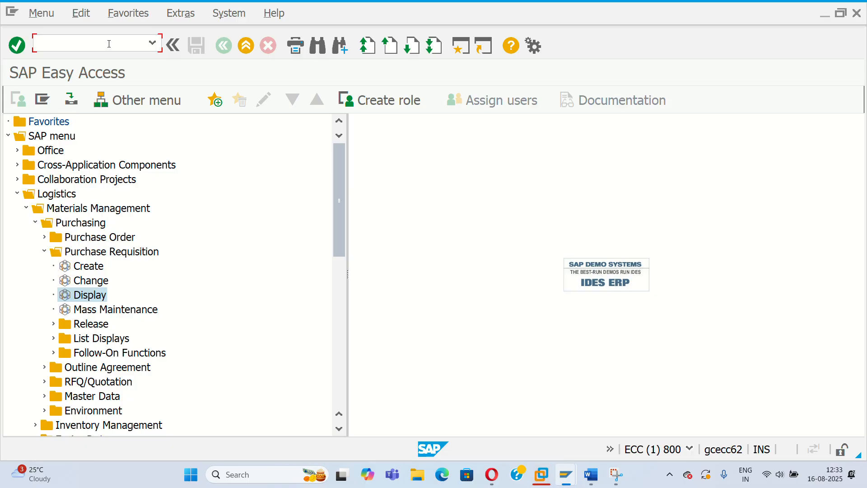
text(M)
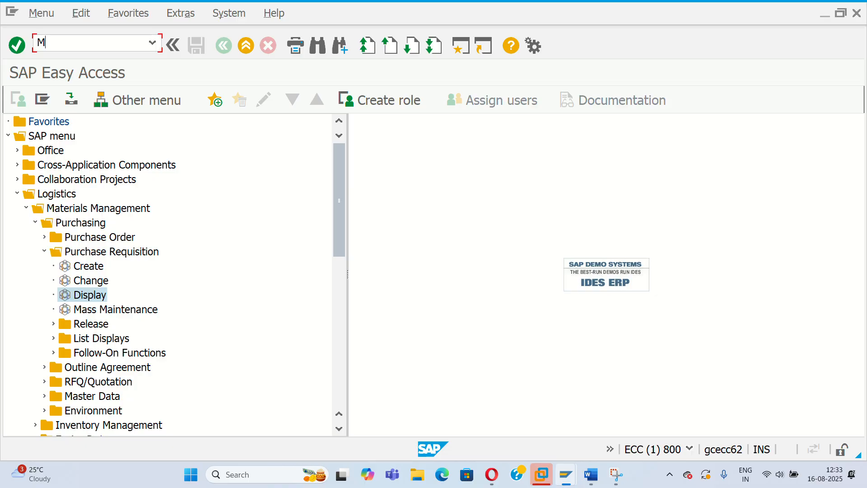
text(E5A)
key(Return)
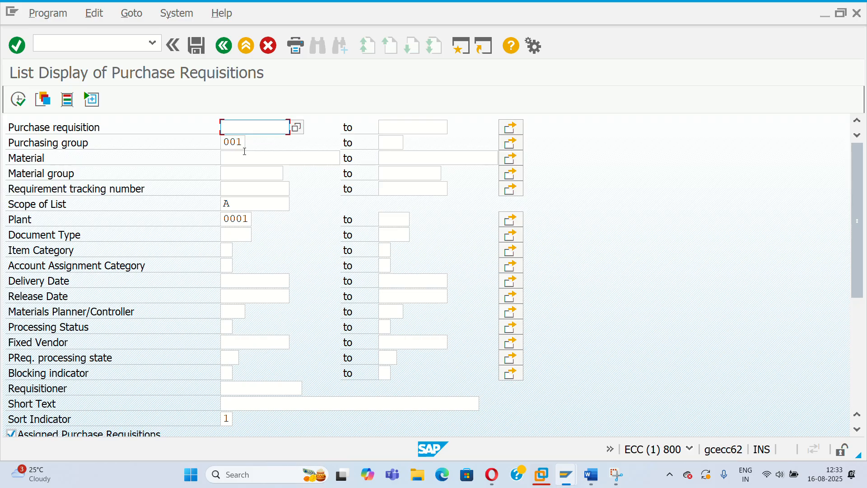
Step: List the purchase requisitions for material RR49 ENGINES in material group 0001
click(267, 155)
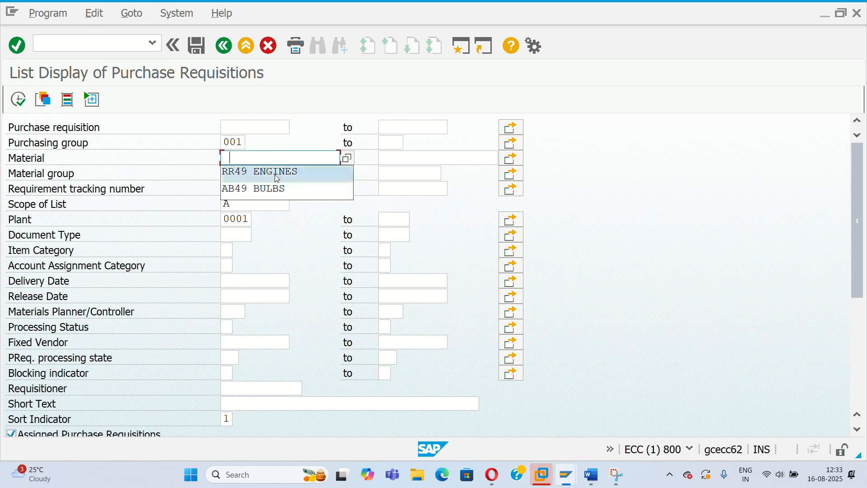
click(277, 178)
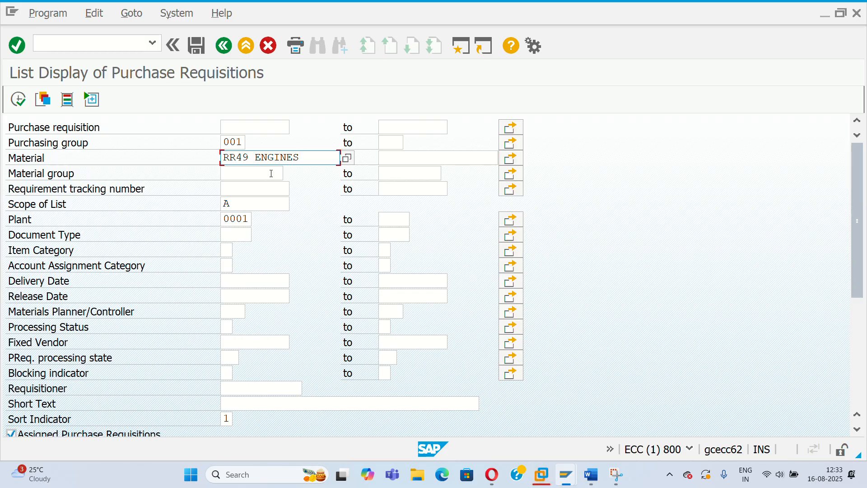
click(271, 173)
text(001)
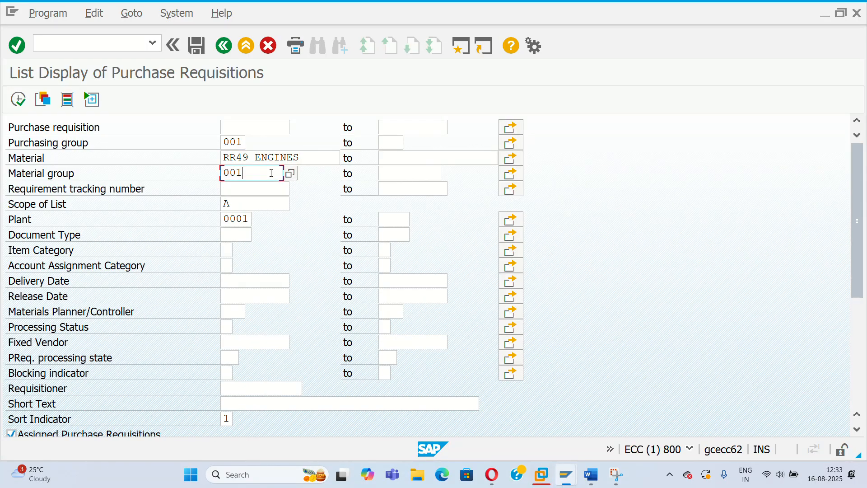
key(BackSpace)
text(01)
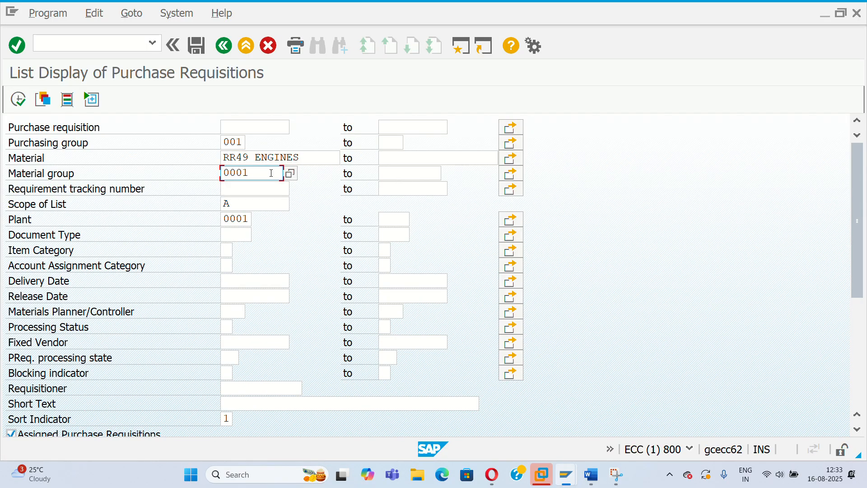
click(18, 101)
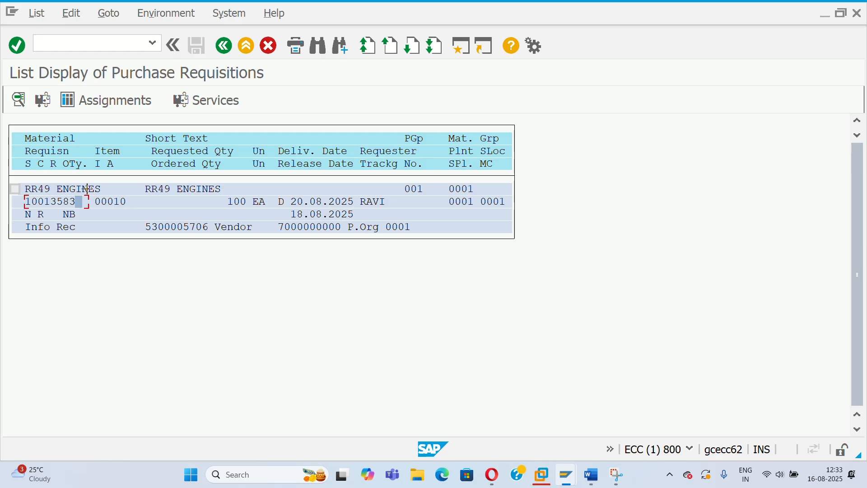
Step: Copy the requisition number of the listed RR49 ENGINES item and return to the SAP Easy Access menu
key(ctrl+y)
drag(81, 202, 26, 199)
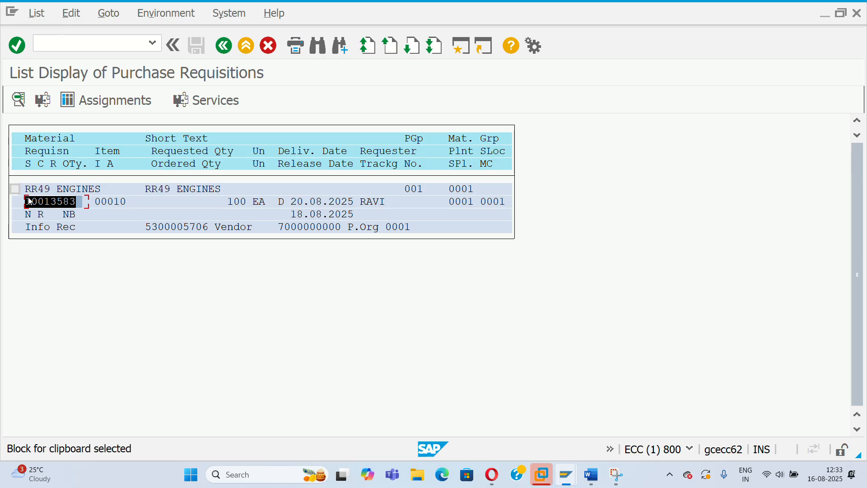
key(ctrl+c)
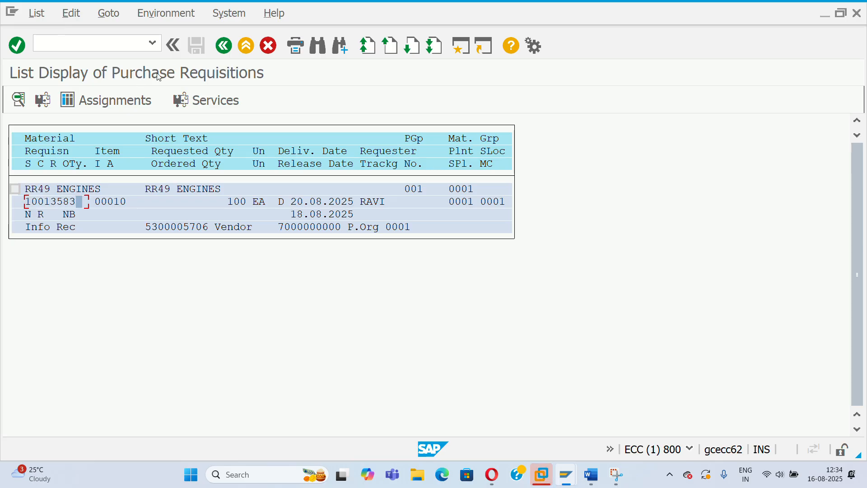
click(135, 43)
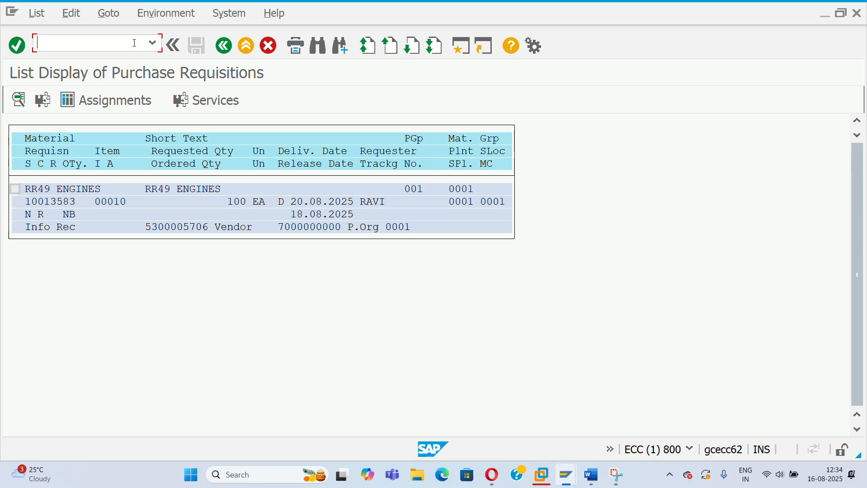
text(/)
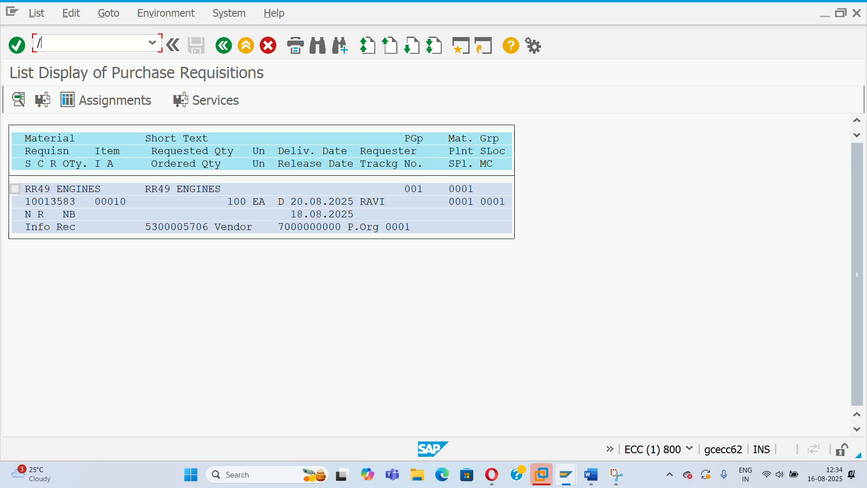
text(N)
key(Return)
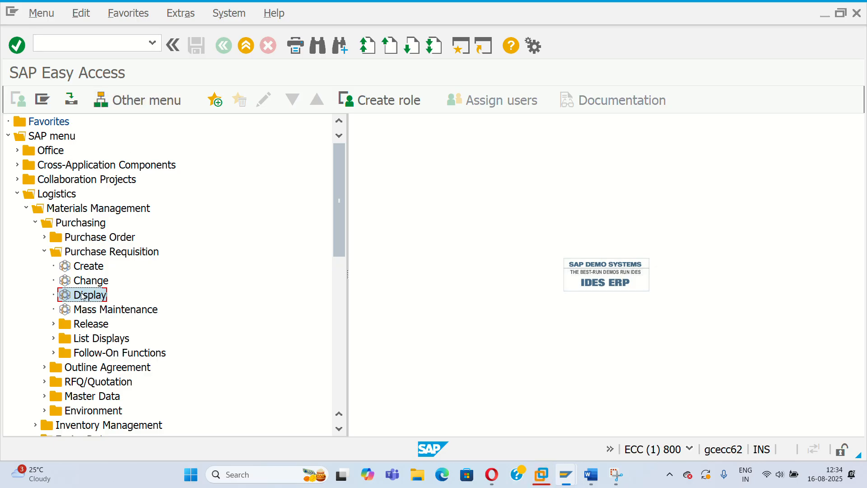
Step: Open the display transaction for purchase requisitions and load the requisition with the copied number
double_click(82, 295)
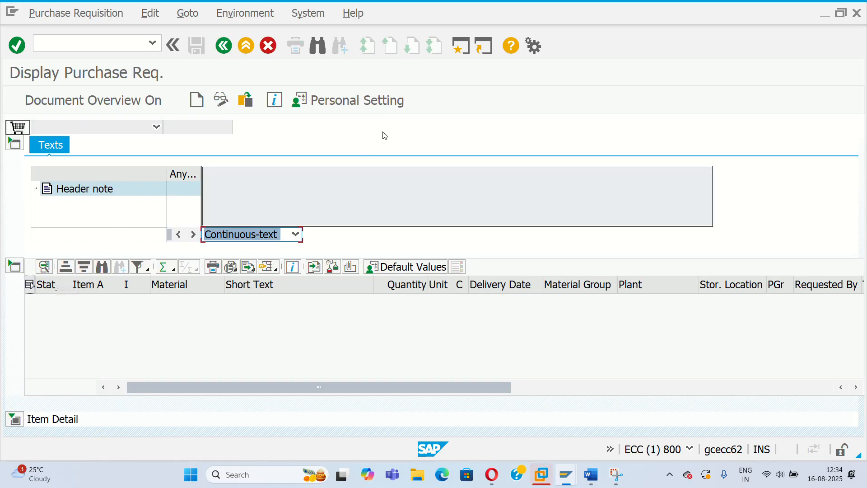
click(84, 14)
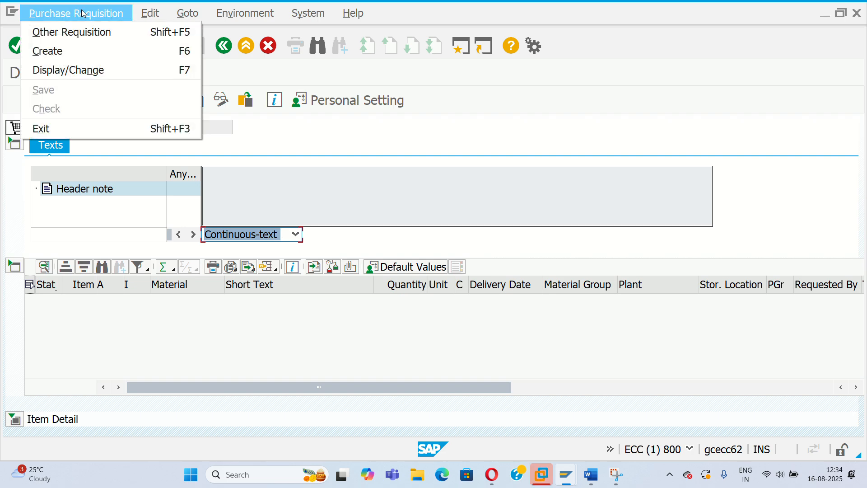
click(103, 32)
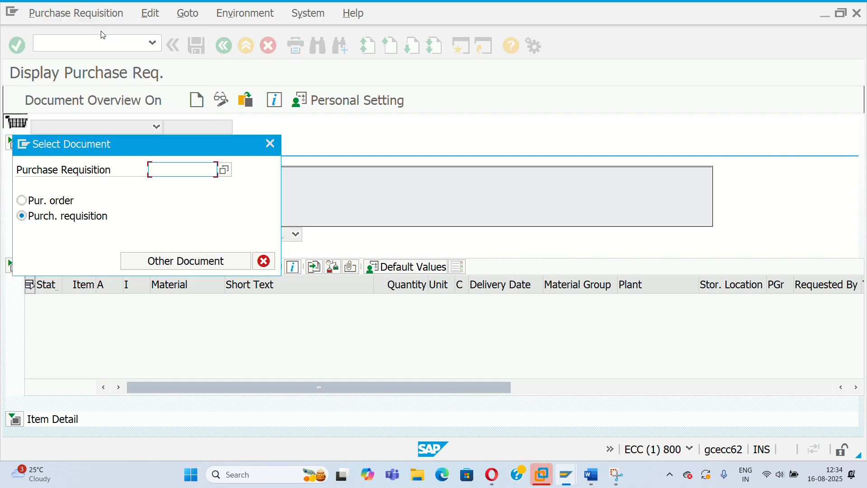
text(10013583)
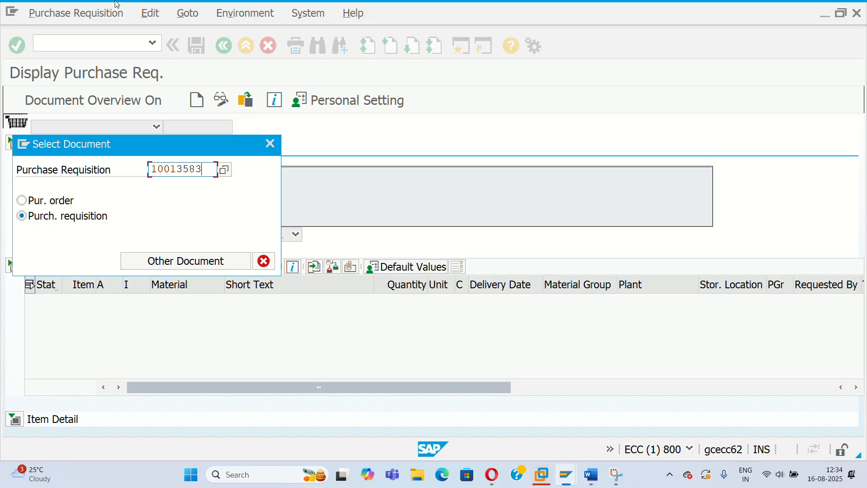
key(Return)
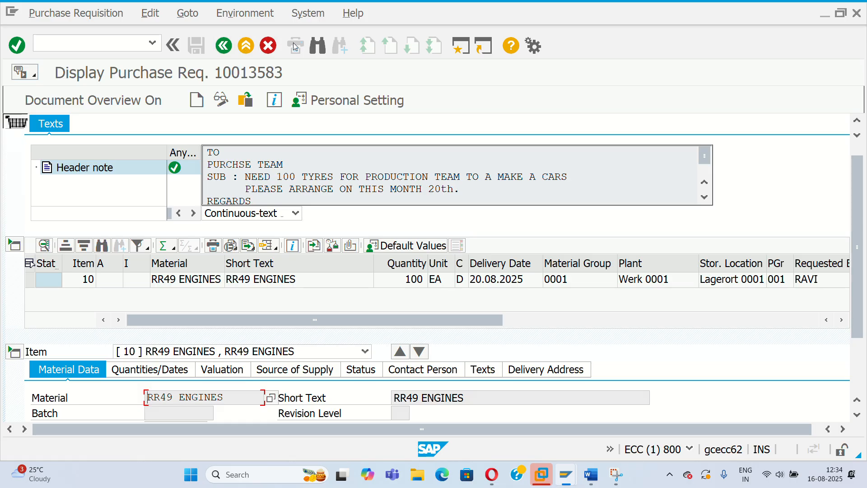
Step: Close the displayed purchase requisition and return to the SAP Easy Access menu
click(16, 47)
click(102, 41)
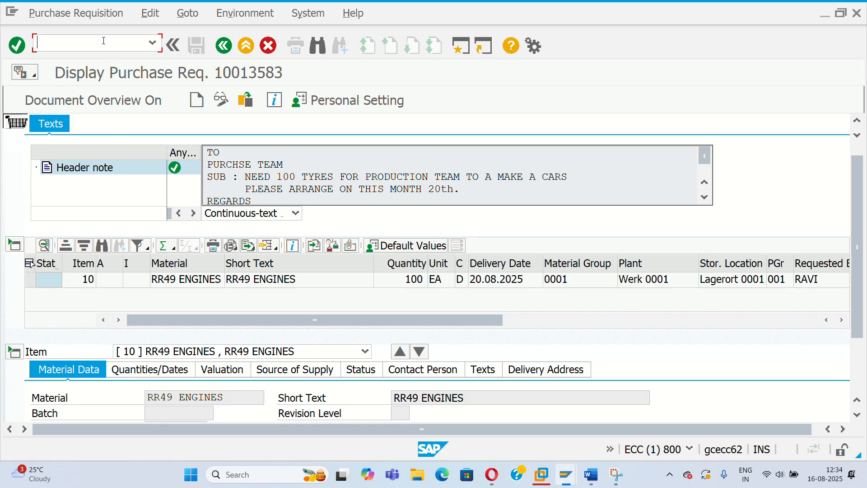
text(10013583)
key(BackSpace)
key(BackSpace)
key(BackSpace)
key(BackSpace)
key(BackSpace)
key(BackSpace)
key(BackSpace)
key(BackSpace)
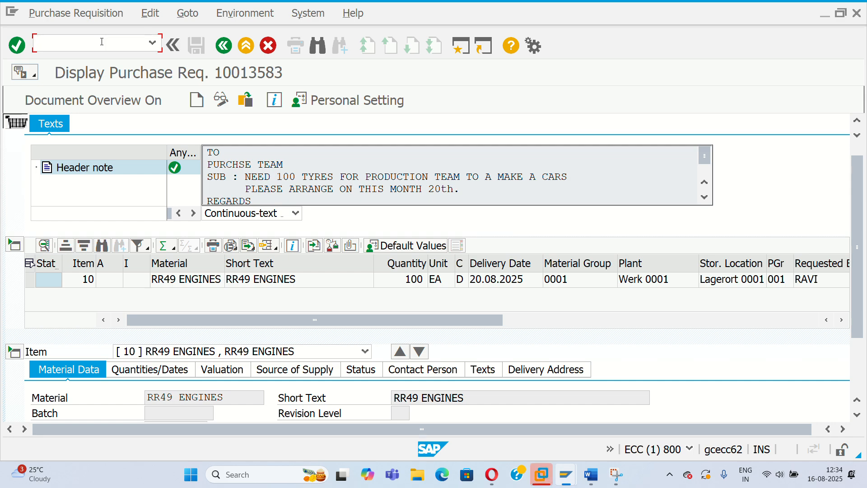
text(/N)
key(Return)
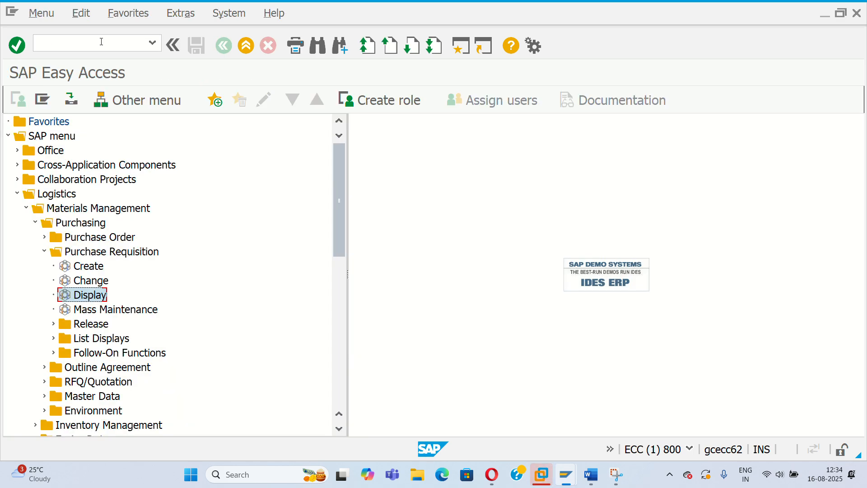
Step: Switch to the MY SAP NOTES document in Word and add a "PR NUMBER :" line with the requisition number below the standard PO entries
mouse_move(595, 476)
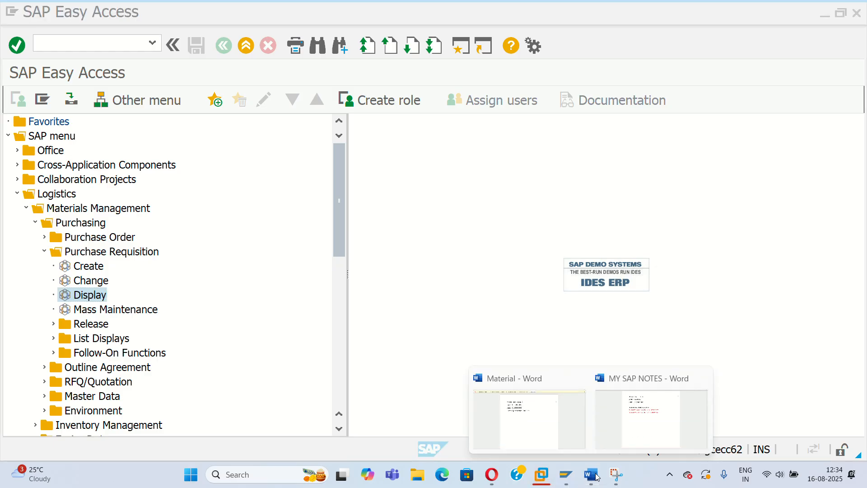
click(640, 433)
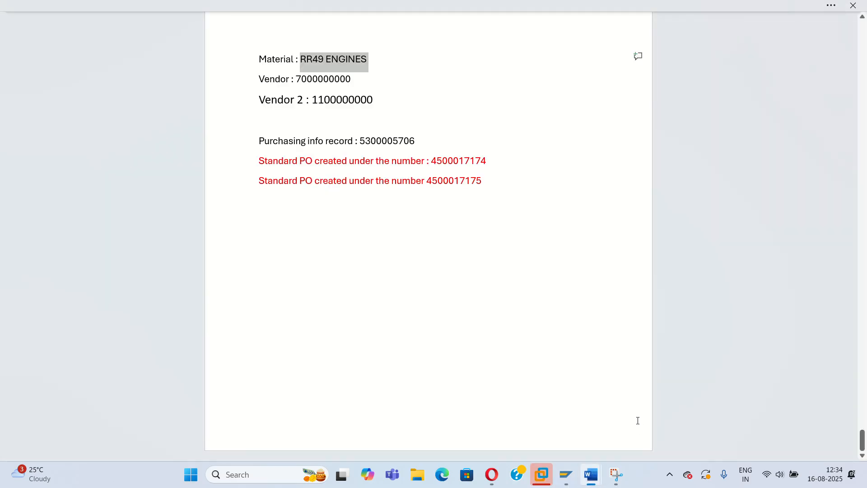
click(507, 183)
key(Return)
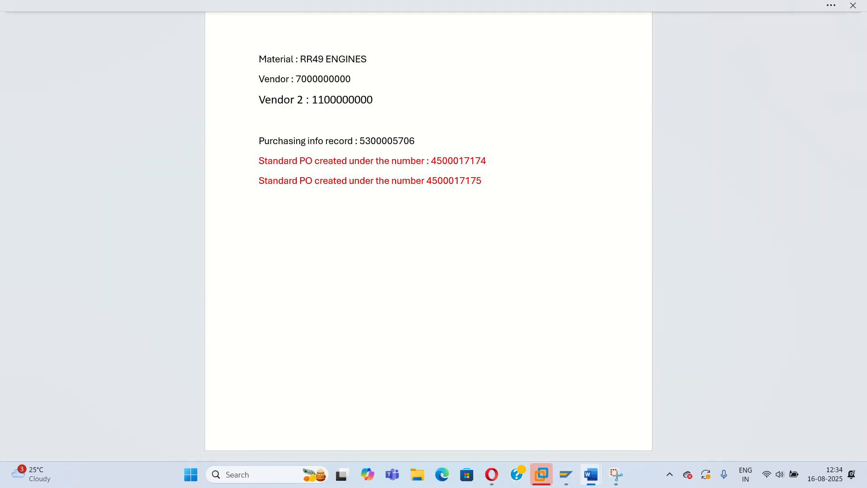
text(PR NUMBDER)
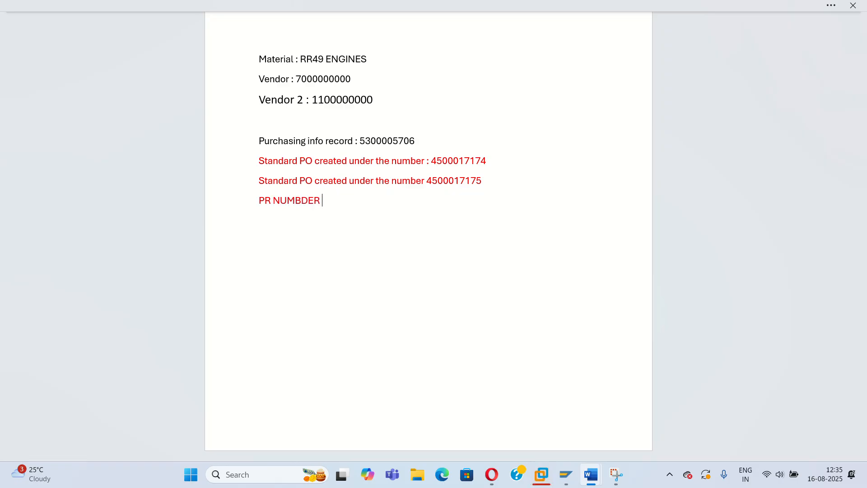
key(BackSpace)
key(BackSpace)
key(BackSpace)
key(BackSpace)
text(ER :)
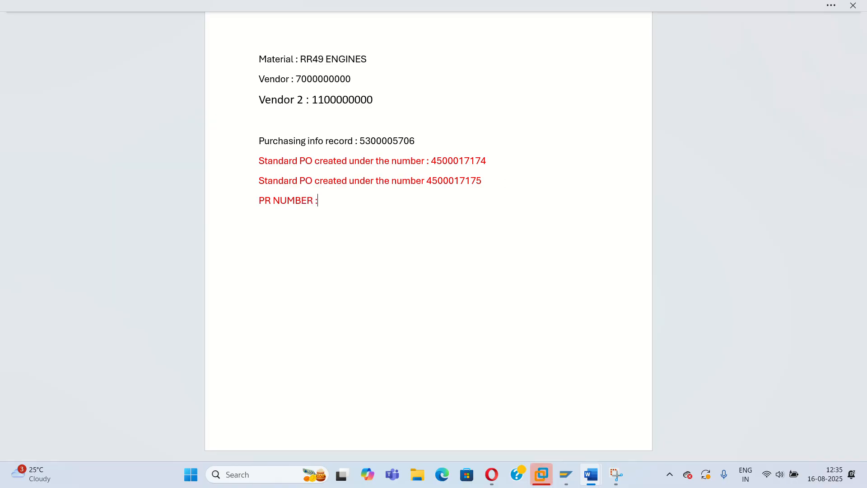
text(10013583)
Step: Copy the recorded requisition number from the notes and switch back to SAP Easy Access
drag(370, 200, 323, 204)
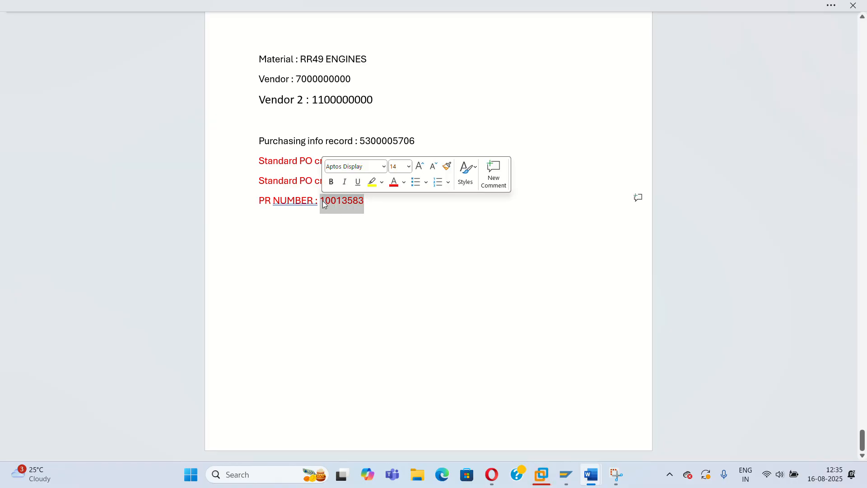
key(ctrl+c)
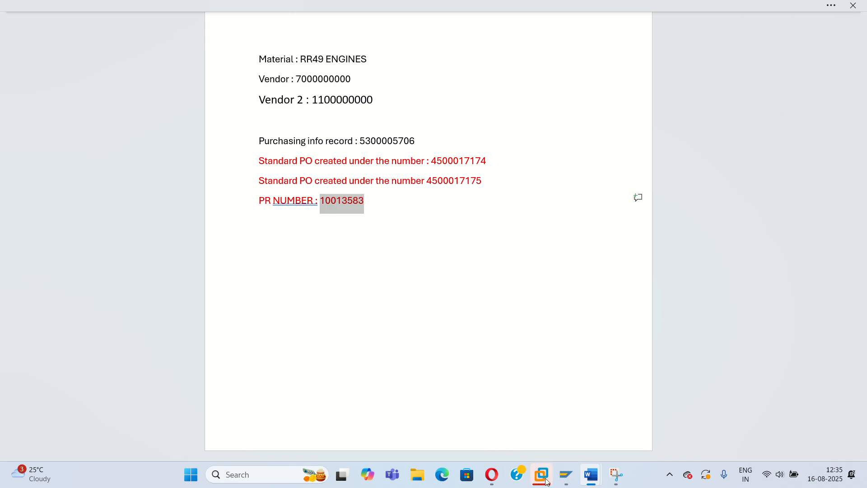
mouse_move(566, 475)
click(600, 428)
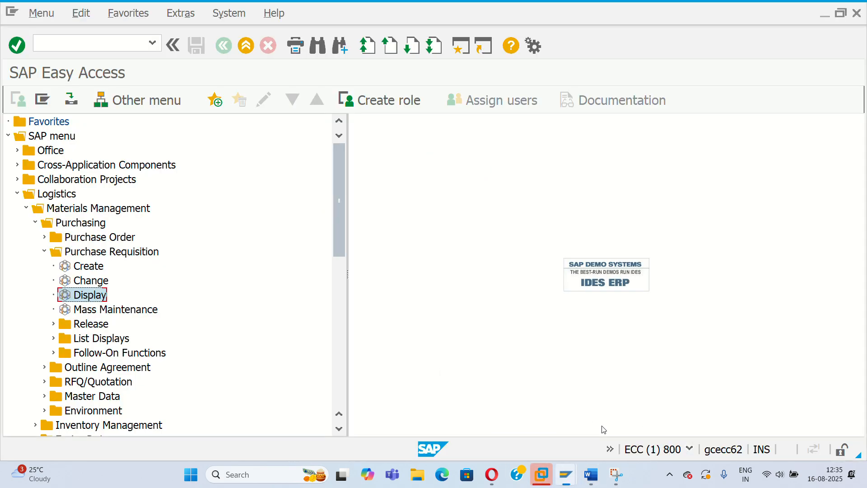
Step: Collapse the Purchase Requisition folder and expand RFQ/Quotation down to the Request for Quotation transactions
click(89, 44)
click(45, 251)
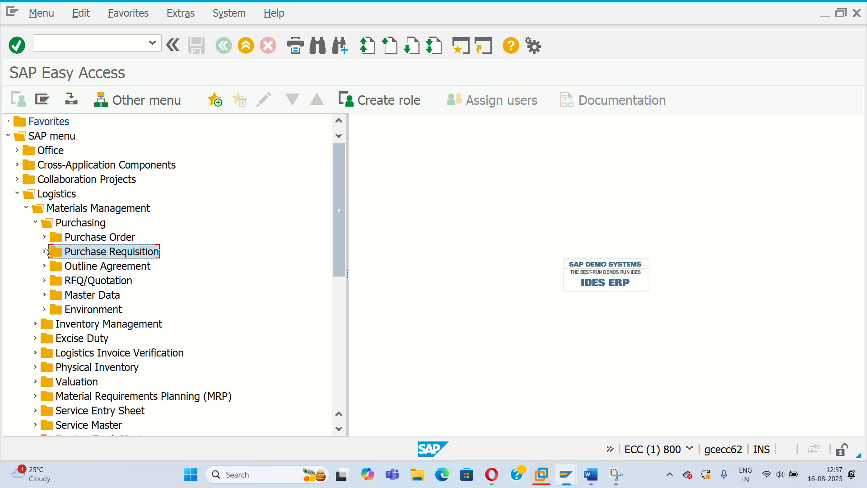
click(45, 280)
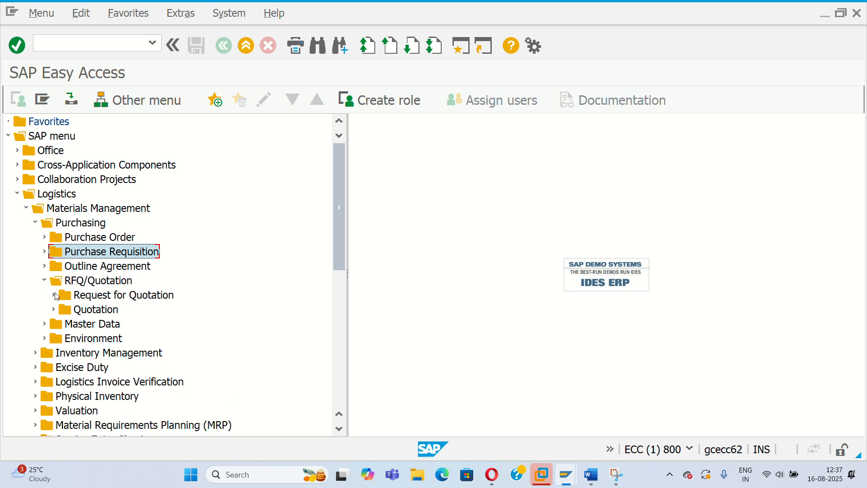
click(54, 296)
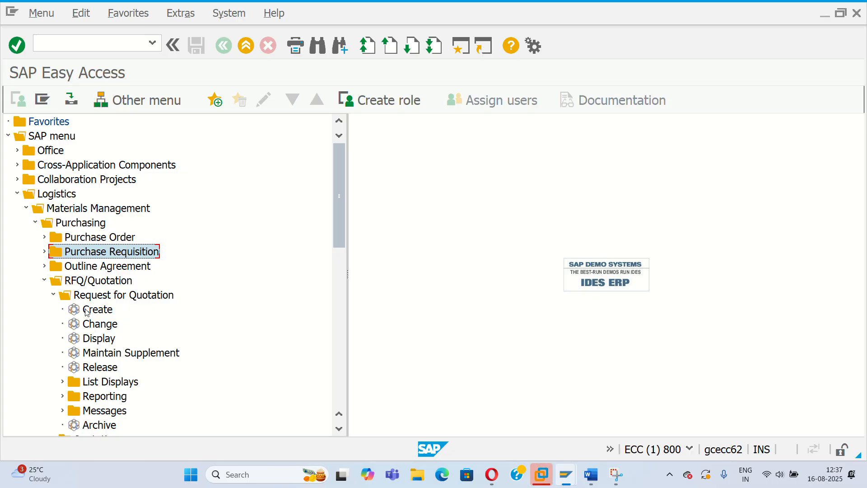
Step: Look up the RFQ creation code in the Word notes, then switch back to SAP and start transaction ME41
click(93, 42)
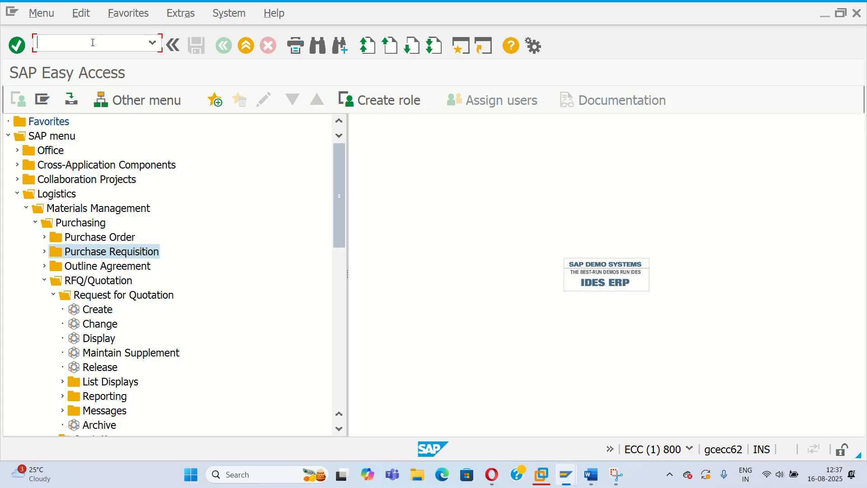
mouse_move(591, 474)
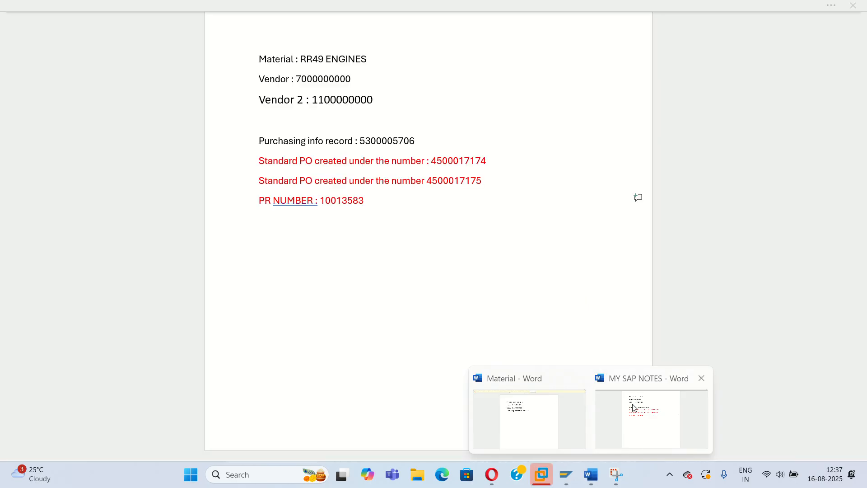
click(634, 407)
scroll(494, 300, down, 15)
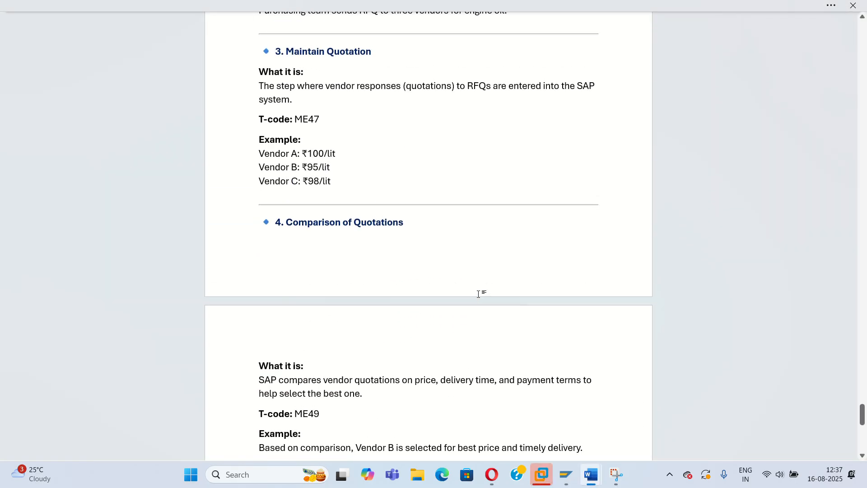
scroll(478, 294, up, 6)
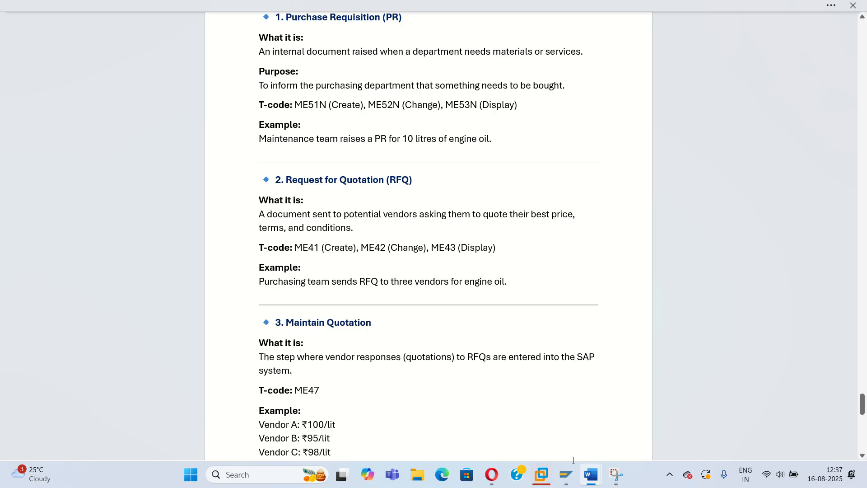
mouse_move(566, 474)
click(628, 426)
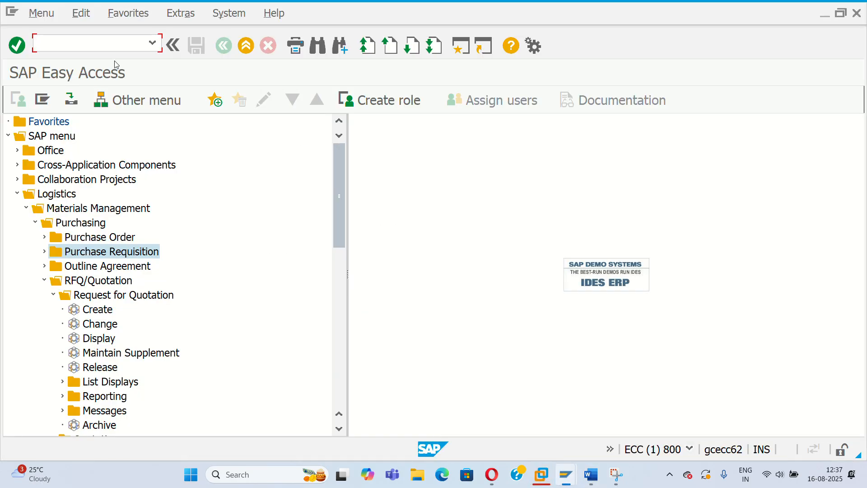
text(ME41)
key(Return)
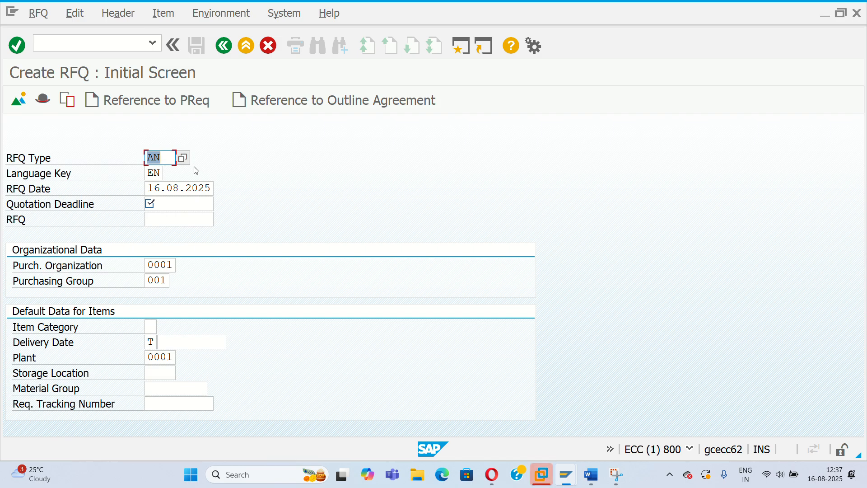
Step: Choose RFQ type AN and set the quotation deadline to 23.08.2025 for the new RFQ
click(183, 158)
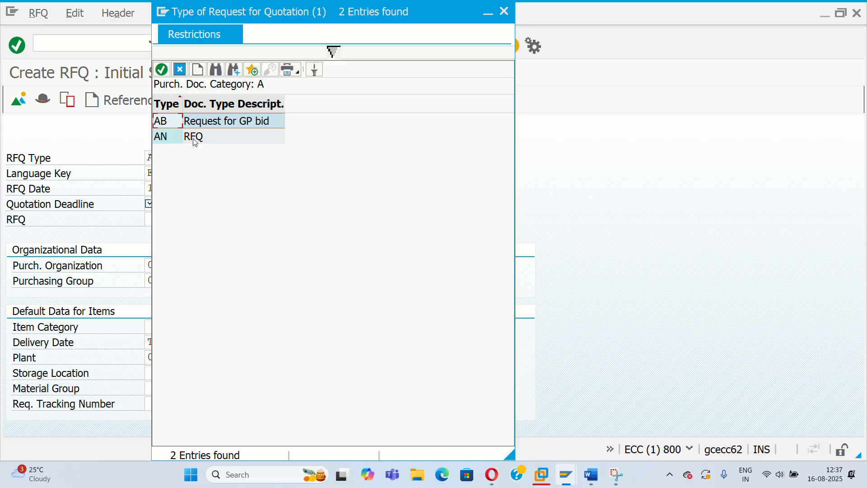
double_click(173, 137)
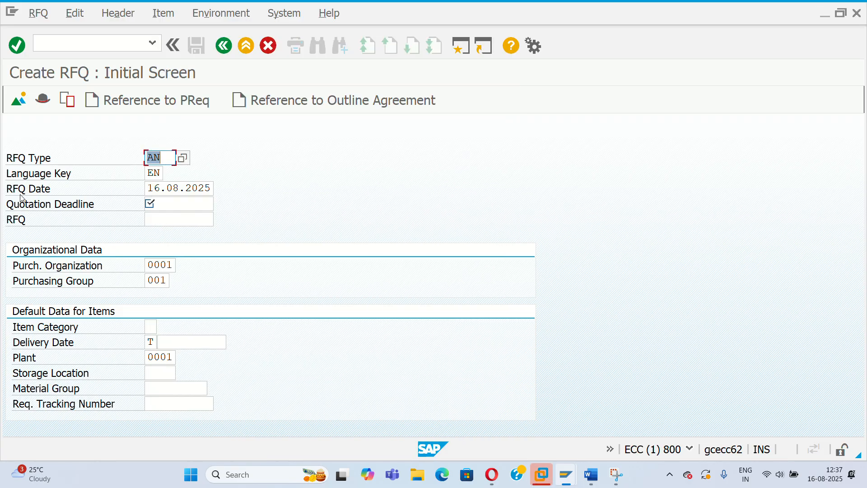
click(170, 203)
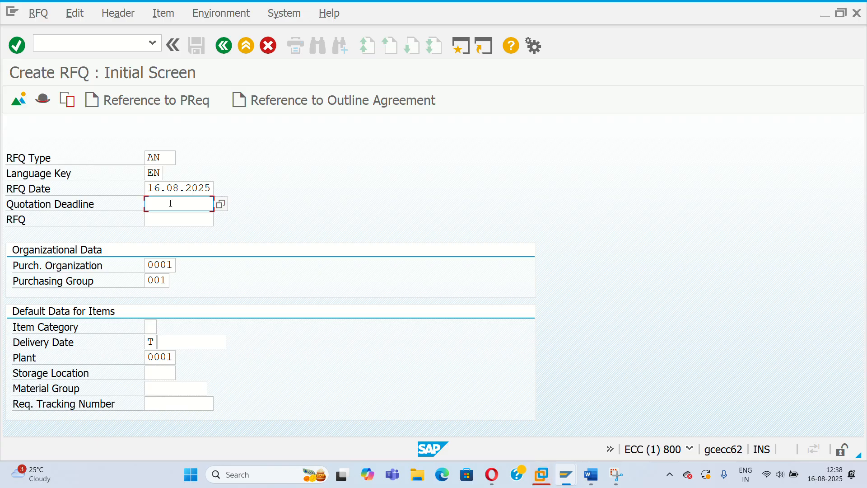
click(221, 204)
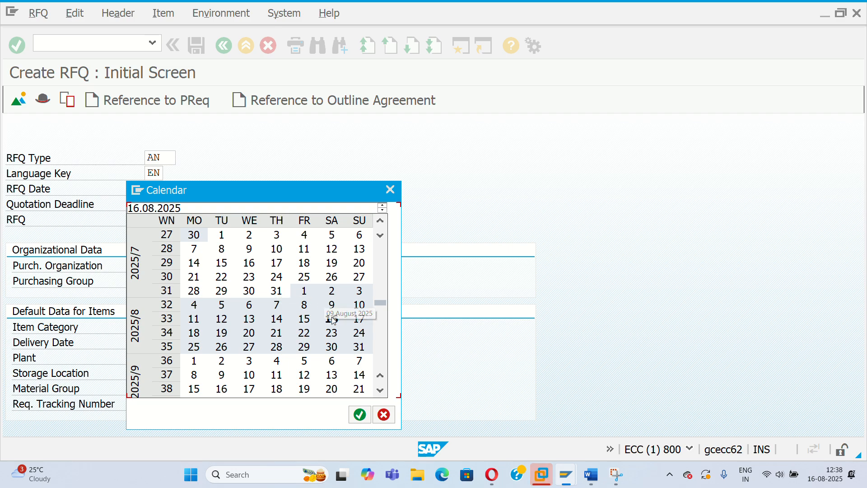
double_click(334, 334)
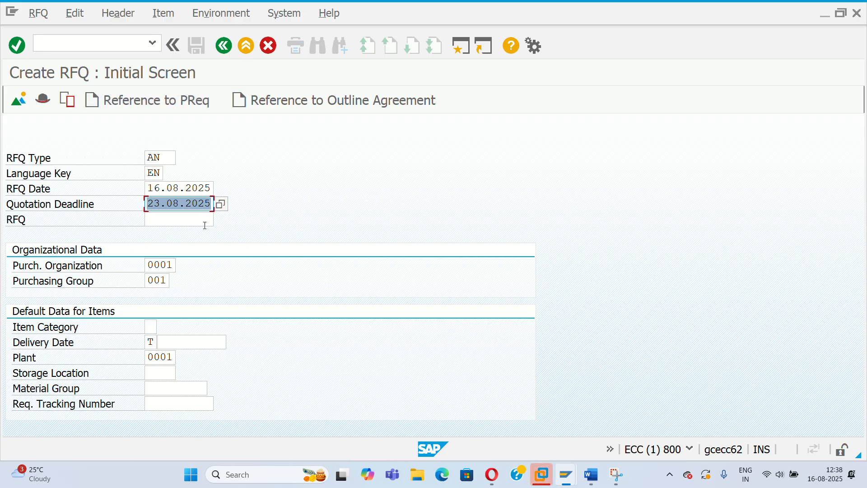
Step: Continue to the RFQ header data, enter collective number 1 and proceed to the item overview
key(Return)
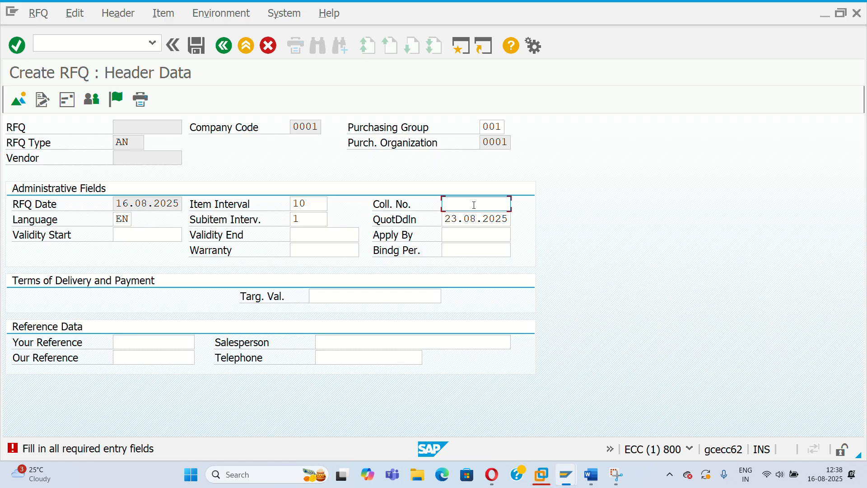
text(1)
key(Return)
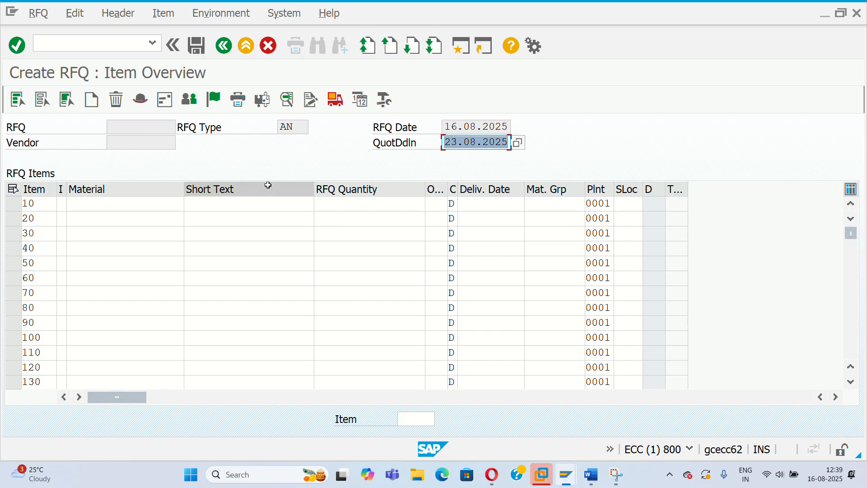
Step: Copy the material name RR49 ENGINES from the MY SAP NOTES document in Word and return to the RFQ item overview in SAP
click(128, 204)
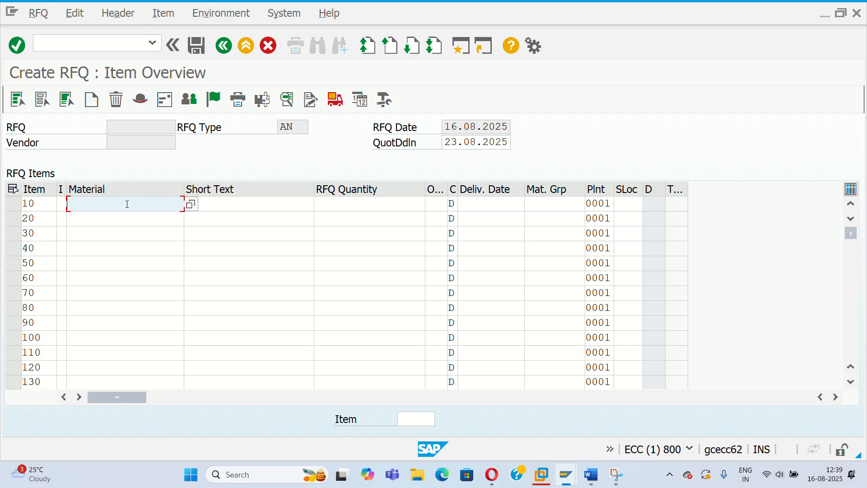
click(593, 478)
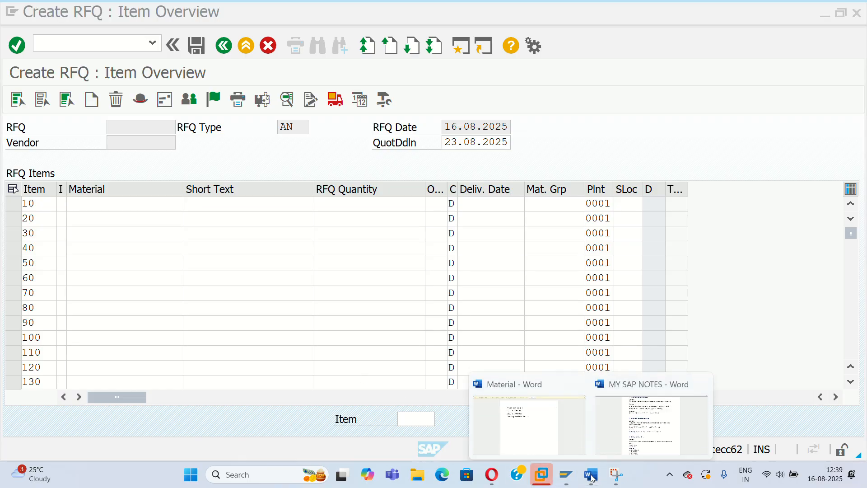
click(641, 415)
scroll(447, 276, down, 10)
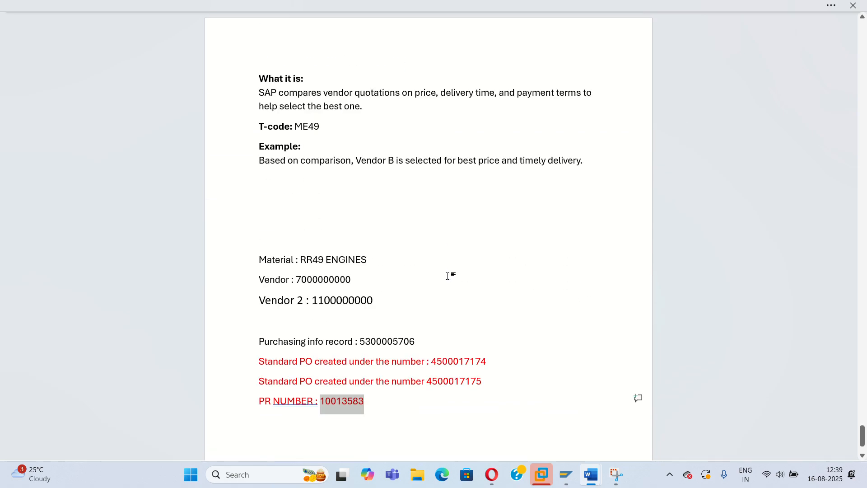
scroll(448, 276, down, 4)
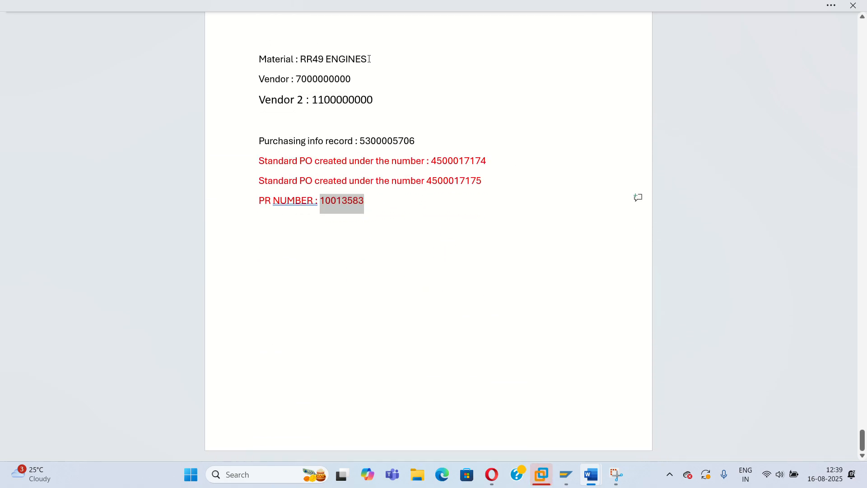
drag(369, 59, 301, 59)
click(302, 60)
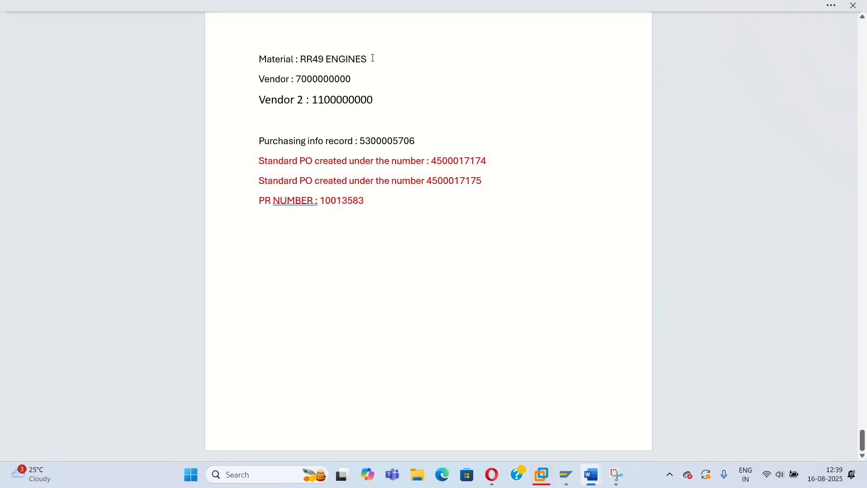
drag(372, 58, 343, 62)
click(311, 54)
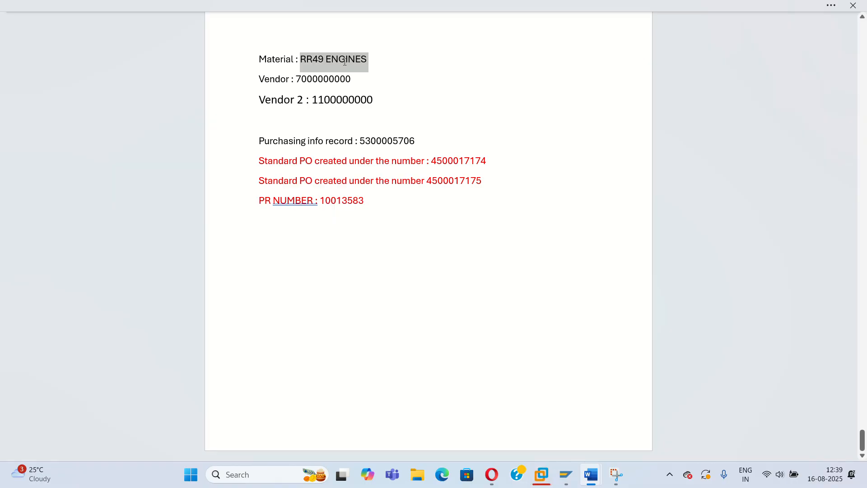
click(346, 61)
drag(371, 59, 318, 54)
key(ctrl+c)
click(570, 477)
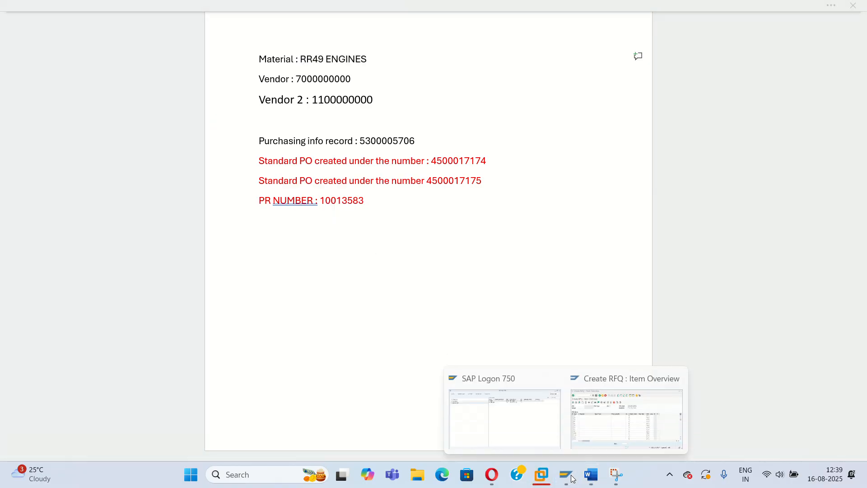
click(603, 440)
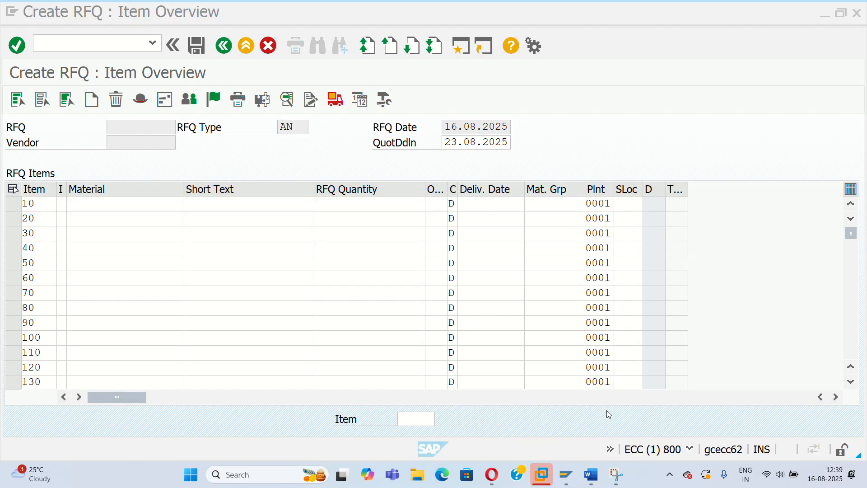
Step: Enter RR49 ENGINES as the material of RFQ item 10 and advance to its RFQ quantity
click(117, 204)
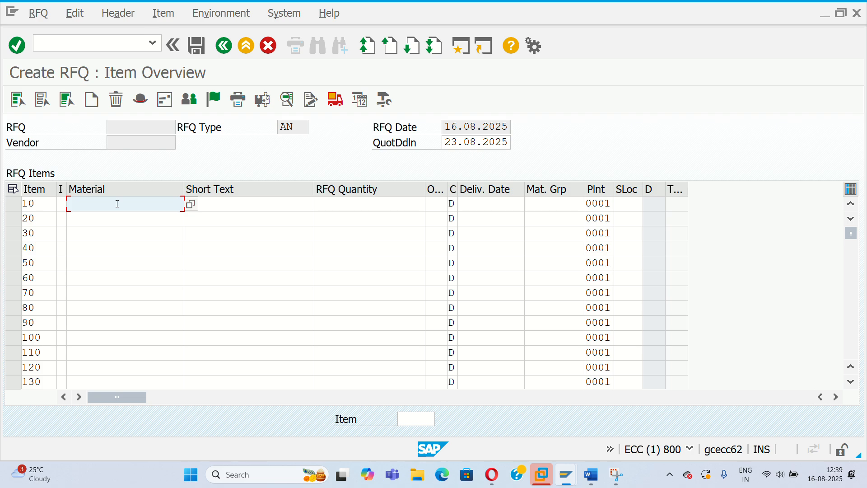
key(ctrl+v)
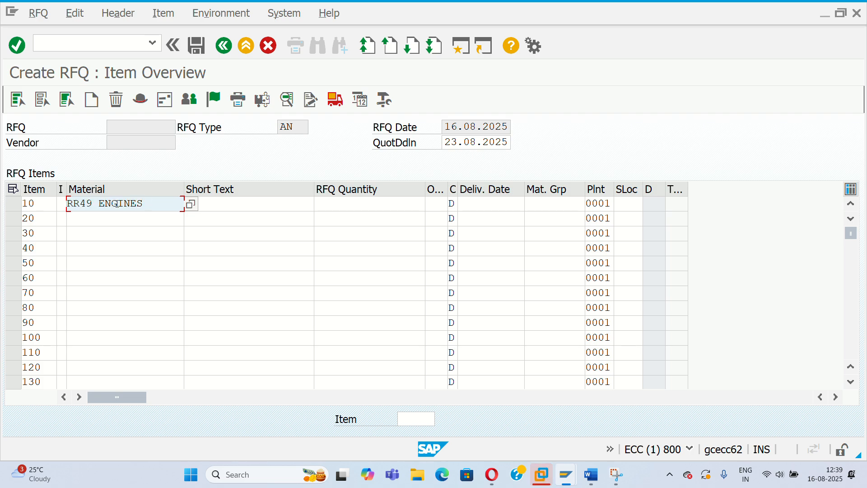
key(Tab)
key(Tab)
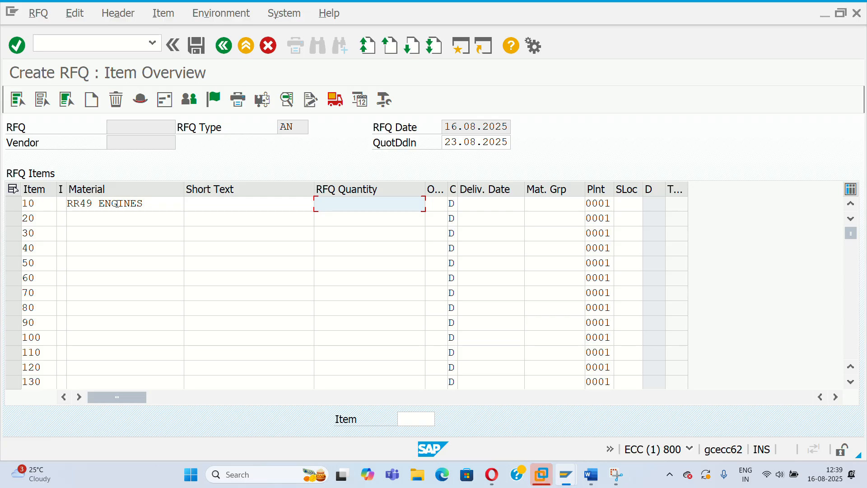
Step: Complete RFQ item 10 with quantity 100, delivery date 25.08.2025 and storage location 0001, and confirm the entries
text(100)
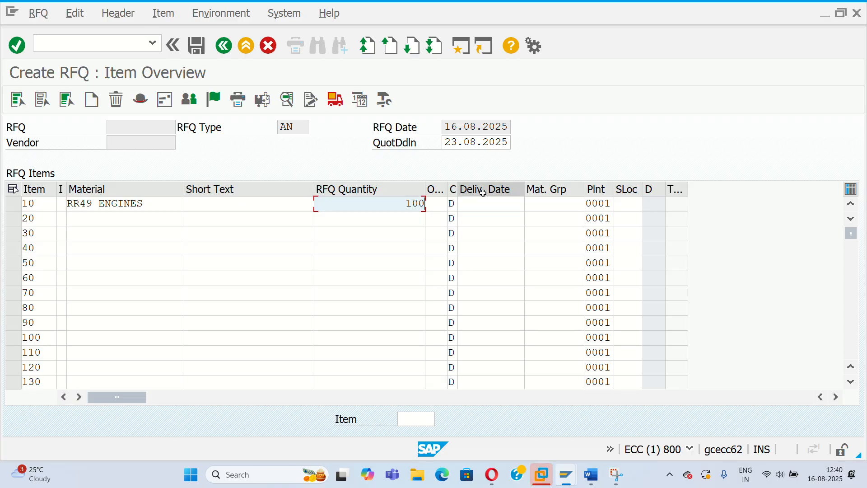
click(494, 203)
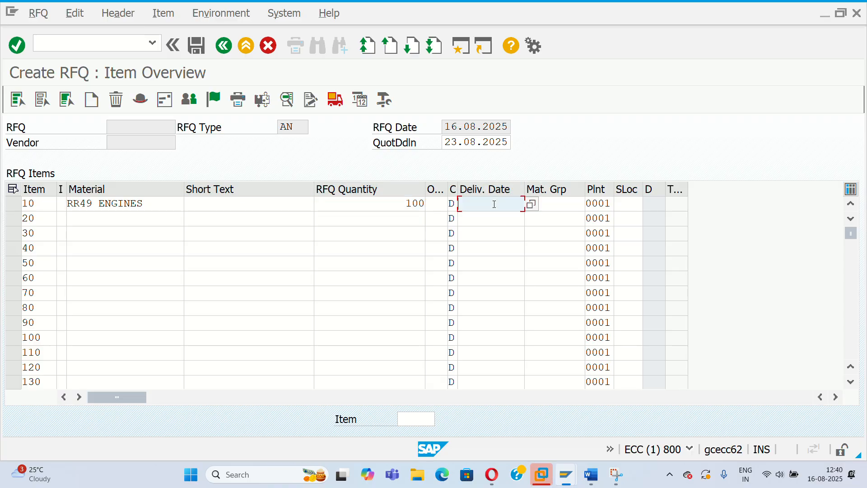
click(533, 206)
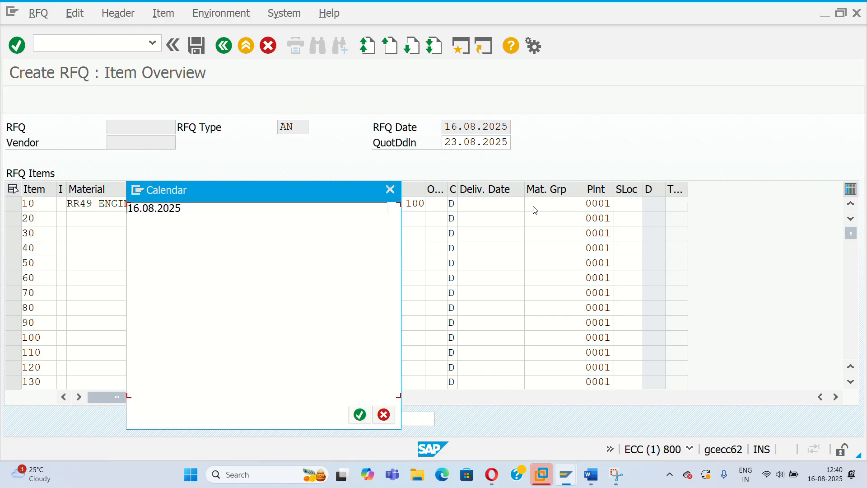
scroll(315, 296, down, 1)
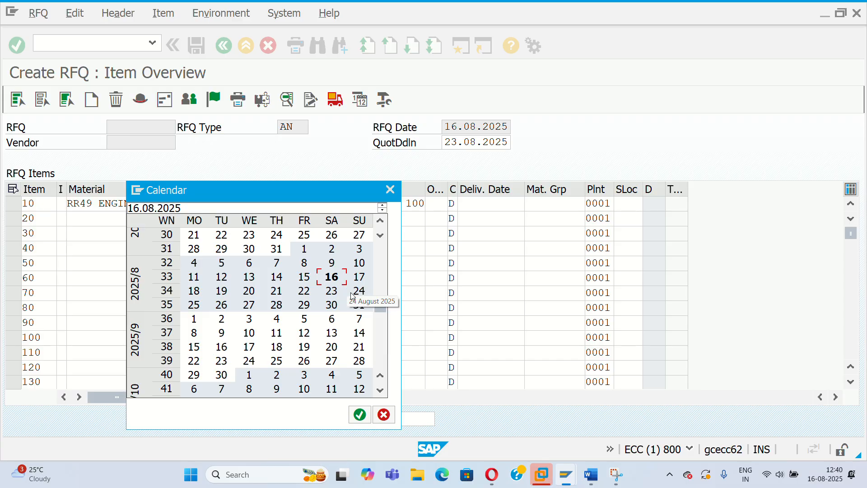
double_click(196, 304)
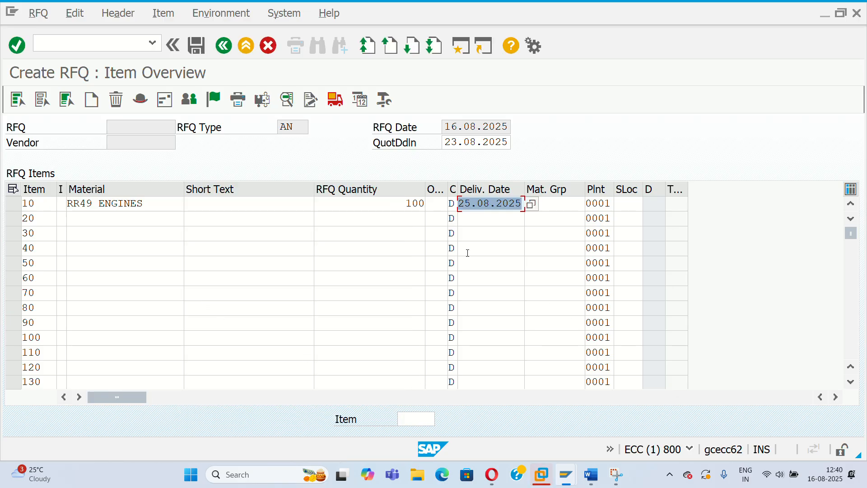
click(626, 203)
text(0001)
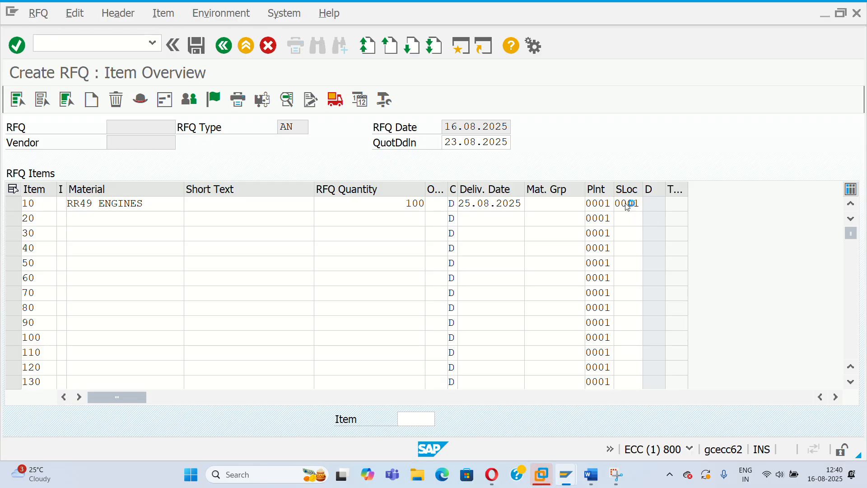
key(Return)
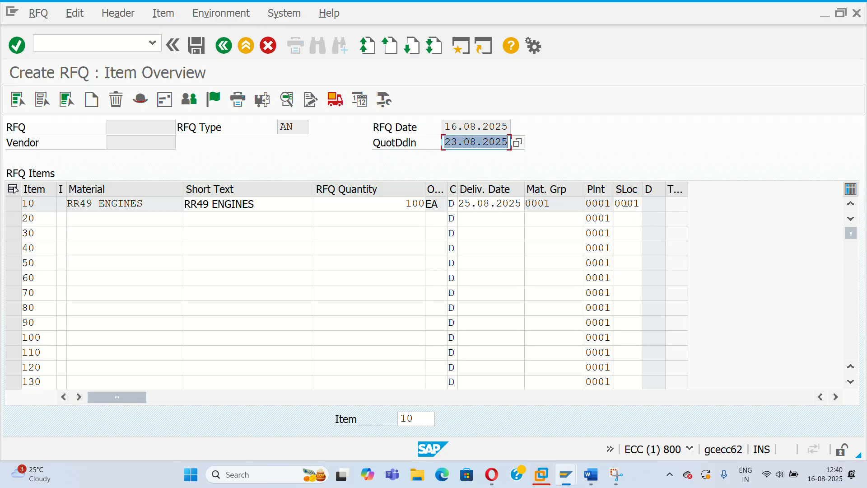
Step: Select item 10, try to save the RFQ, and open its vendor address
click(18, 204)
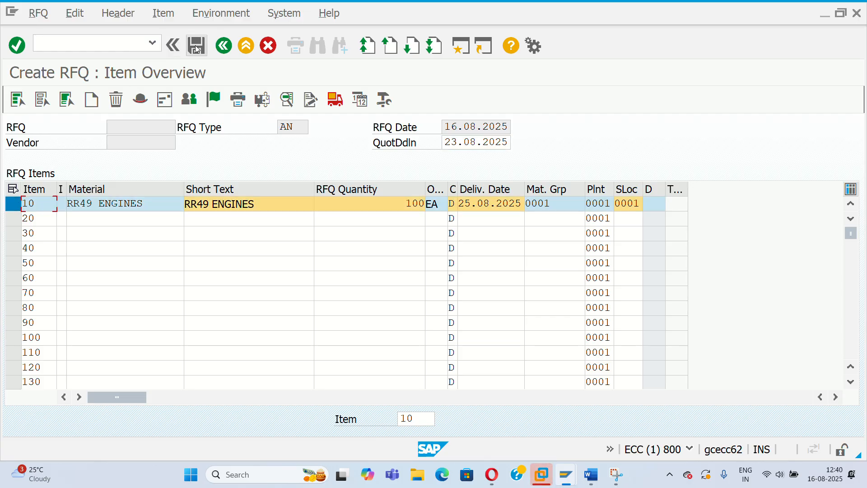
click(197, 47)
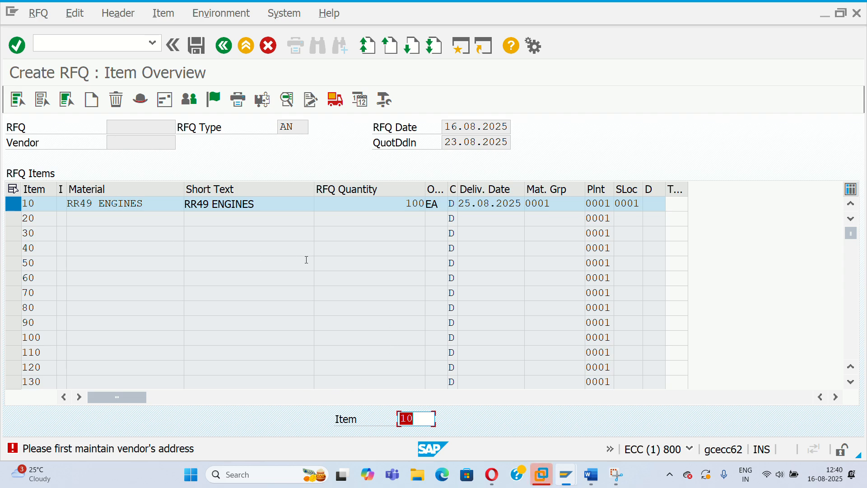
click(163, 102)
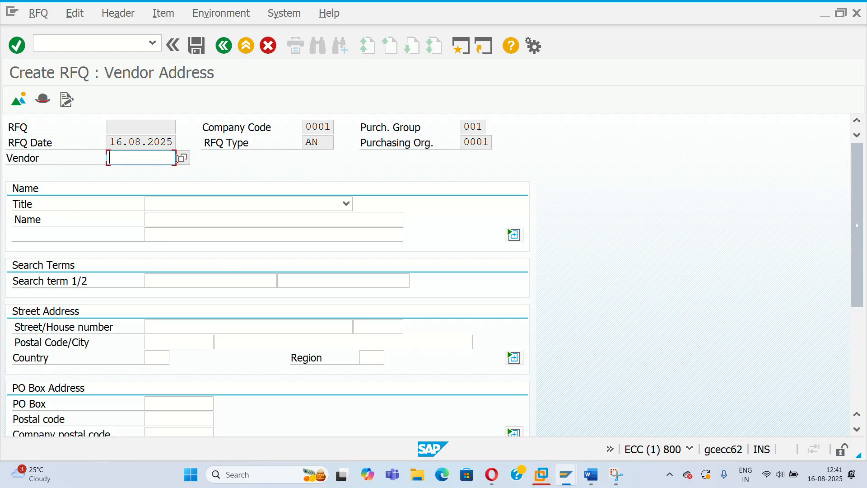
Step: List all vendors in the vendor value help, search them for RR49, and close the list
click(182, 159)
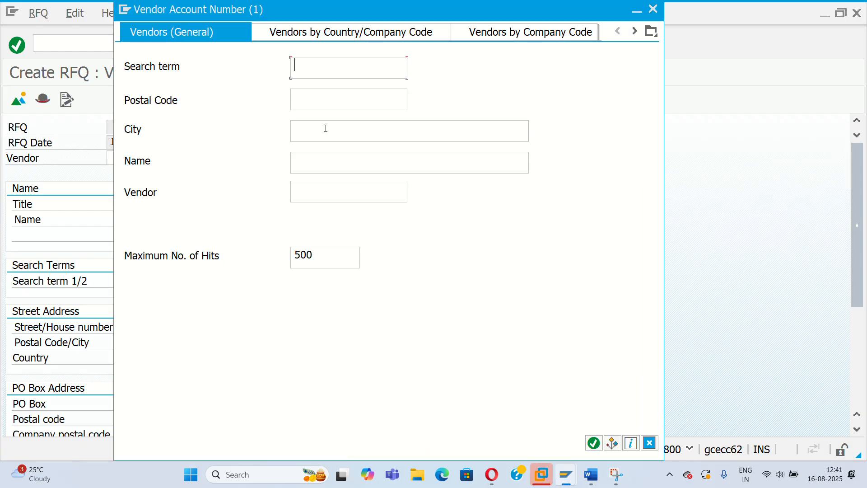
text(*)
key(Return)
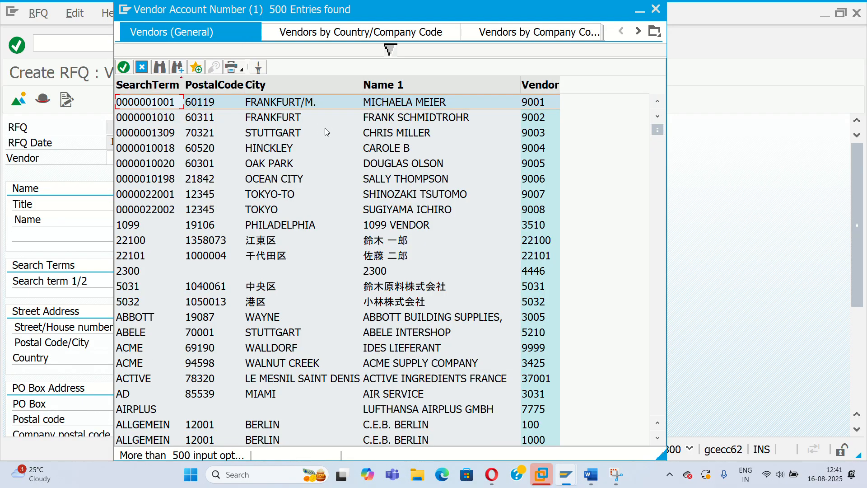
key(ctrl+f)
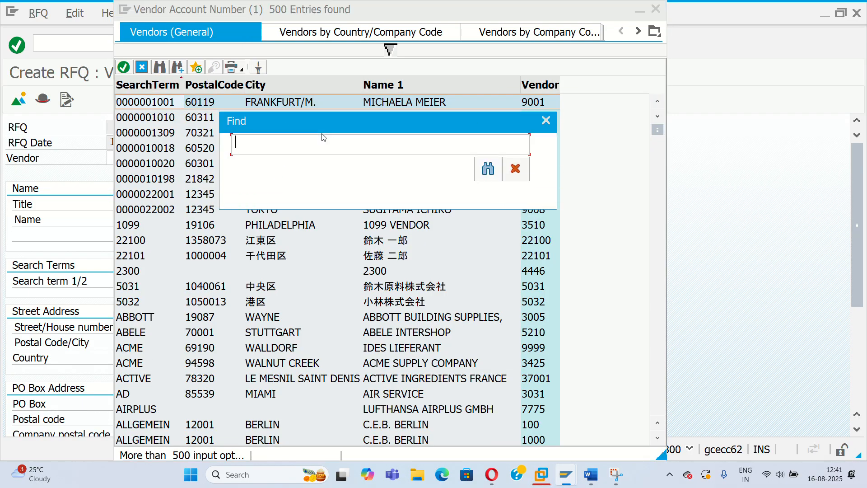
text(RR49)
key(Return)
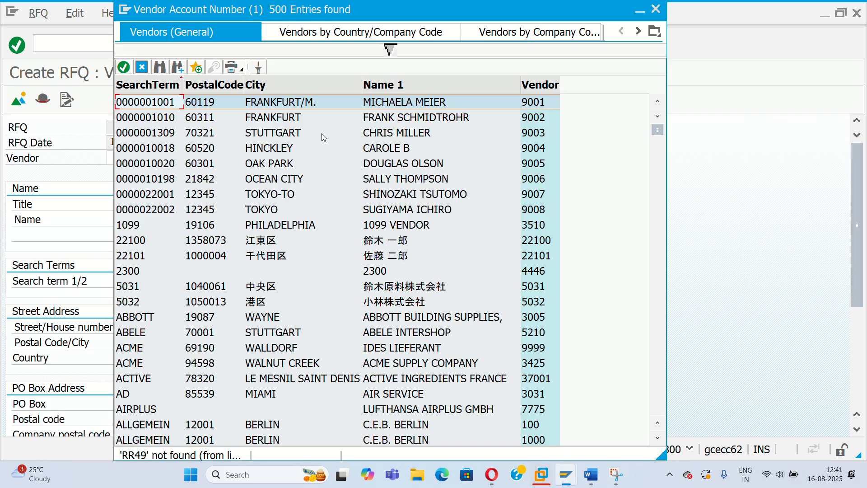
scroll(331, 204, down, 20)
scroll(332, 226, down, 20)
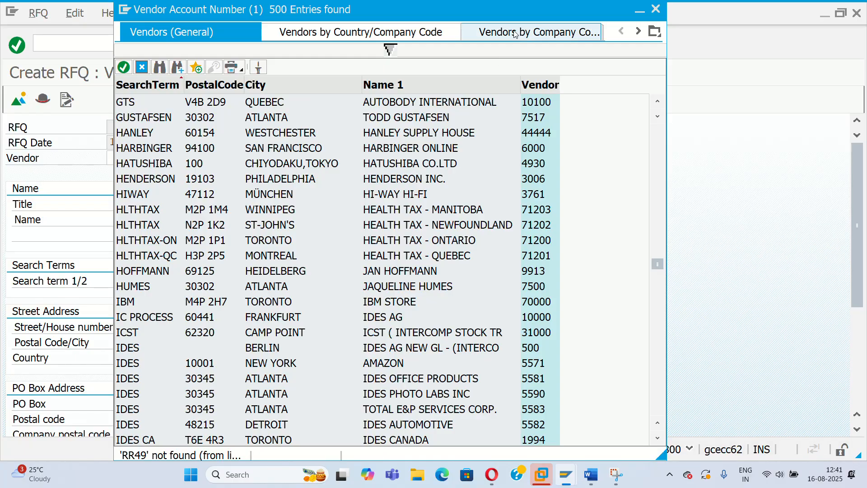
click(655, 9)
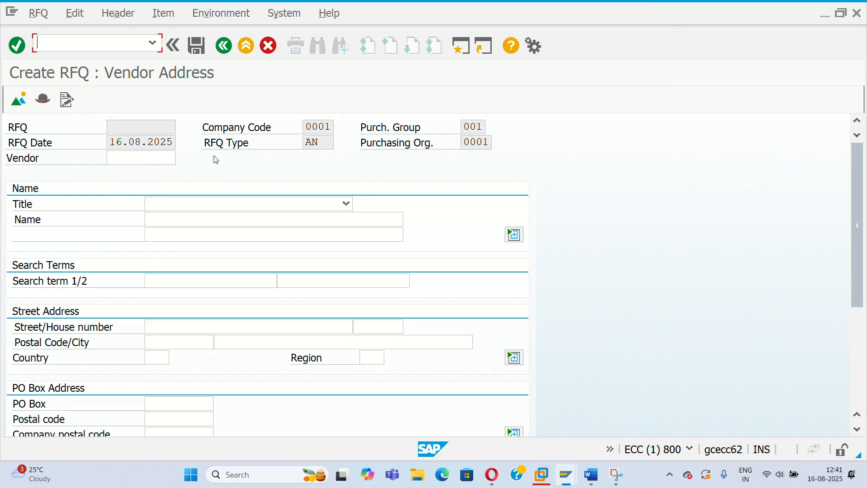
Step: Copy the first vendor's number from the Word notes and return to the RFQ vendor address in SAP
click(163, 157)
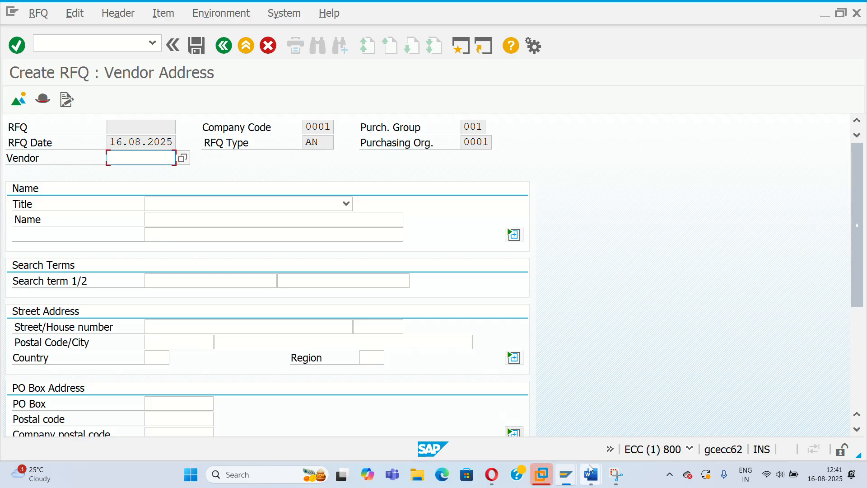
mouse_move(591, 475)
click(614, 430)
scroll(346, 208, up, 2)
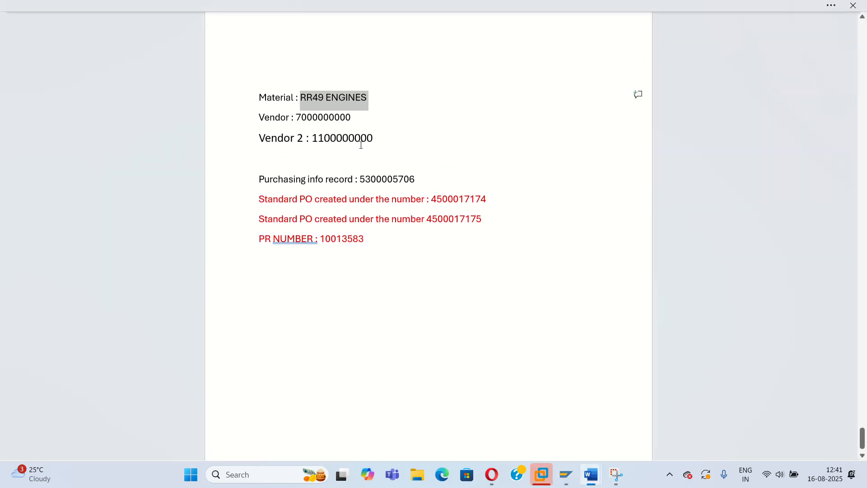
drag(355, 131, 296, 136)
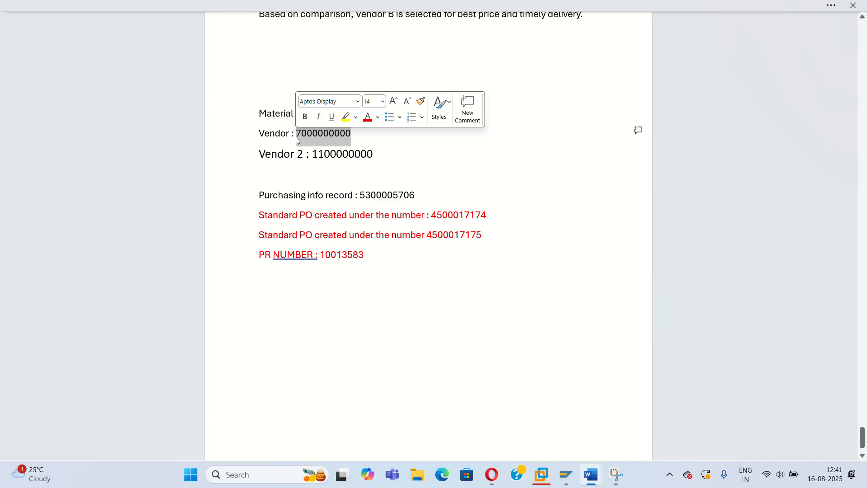
key(ctrl+c)
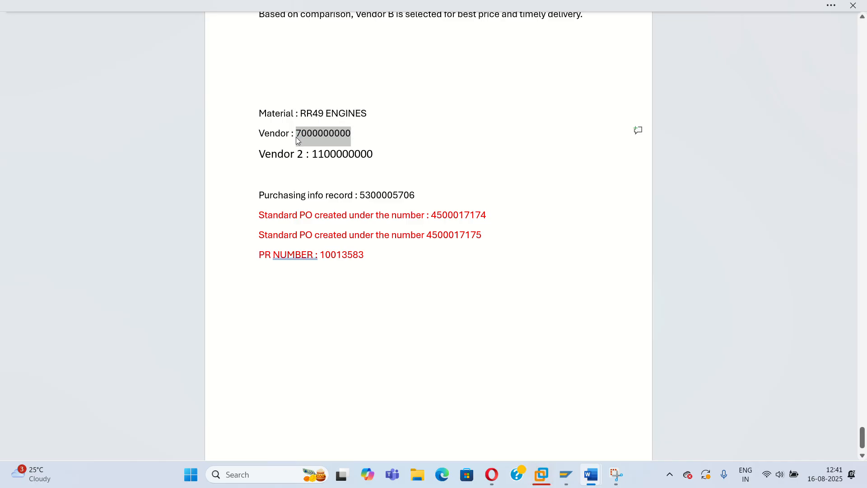
mouse_move(567, 479)
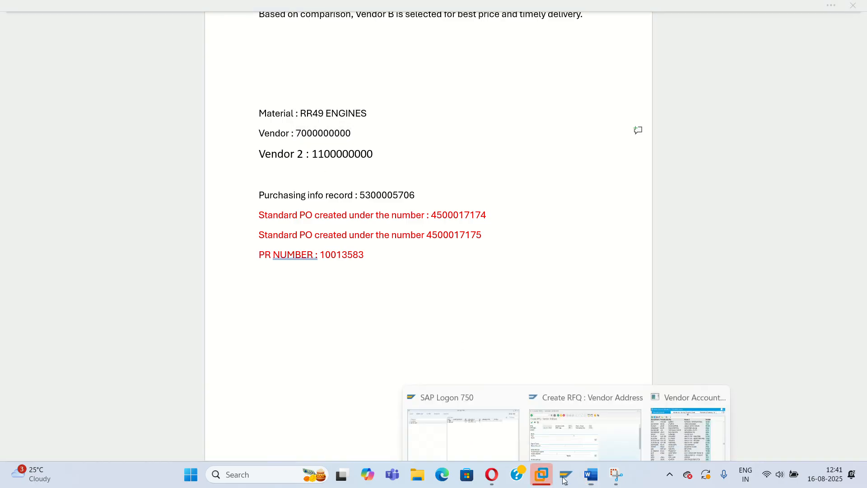
click(587, 424)
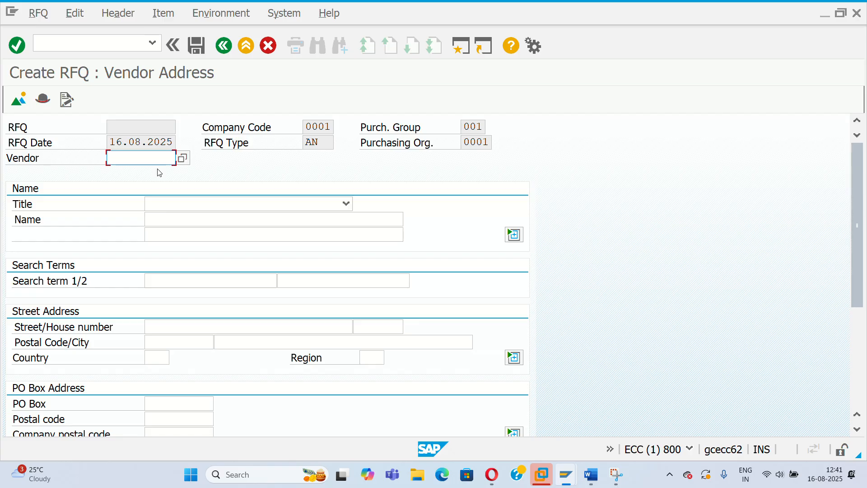
Step: Assign the copied vendor number to the RFQ, review the vendor's address data and save the RFQ
key(ctrl+v)
key(Return)
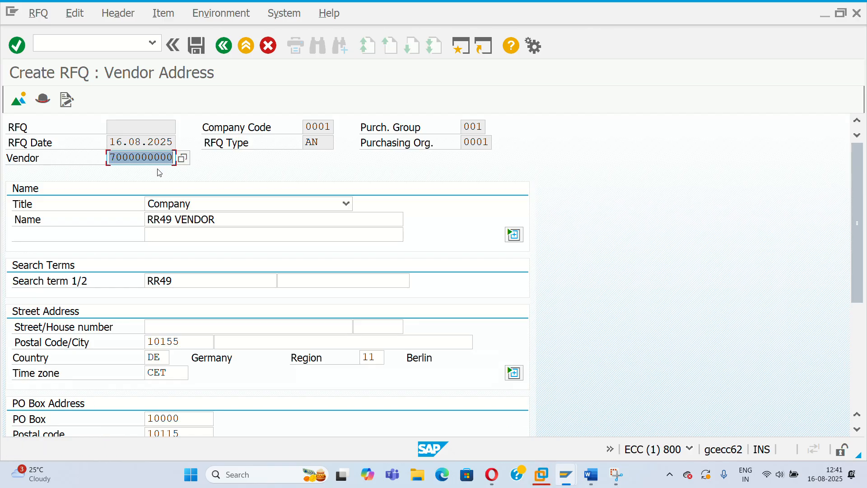
scroll(216, 256, down, 5)
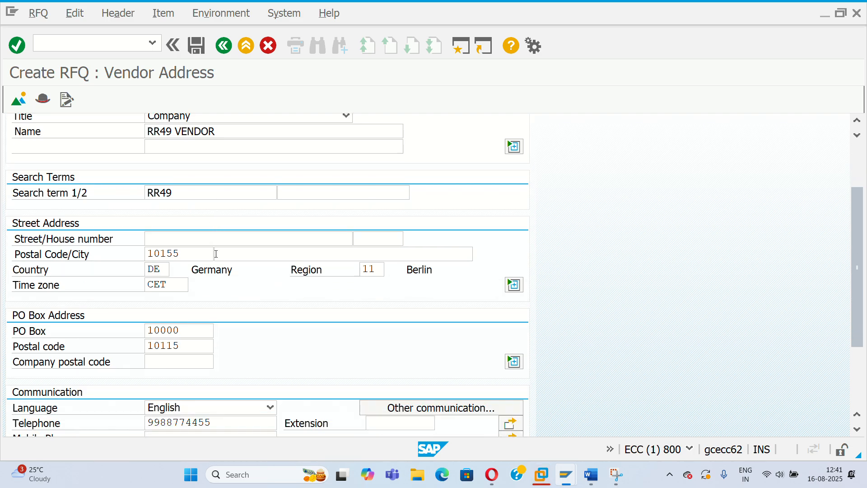
scroll(219, 257, down, 1)
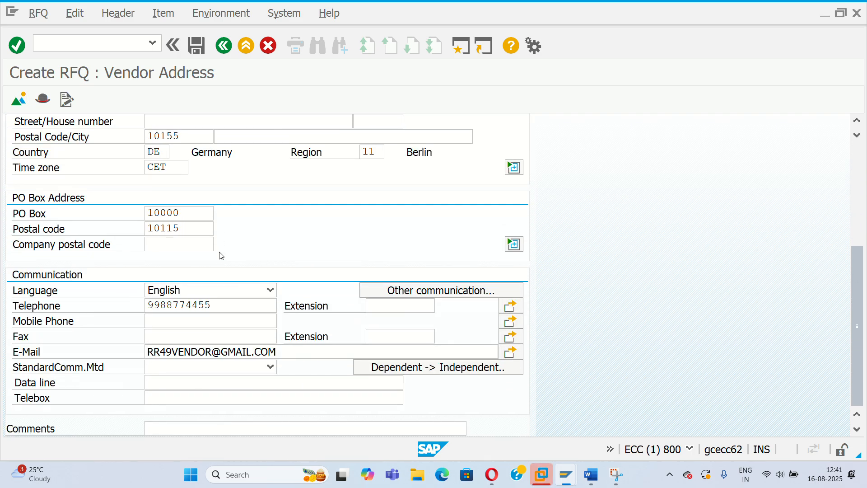
scroll(242, 240, up, 3)
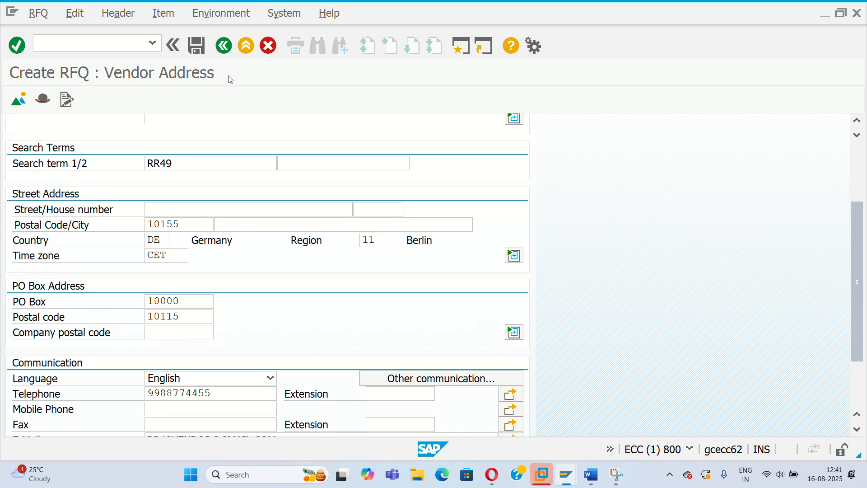
click(199, 49)
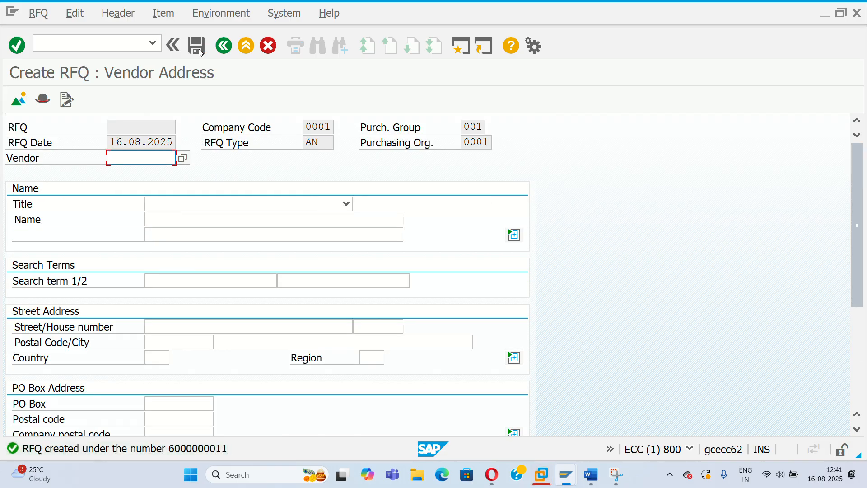
Step: Try to view the RFQ creation message's details in the Performance Assistant
click(136, 451)
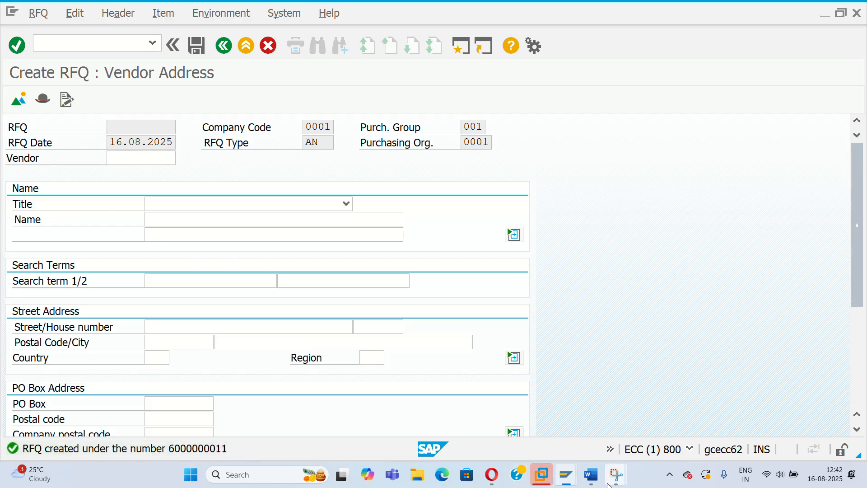
click(566, 474)
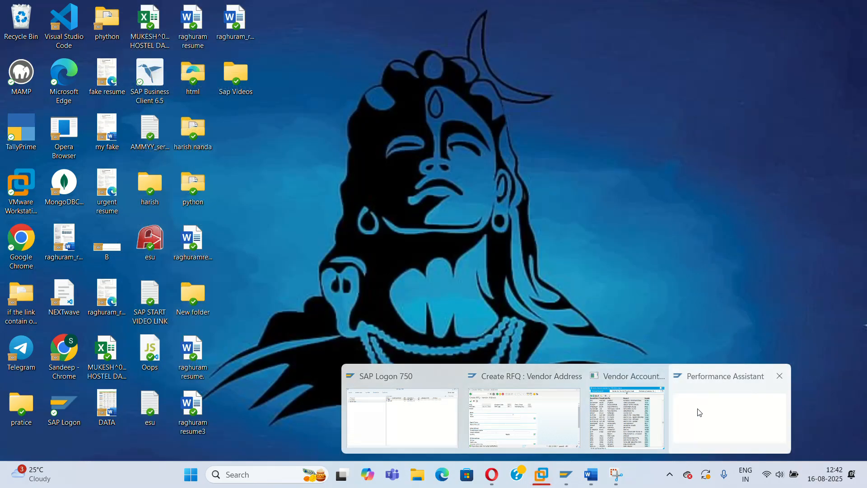
click(699, 412)
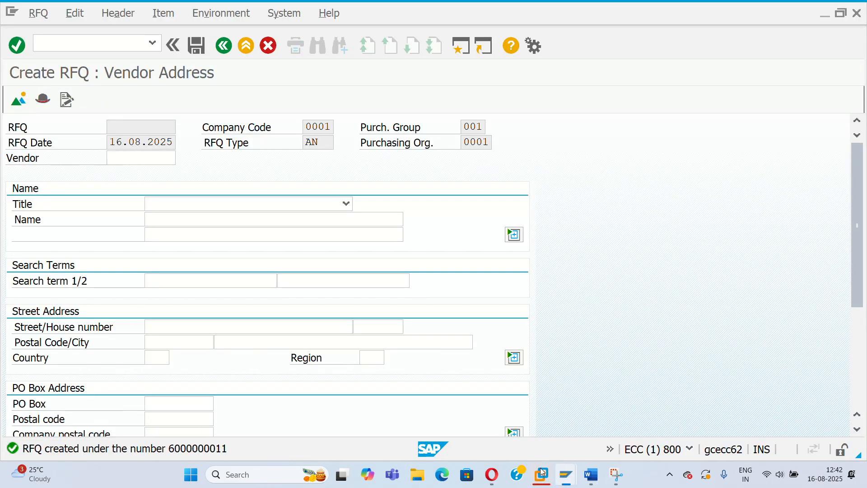
click(567, 474)
click(702, 407)
Step: Capture the RFQ creation message with the screenshot tool and copy the captured area to the clipboard
click(670, 475)
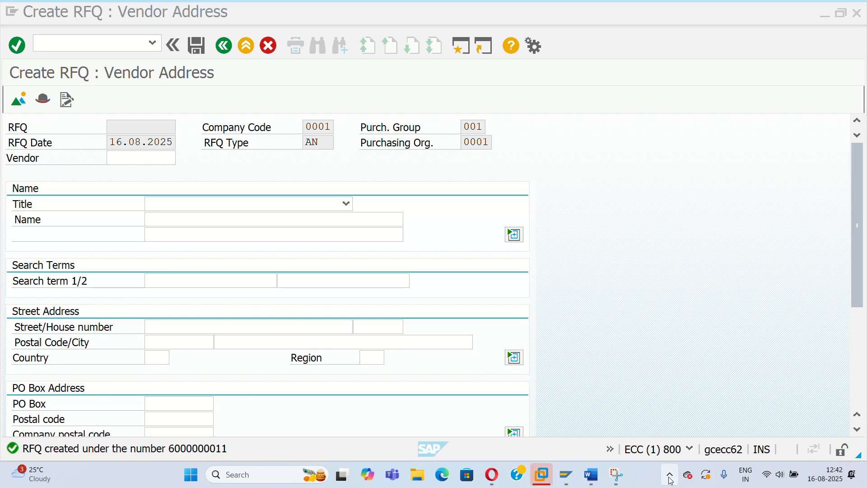
click(671, 476)
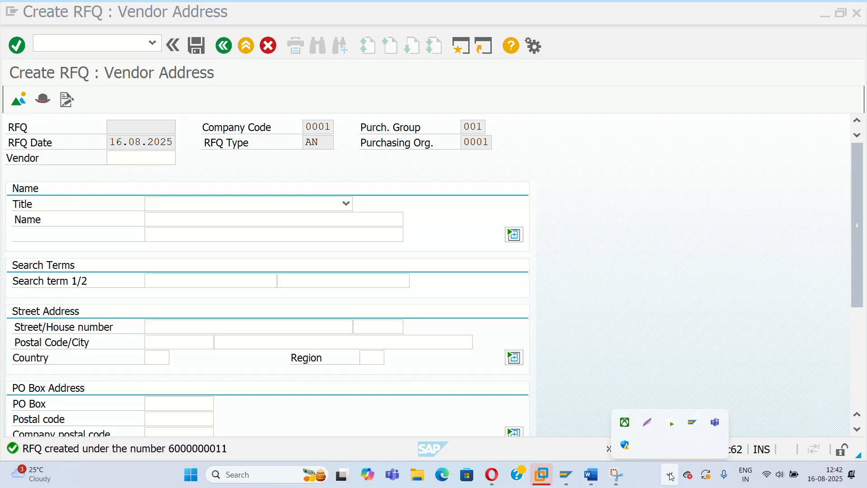
click(649, 418)
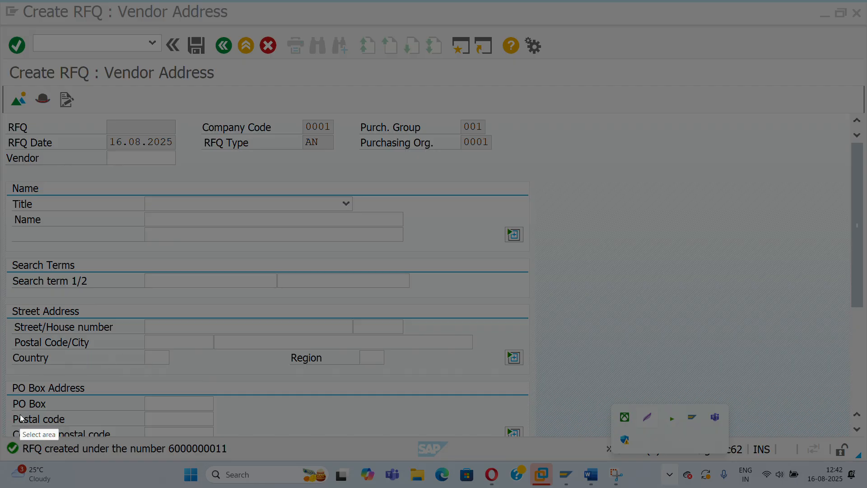
mouse_move(3, 415)
mouse_down()
mouse_move(254, 476)
mouse_move(260, 467)
mouse_move(248, 464)
mouse_up()
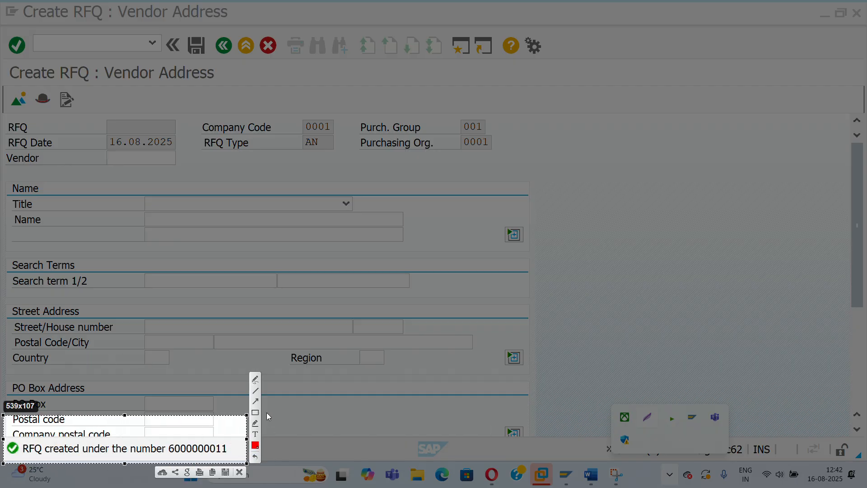
click(213, 472)
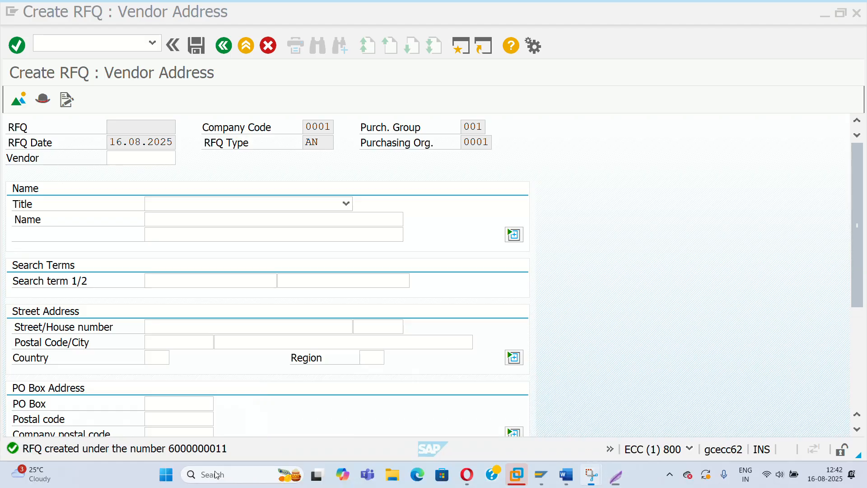
Step: Paste the captured RFQ creation message below the PR number in the MY SAP NOTES Word document
mouse_move(591, 478)
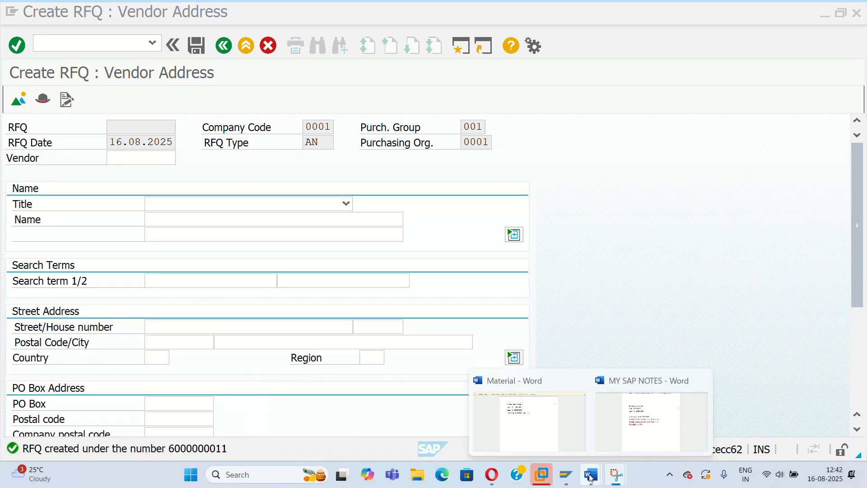
click(627, 418)
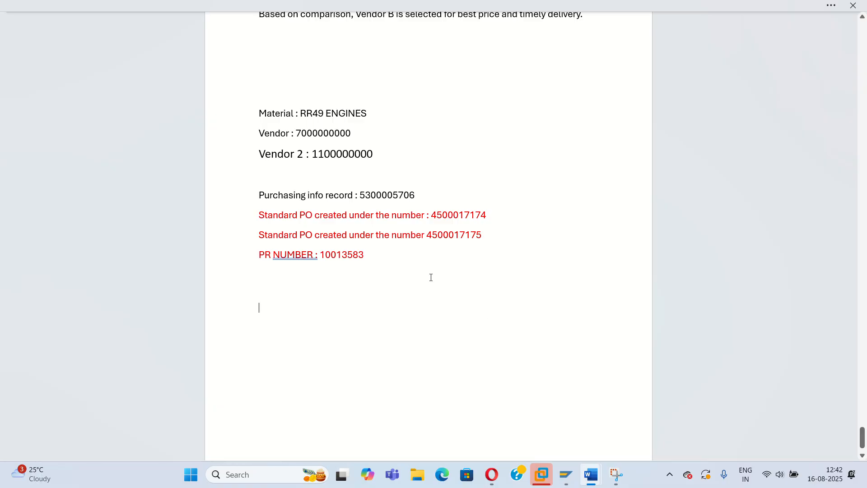
key(Return)
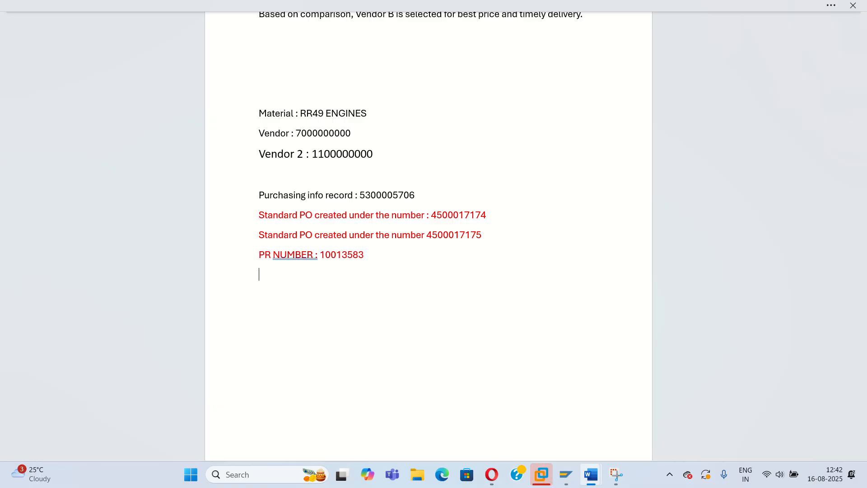
key(ctrl+v)
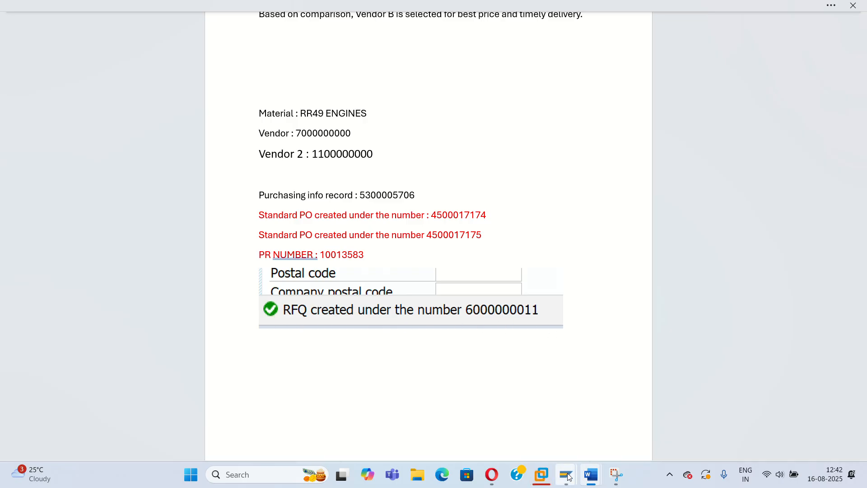
Step: Ready the RFQ's vendor entry in SAP, copy the second vendor's number from the Word notes and return to SAP
mouse_move(569, 477)
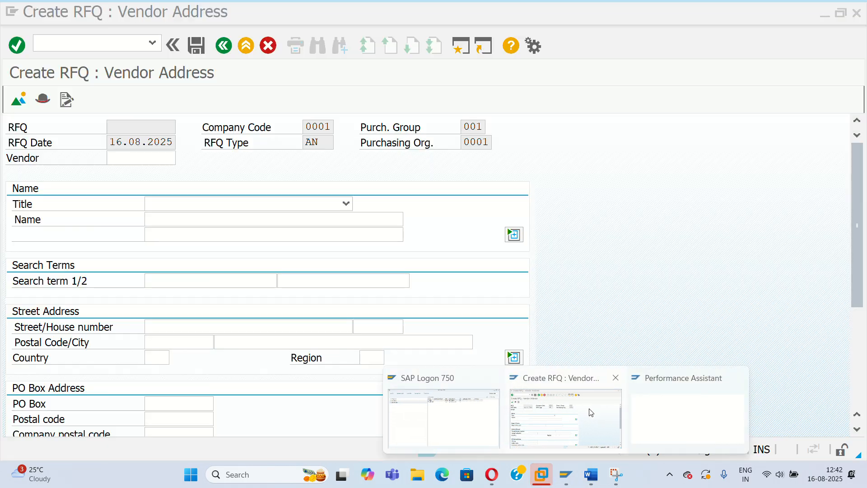
click(577, 411)
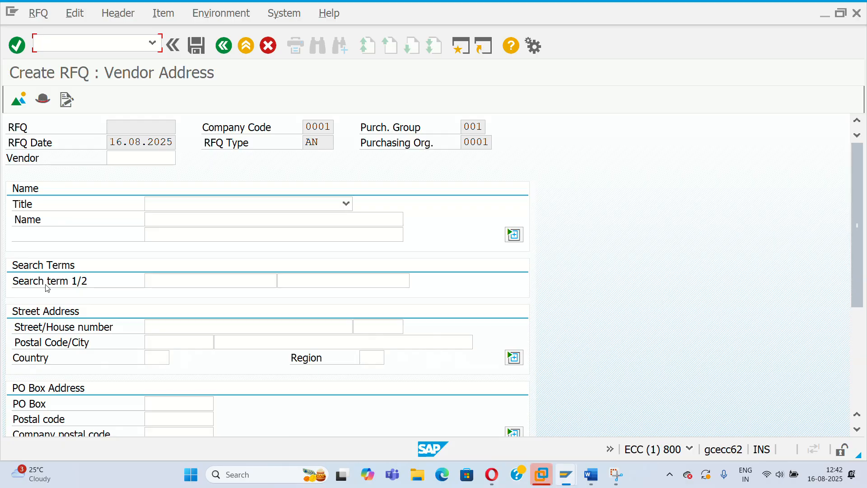
click(153, 159)
click(591, 474)
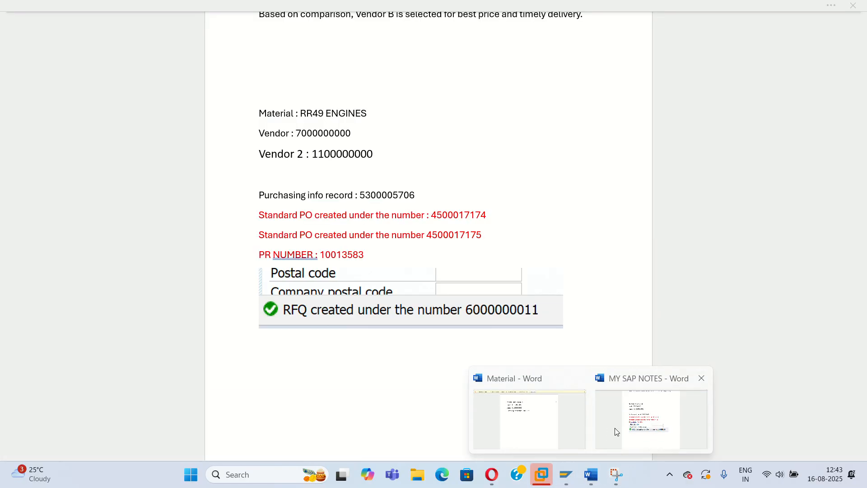
click(614, 427)
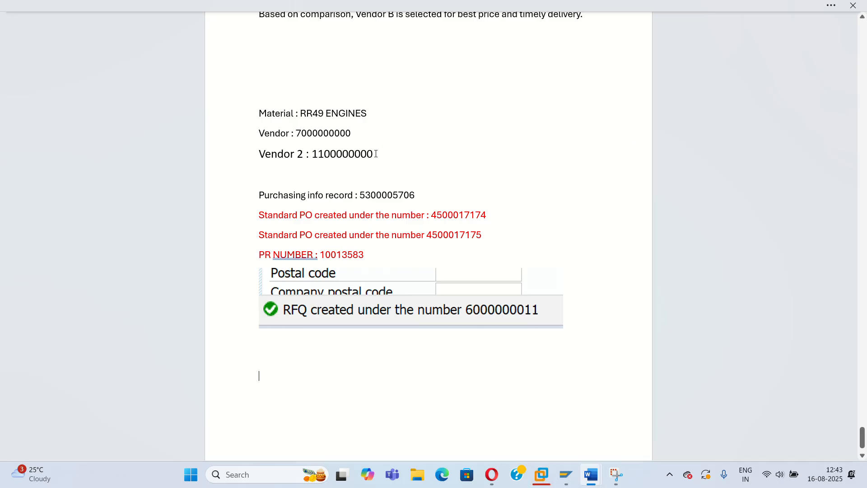
drag(375, 154, 314, 153)
key(ctrl+c)
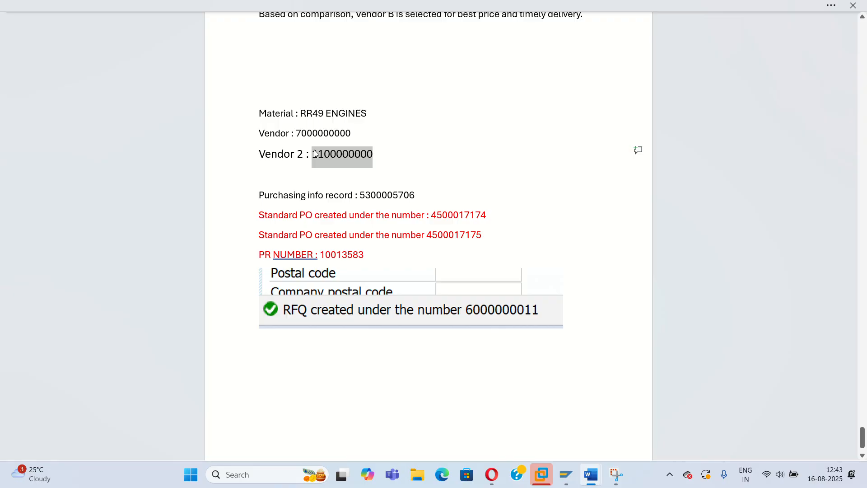
click(566, 474)
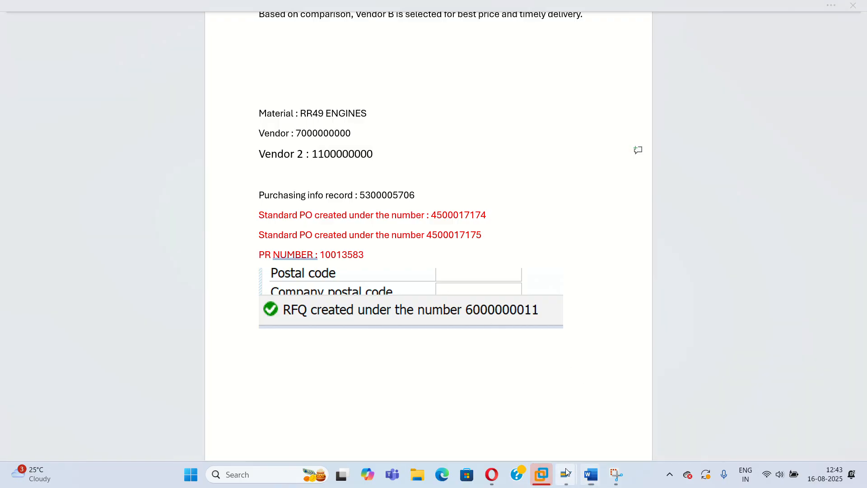
click(565, 454)
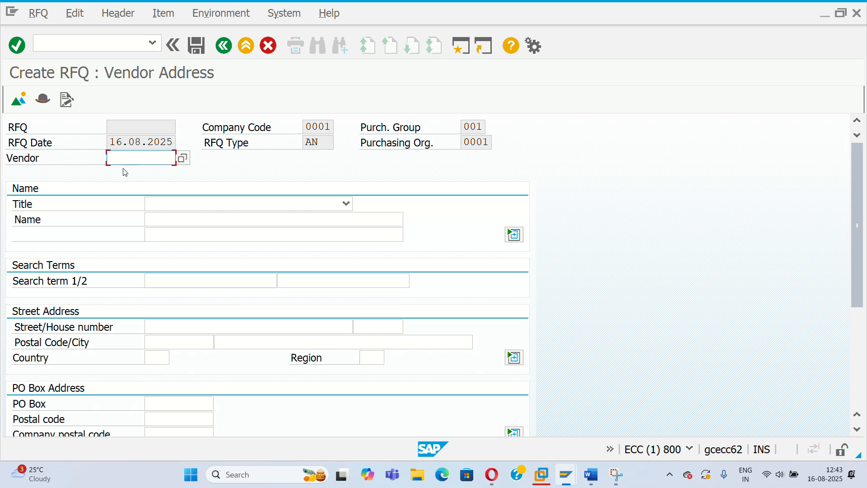
Step: Assign the copied second vendor number to the RFQ, review the vendor's address data and save the RFQ
key(ctrl+v)
key(Return)
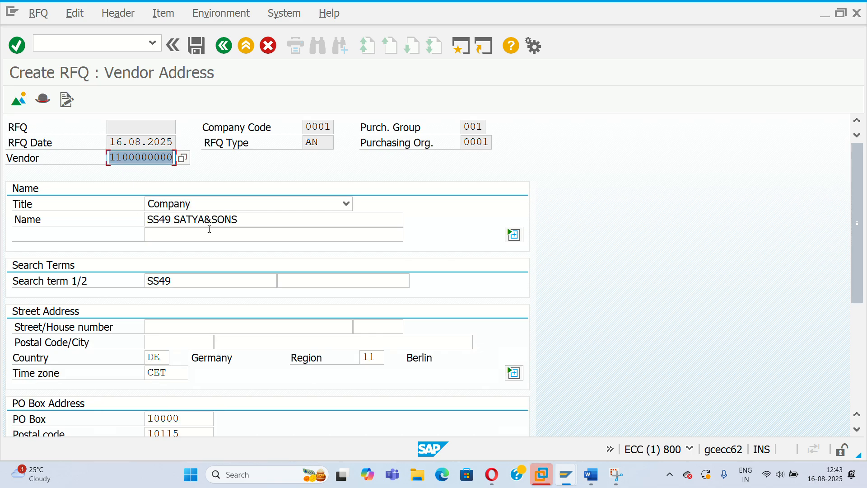
scroll(186, 230, down, 1)
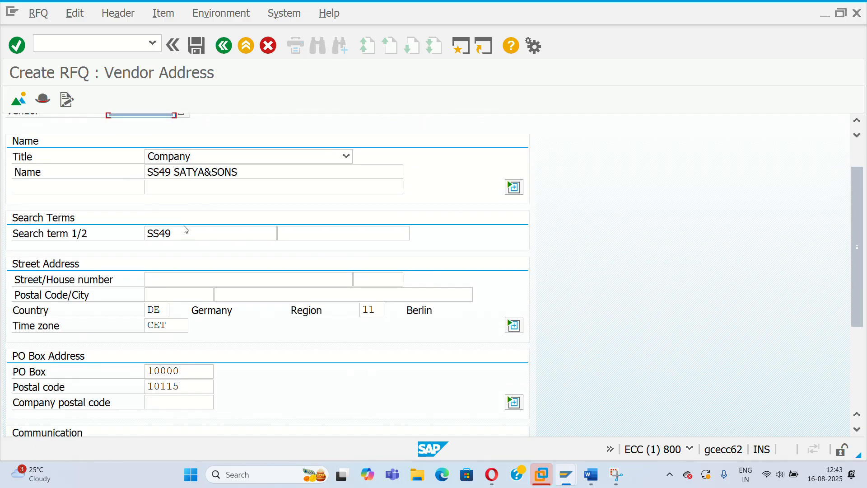
scroll(193, 232, up, 1)
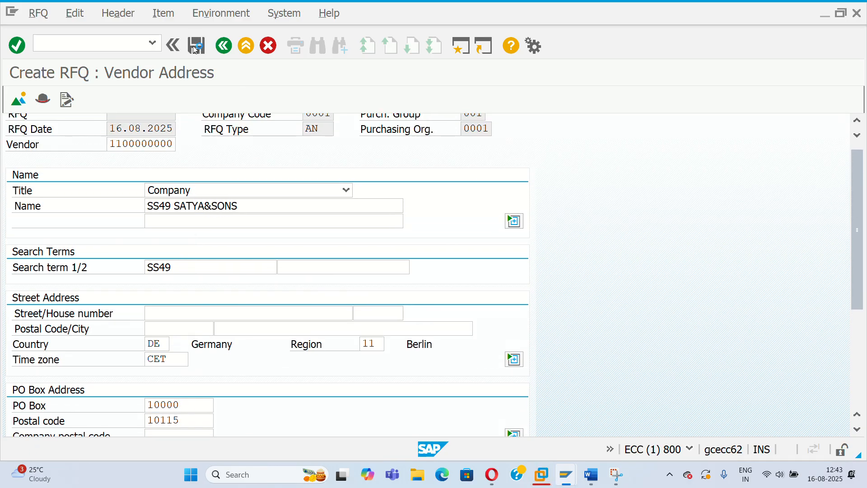
click(196, 48)
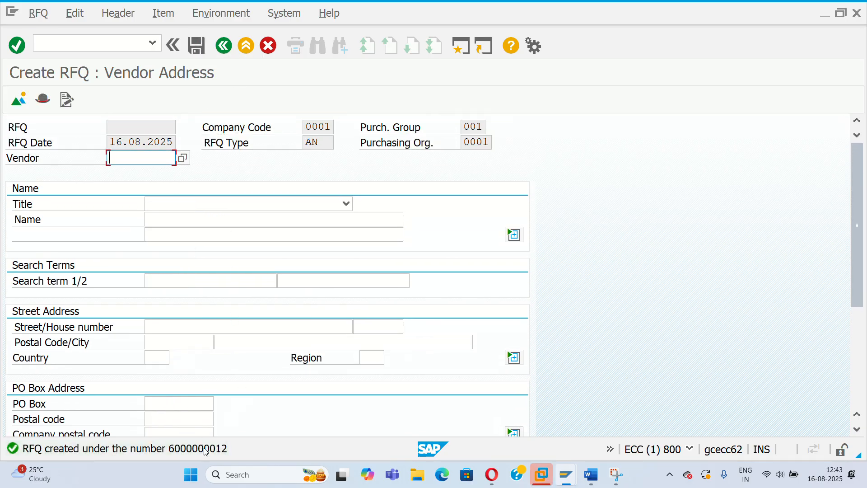
click(204, 452)
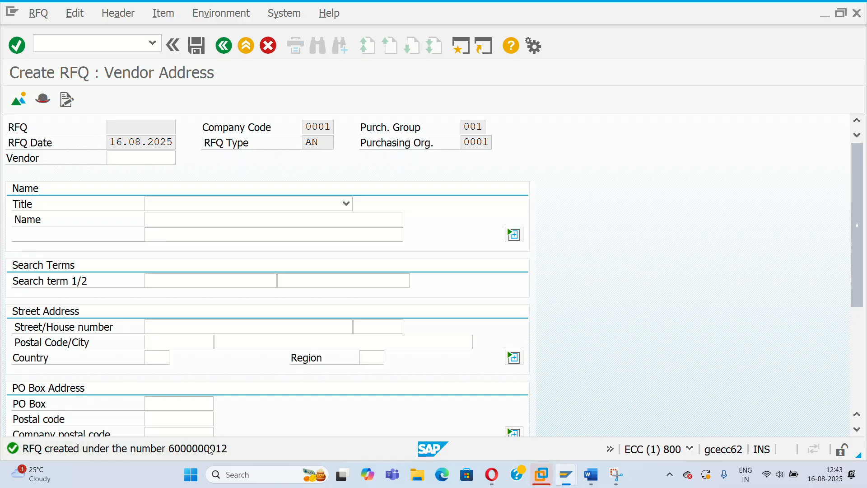
Step: Capture the second vendor's RFQ creation message with the screenshot tool and copy the captured area
click(670, 475)
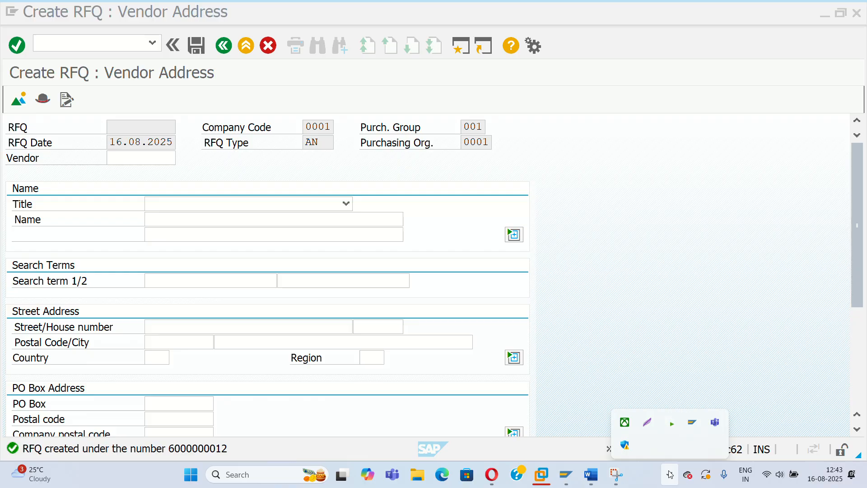
click(646, 420)
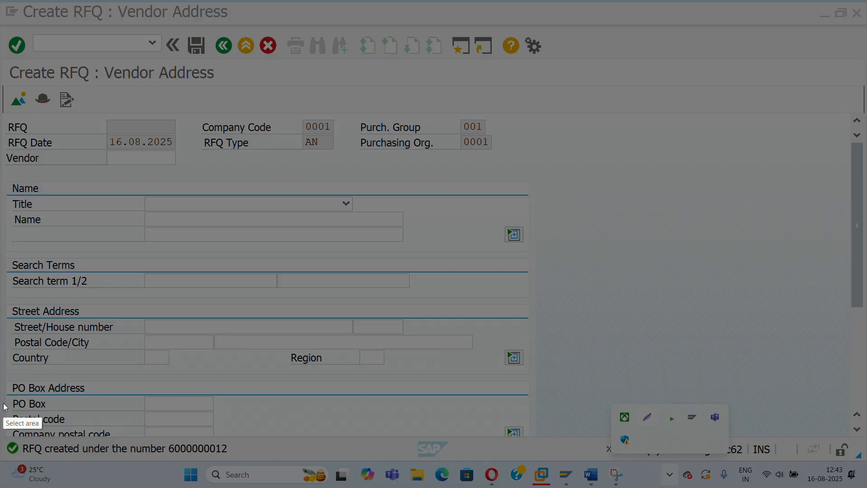
drag(2, 419, 238, 461)
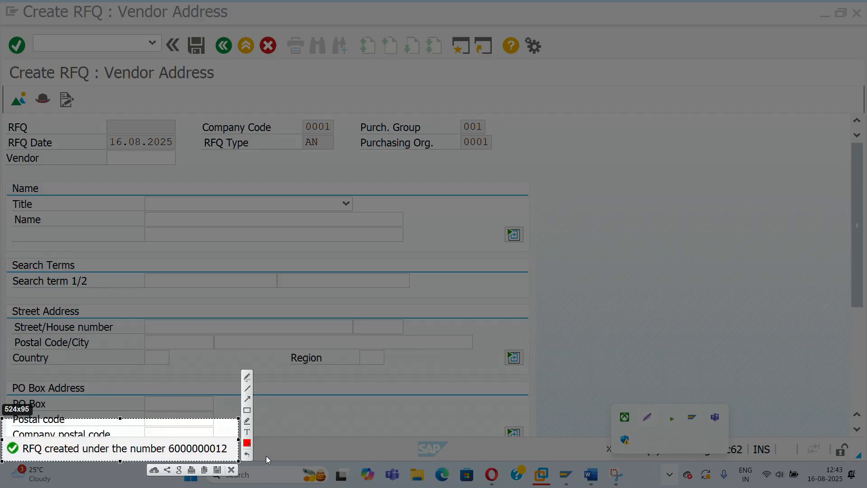
click(206, 471)
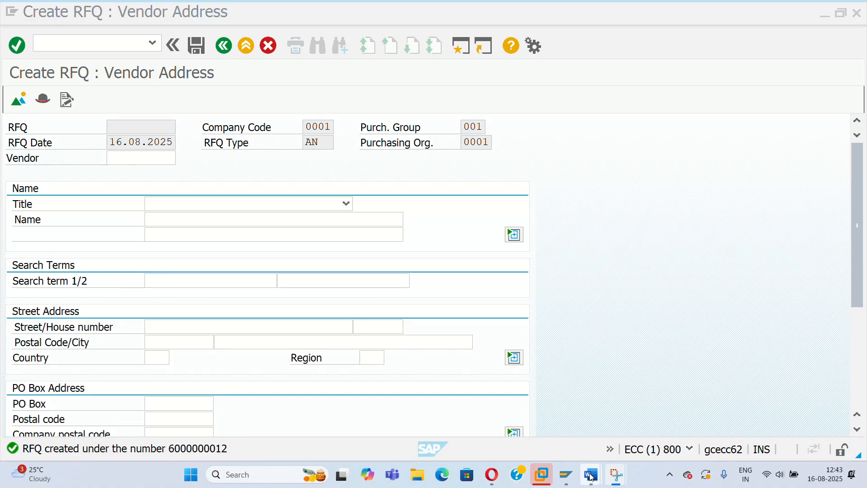
Step: Paste the second RFQ message capture below the first one in the MY SAP NOTES Word document
mouse_move(592, 477)
click(653, 418)
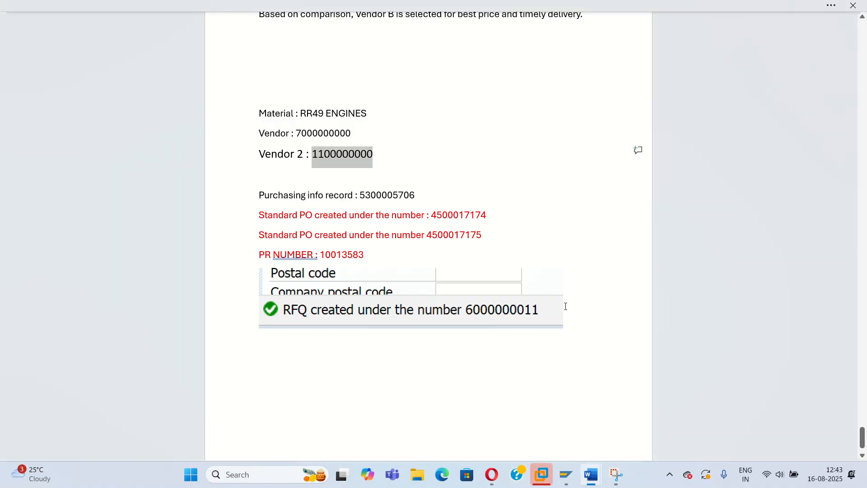
click(567, 329)
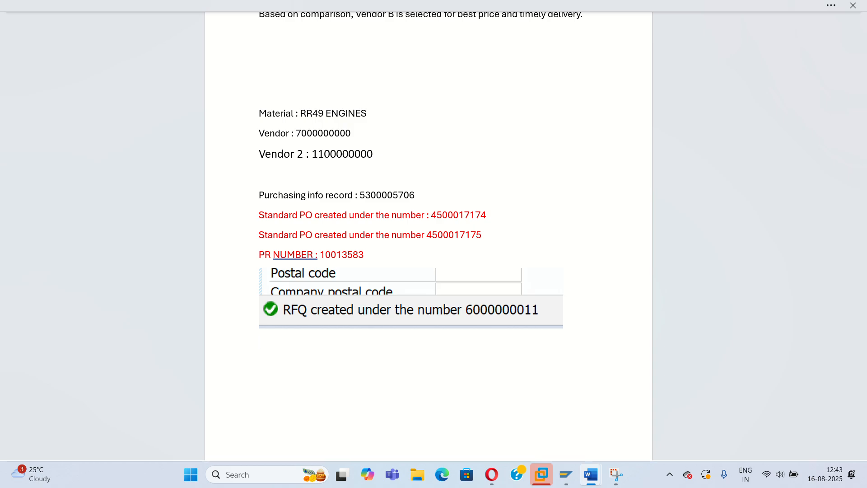
key(ctrl+v)
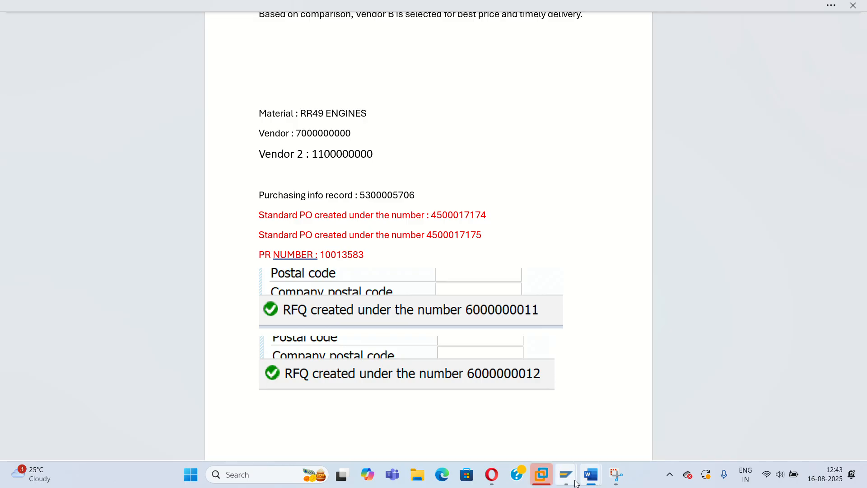
Step: Switch back to SAP and leave RFQ creation for the SAP Easy Access screen with the command /N
mouse_move(568, 480)
click(594, 425)
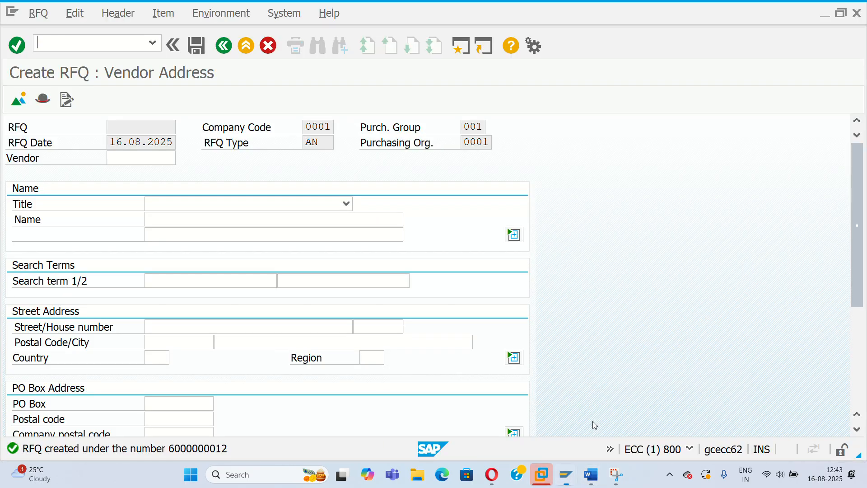
mouse_move(542, 474)
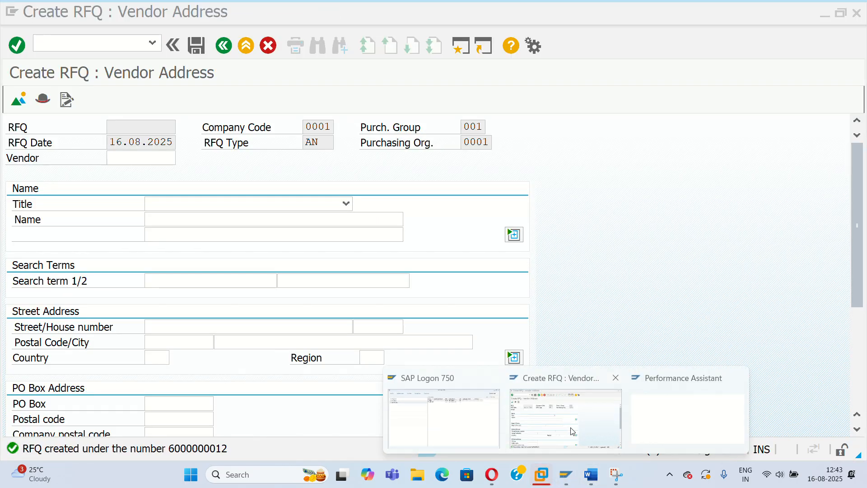
click(572, 431)
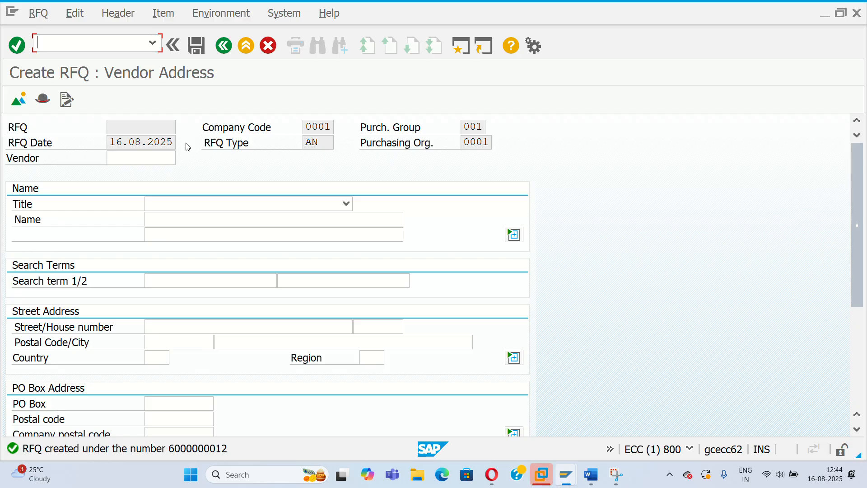
scroll(202, 251, down, 6)
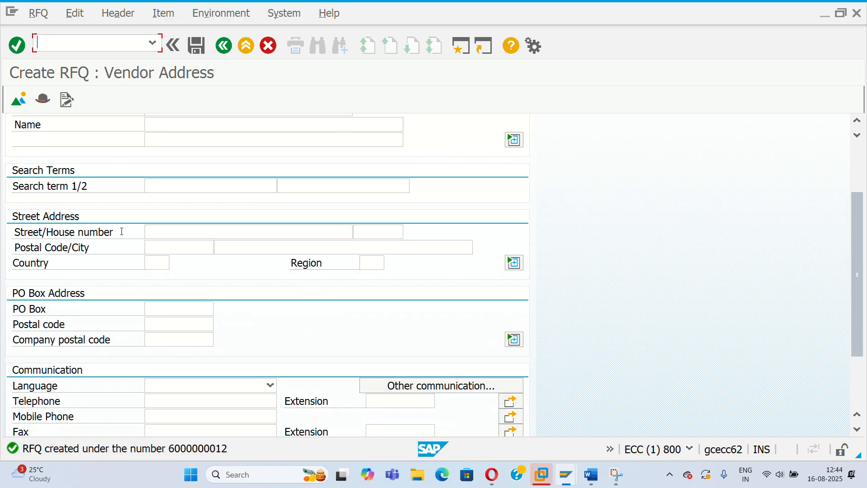
scroll(123, 231, up, 8)
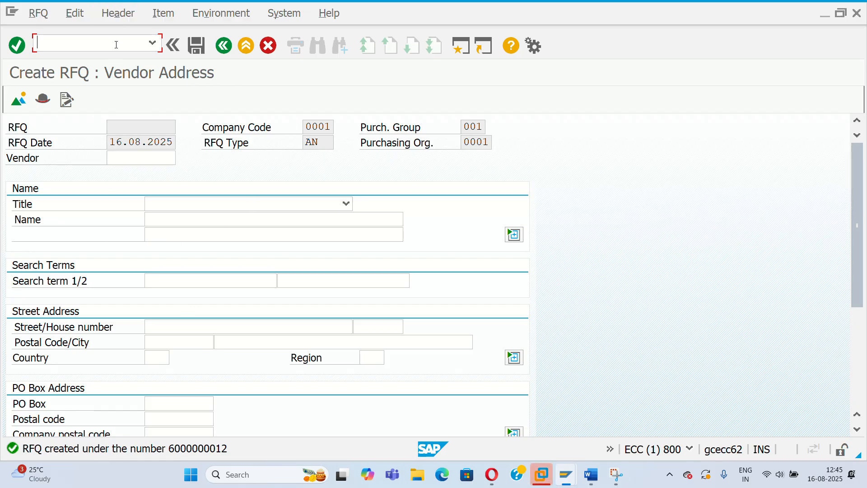
text(/N)
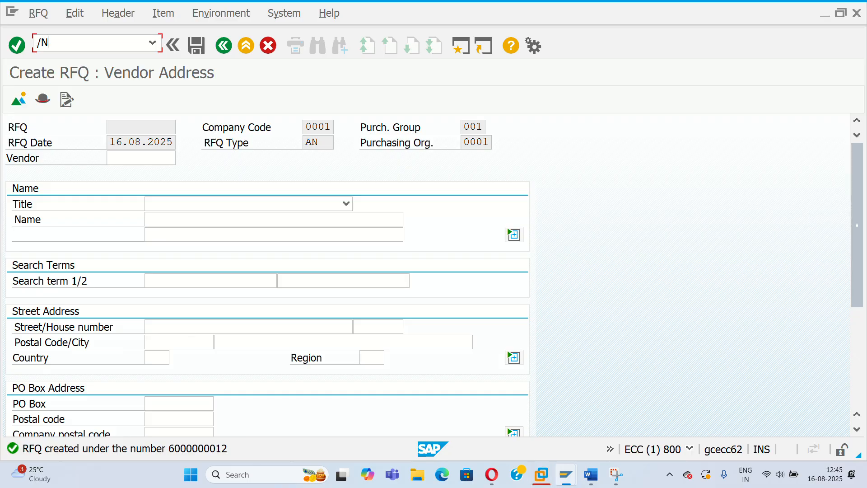
key(Return)
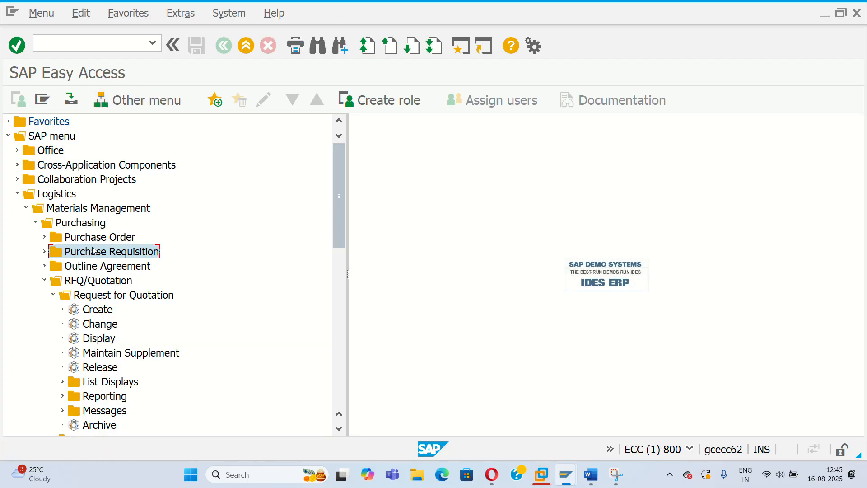
Step: Review the Request for Quotation functions under RFQ/Quotation in the Purchasing folder and collapse the folder
click(45, 280)
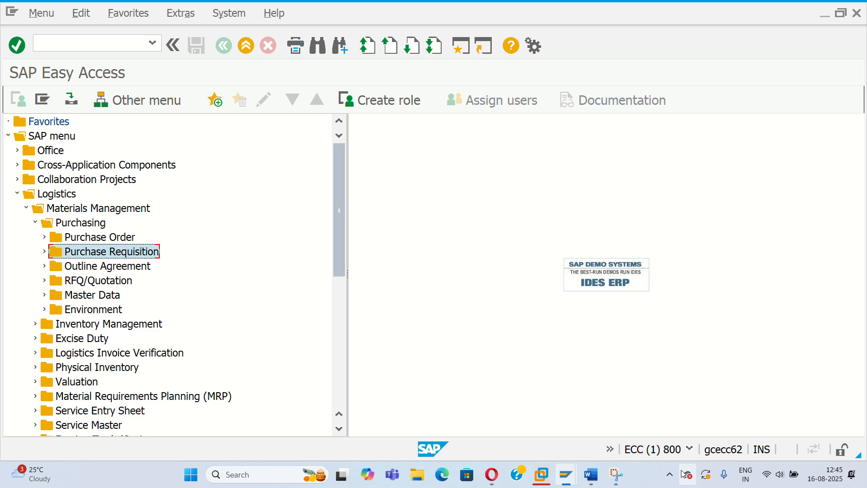
click(46, 281)
scroll(123, 299, down, 1)
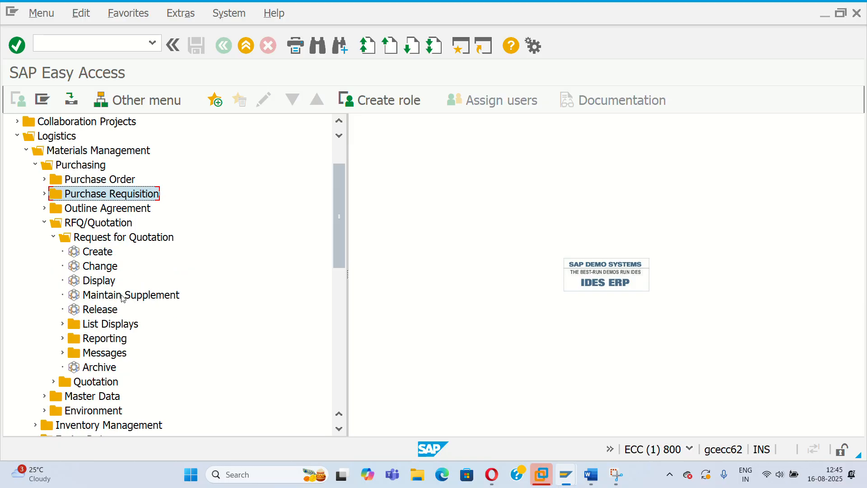
scroll(124, 298, down, 1)
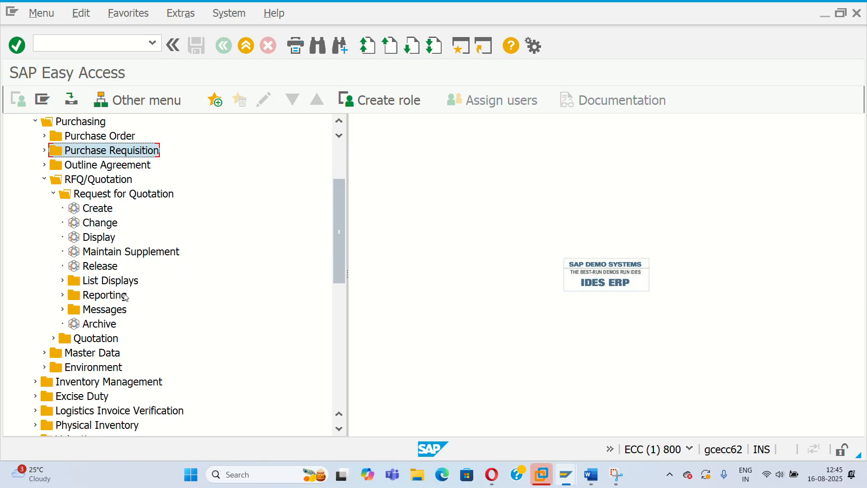
scroll(131, 290, down, 2)
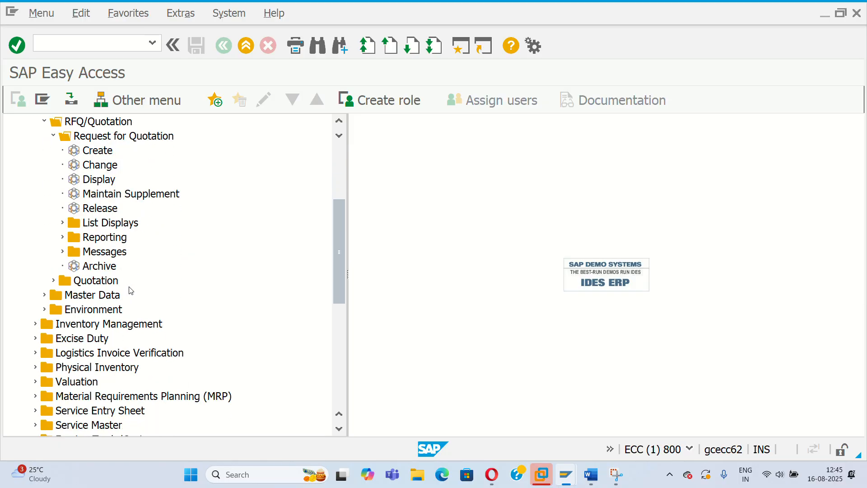
scroll(131, 290, up, 2)
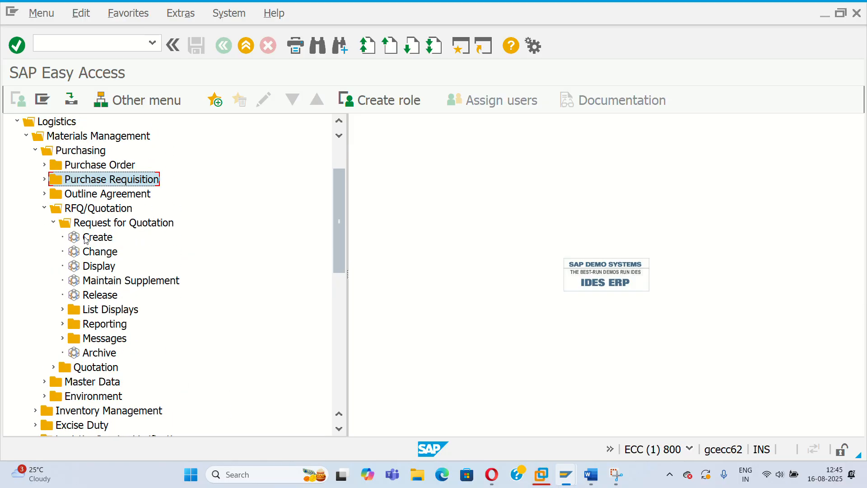
click(45, 208)
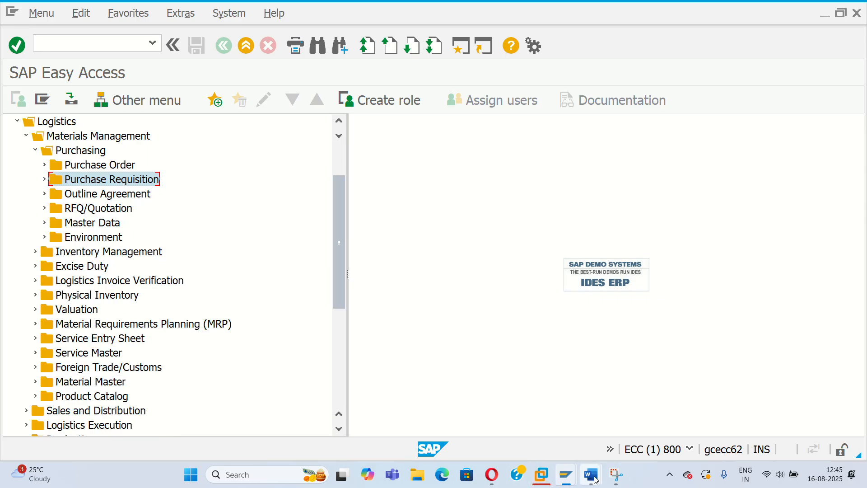
Step: Look up the transaction code for Maintain Quotation in the MY SAP NOTES Word document
mouse_move(592, 474)
click(655, 406)
scroll(375, 231, up, 10)
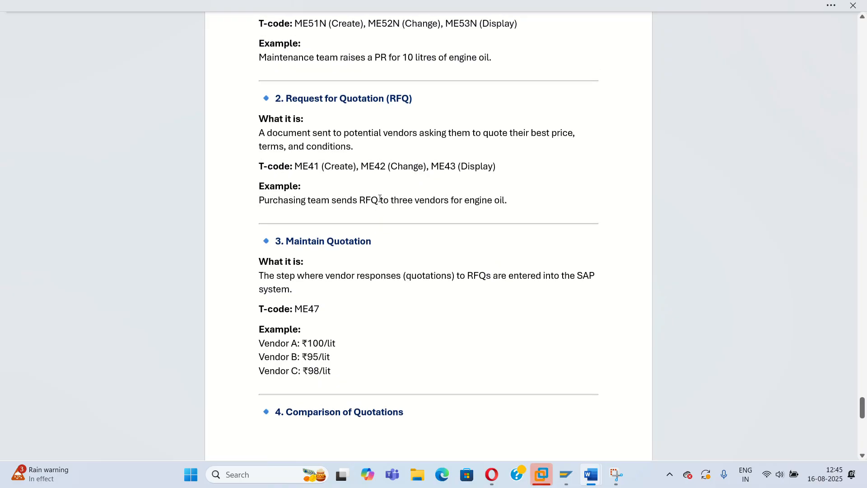
scroll(376, 231, up, 1)
scroll(370, 266, down, 1)
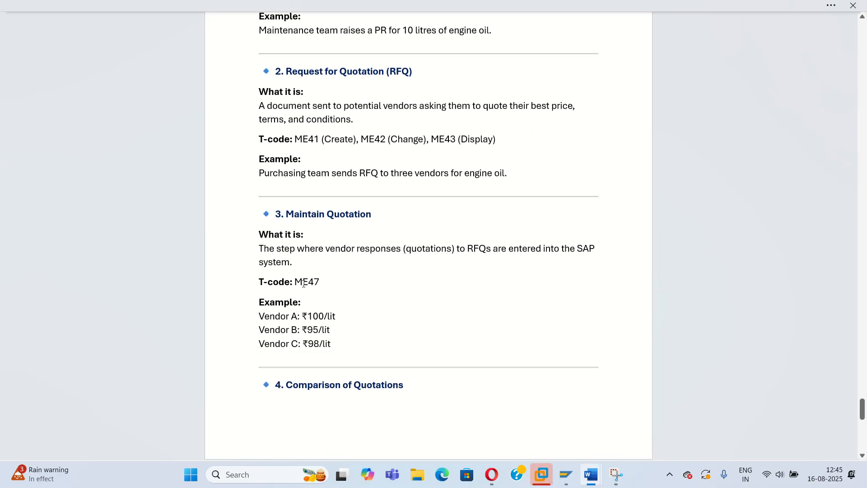
Step: Switch back to SAP and start quotation maintenance with transaction ME47
mouse_move(566, 477)
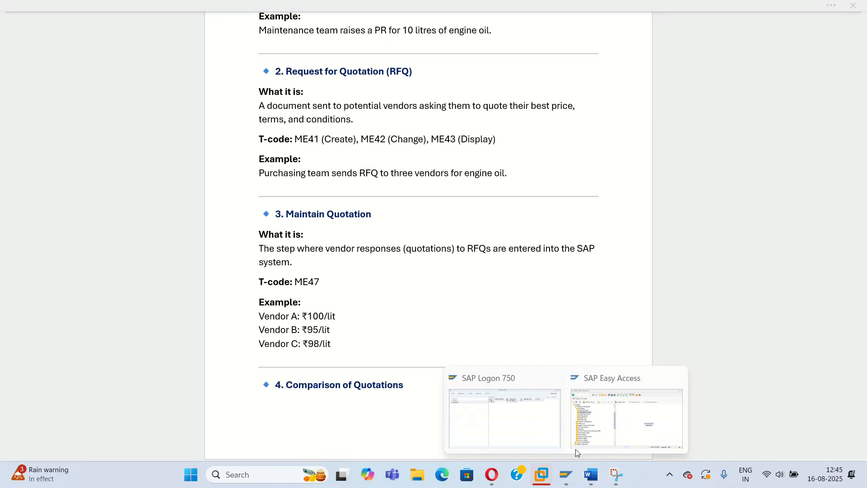
click(575, 449)
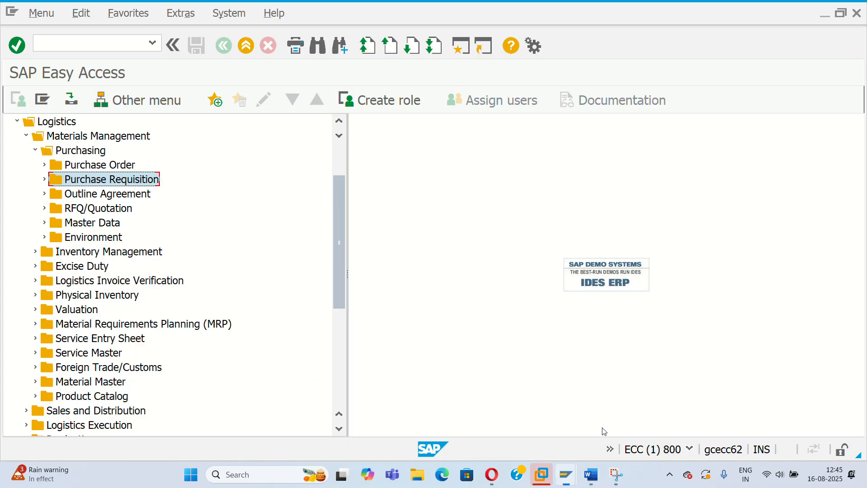
click(89, 46)
text(ME)
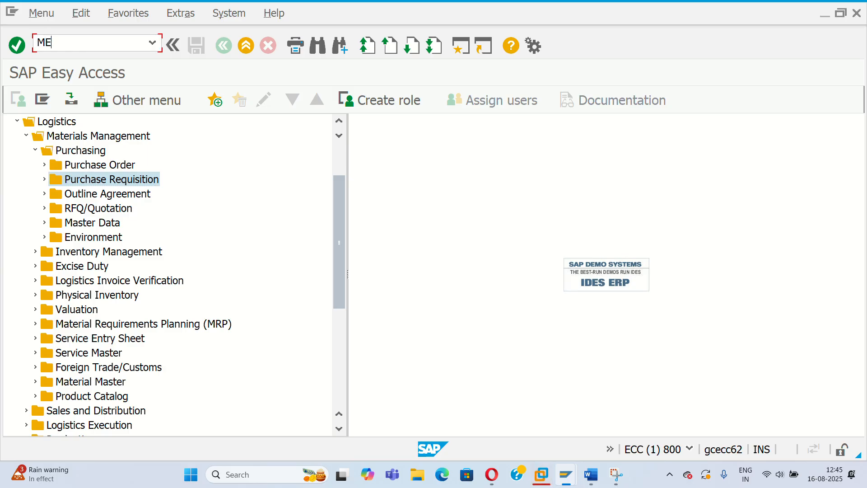
text(47)
key(Return)
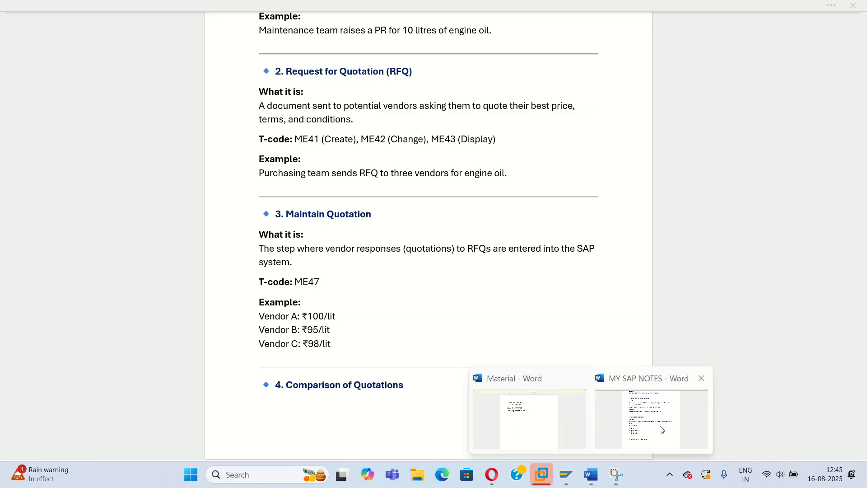
Step: Check the captured RFQ numbers in MY SAP NOTES and open the first vendor's RFQ in SAP for quotation maintenance
click(656, 421)
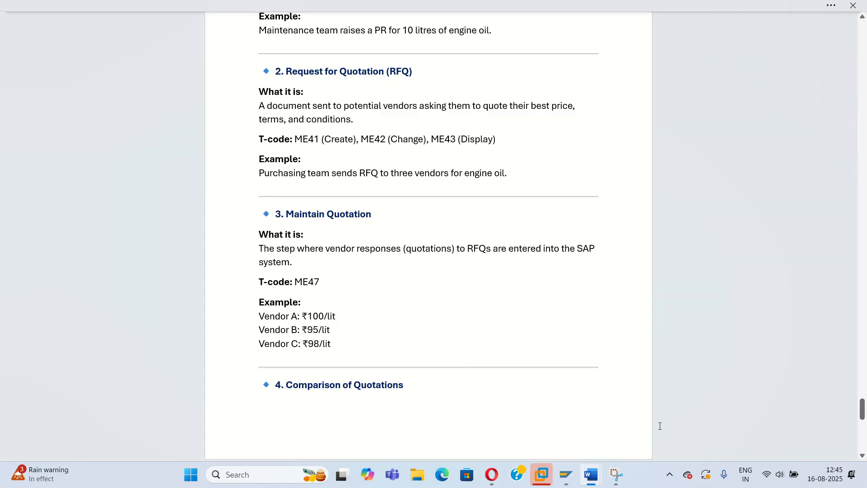
scroll(509, 286, down, 15)
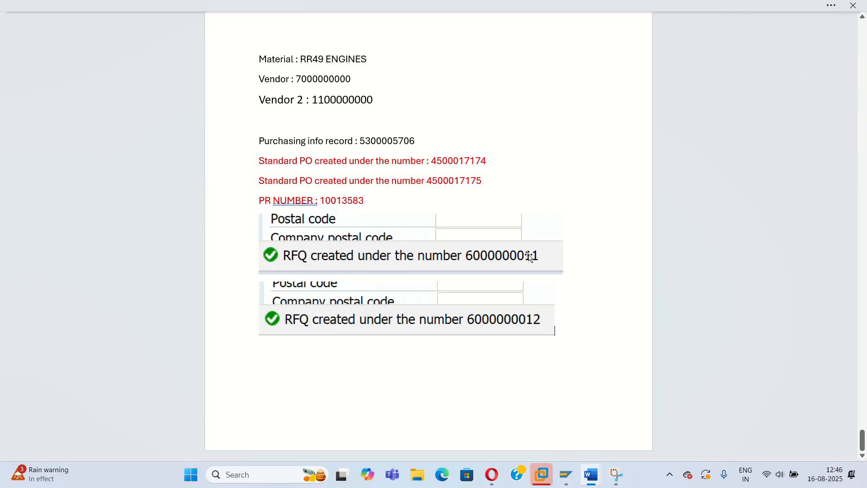
mouse_move(566, 474)
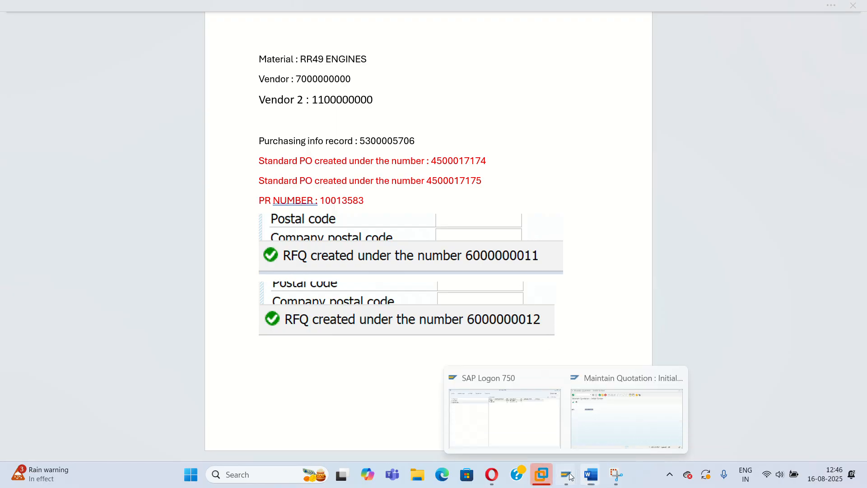
click(613, 421)
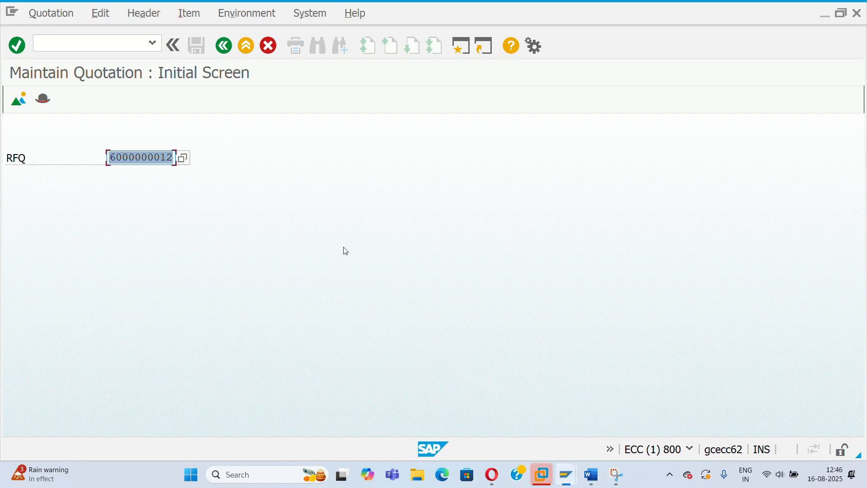
click(175, 157)
click(175, 157)
key(BackSpace)
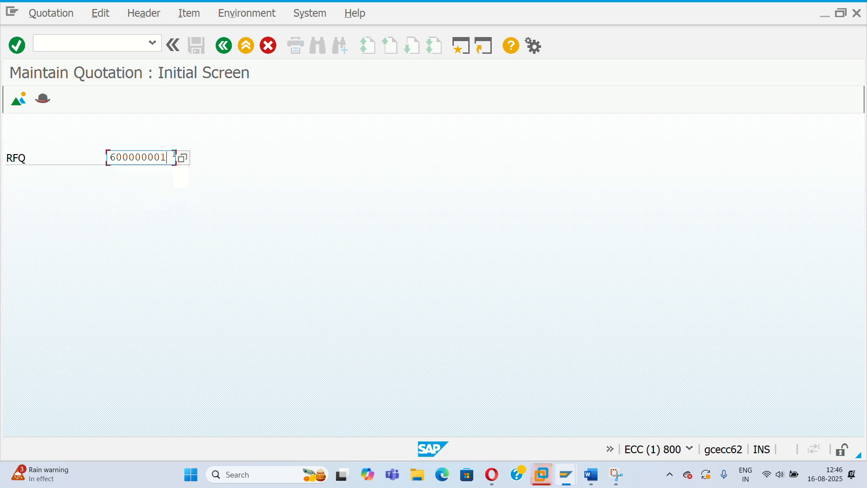
text(1)
key(Return)
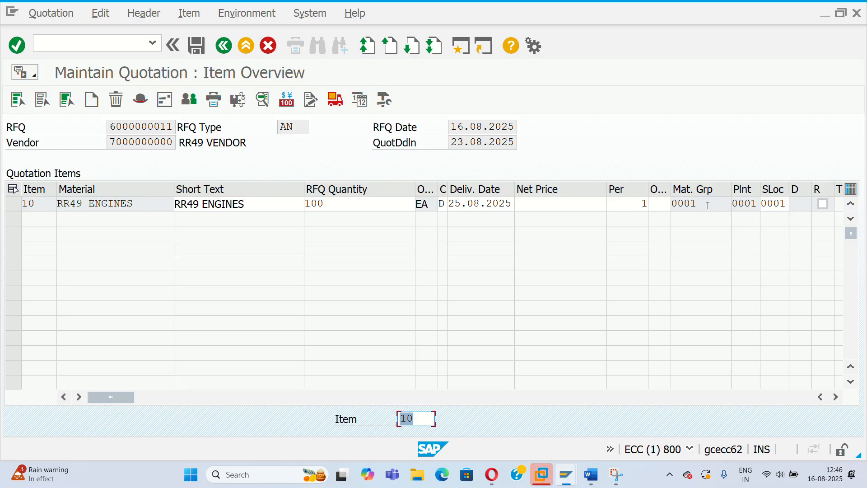
Step: Set the net price of the RR49 ENGINES quotation item to 900
click(570, 203)
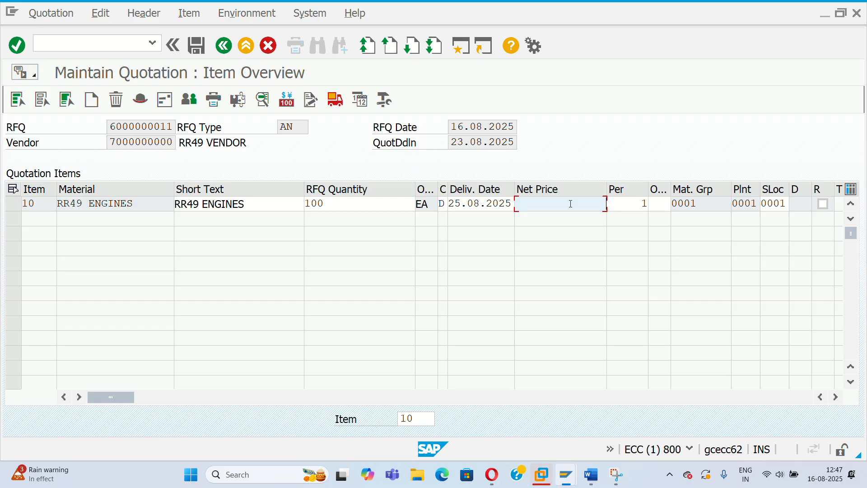
text(900)
key(Return)
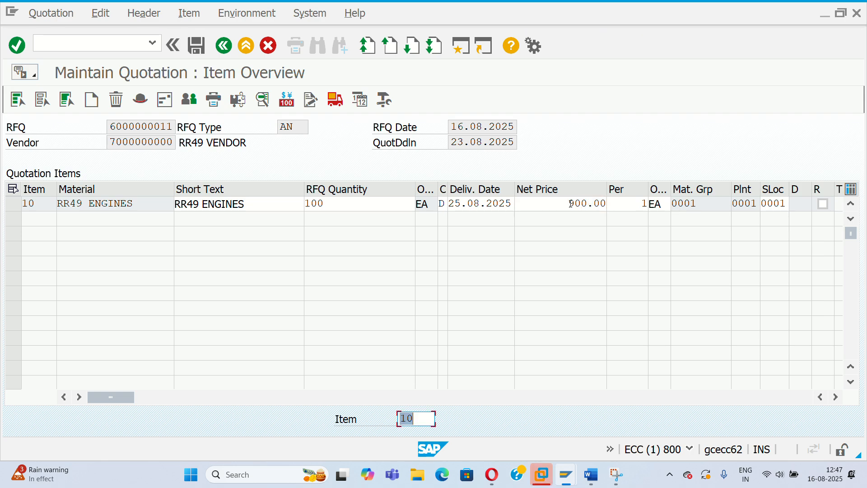
Step: Review the vendor address data of the quotation, return to the item overview and save the quotation
click(14, 205)
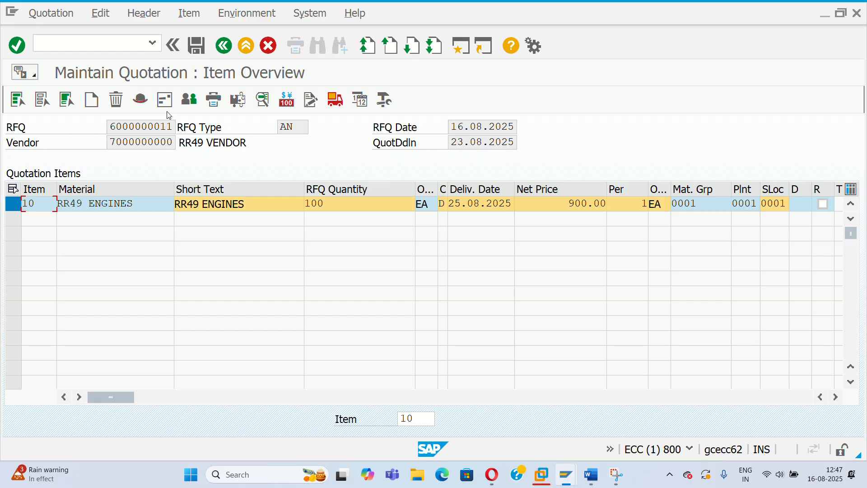
click(165, 100)
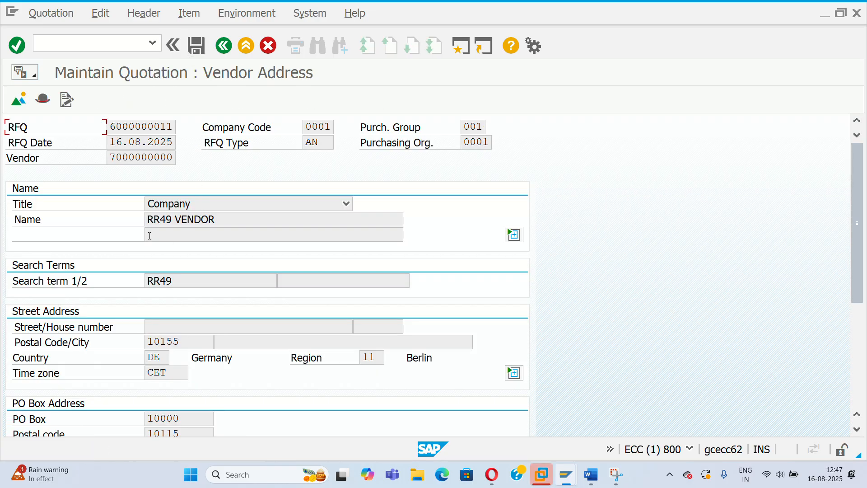
scroll(254, 235, down, 5)
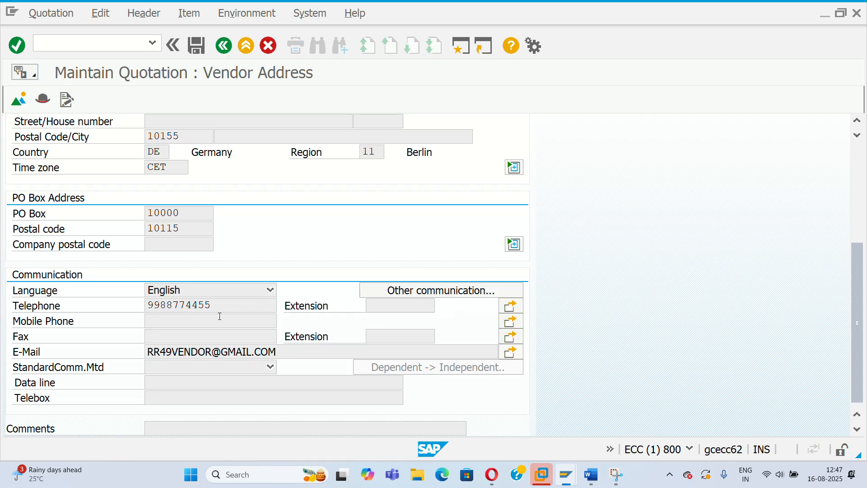
scroll(220, 307, up, 5)
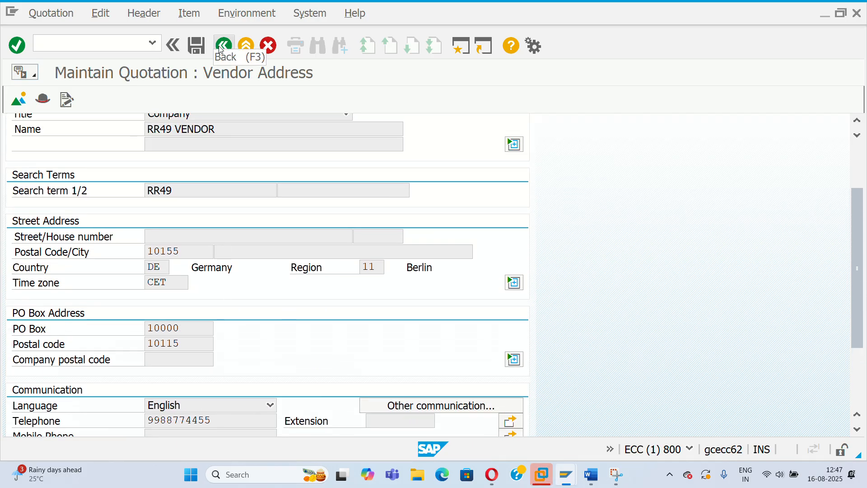
click(221, 46)
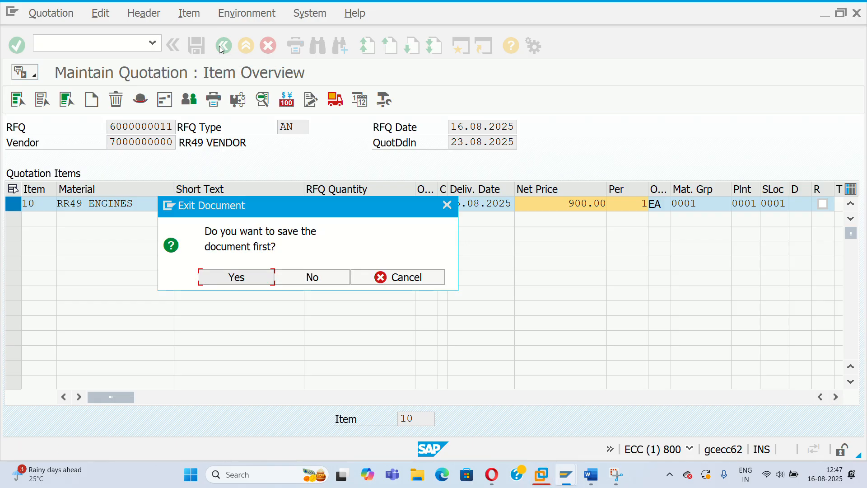
click(447, 204)
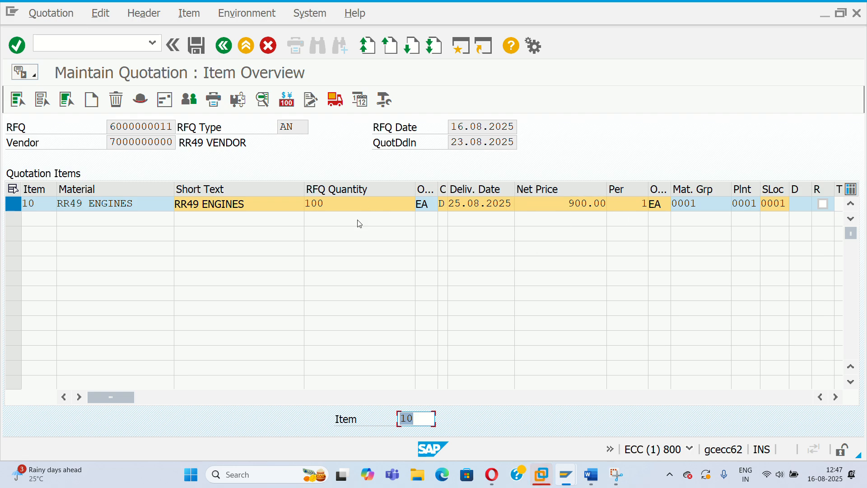
click(197, 45)
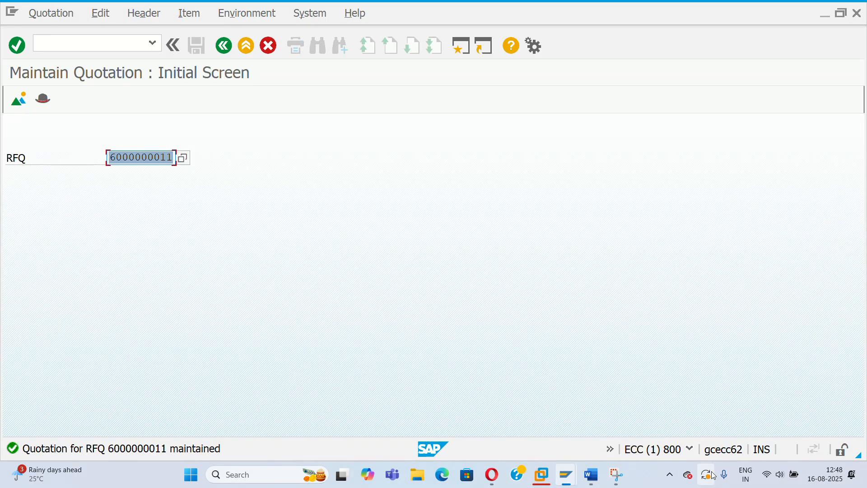
click(672, 477)
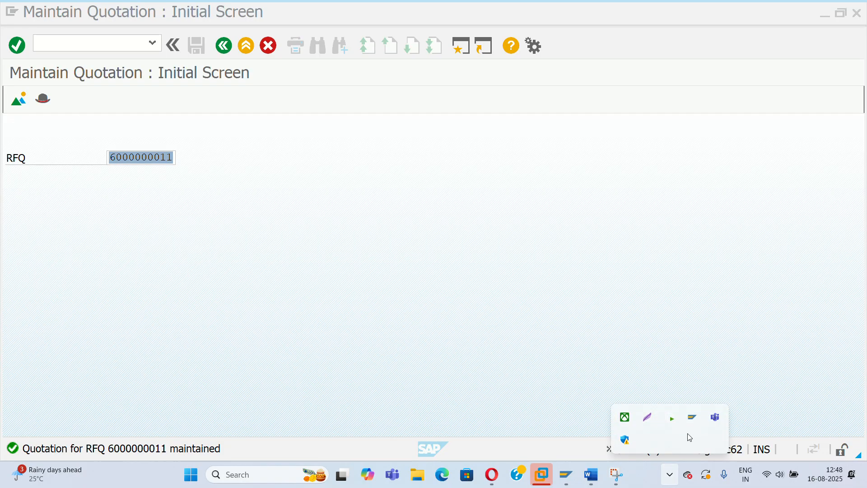
click(651, 419)
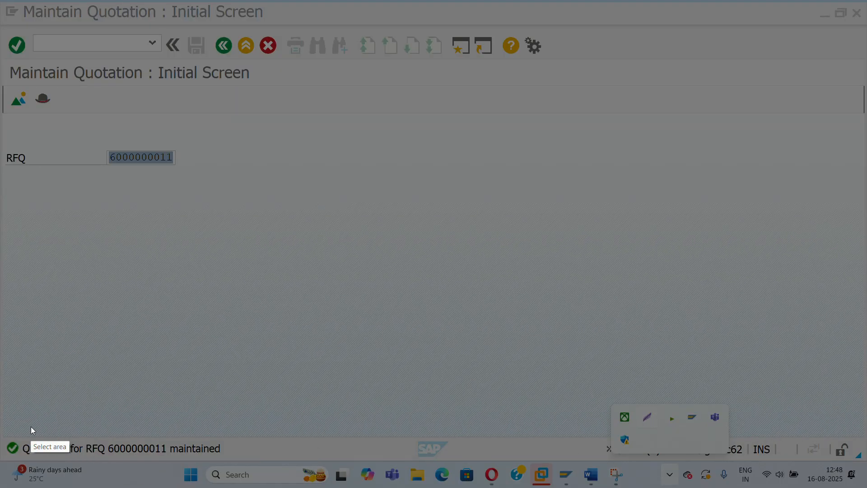
drag(0, 427, 235, 462)
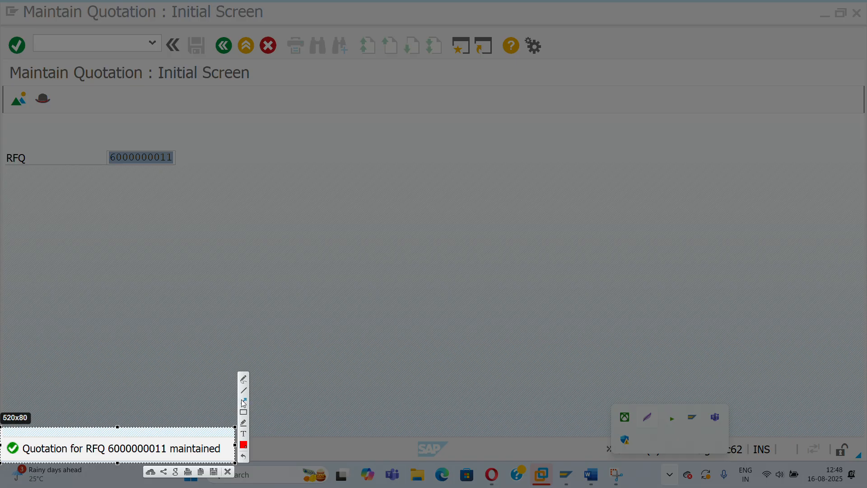
click(201, 472)
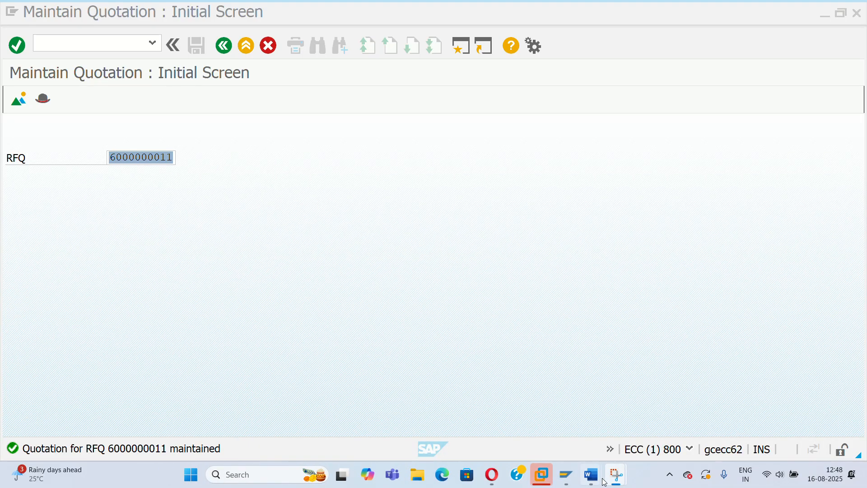
mouse_move(591, 474)
click(654, 429)
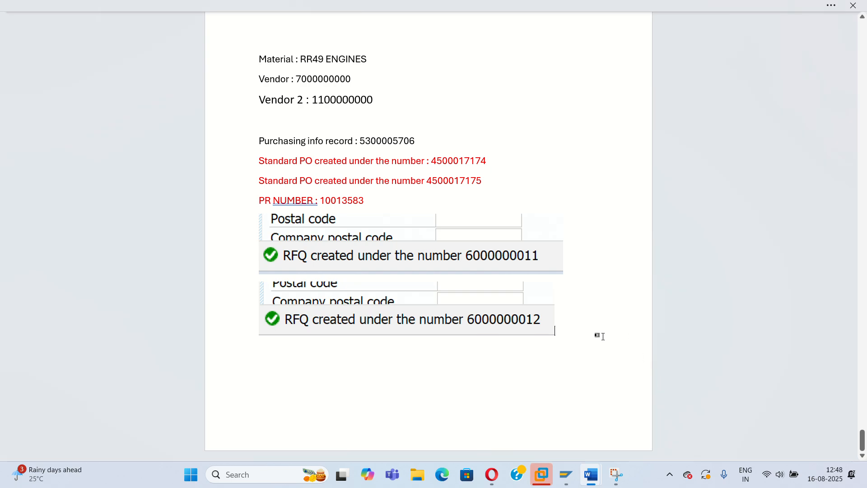
key(Return)
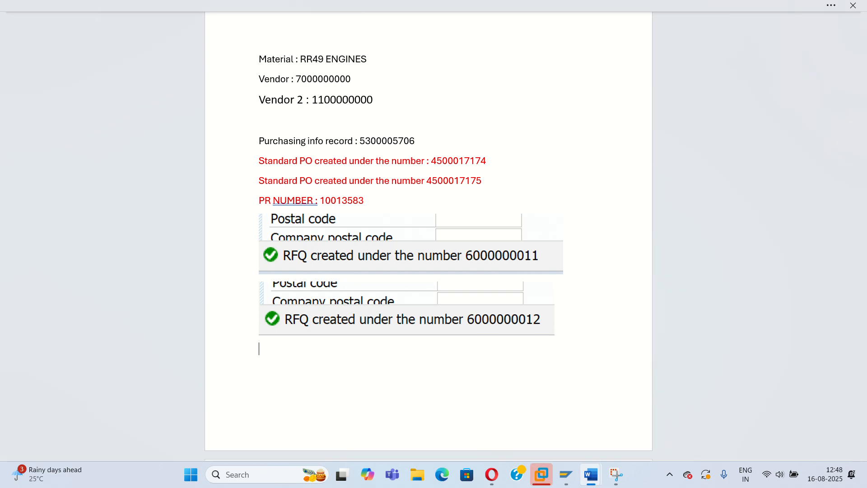
key(ctrl+v)
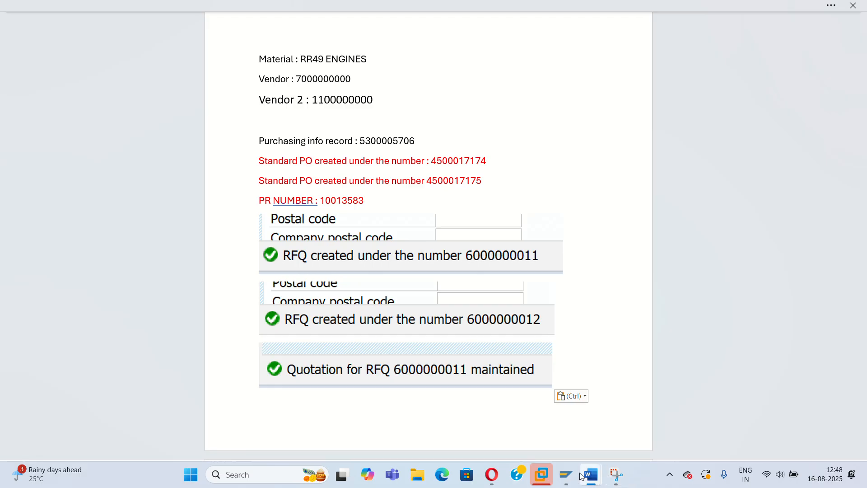
mouse_move(566, 478)
click(600, 420)
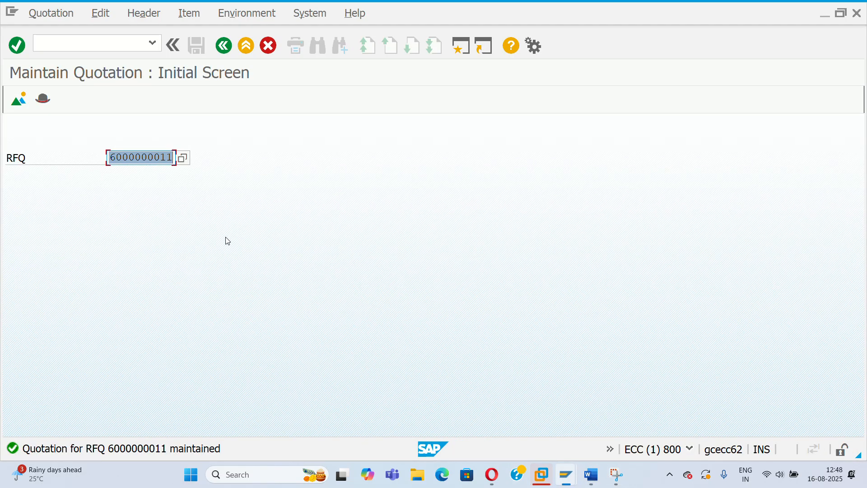
click(175, 158)
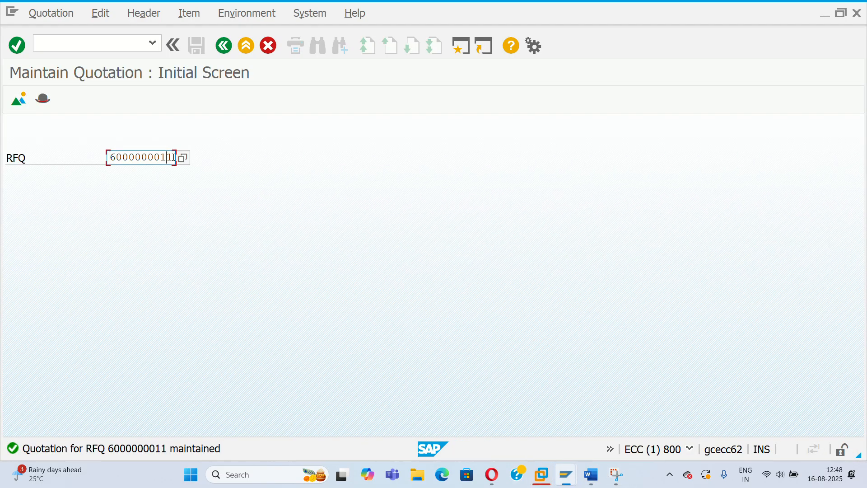
key(BackSpace)
text(2)
key(Return)
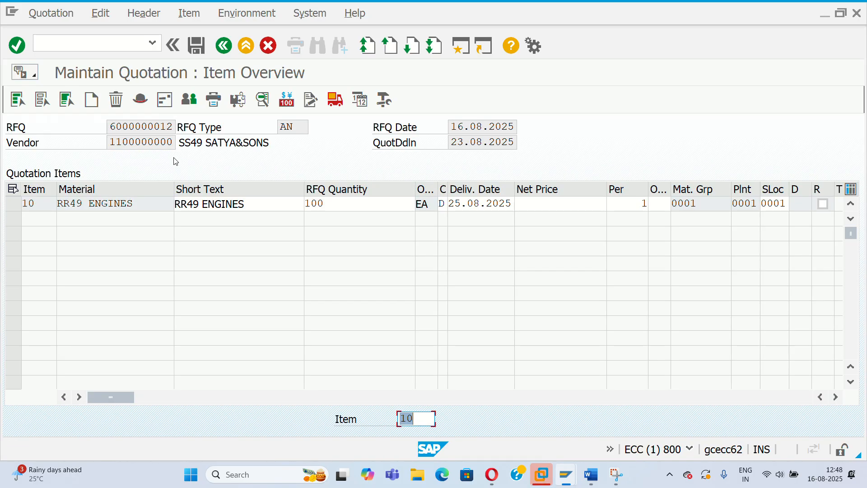
Step: Set the net price of item 10, RR49 ENGINES, to 1000
click(542, 203)
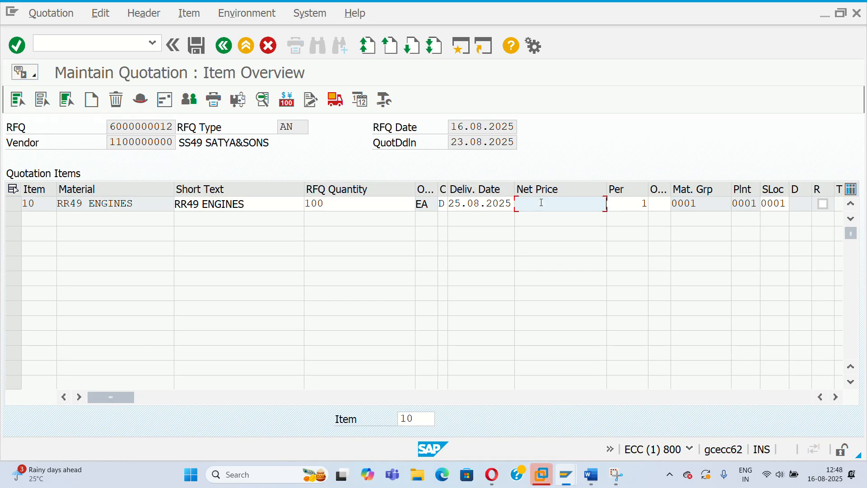
text(1000)
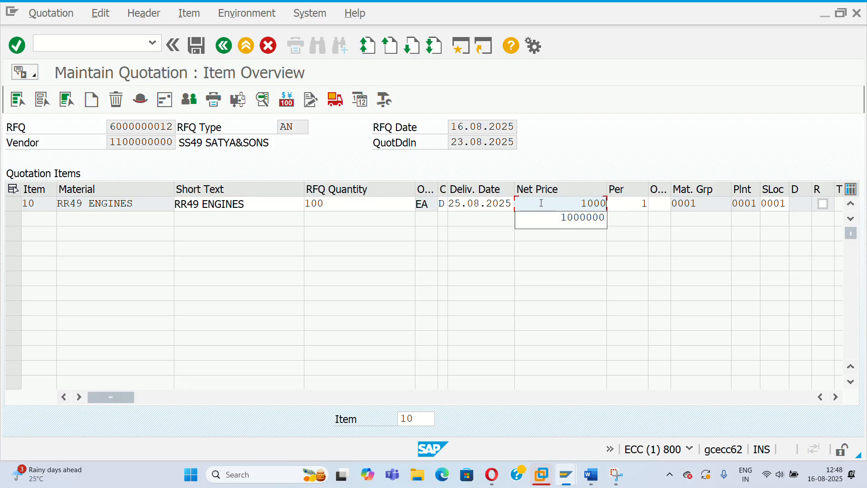
key(Return)
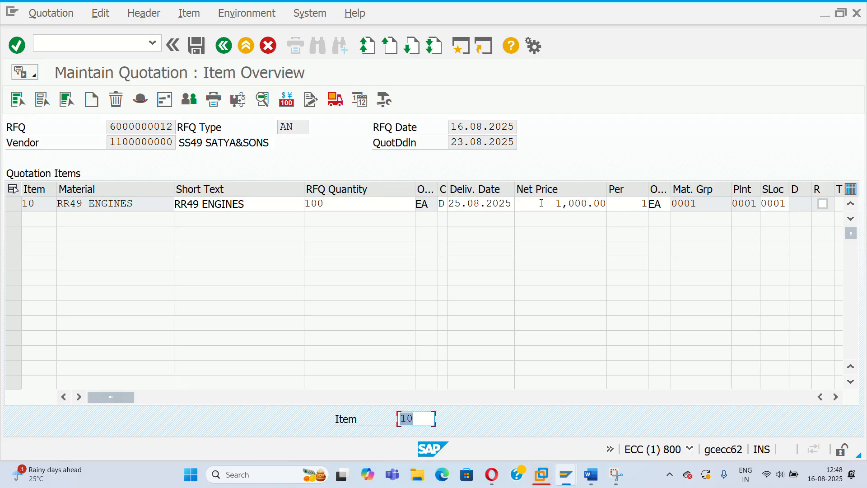
Step: Open the vendor address of the quotation and review its street, PO box and communication details
click(165, 101)
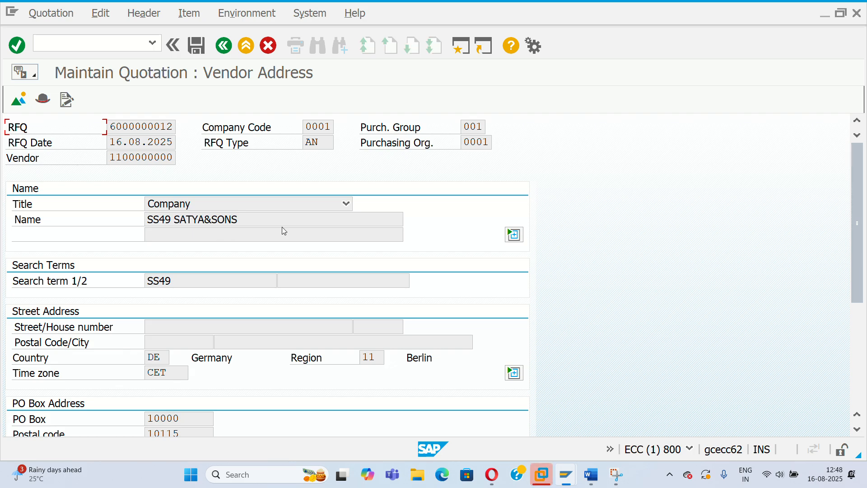
scroll(283, 226, down, 3)
scroll(283, 227, down, 2)
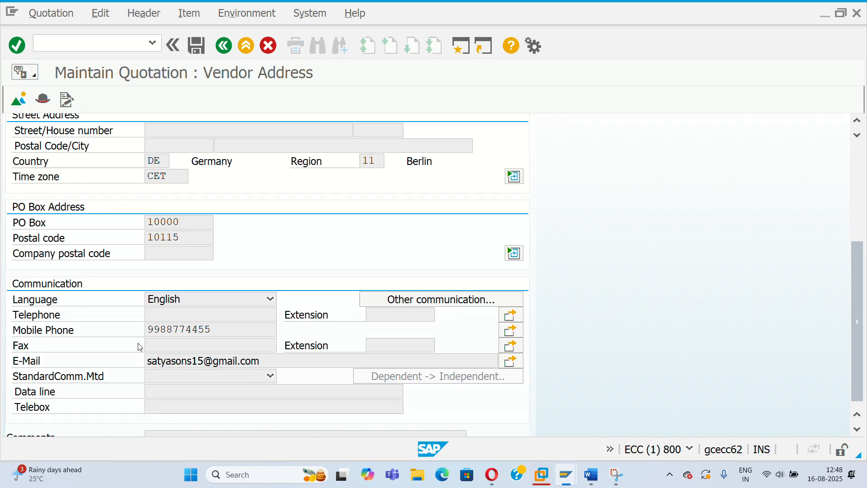
scroll(282, 266, up, 1)
scroll(282, 266, up, 1)
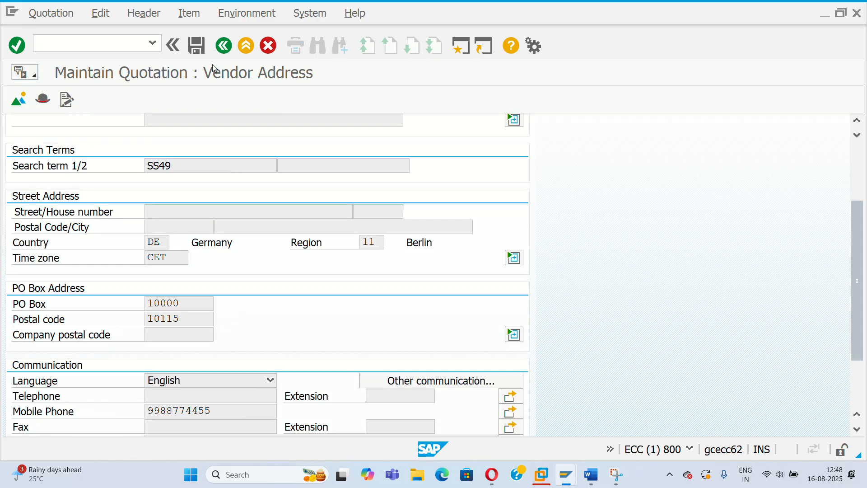
Step: Return to the item overview without exiting the document, select item 10 and save the quotation
click(223, 46)
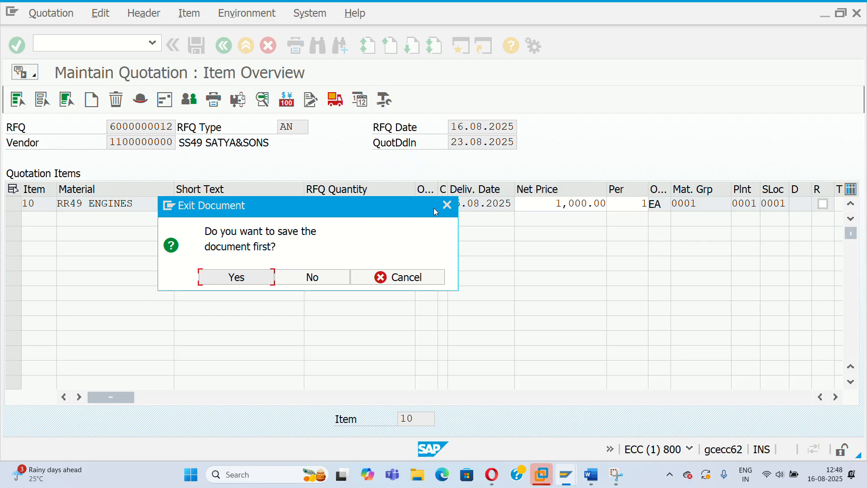
click(447, 206)
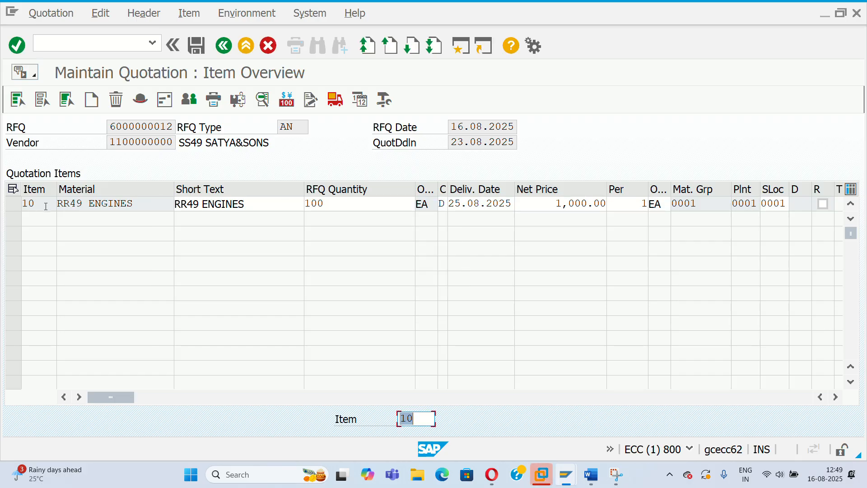
click(14, 204)
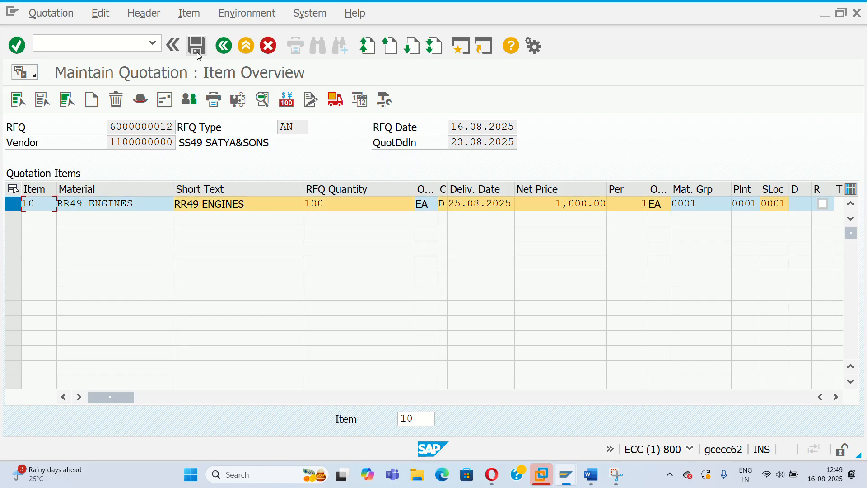
click(197, 46)
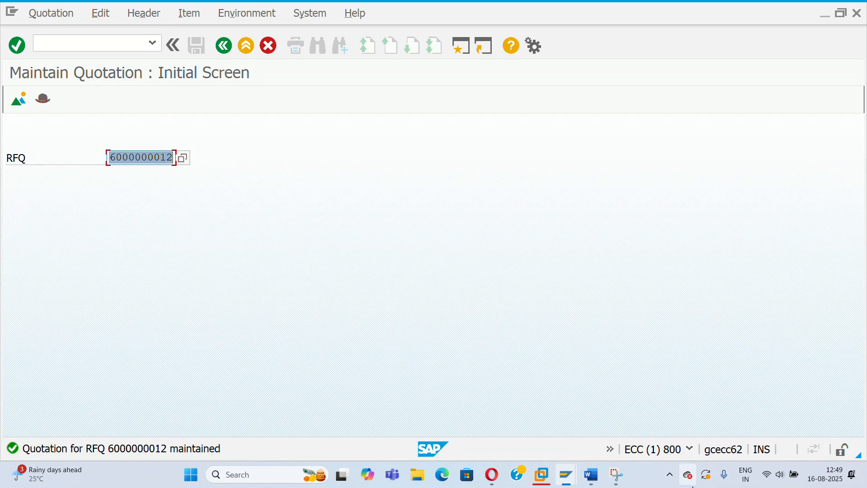
click(670, 474)
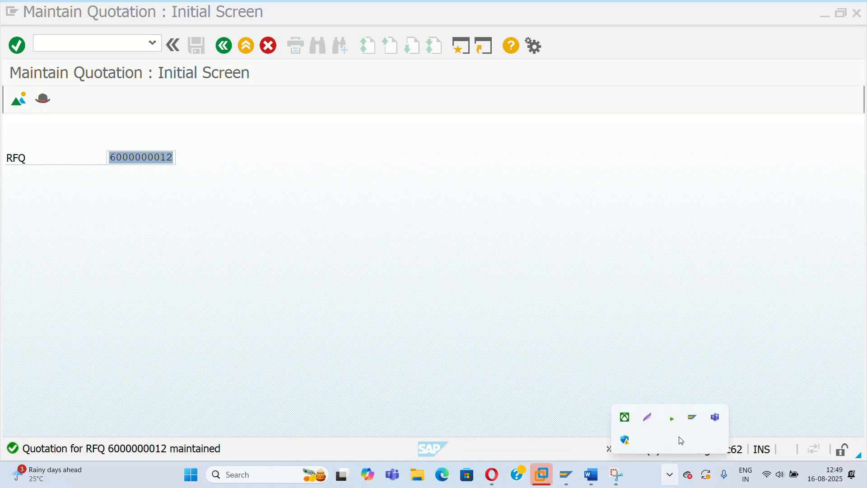
click(645, 422)
drag(0, 409, 230, 460)
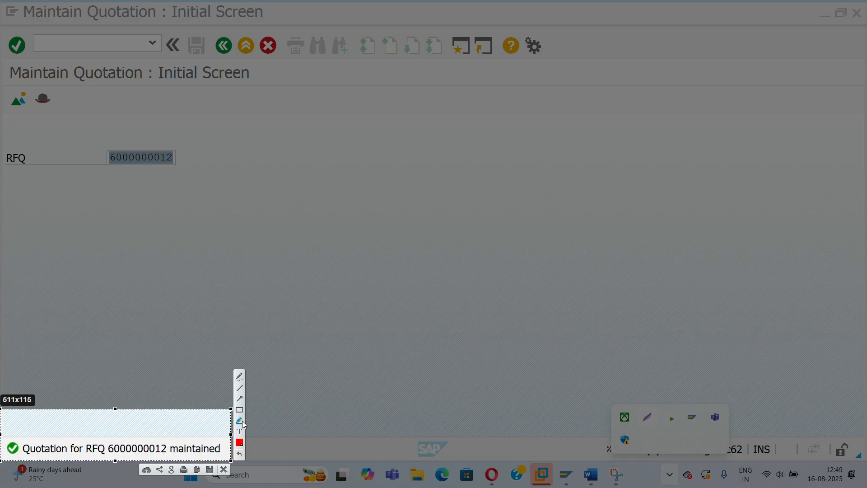
click(198, 471)
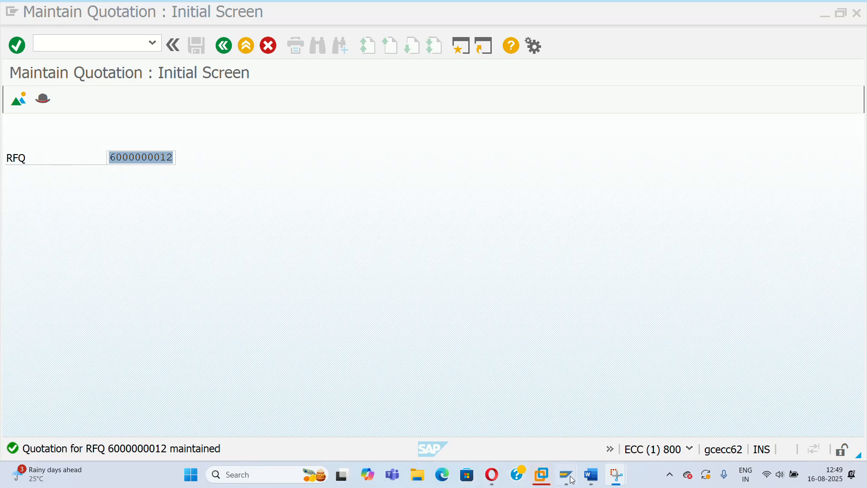
mouse_move(592, 479)
click(604, 422)
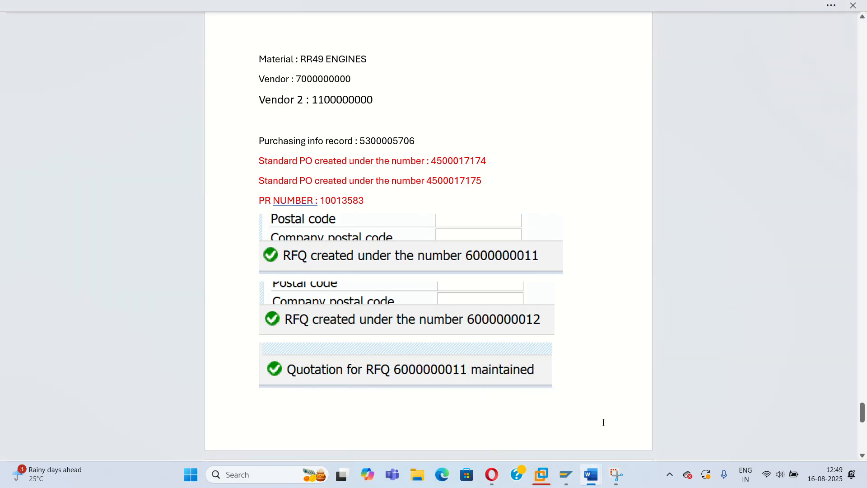
key(Return)
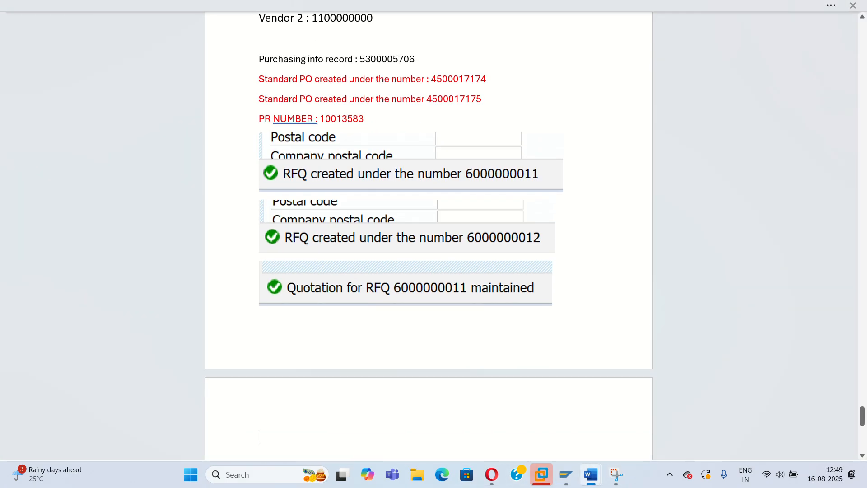
key(ctrl+v)
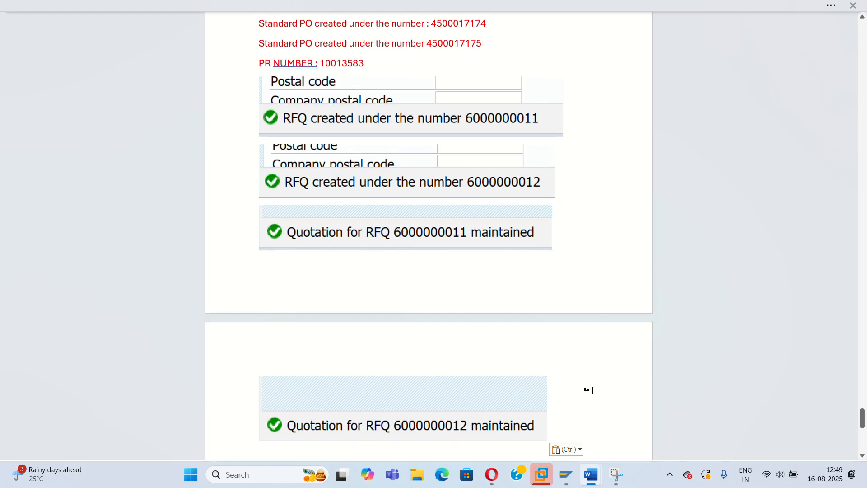
Step: Switch to SAP and leave the quotation transaction for the SAP Easy Access screen with the /N command
mouse_move(542, 474)
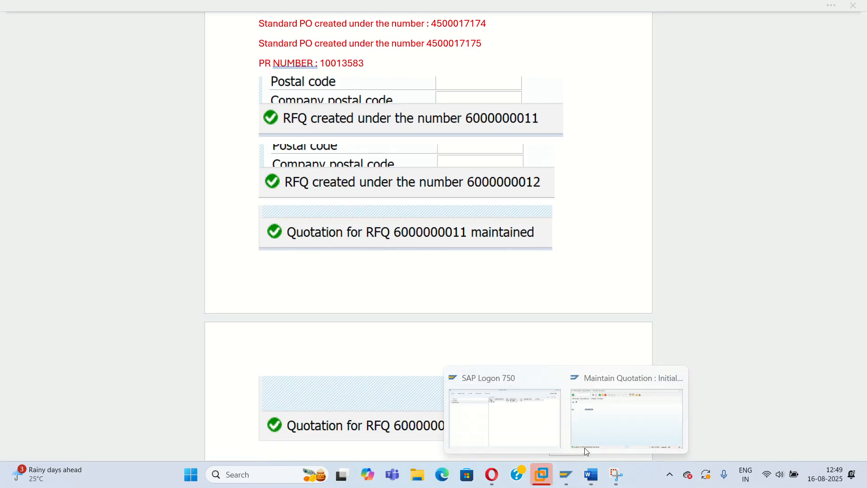
click(609, 420)
click(120, 46)
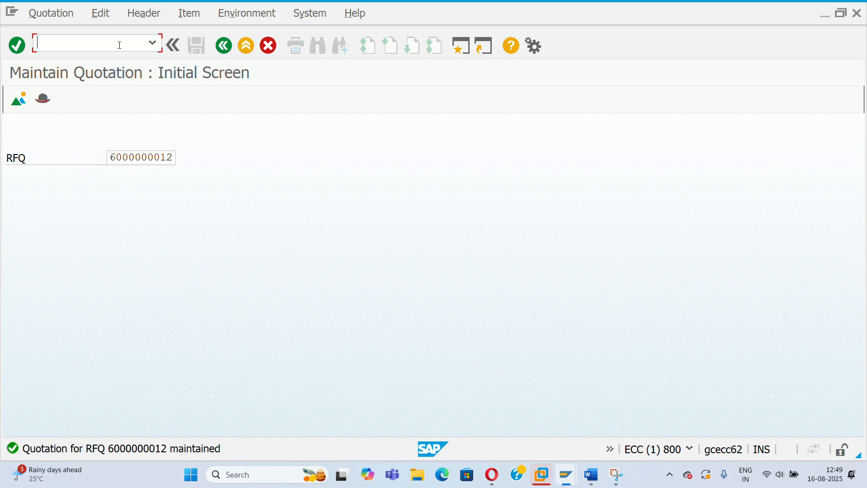
text(/N)
key(Return)
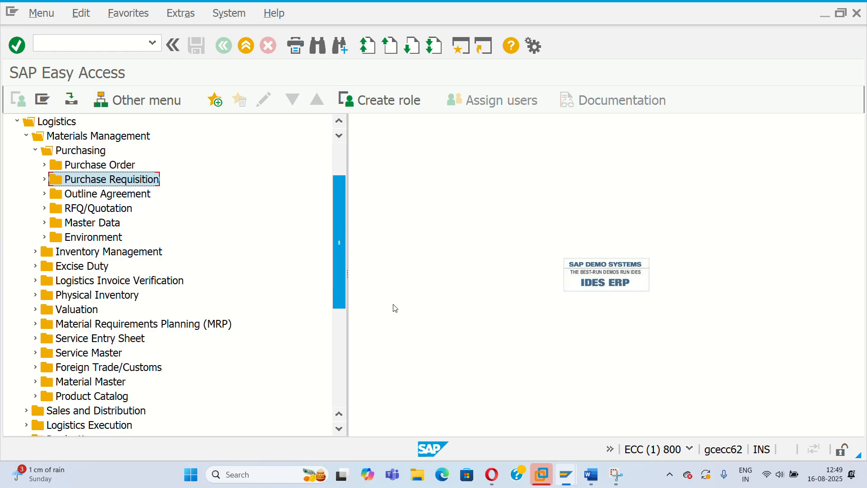
Step: Switch to the Word notes and review the pre-purchase activities and their transaction codes
mouse_move(591, 475)
click(611, 404)
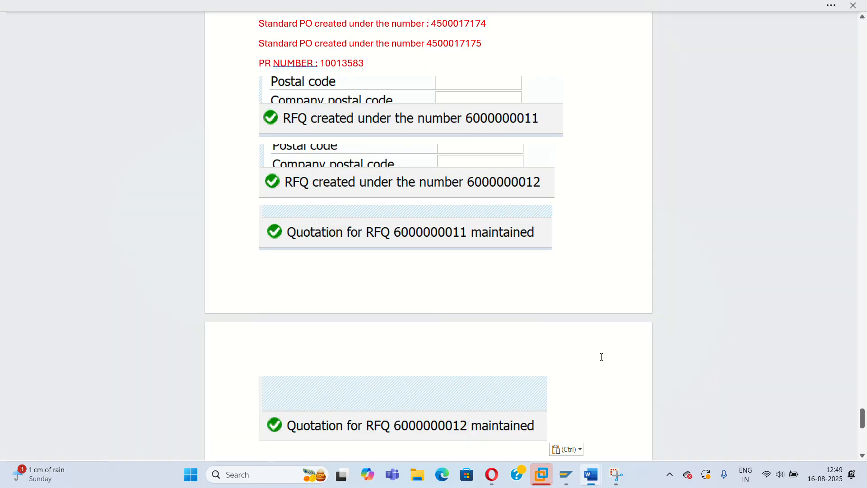
scroll(492, 234, up, 10)
scroll(492, 235, up, 5)
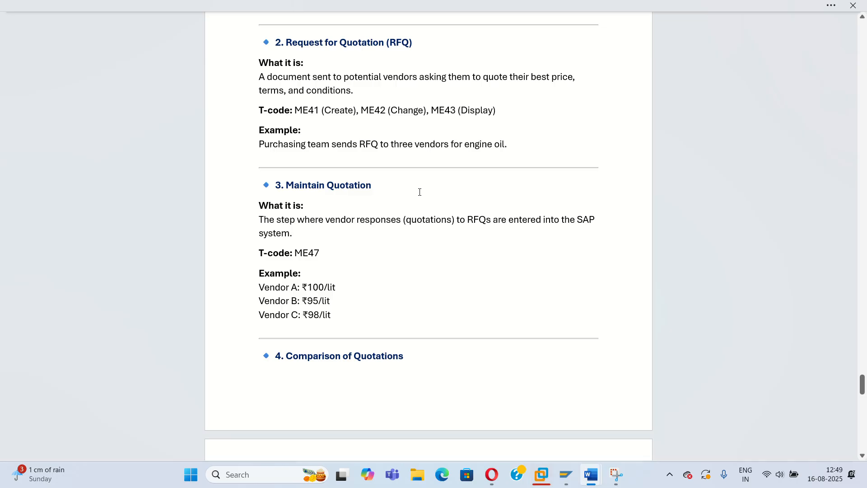
scroll(328, 111, up, 4)
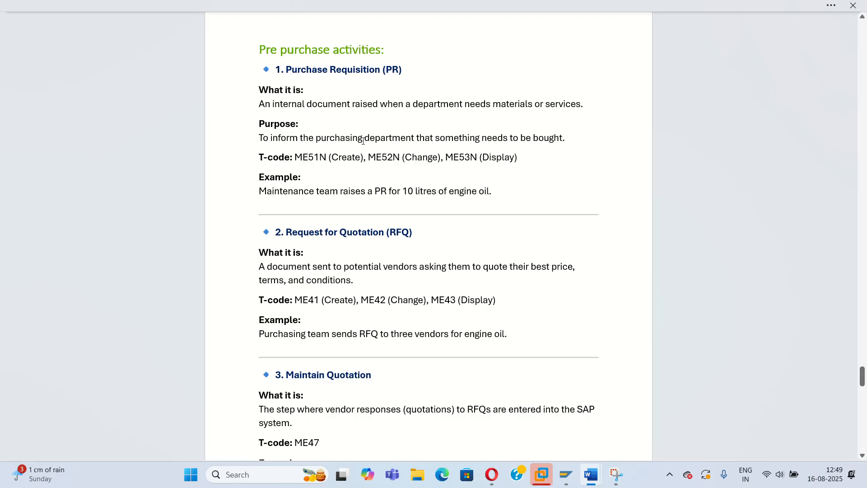
Step: Switch to SAP and start the change purchase requisition transaction ME52N
mouse_move(566, 475)
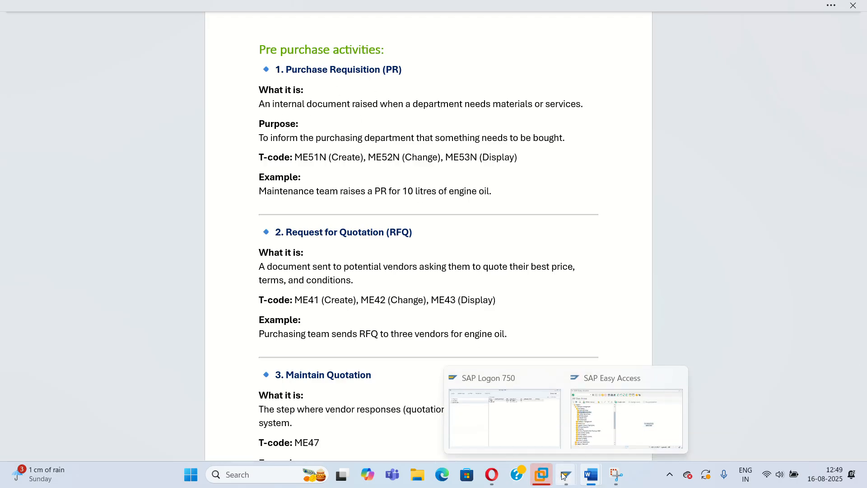
click(599, 421)
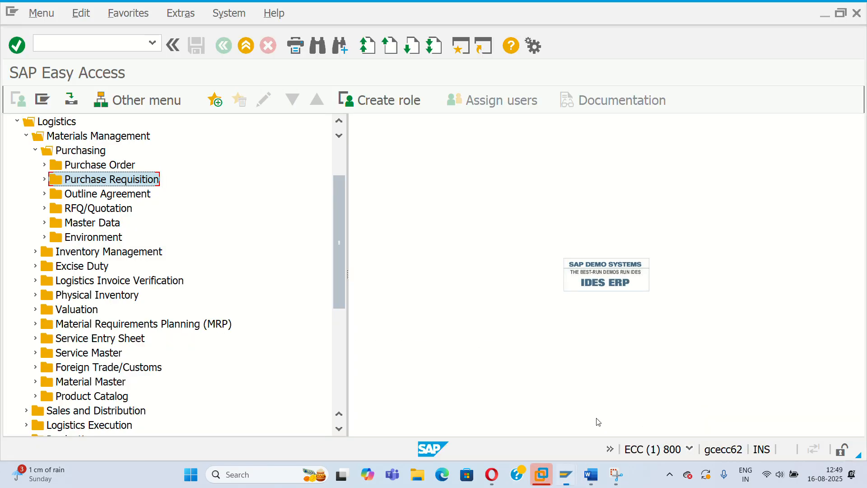
click(105, 39)
text(M)
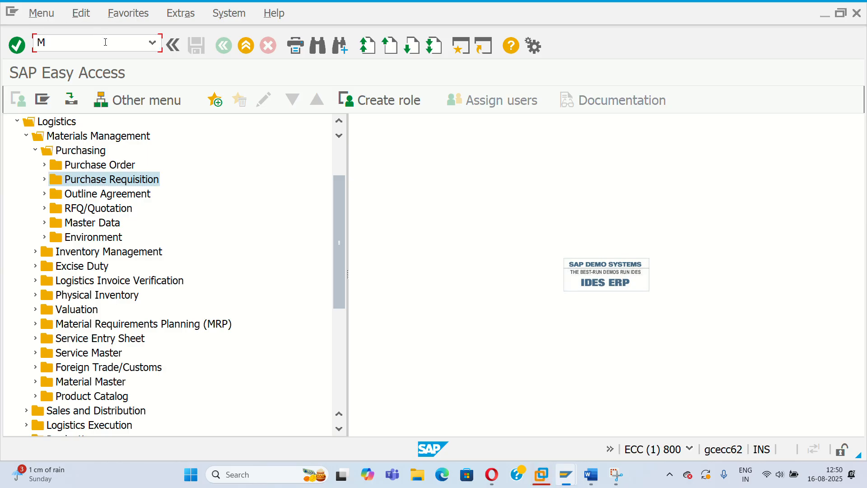
text(E52N)
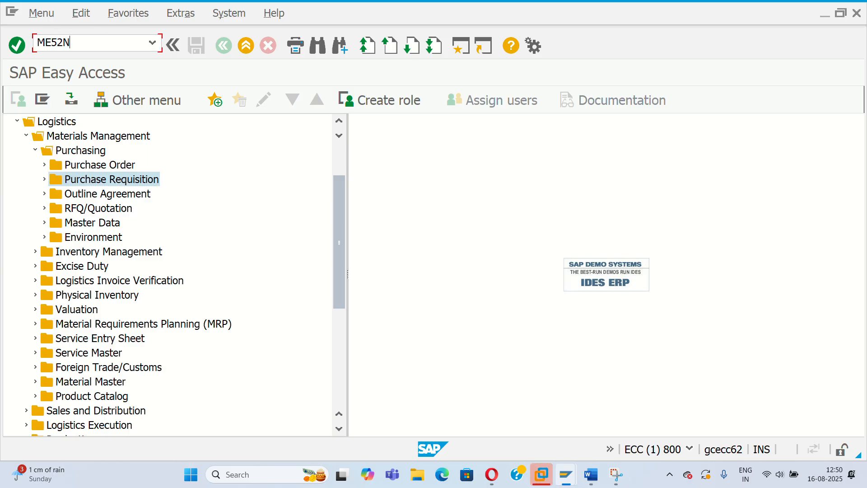
key(Return)
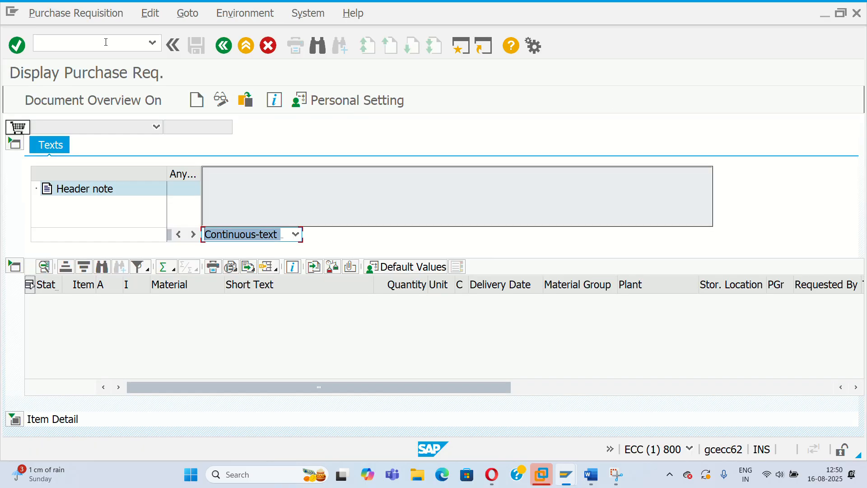
Step: Open purchase requisition 10013583 as the other requisition to work on
click(66, 13)
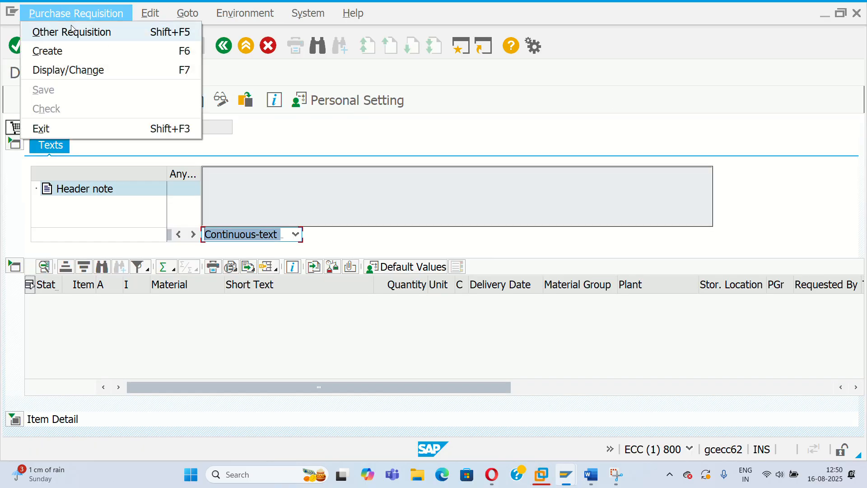
click(72, 30)
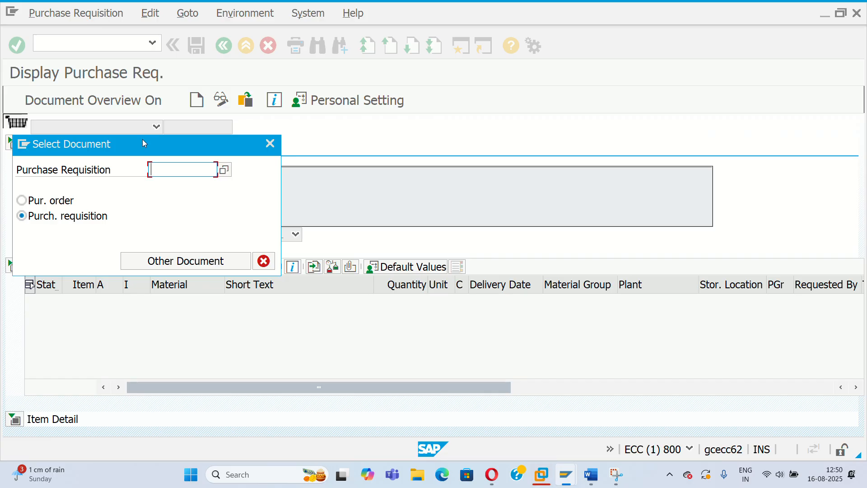
key(BackSpace)
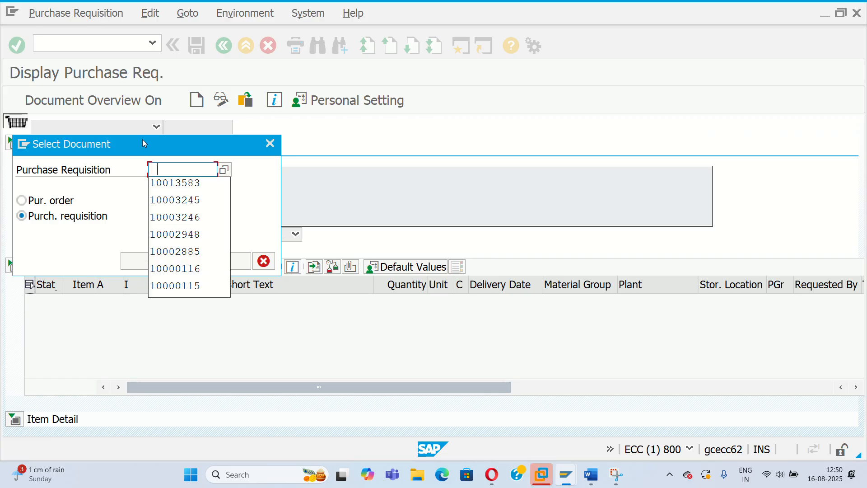
click(165, 185)
key(Return)
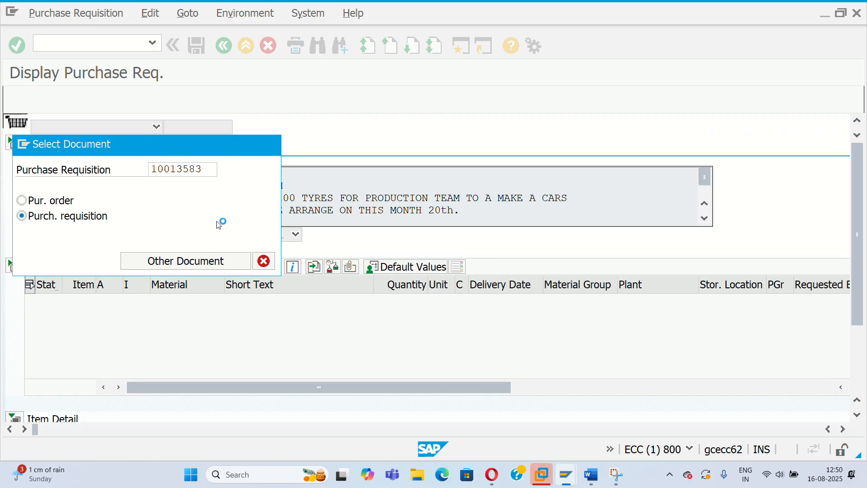
Step: Review the requisition's header note and the material shown in its item row
click(333, 176)
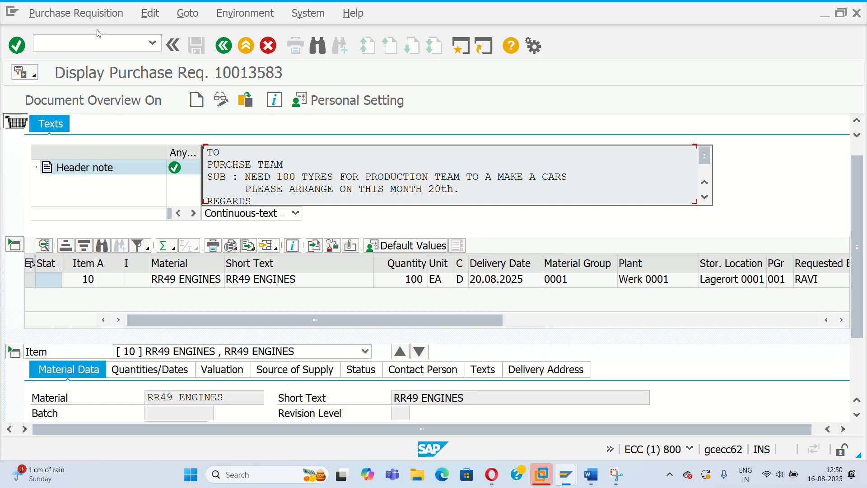
scroll(271, 190, down, 1)
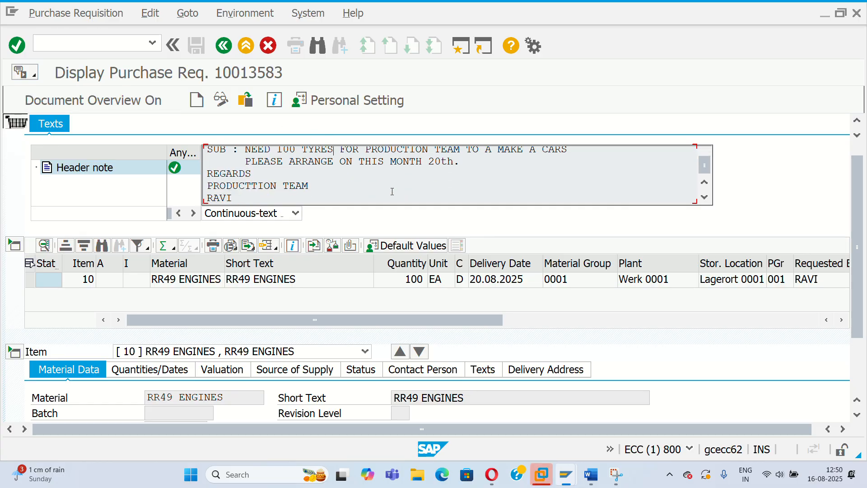
scroll(343, 294, right, 2)
scroll(342, 292, left, 2)
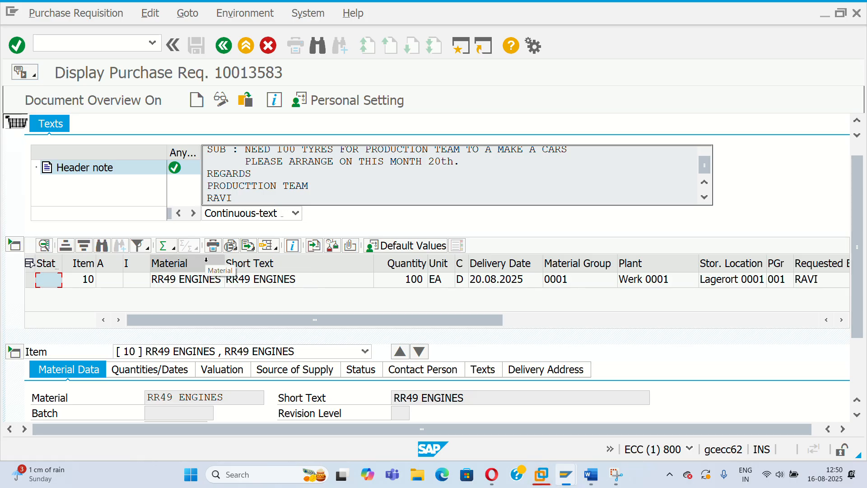
scroll(336, 178, up, 1)
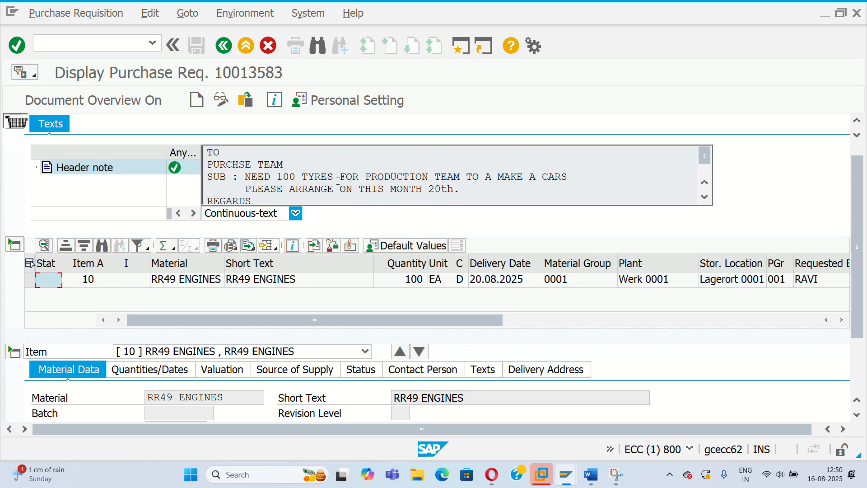
Step: Try to restart the requisition in change mode with transaction ME52N
click(82, 45)
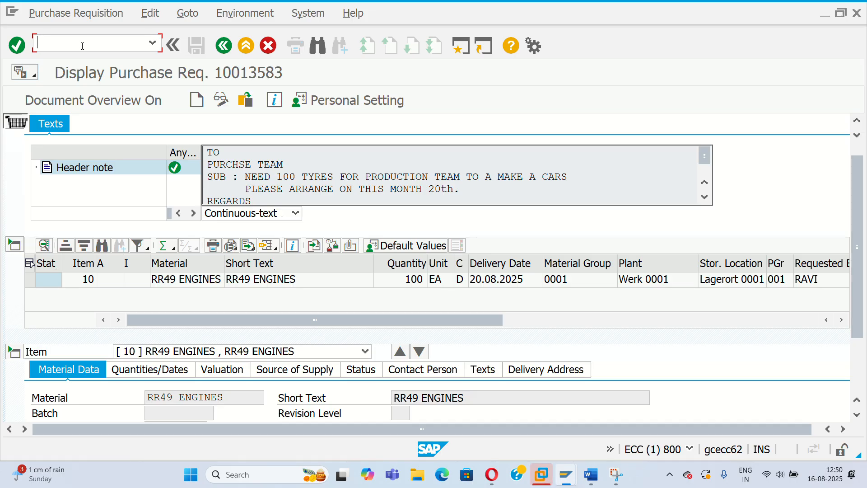
text(ME52N)
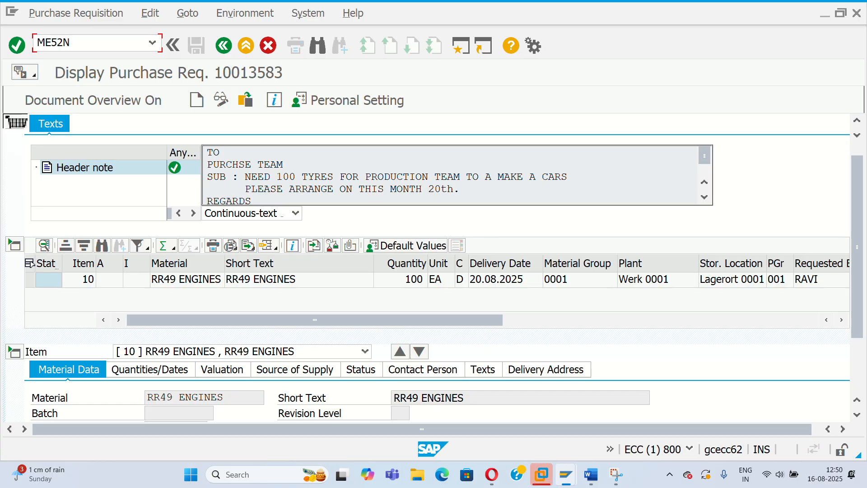
key(Return)
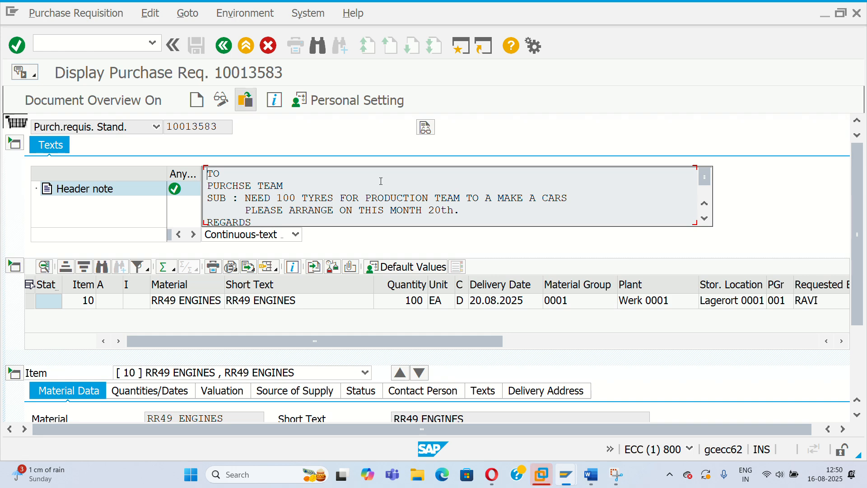
Step: Open the header note in the full-page text editor and try replacing TYRES with ENGINES in the subject line
double_click(467, 201)
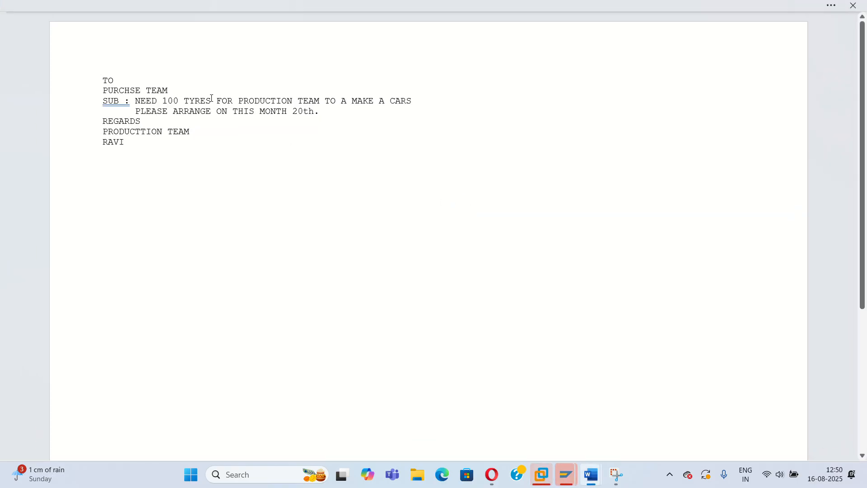
key(BackSpace)
key(BackSpace)
key(BackSpace)
key(BackSpace)
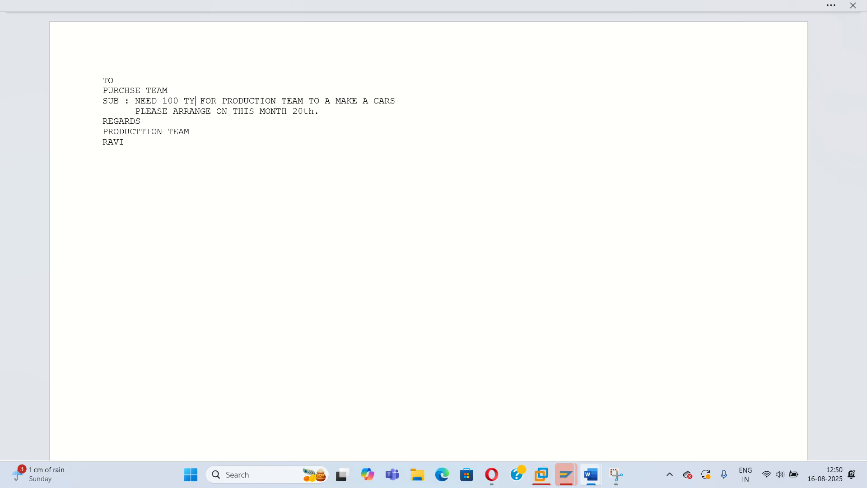
key(BackSpace)
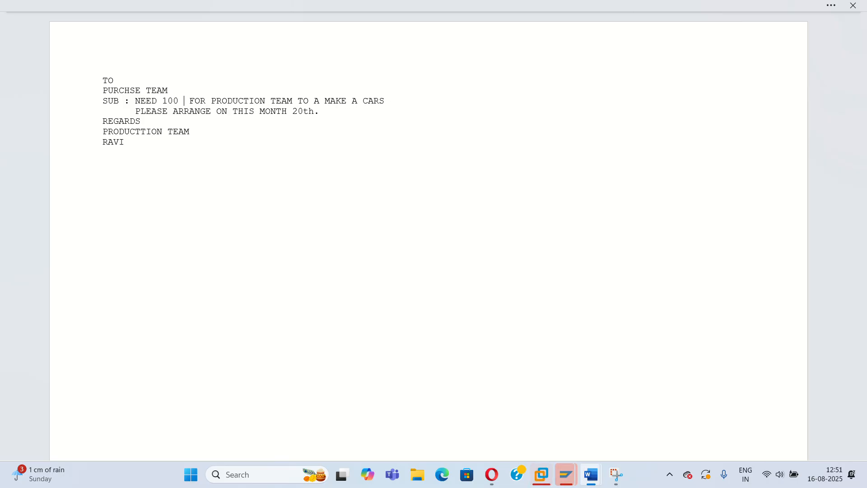
text(E)
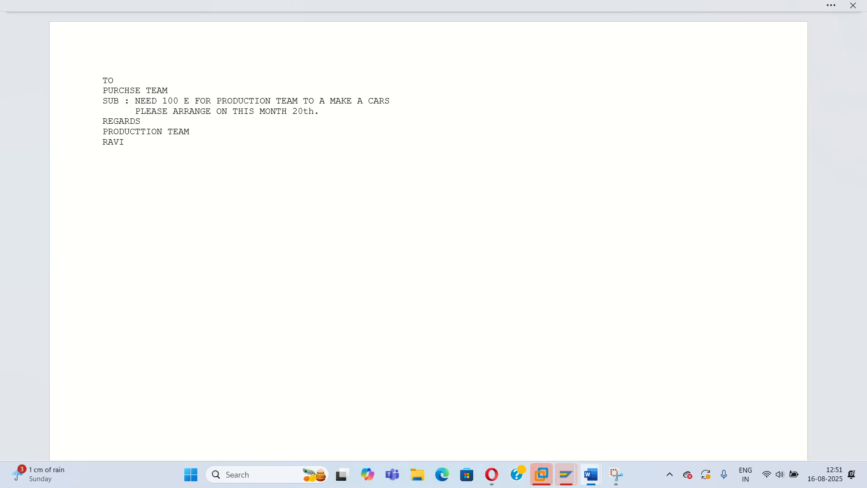
text(NGI)
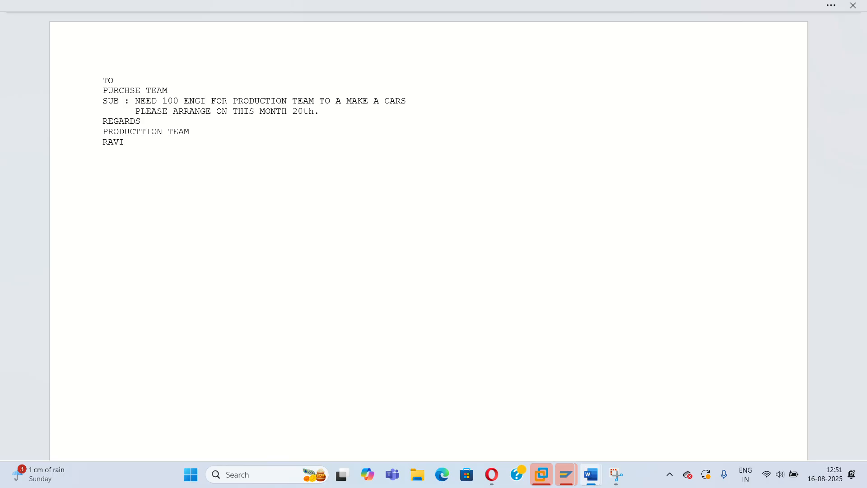
text(N)
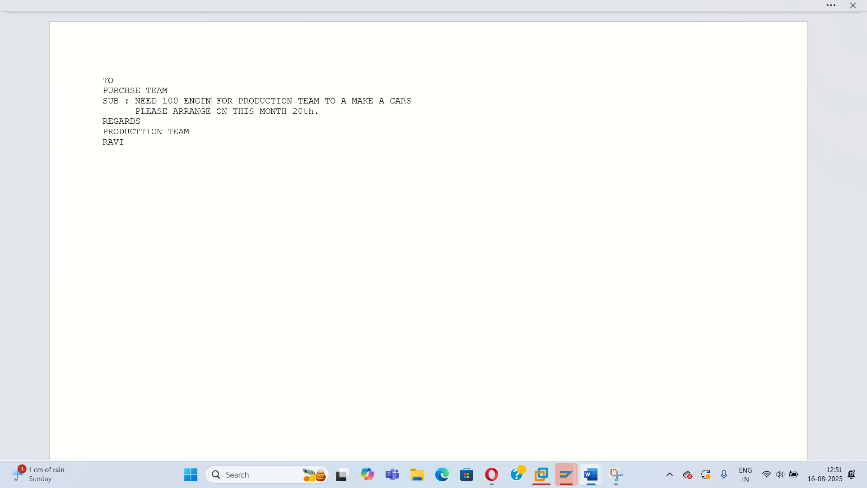
text(ES)
Step: Undo the last text entries in the header note and close the full-page editor
key(Return)
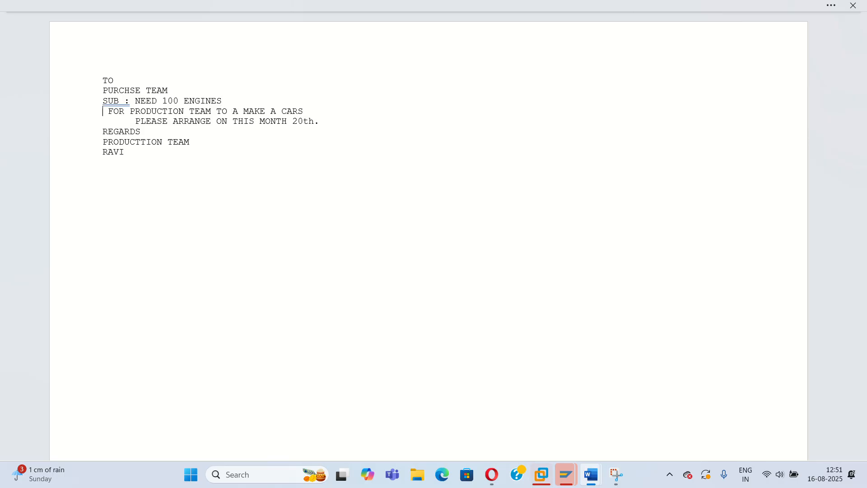
key(ctrl+z)
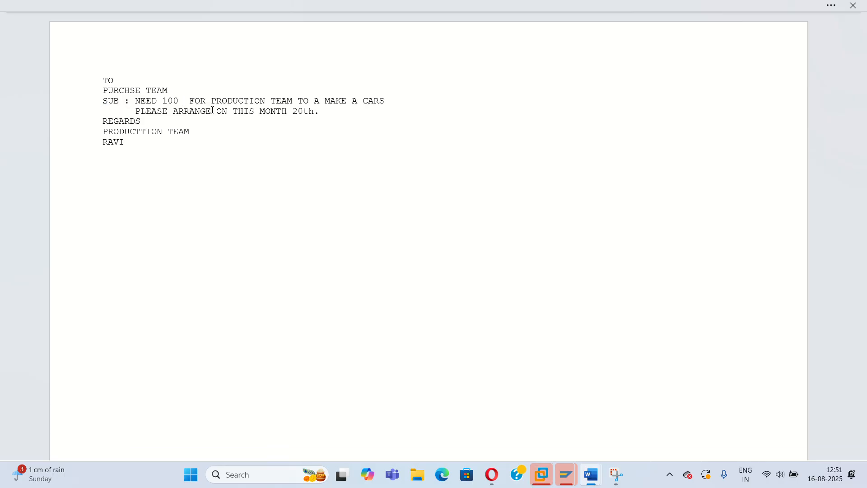
scroll(653, 226, down, 2)
scroll(609, 196, up, 3)
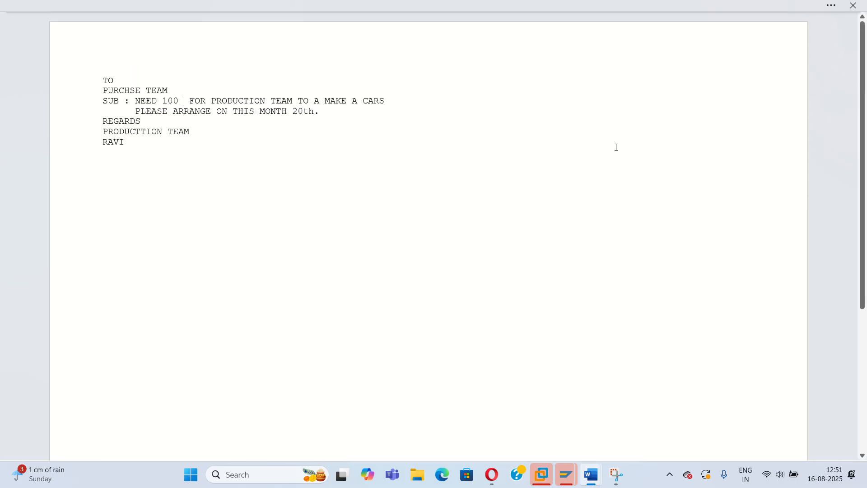
click(853, 6)
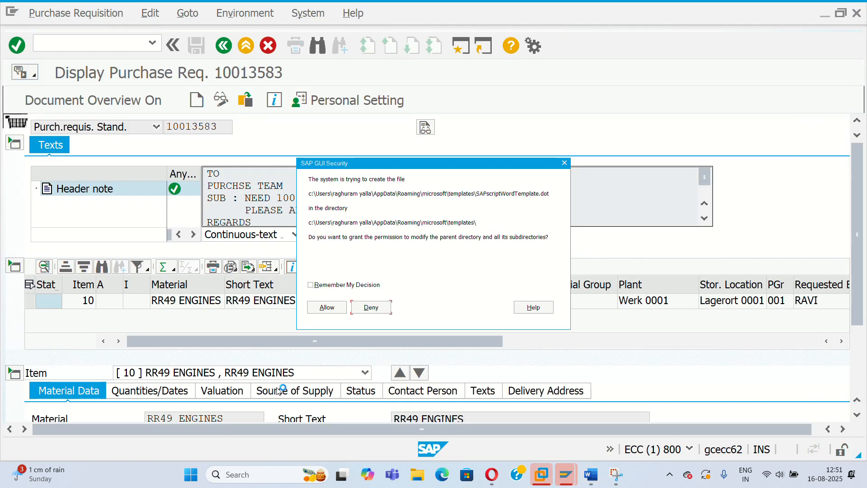
Step: Allow creation of the Word template file and return from the header note display to the requisition
click(327, 308)
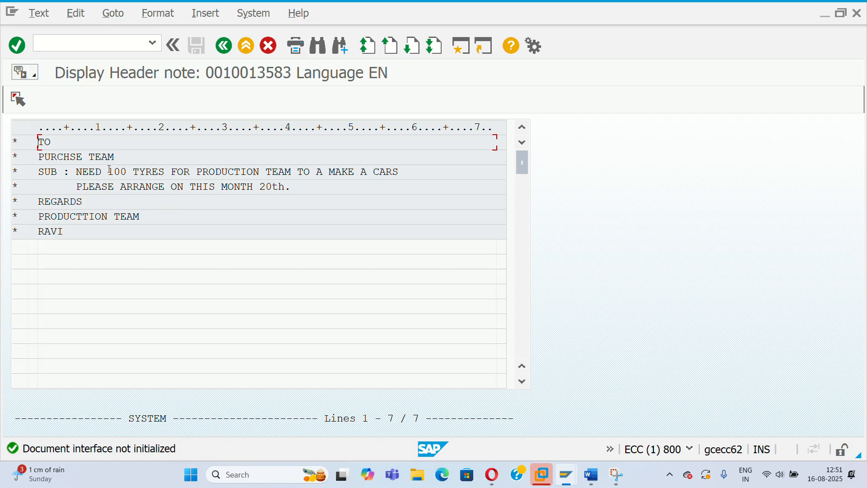
click(162, 171)
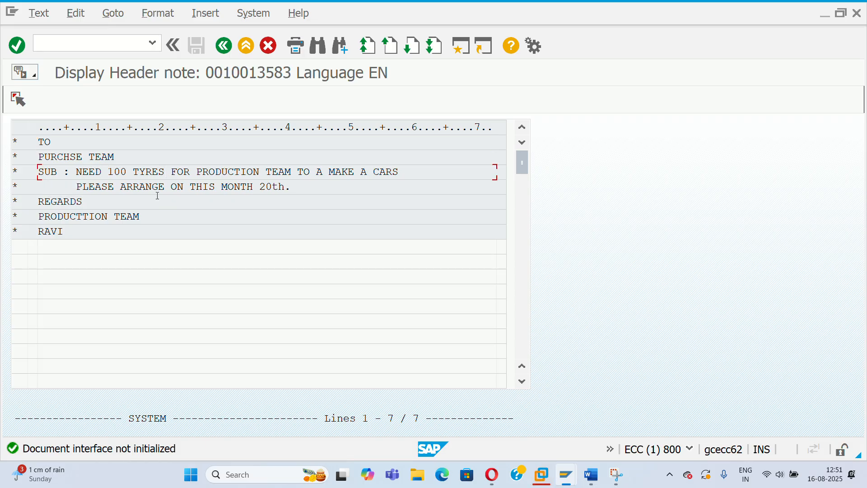
click(223, 45)
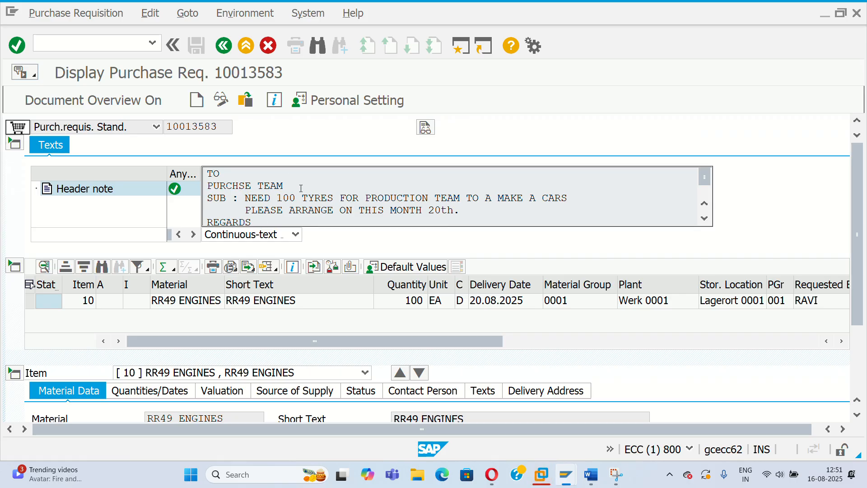
Step: Try the Line editor on the header note's subject line, and switch the note back to the Continuous-text editor
click(296, 234)
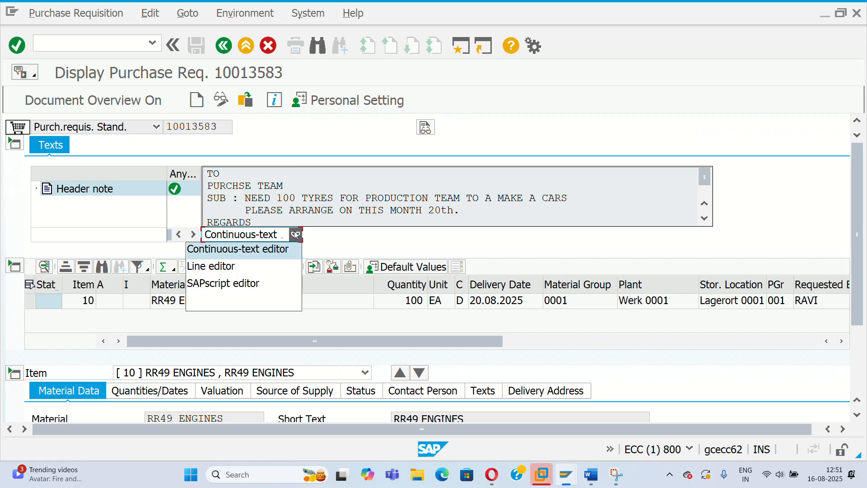
click(234, 266)
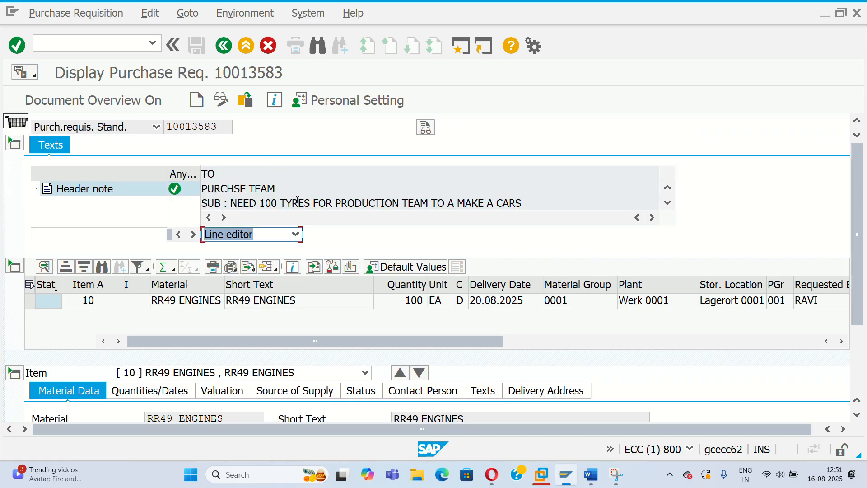
click(313, 203)
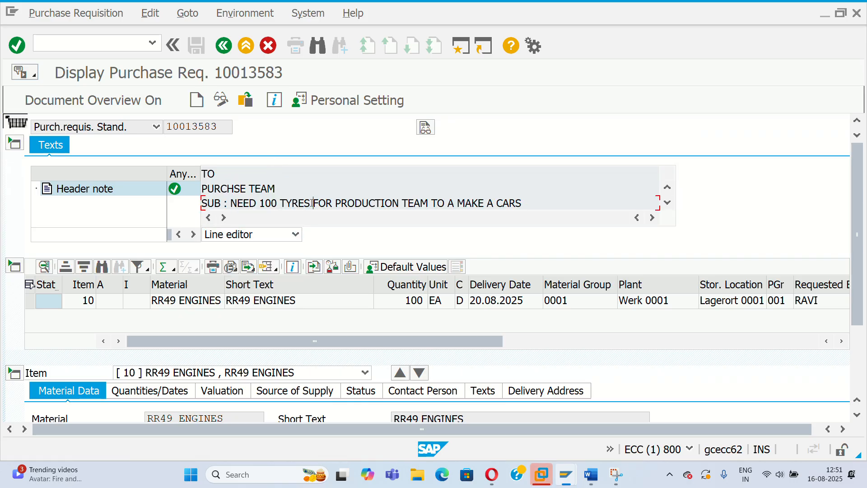
click(296, 234)
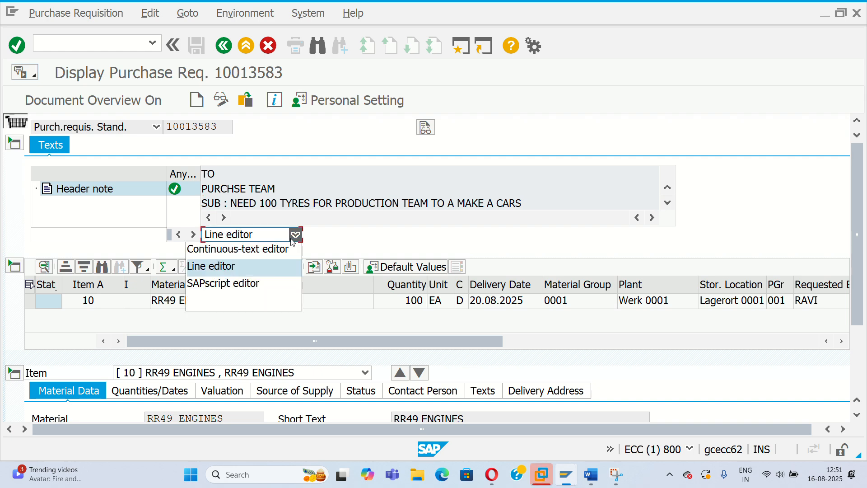
click(273, 254)
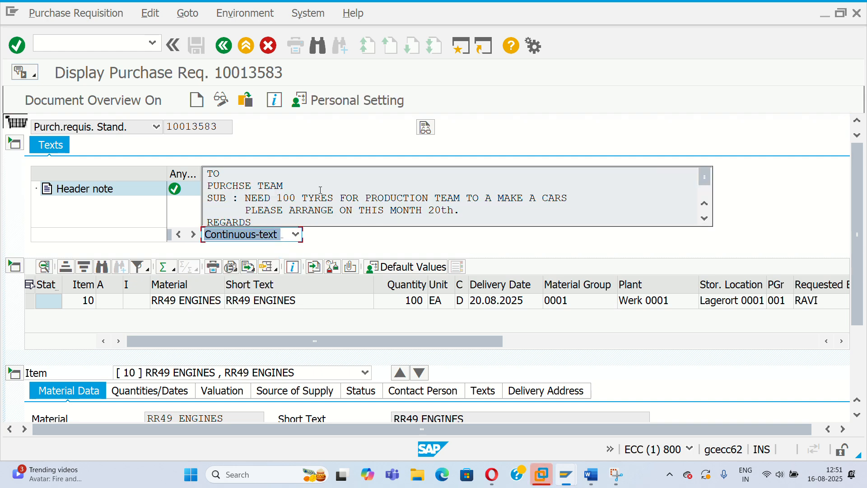
scroll(320, 190, down, 1)
scroll(288, 192, up, 1)
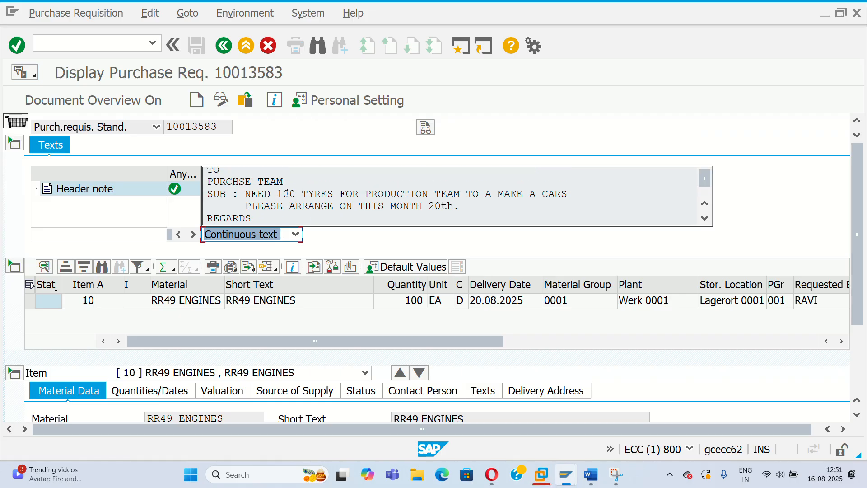
Step: Leave the purchase requisition display and return to the SAP Easy Access menu with /N
click(290, 186)
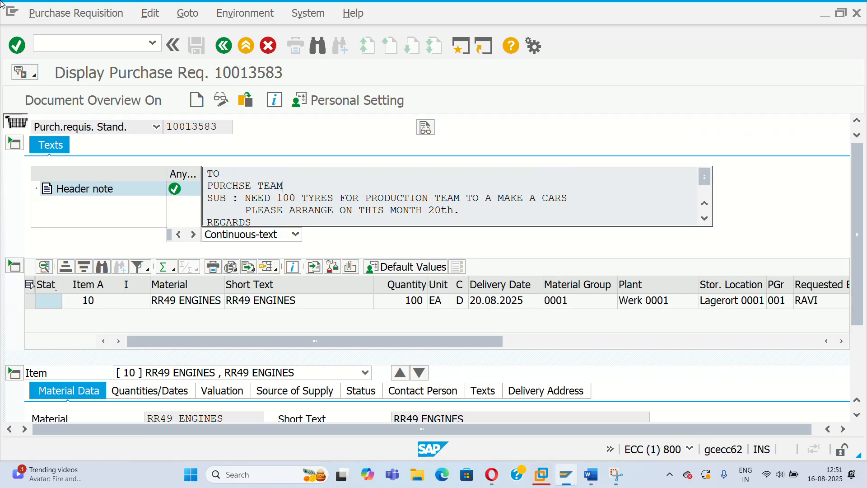
click(123, 43)
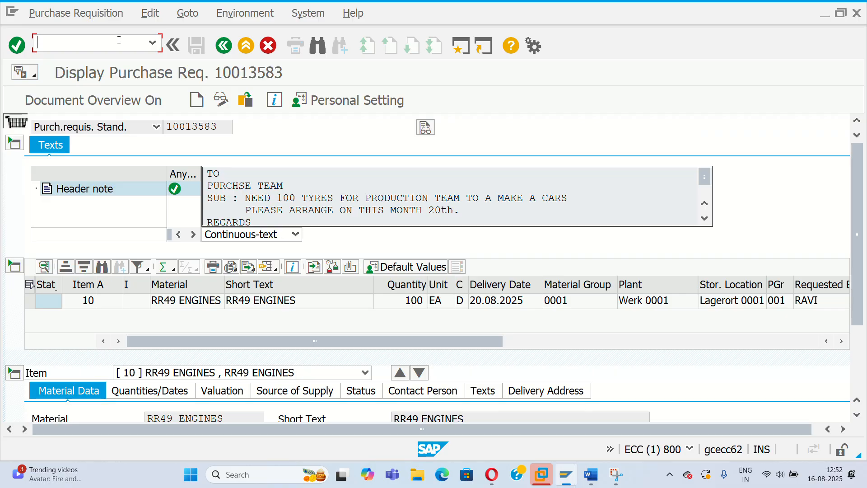
text(/N)
key(Return)
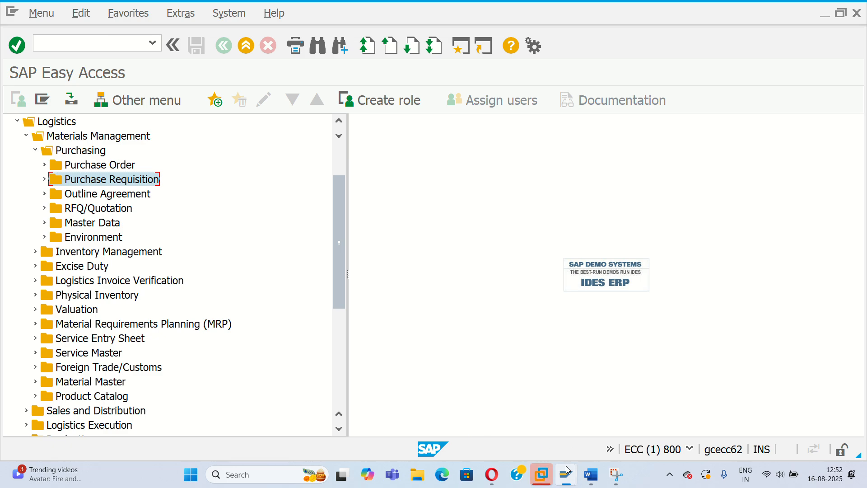
Step: Look up the Comparison of Quotations transaction code in the MY SAP NOTES Word document and start ME49 in SAP
mouse_move(592, 475)
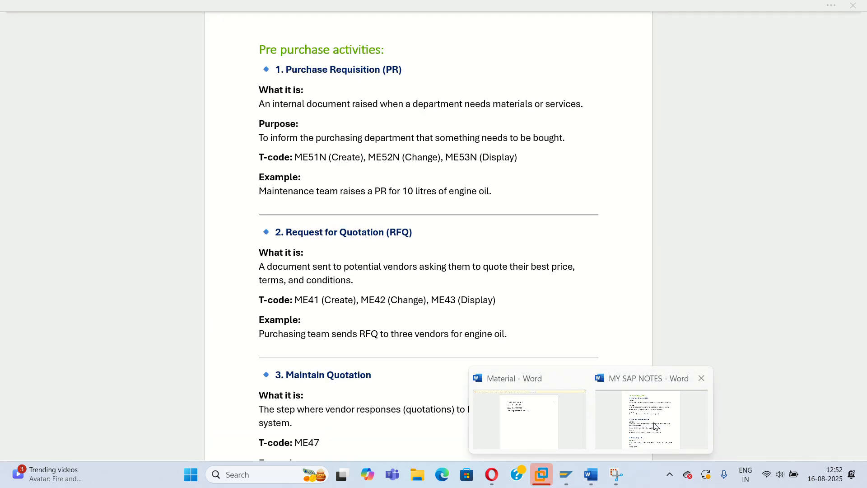
click(655, 426)
scroll(443, 265, down, 9)
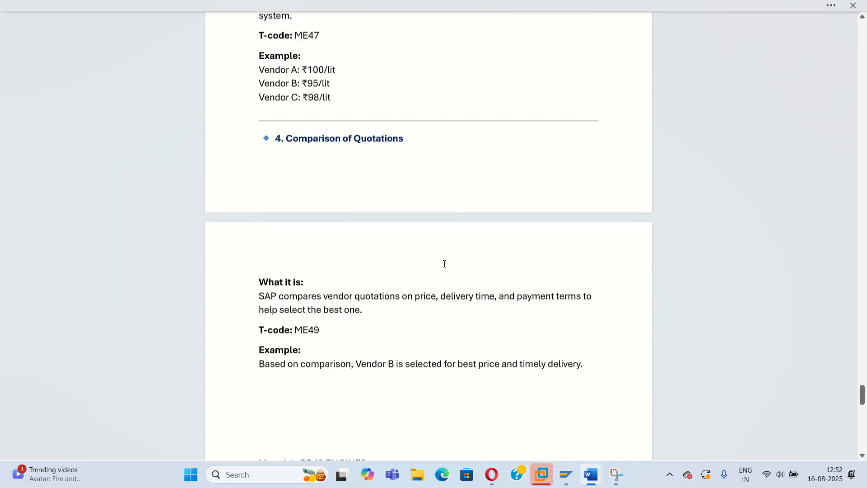
scroll(444, 263, down, 1)
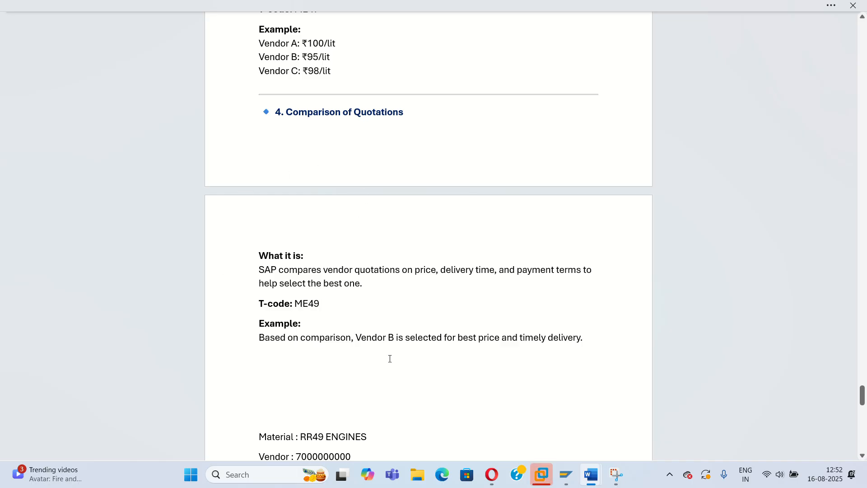
click(566, 477)
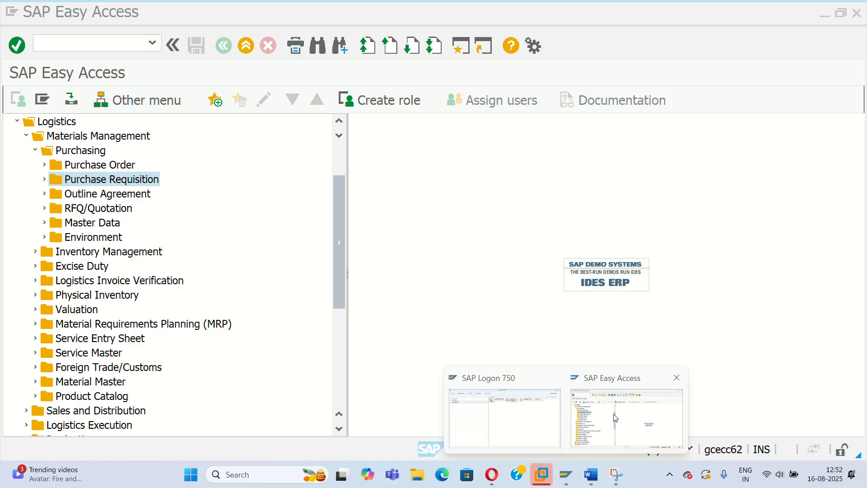
click(626, 414)
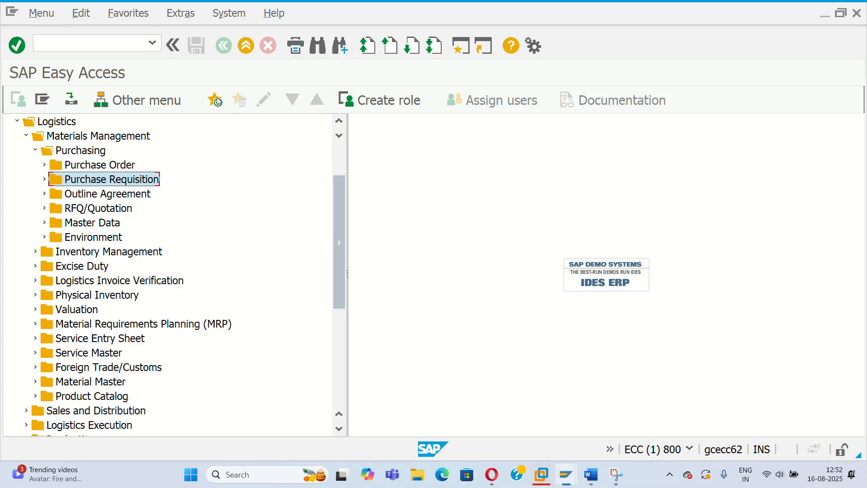
click(97, 41)
text(ME)
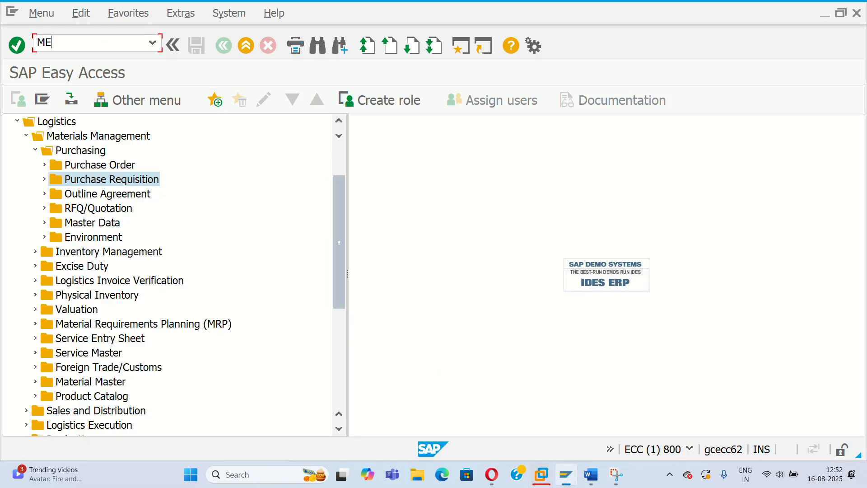
text(41)
key(Return)
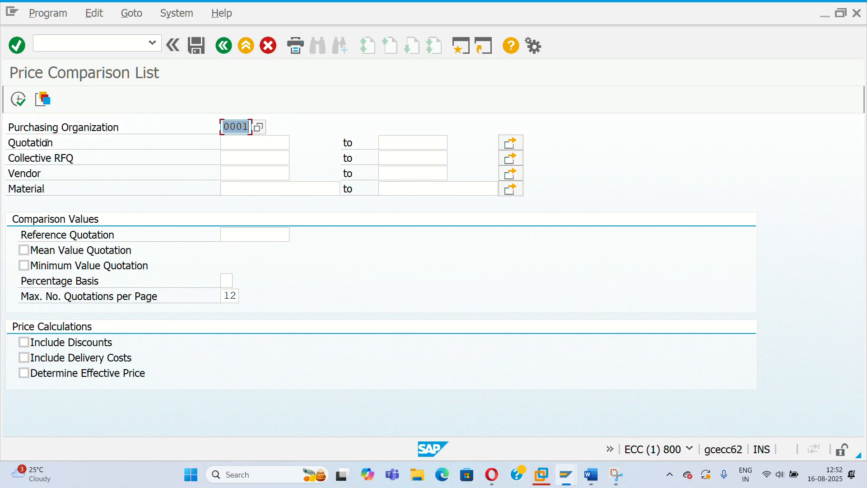
click(236, 139)
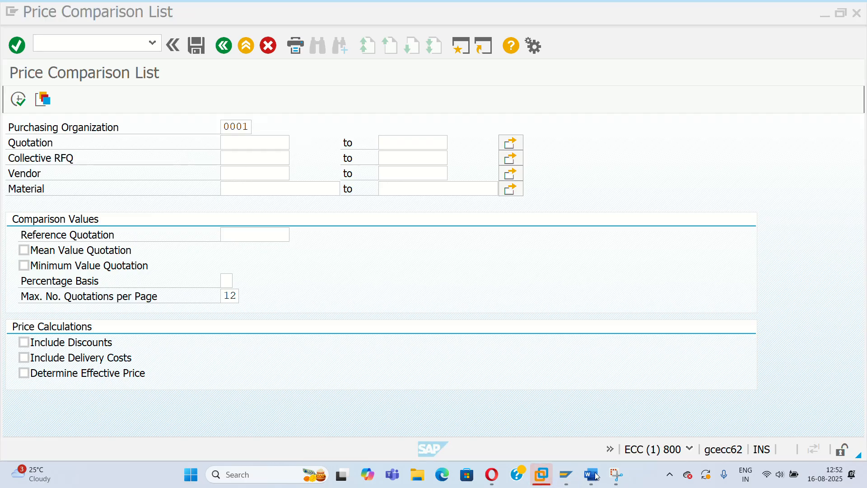
mouse_move(593, 477)
click(603, 384)
scroll(368, 202, down, 15)
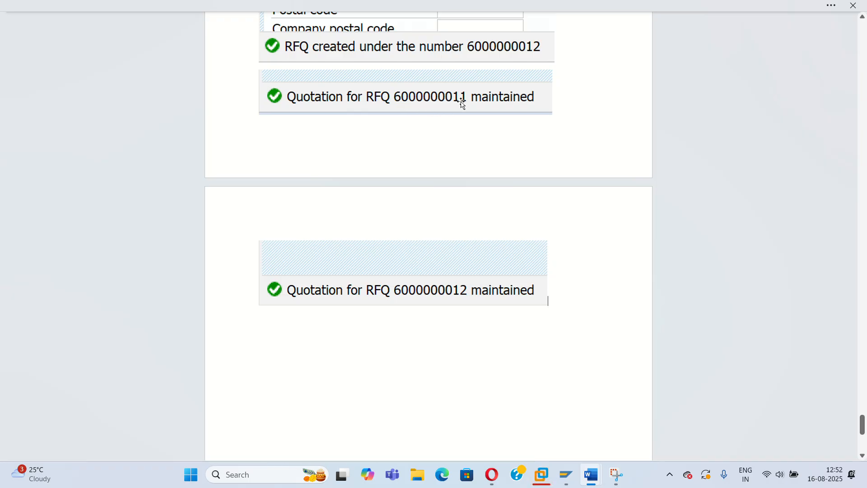
mouse_move(565, 474)
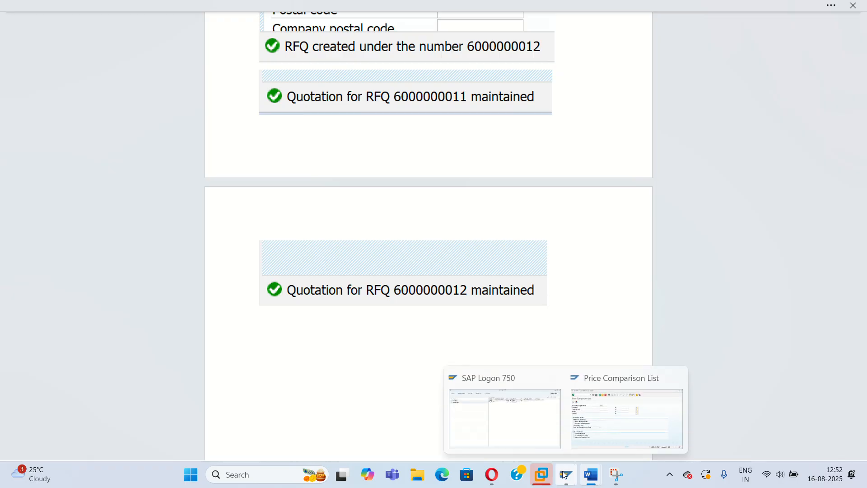
click(627, 416)
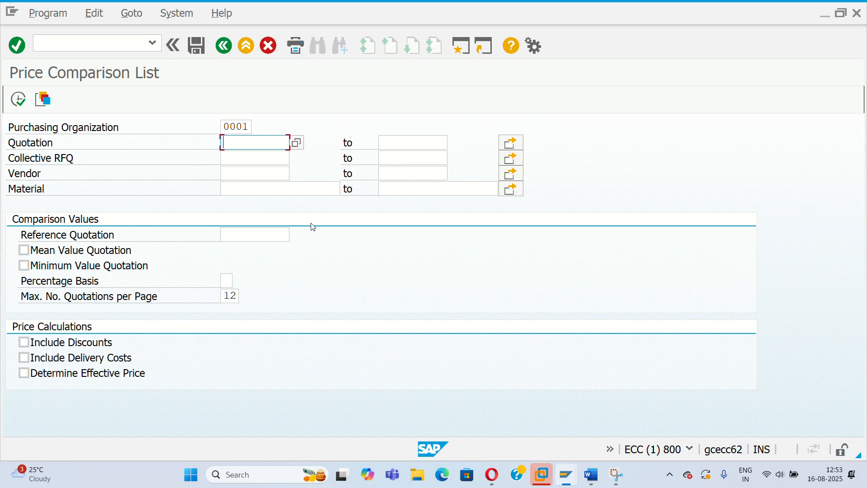
text(600)
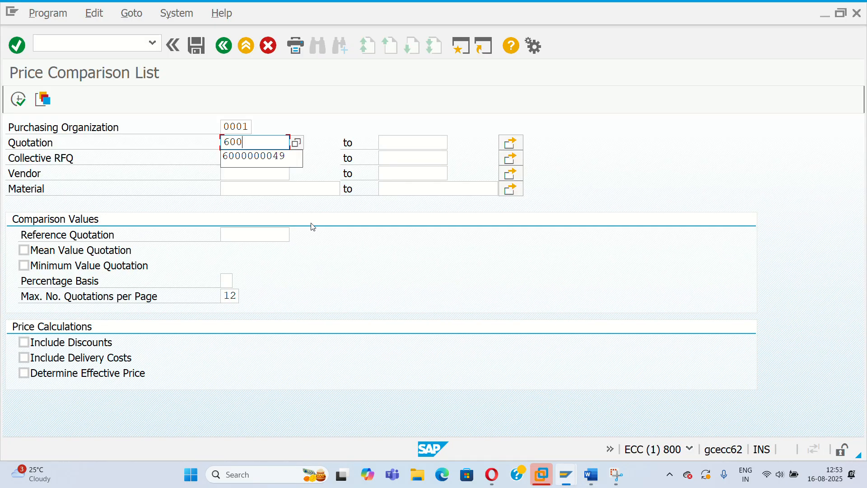
text(0000011)
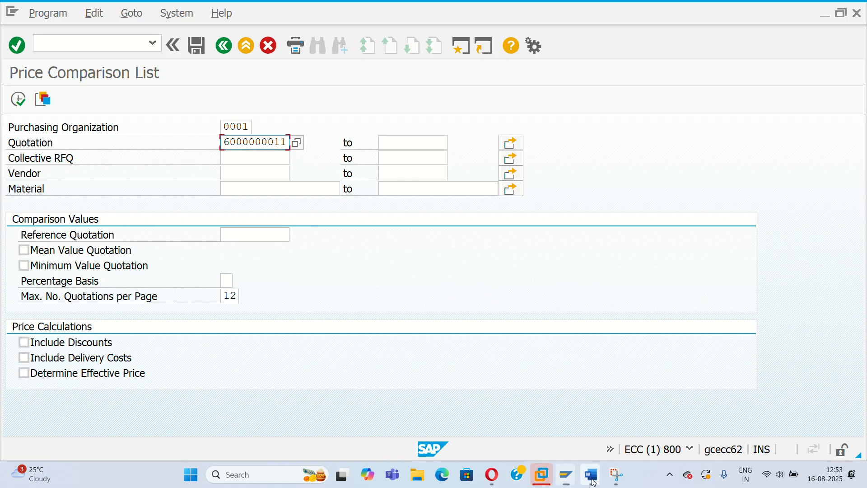
Step: Check the maintained RFQ numbers again in the MY SAP NOTES Word document and switch back to the SAP price comparison
mouse_move(591, 474)
click(651, 406)
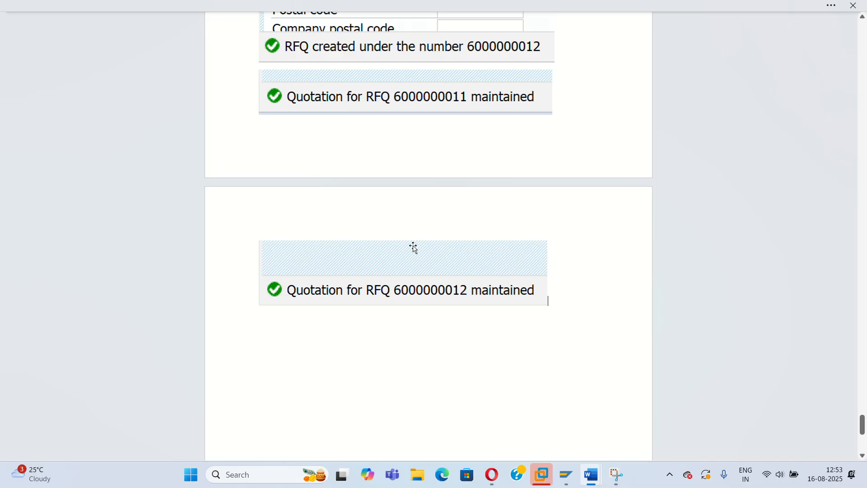
scroll(442, 247, down, 4)
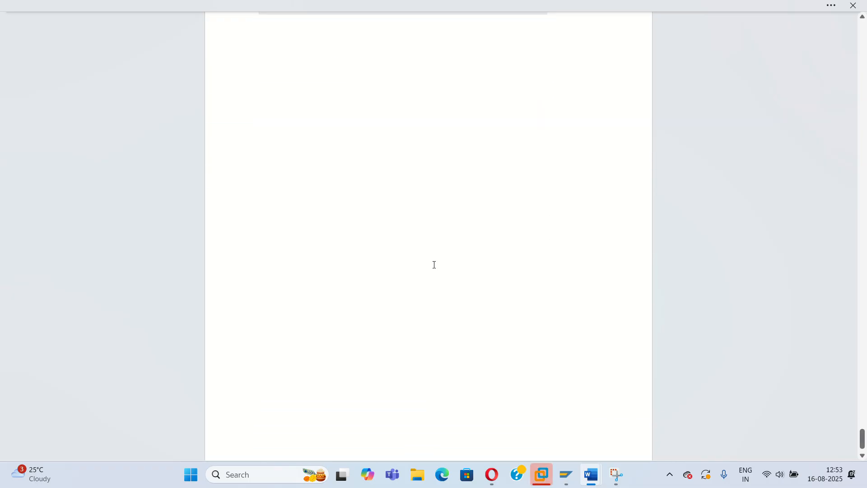
scroll(434, 265, up, 1)
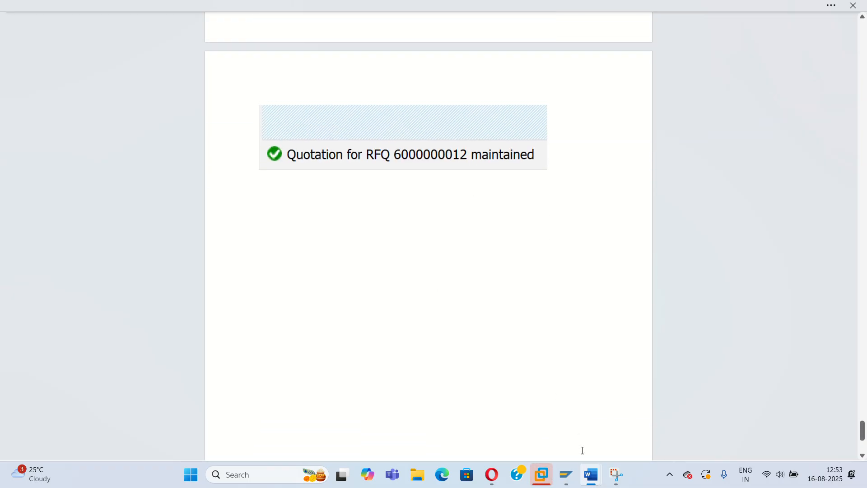
mouse_move(565, 480)
click(628, 407)
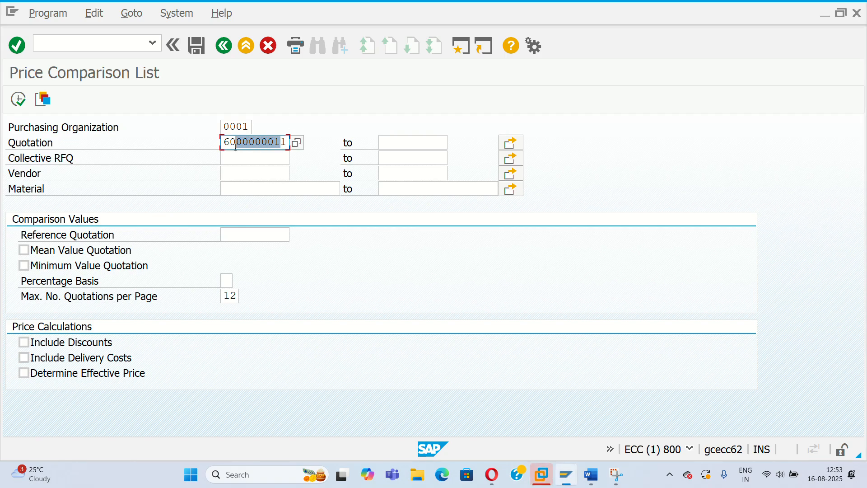
double_click(253, 142)
click(270, 144)
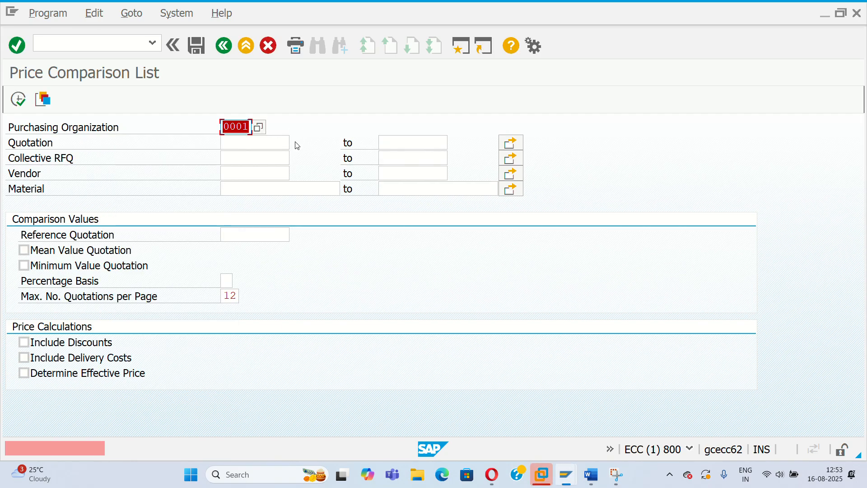
click(257, 141)
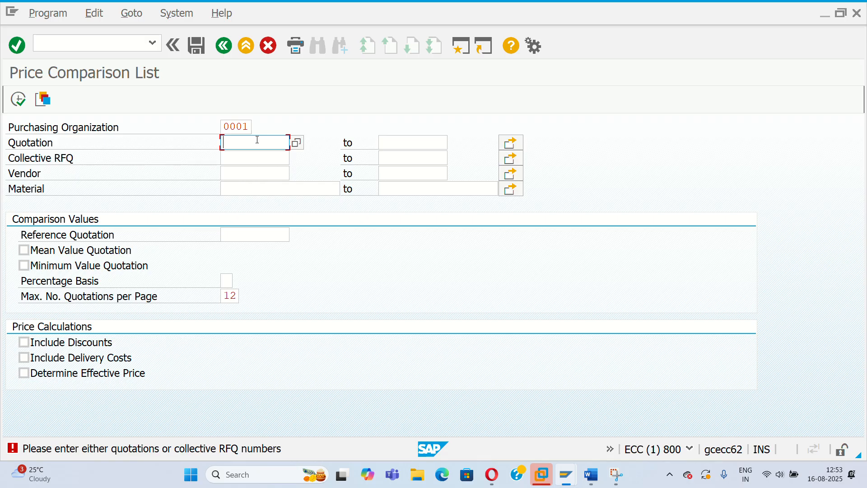
text(60000)
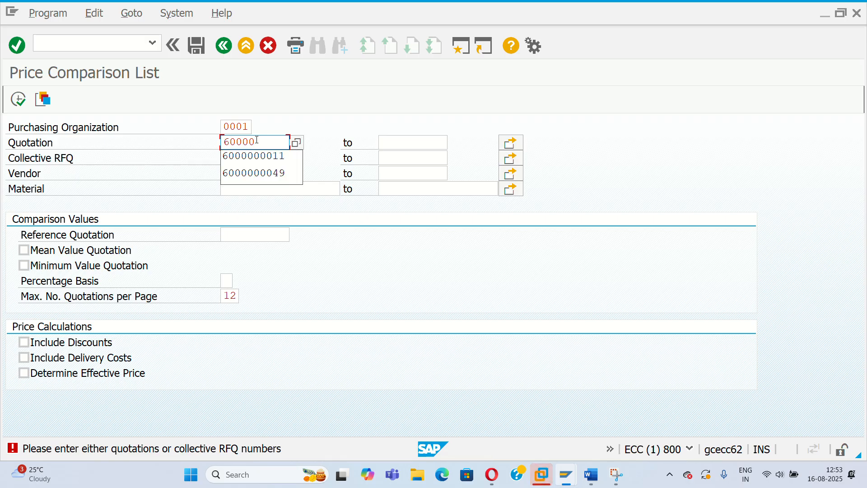
text(000011)
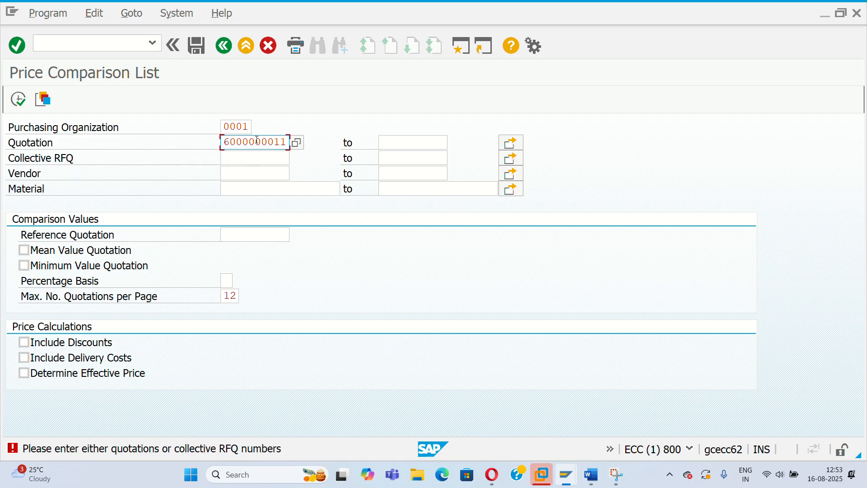
click(391, 144)
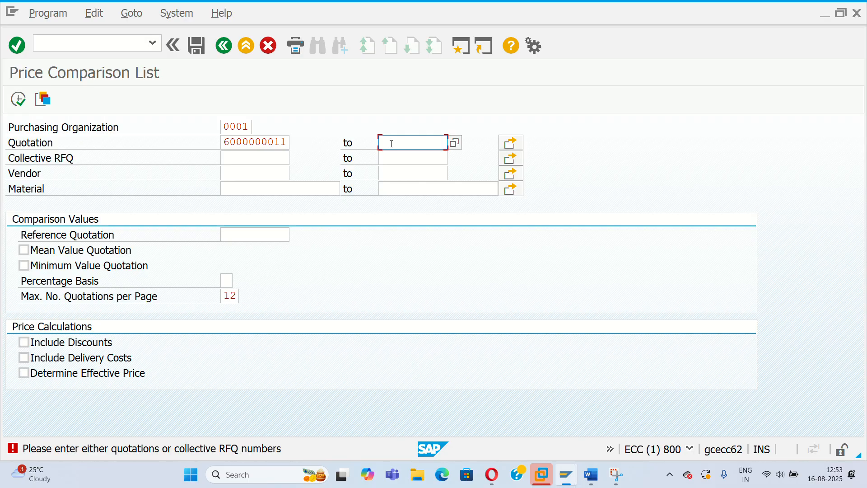
text(6000000012)
click(21, 99)
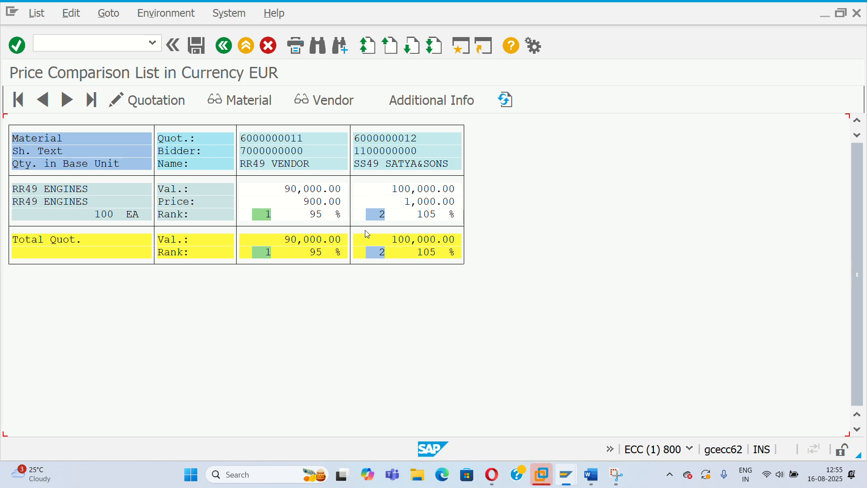
double_click(384, 139)
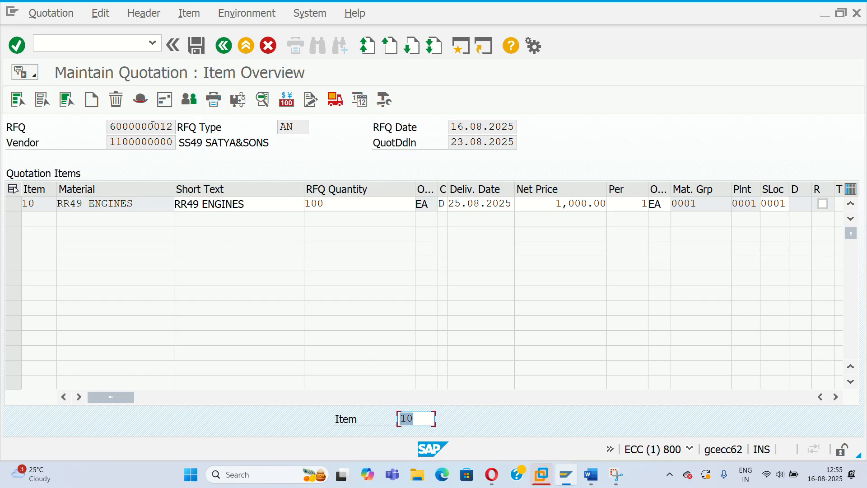
click(164, 100)
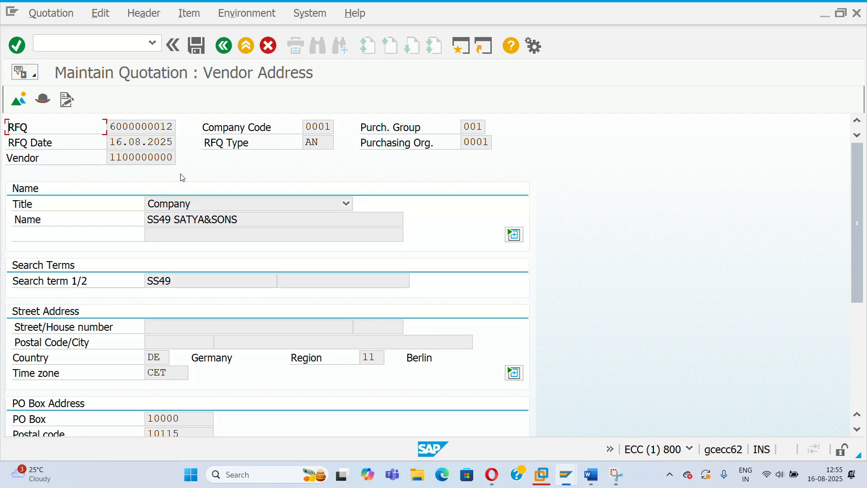
click(229, 45)
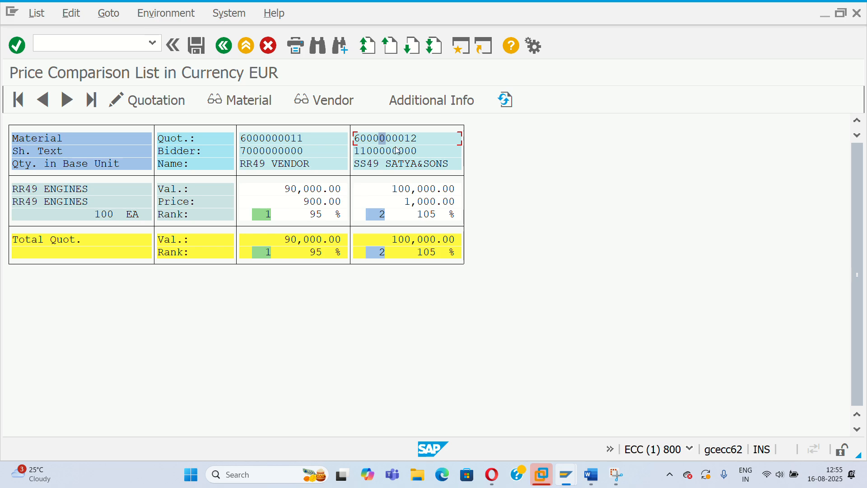
double_click(397, 154)
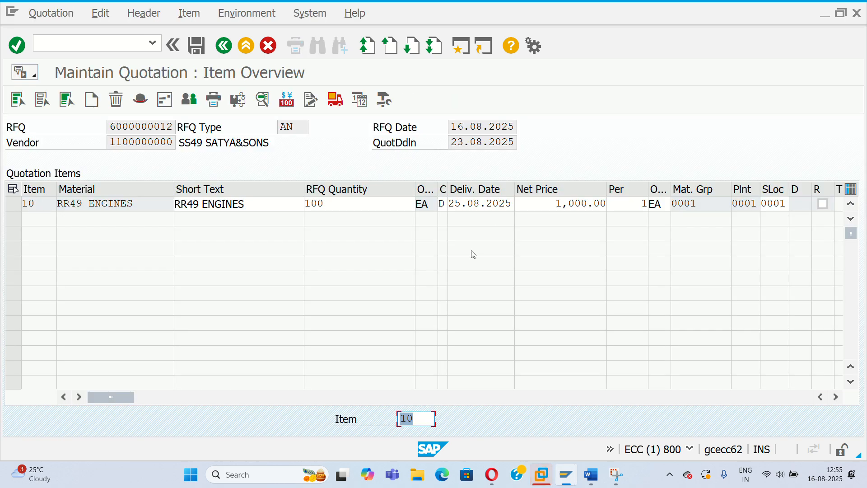
drag(124, 395, 228, 410)
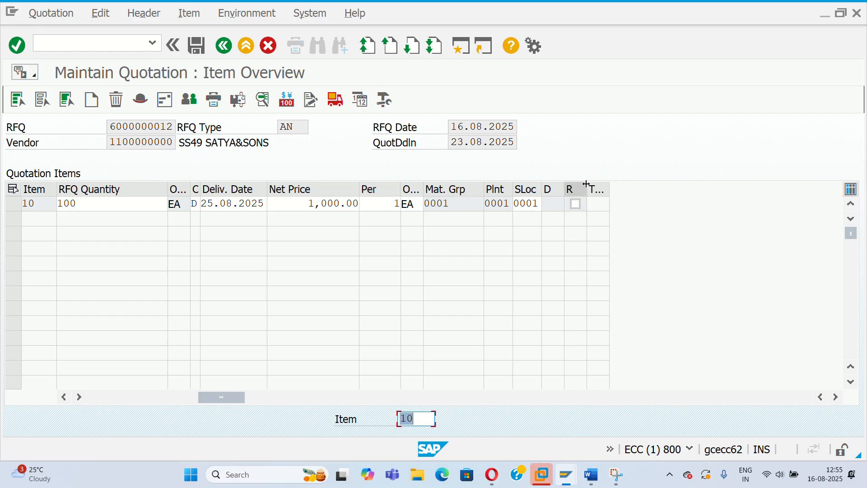
drag(587, 188, 612, 189)
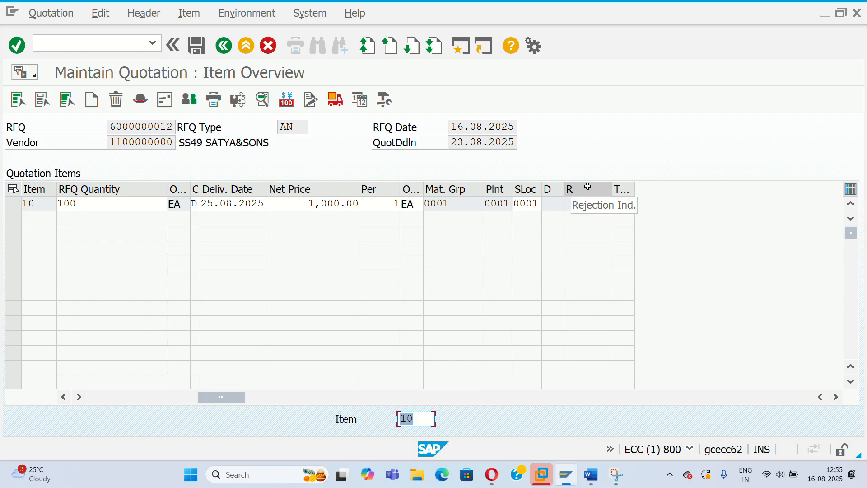
click(587, 205)
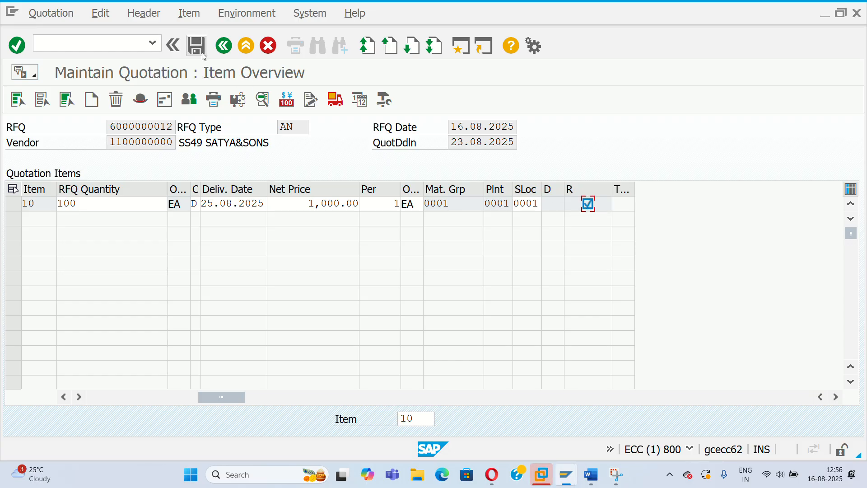
click(197, 47)
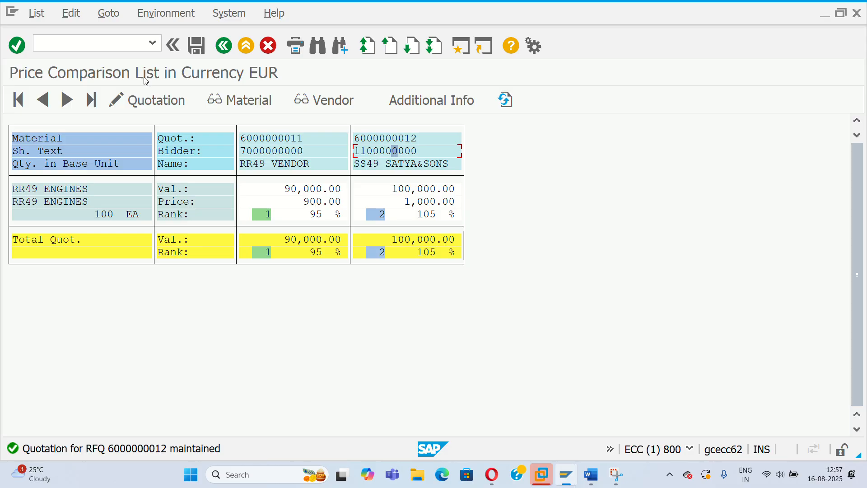
Step: Leave the price comparison list and open purchase order creation with transaction ME21N
click(107, 38)
text(/n)
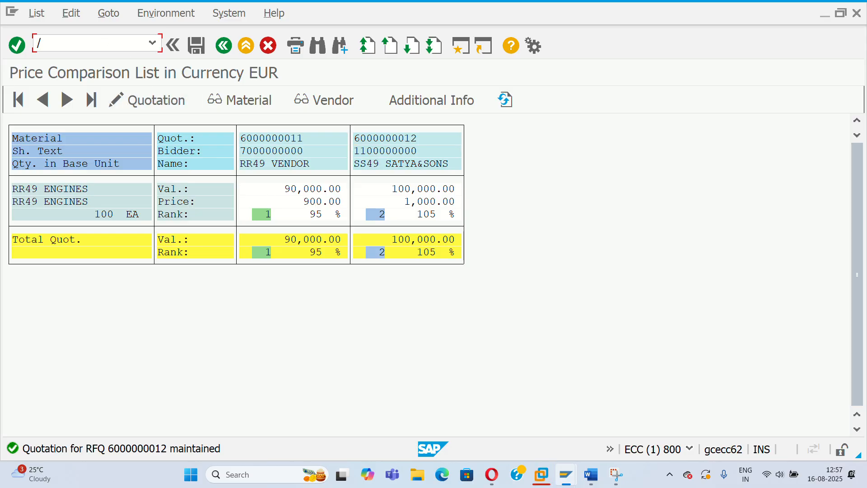
key(Return)
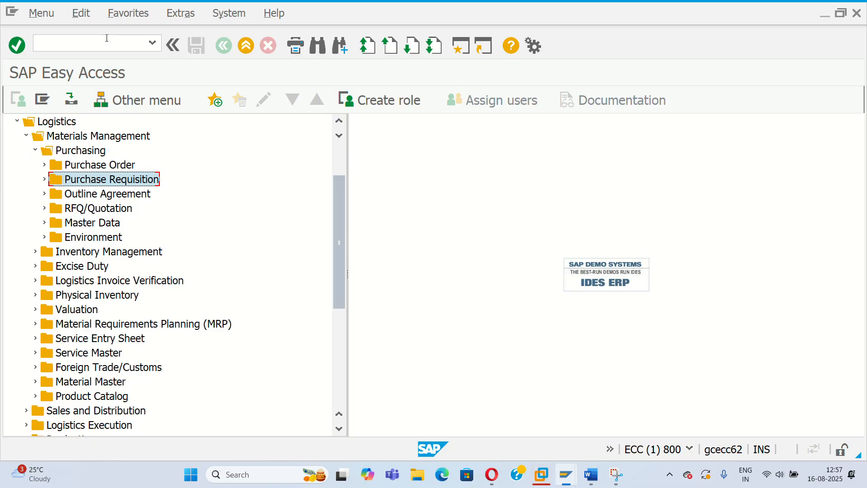
click(107, 37)
text(ME)
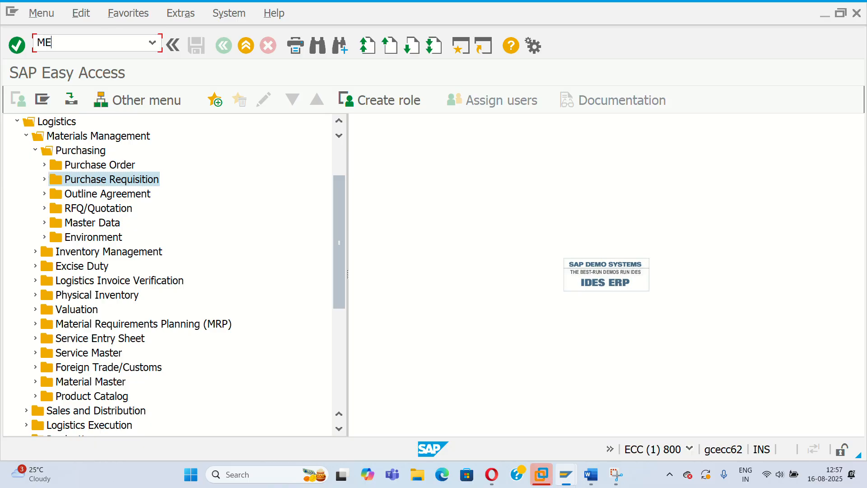
text(21N)
key(Return)
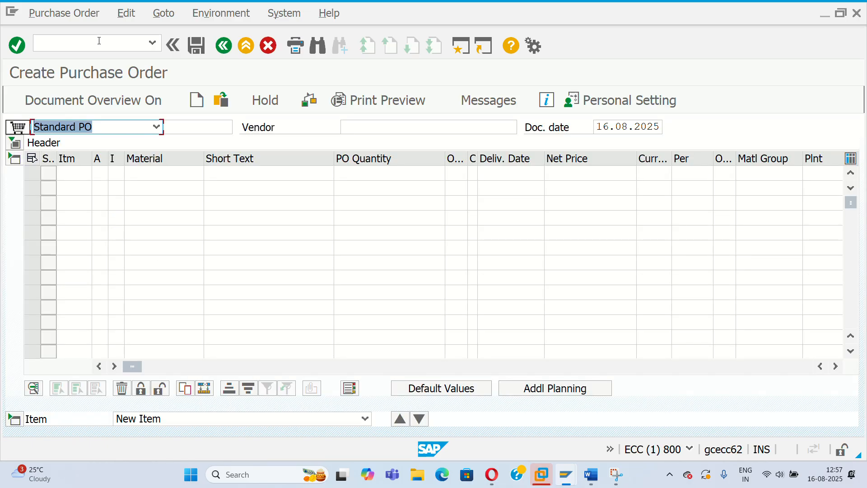
Step: Switch to the Word notes and copy the first vendor's number for the purchase order's vendor field
click(363, 122)
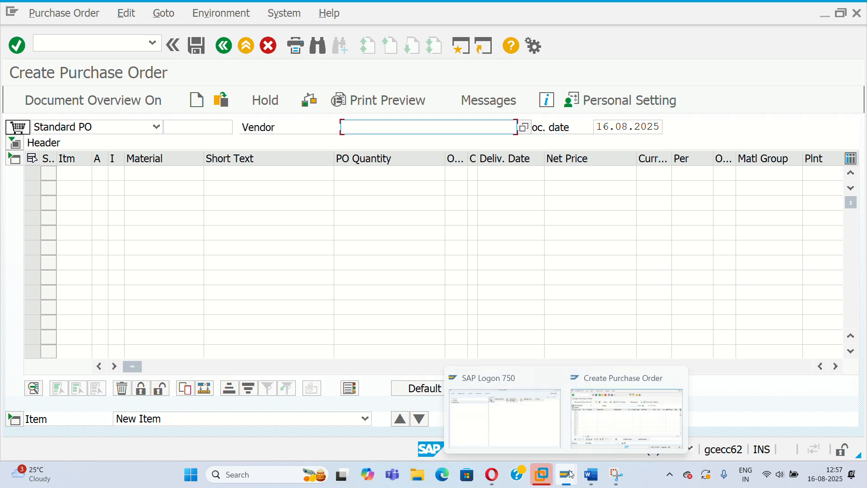
mouse_move(562, 476)
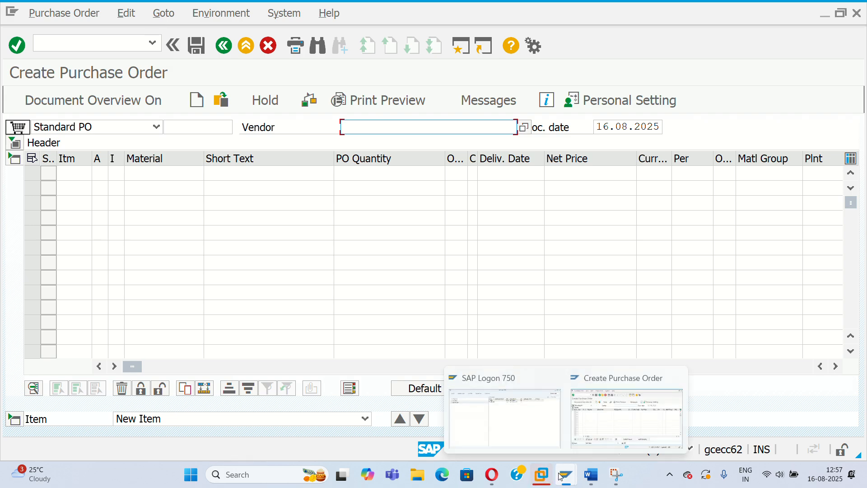
click(597, 477)
mouse_move(682, 415)
click(656, 434)
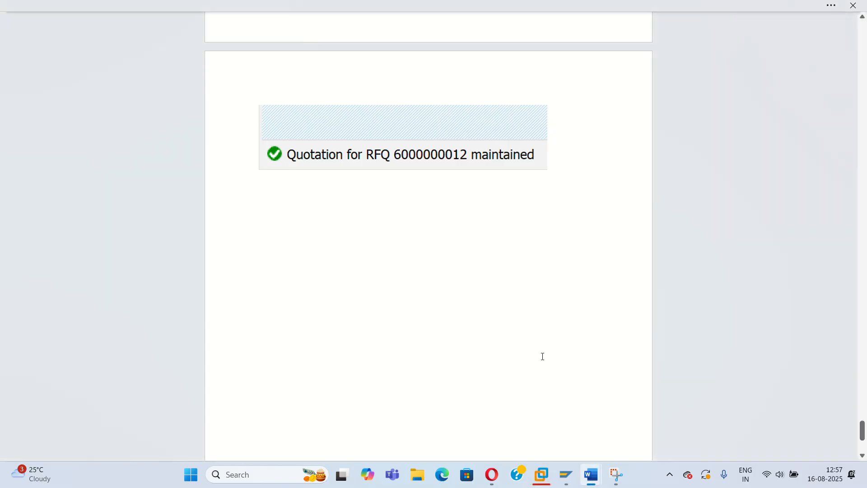
scroll(499, 319, up, 10)
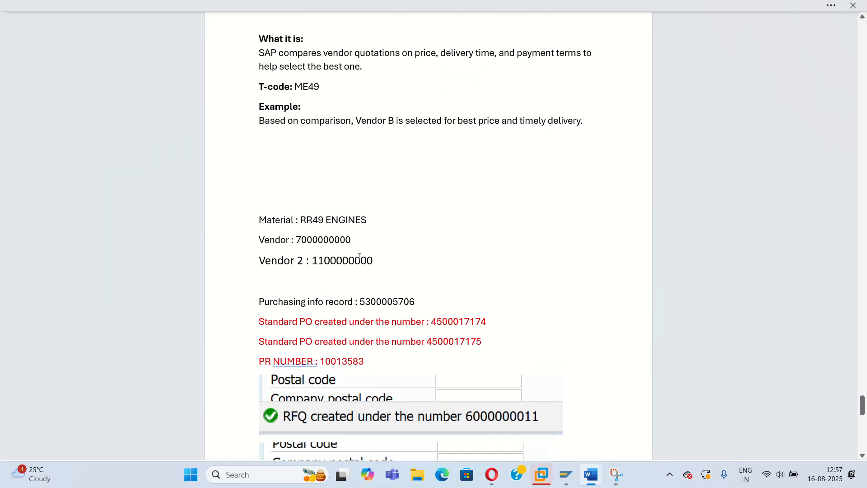
drag(351, 240, 296, 243)
key(ctrl+c)
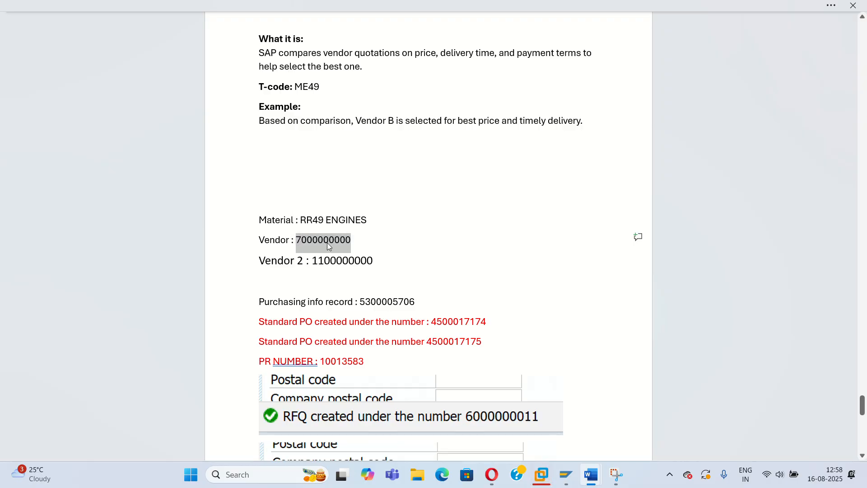
Step: Return to the SAP purchase order and enter the copied vendor number as its vendor
mouse_move(541, 474)
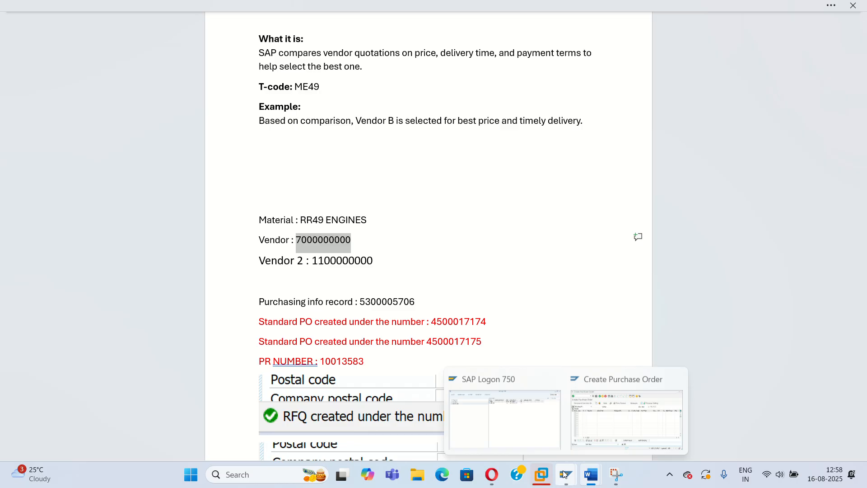
click(599, 424)
click(406, 127)
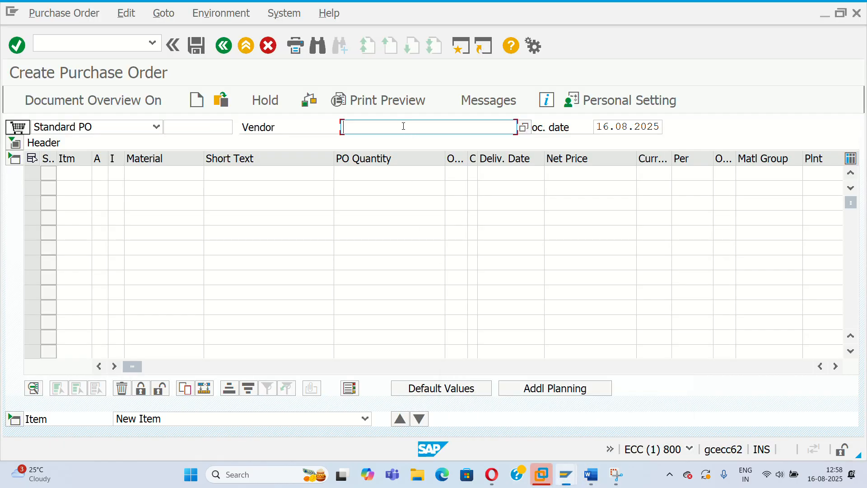
key(ctrl+v)
key(Return)
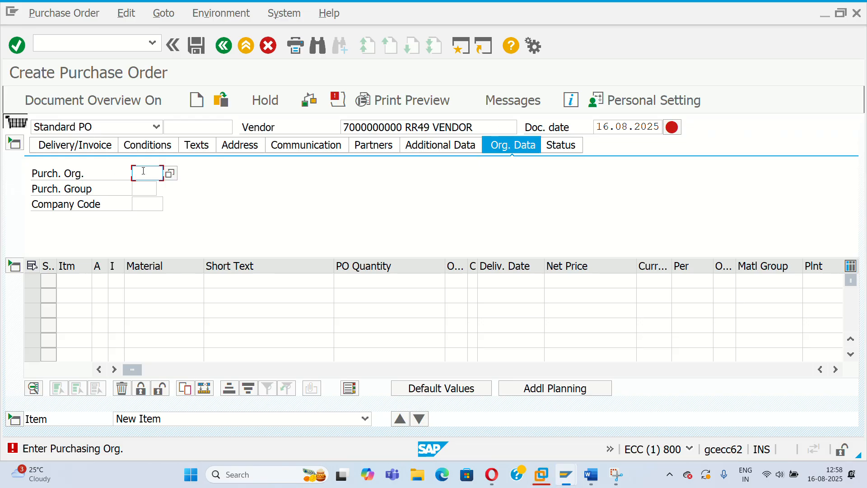
text(00)
key(BackSpace)
key(BackSpace)
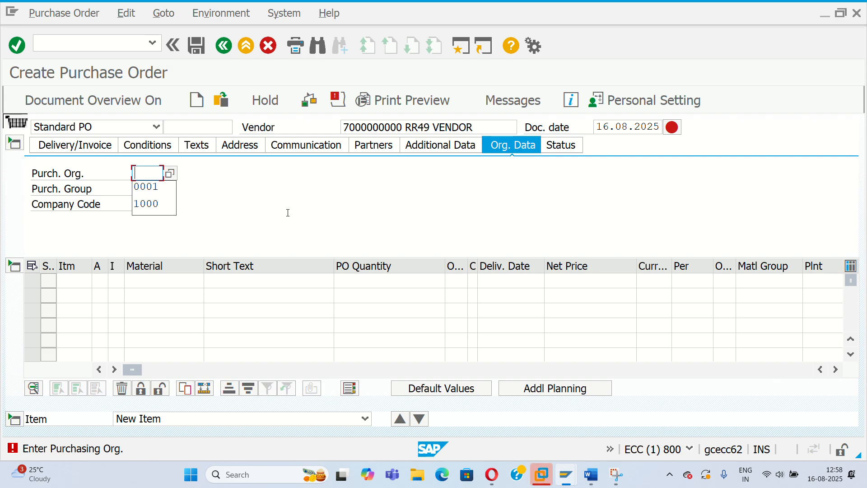
Step: Select the first item's purchase requisition cell, switch to the Word notes, and copy PR number 10013583
drag(133, 370, 473, 388)
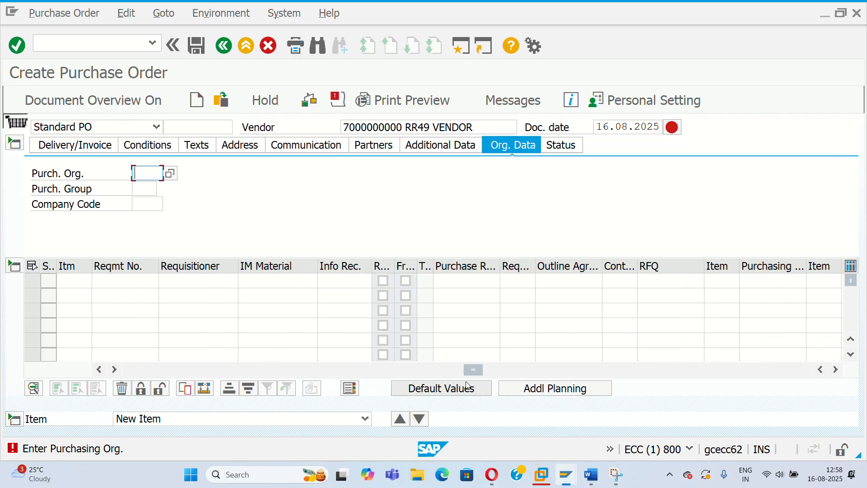
click(451, 280)
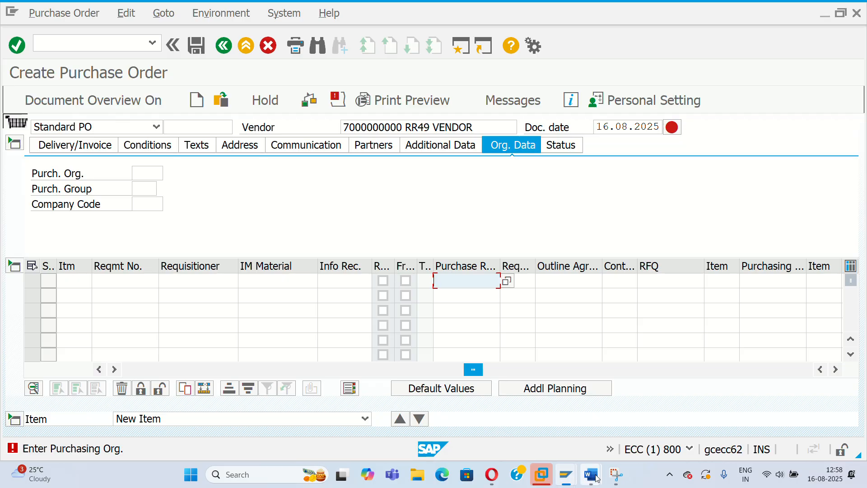
mouse_move(597, 478)
click(617, 421)
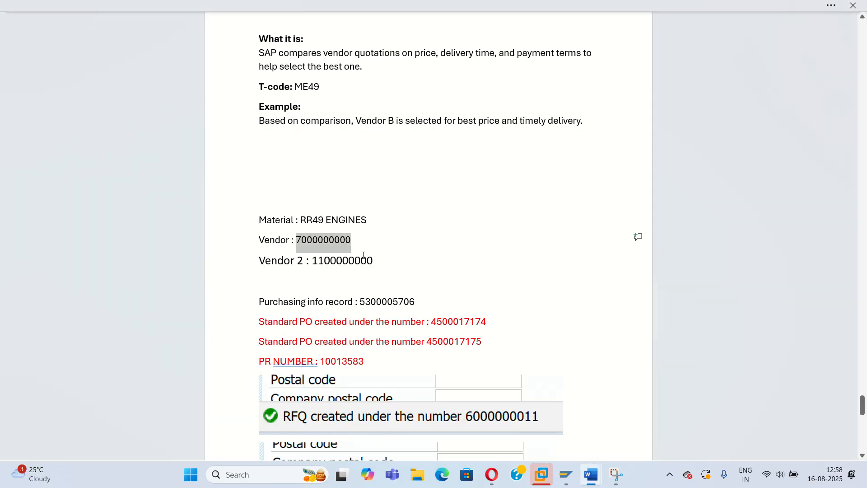
scroll(363, 256, down, 4)
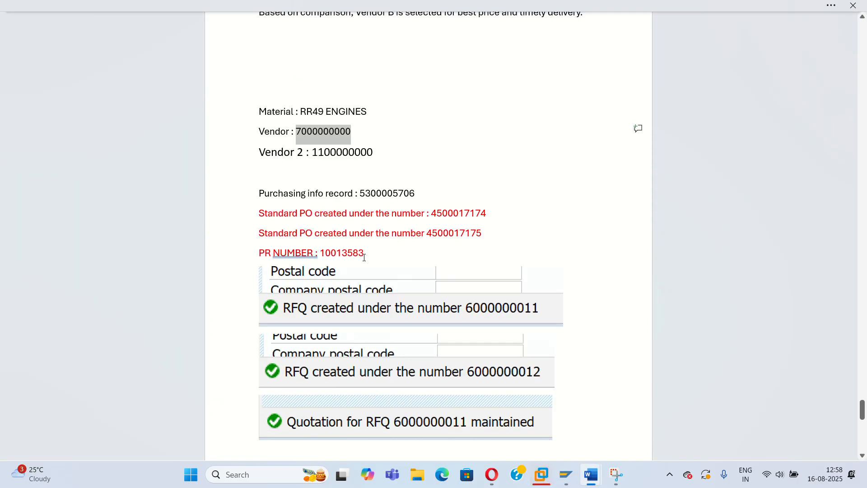
scroll(364, 257, down, 6)
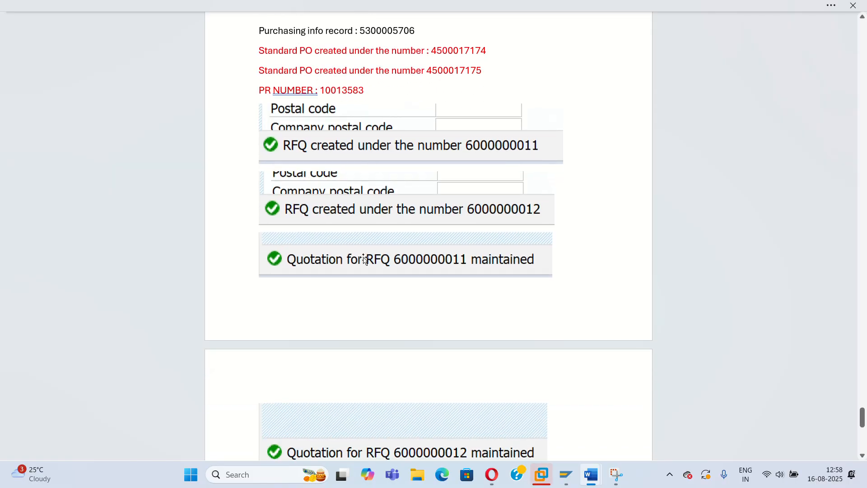
scroll(364, 257, down, 6)
scroll(364, 259, up, 7)
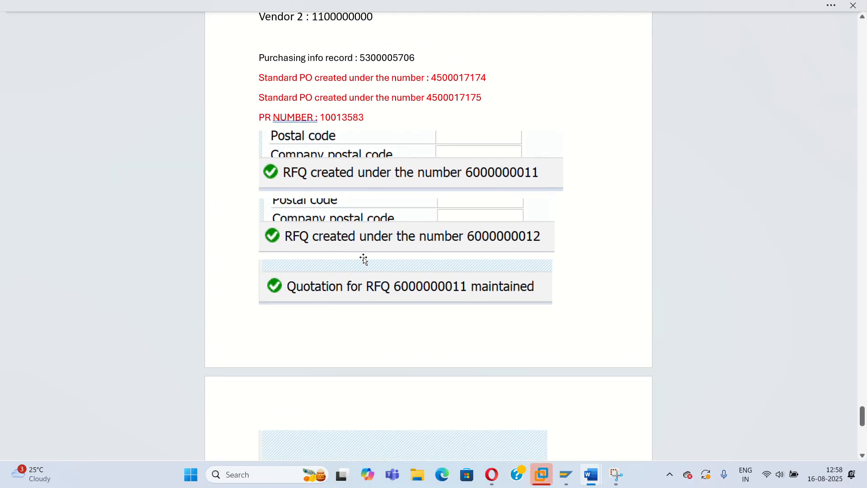
scroll(364, 258, up, 3)
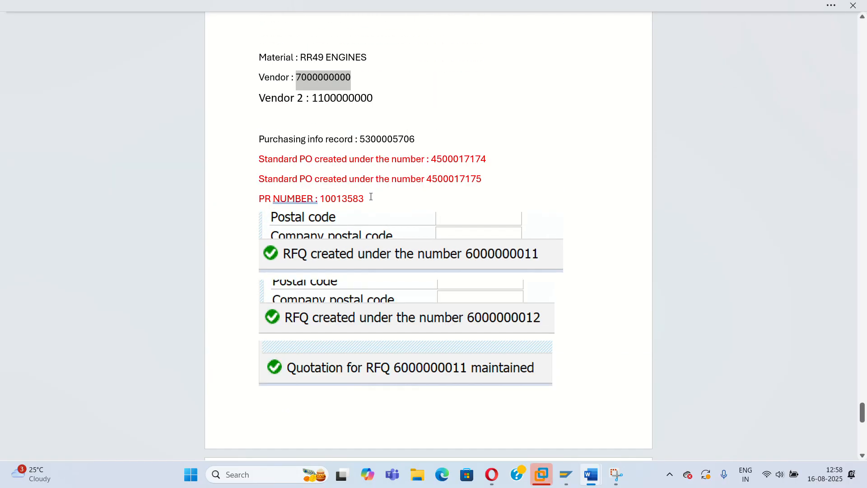
drag(371, 197, 321, 199)
key(ctrl+c)
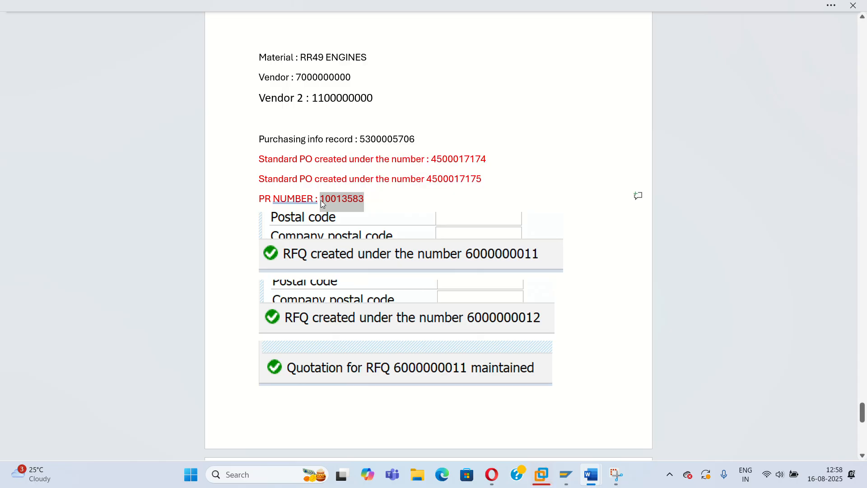
Step: Switch back to SAP and enter requisition 10013583 in the first item's purchase requisition cell
mouse_move(566, 475)
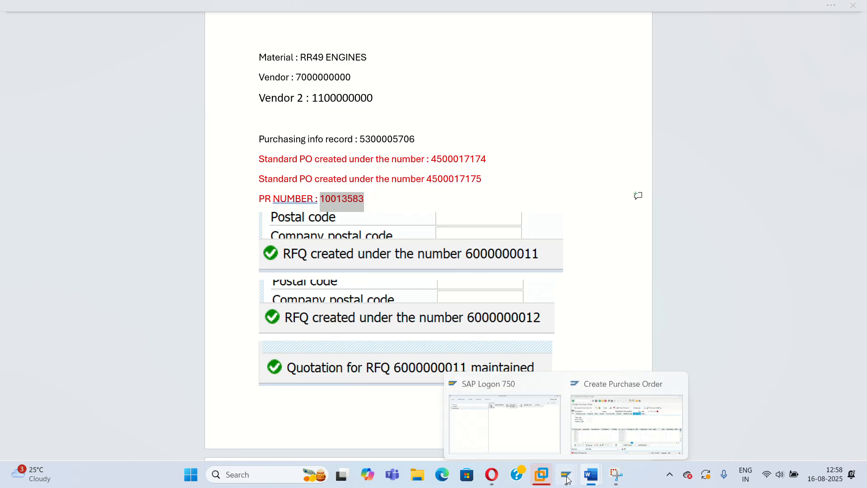
click(590, 420)
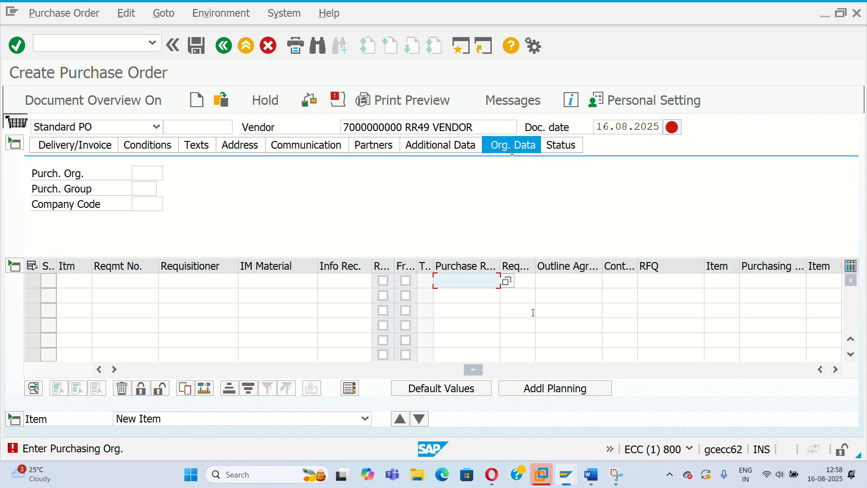
key(ctrl+v)
key(Return)
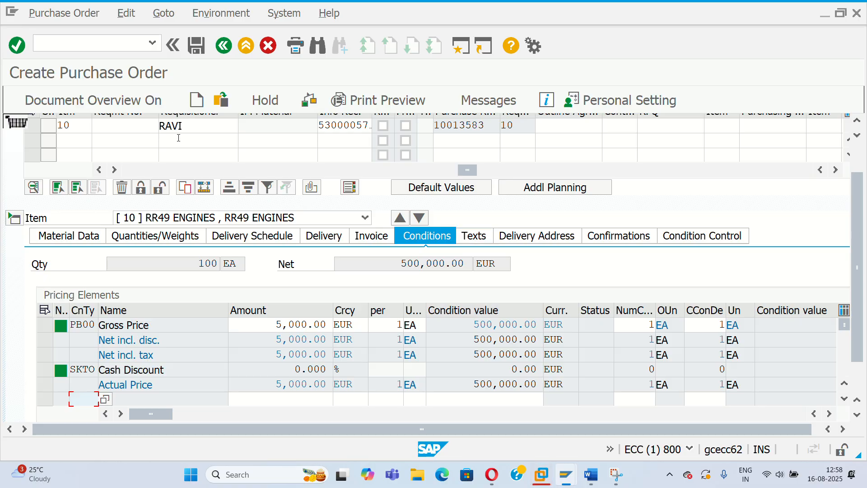
Step: Abandon the unsaved purchase order and start a blank one with transaction ME21N
scroll(180, 143, up, 2)
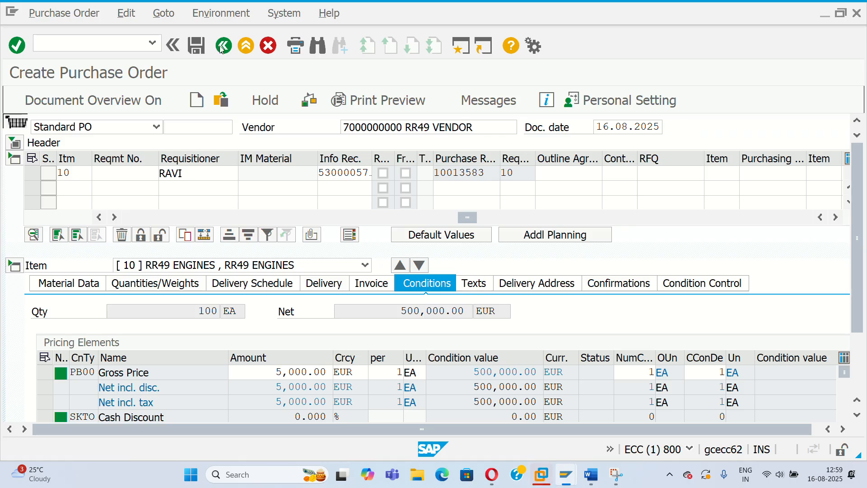
click(99, 44)
text(/N)
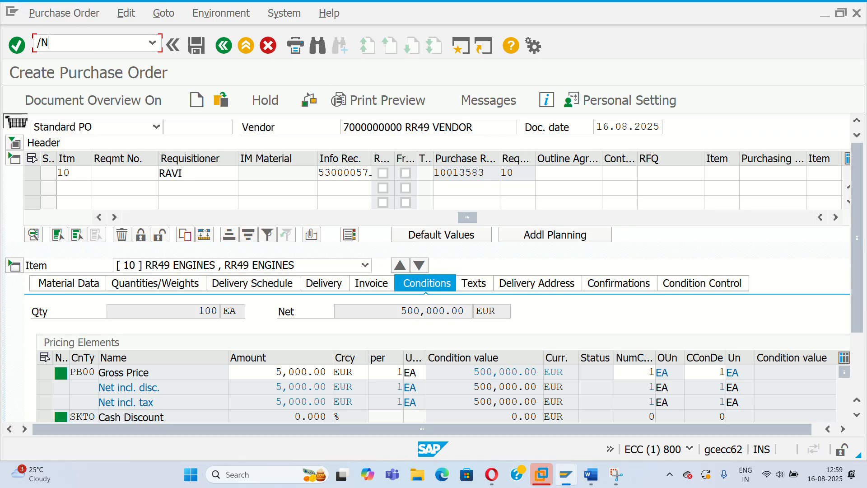
key(Return)
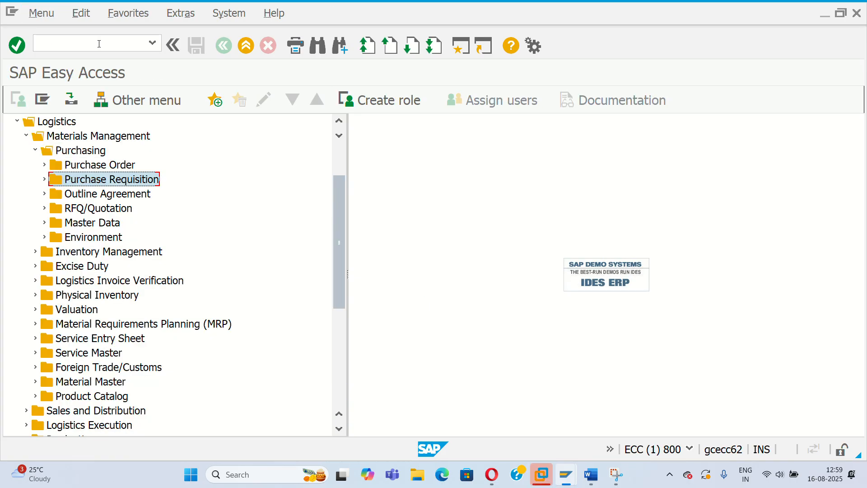
click(81, 49)
text(ME)
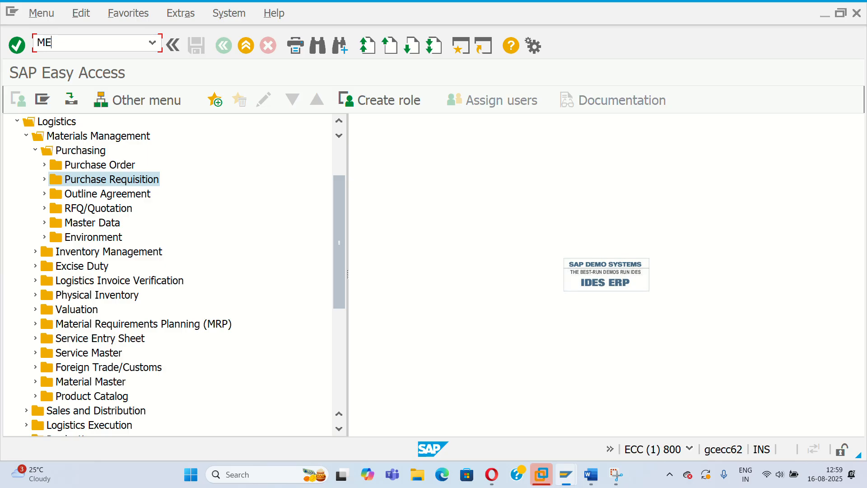
text(21N)
key(Return)
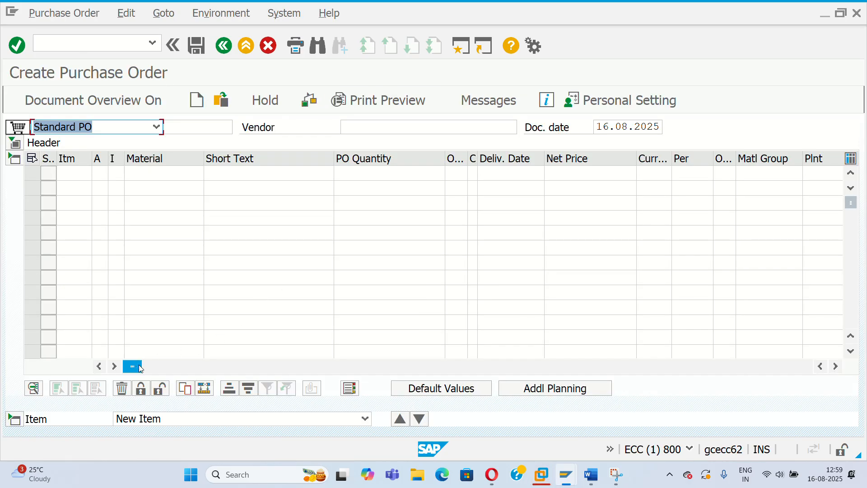
Step: Reference purchase requisition 10013583 in the first item without entering a vendor, and review the adopted item details across the item overview
drag(143, 368, 394, 367)
drag(398, 398, 435, 405)
click(695, 172)
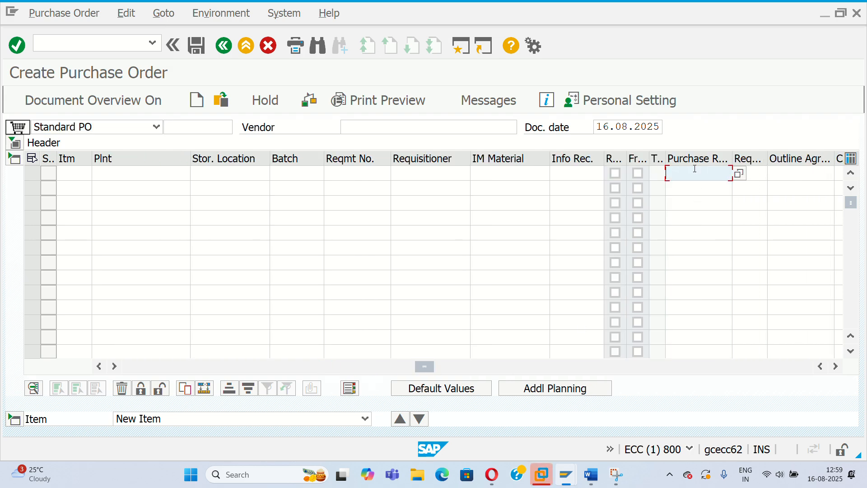
text(10013583)
key(Return)
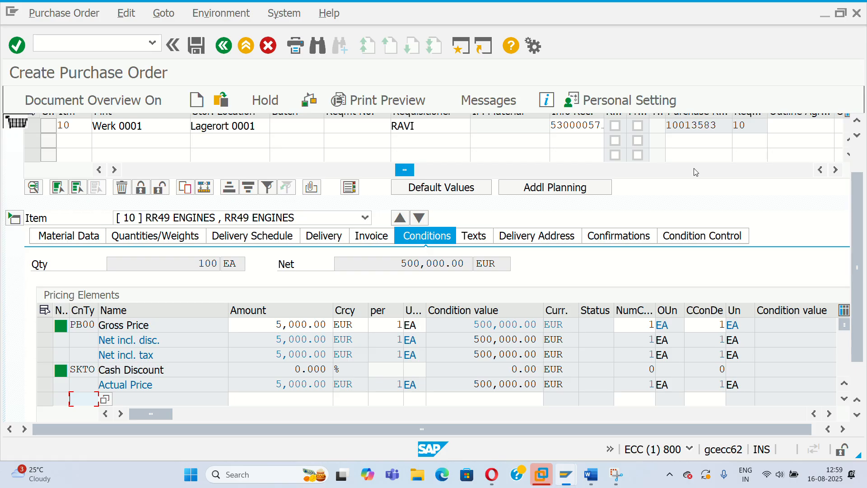
scroll(397, 171, up, 3)
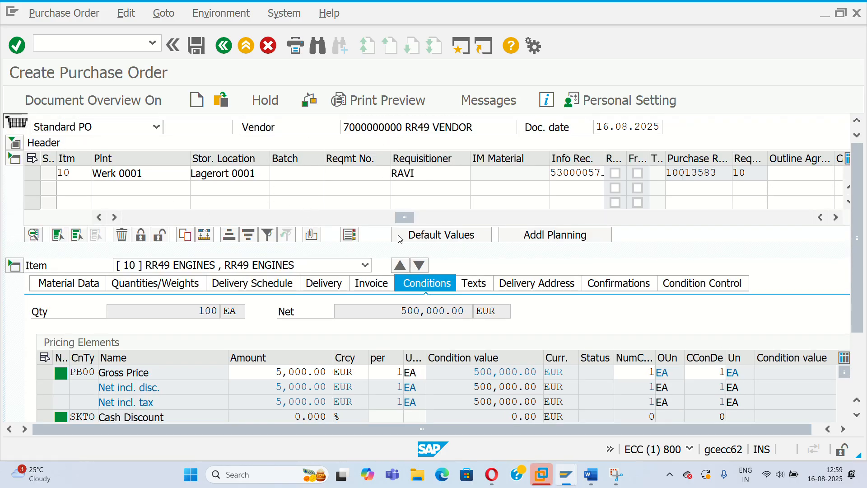
drag(403, 218, 132, 219)
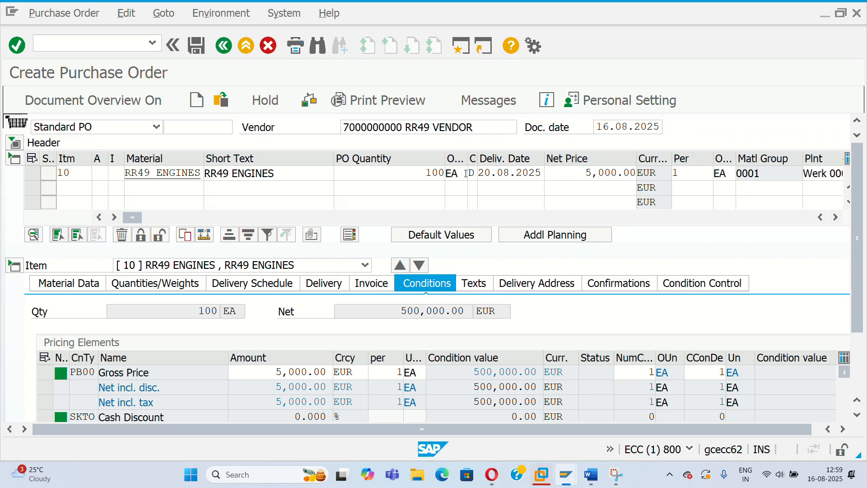
drag(137, 220, 388, 223)
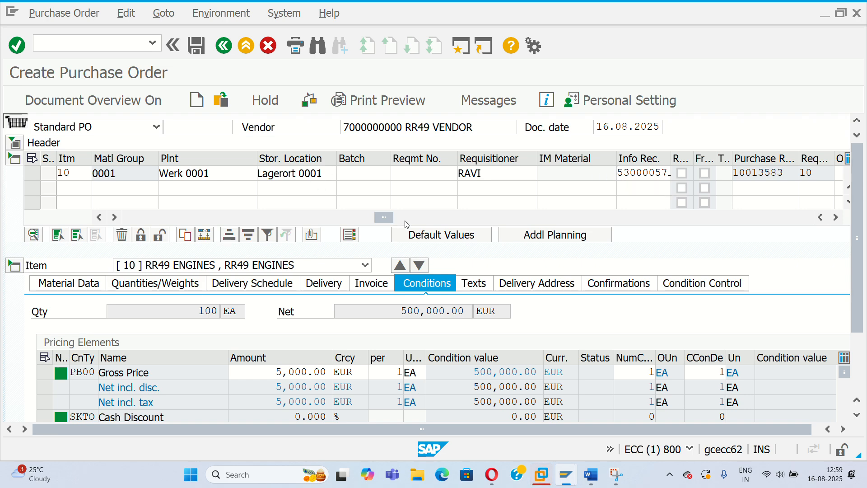
drag(379, 218, 126, 211)
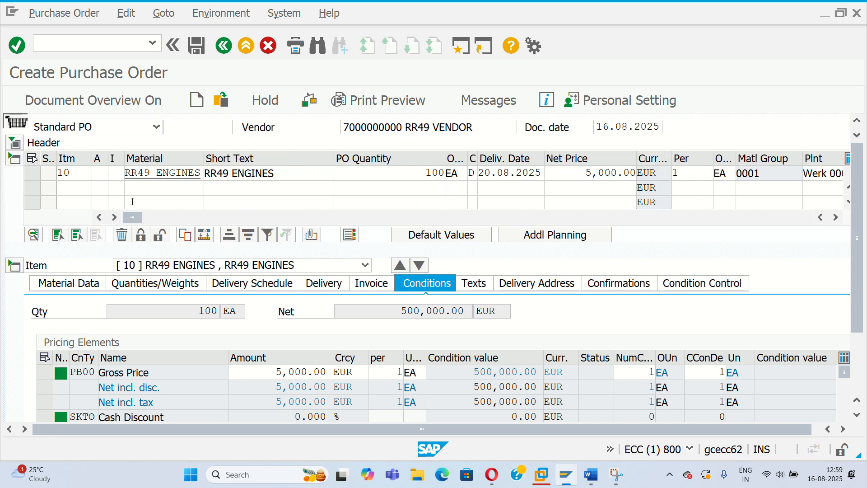
Step: Set the net price of item 10, RR49 ENGINES, to 800 EUR
click(620, 176)
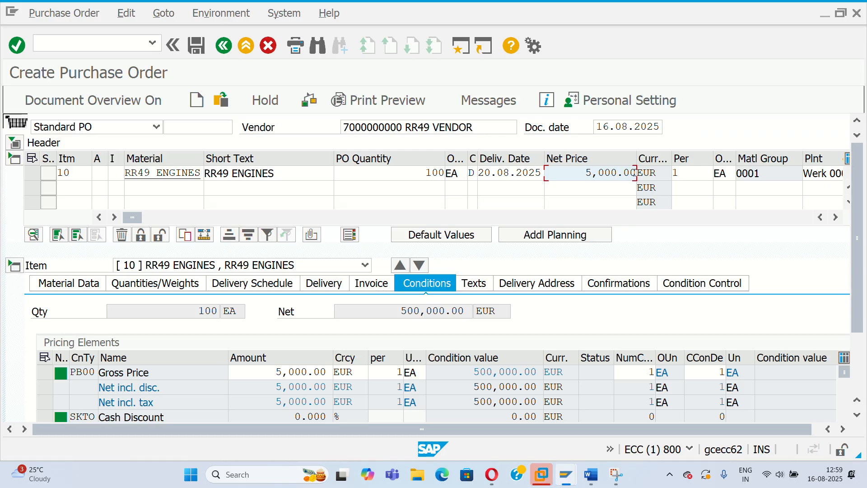
key(BackSpace)
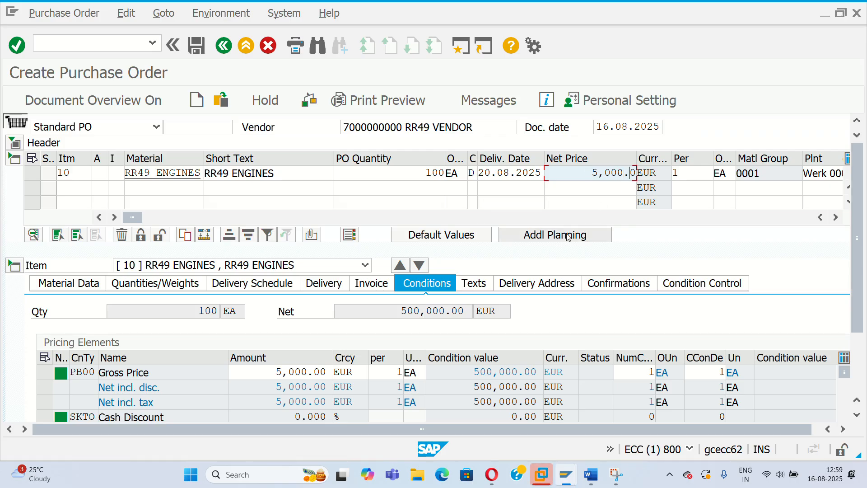
key(BackSpace)
key(BackSpace)
key(BackSpace)
key(BackSpace)
key(BackSpace)
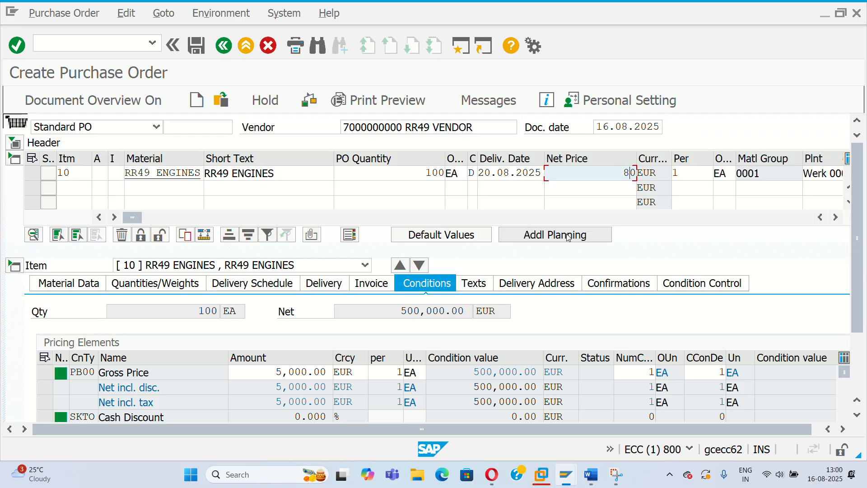
text(80)
key(Return)
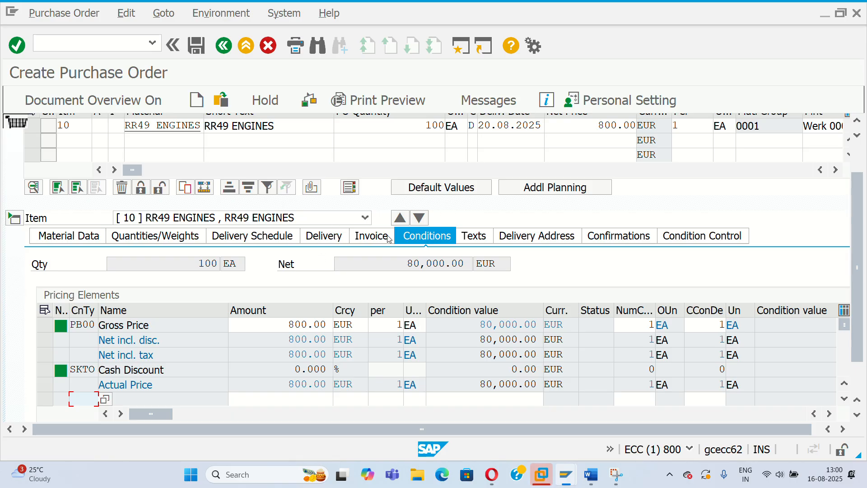
Step: Mark item 10 as Final Invoice in its invoice data and run the document check on the purchase order
click(370, 235)
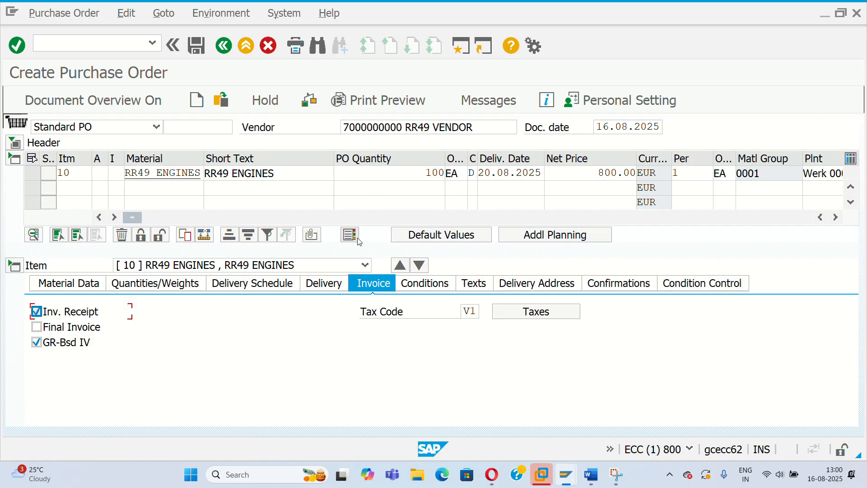
click(37, 327)
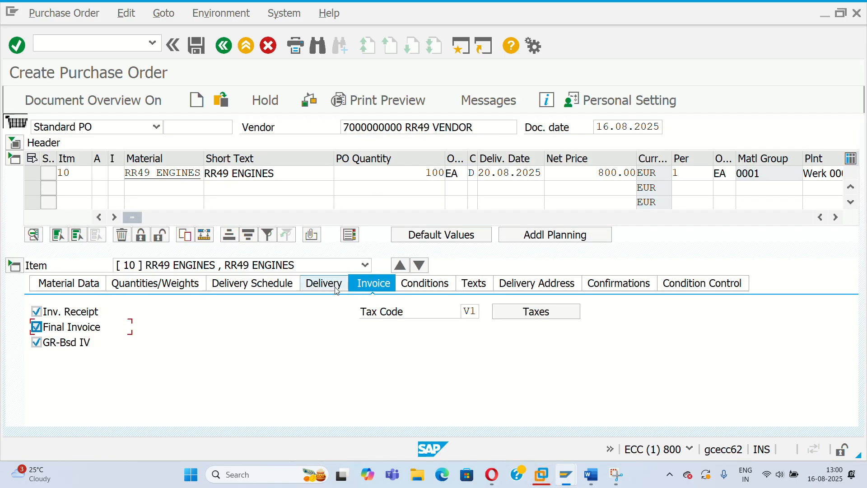
click(309, 100)
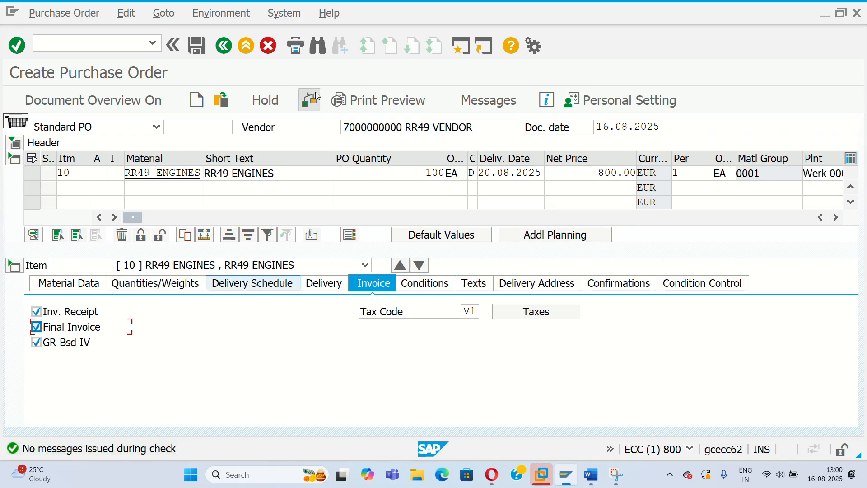
Step: Preview the purchase order printout, examine its delivery, item and price details, and return to the order
click(362, 97)
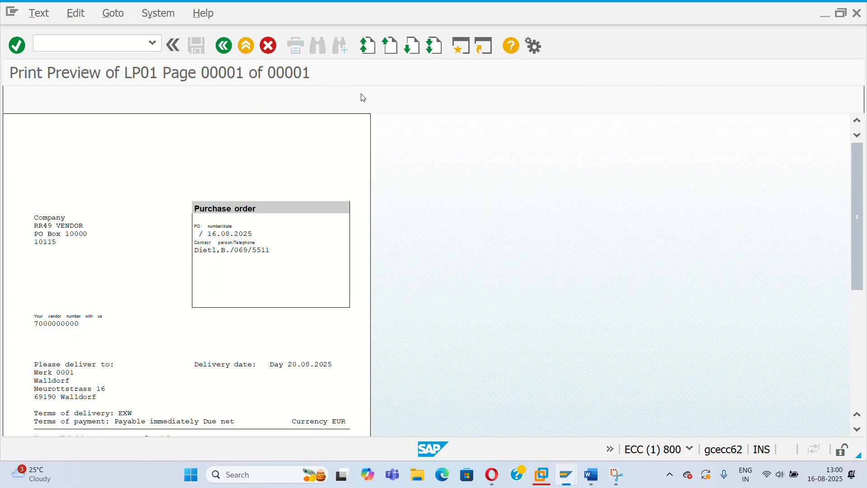
scroll(227, 207, down, 2)
scroll(228, 207, down, 3)
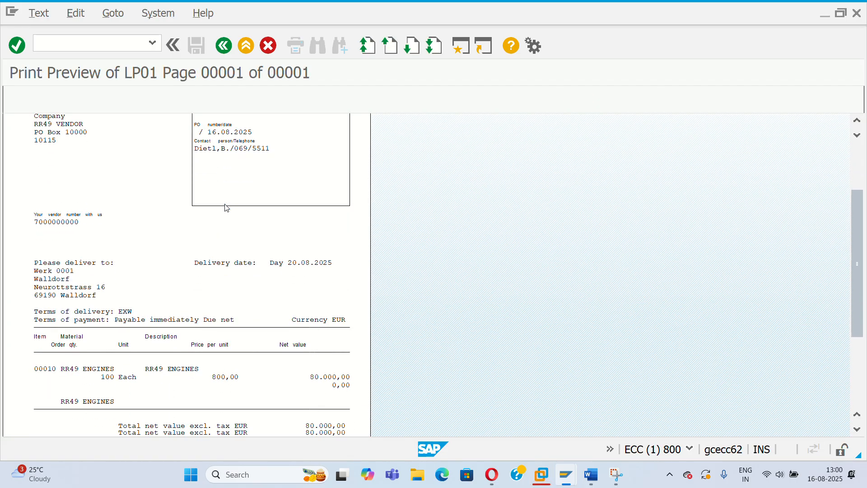
scroll(228, 207, up, 1)
scroll(227, 208, down, 1)
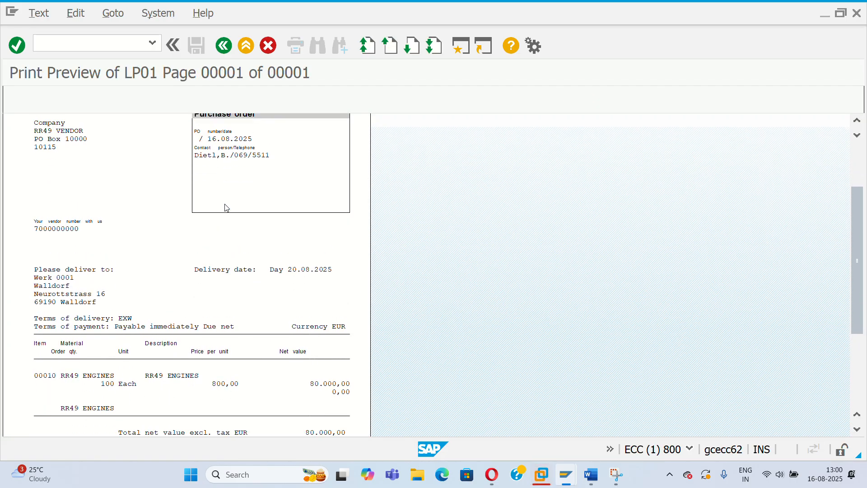
scroll(268, 160, down, 3)
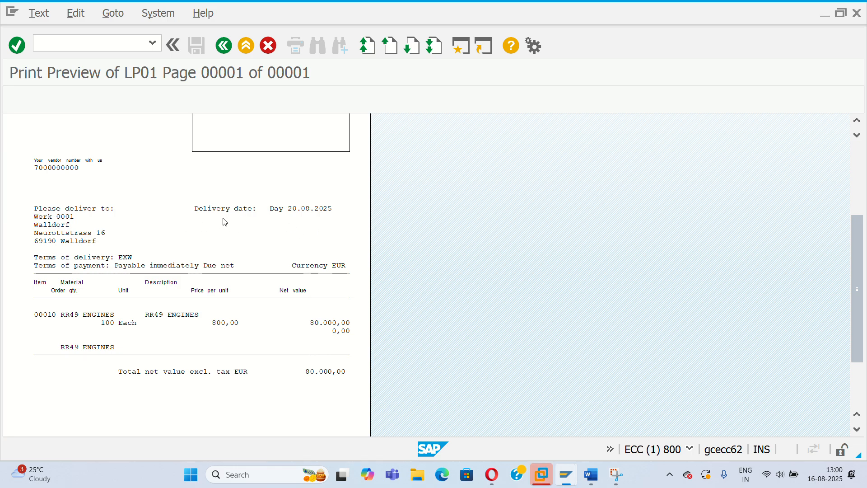
scroll(156, 228, down, 1)
scroll(155, 231, down, 5)
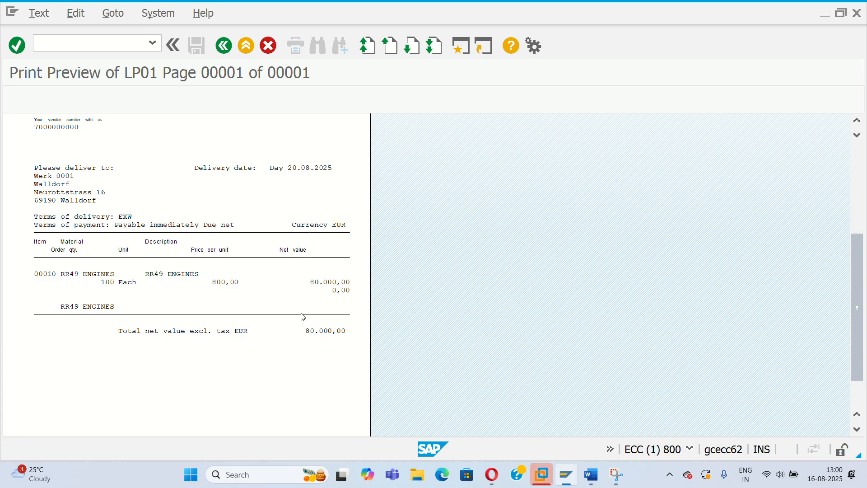
scroll(249, 324, down, 5)
scroll(252, 324, up, 10)
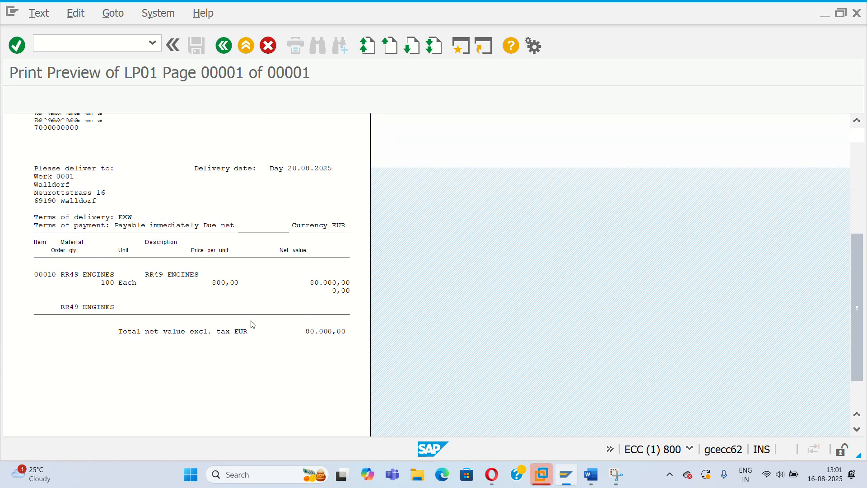
click(224, 46)
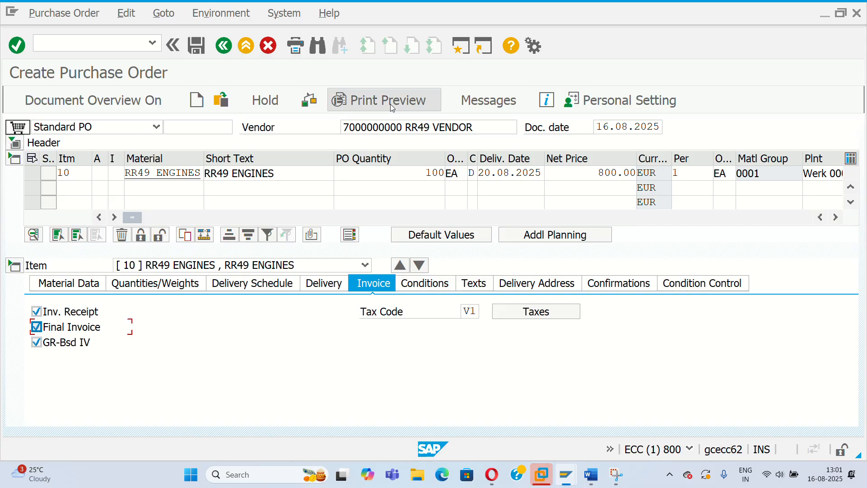
Step: Review item 10's info record and requisition reference in the item overview, and save the purchase order
drag(132, 217, 454, 226)
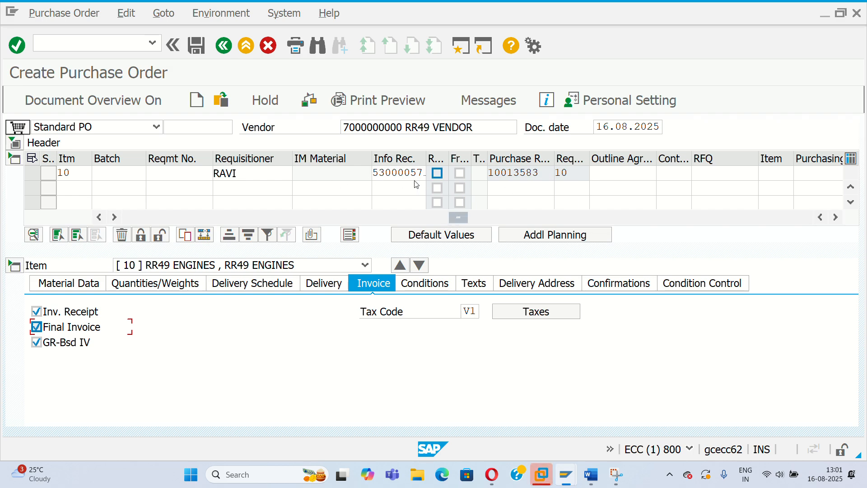
drag(454, 212, 131, 203)
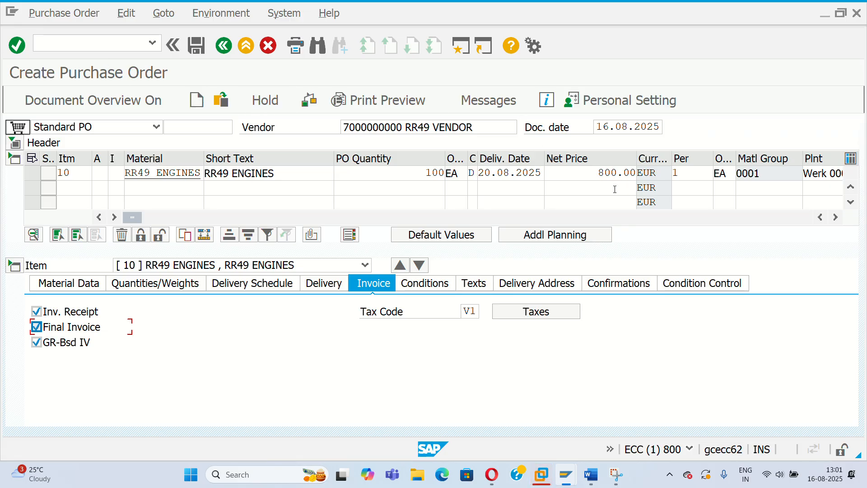
click(202, 49)
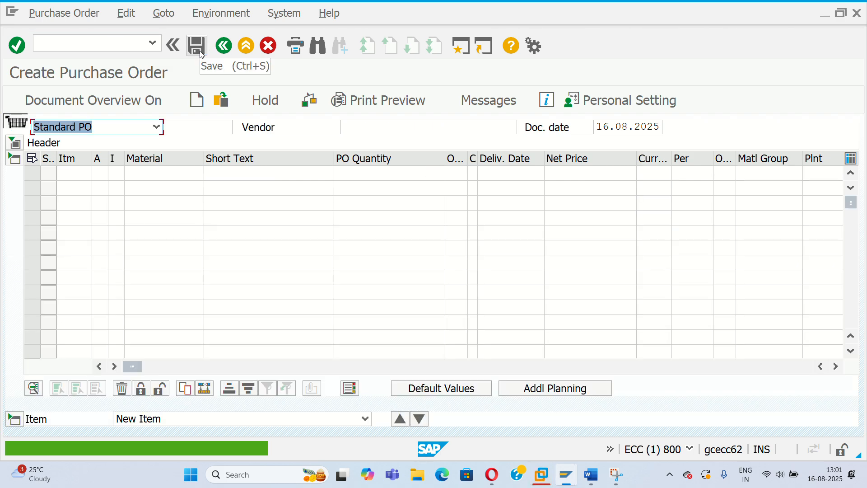
click(239, 453)
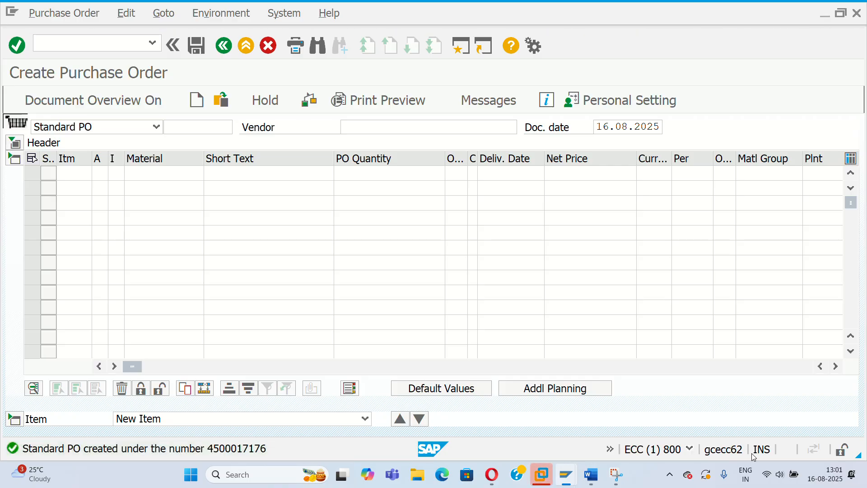
Step: Capture a screen snippet of the status message showing the new purchase order number and copy it
click(669, 475)
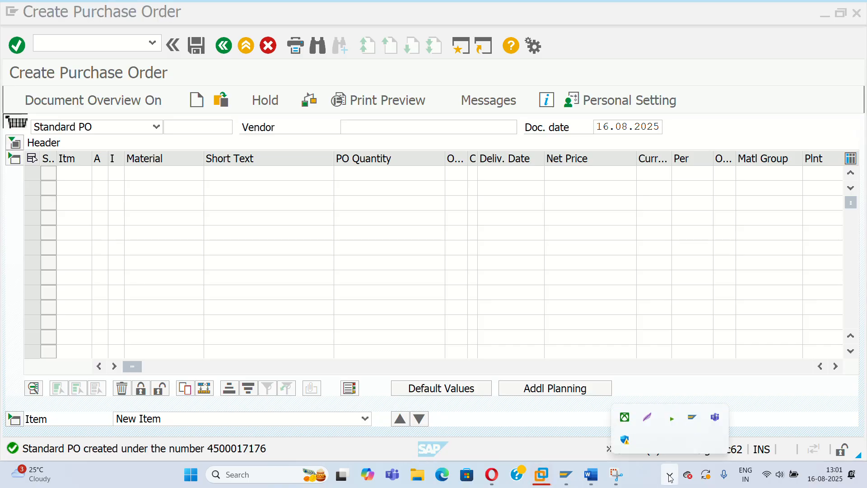
click(647, 417)
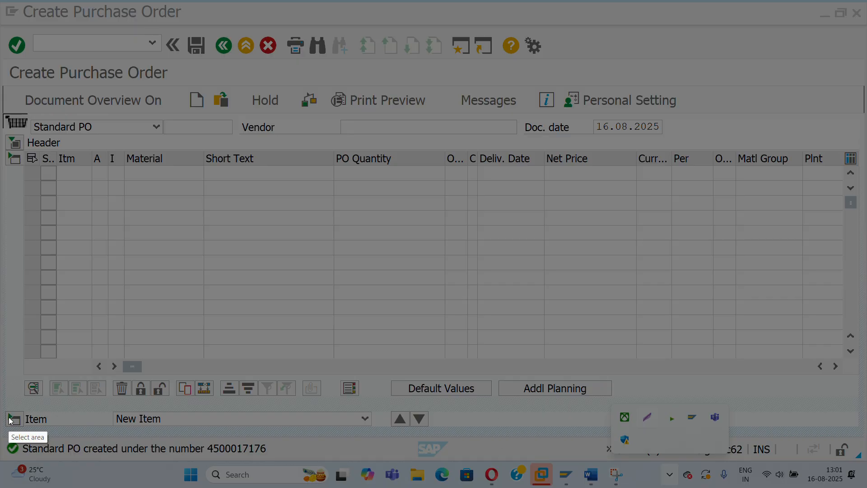
drag(4, 421, 282, 467)
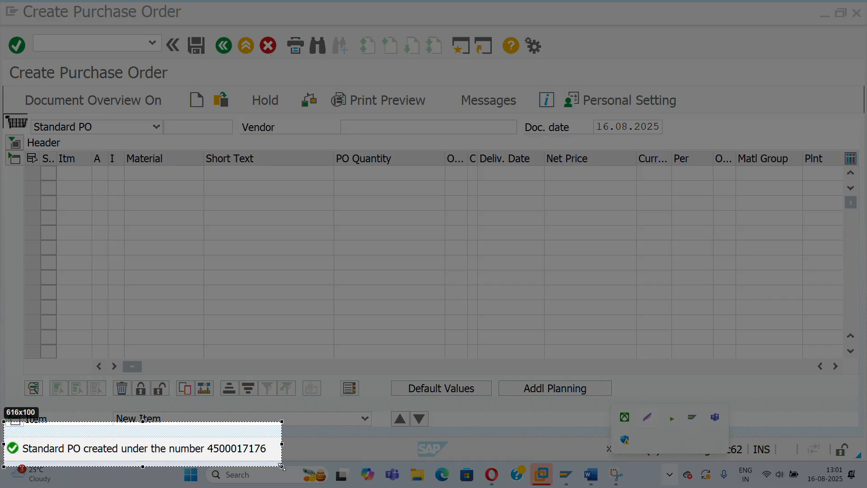
click(247, 476)
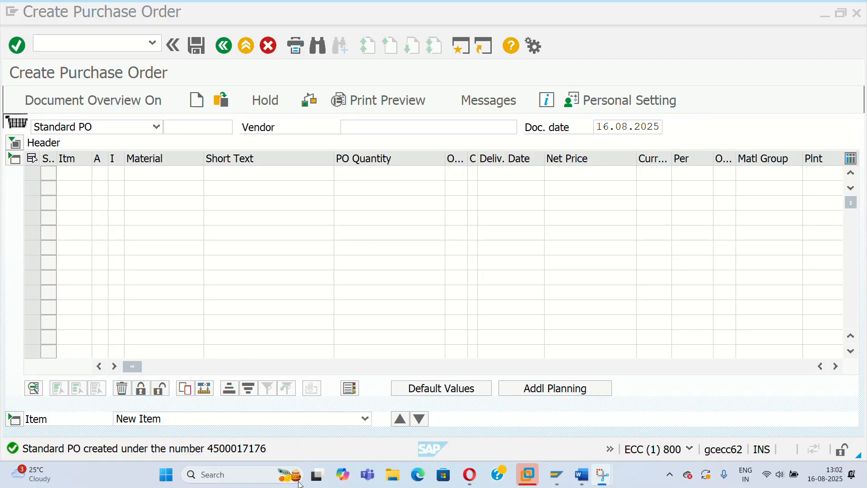
Step: Switch to the MY SAP NOTES document in Word and paste the snippet on a new line below the quotation image
mouse_move(597, 475)
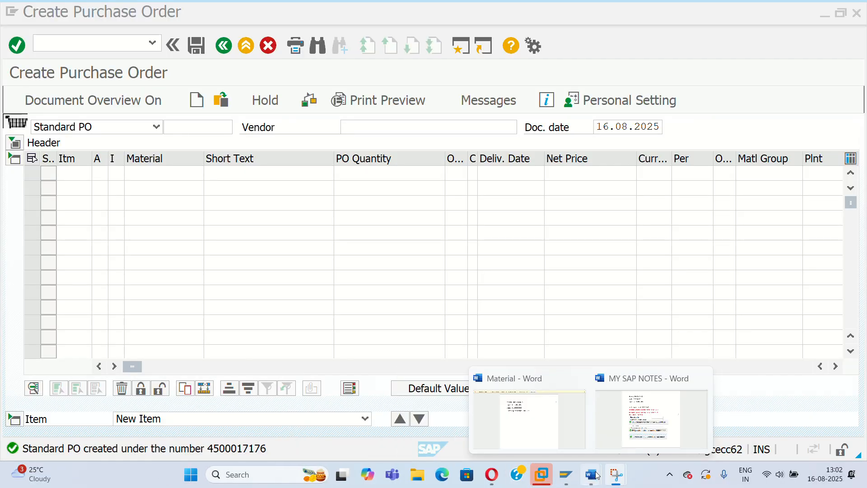
click(667, 421)
click(581, 382)
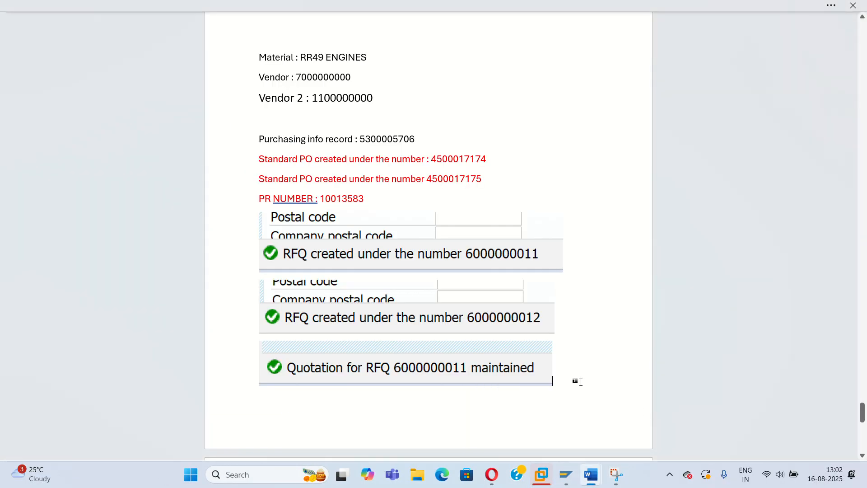
key(Return)
key(ctrl+v)
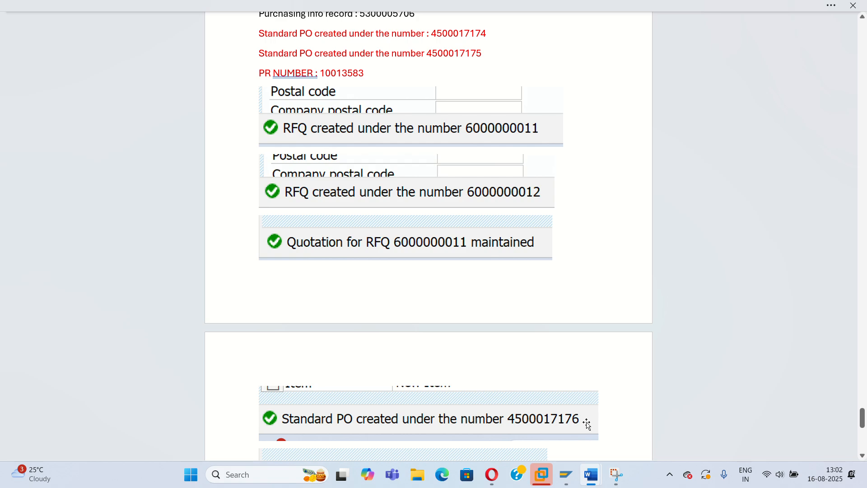
Step: Switch back to SAP, leave purchase order creation with /N, and open transaction MIGO
click(567, 477)
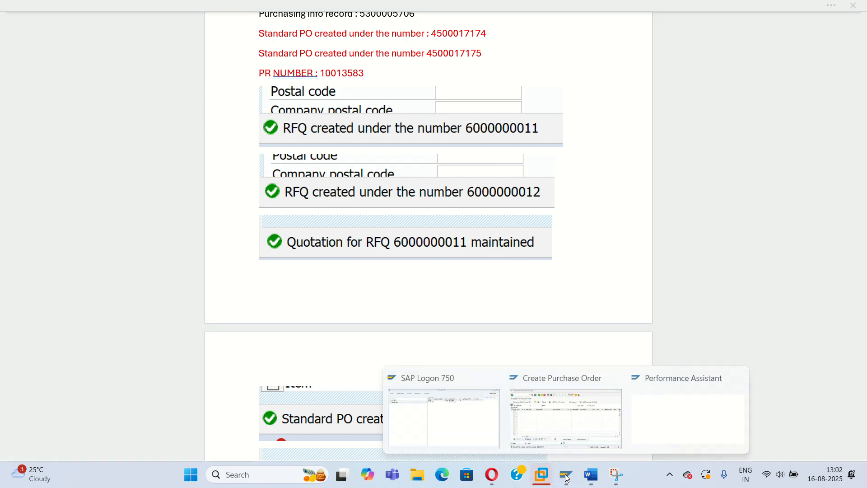
click(569, 425)
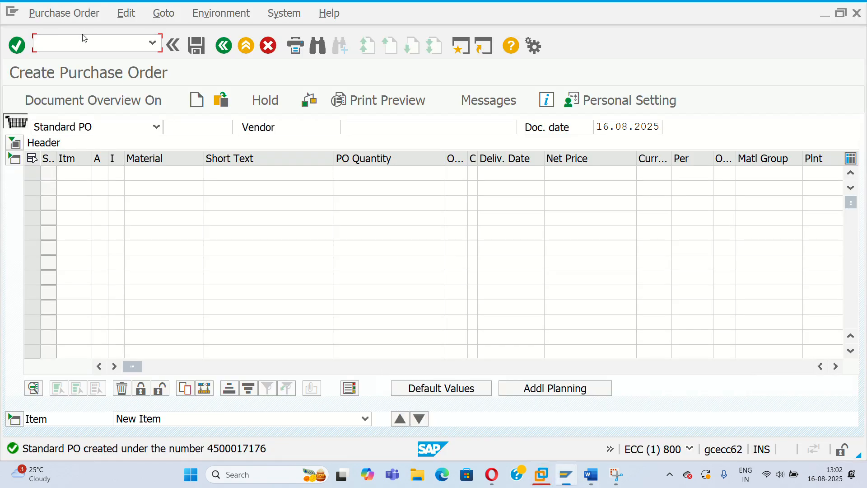
text(/N)
key(Return)
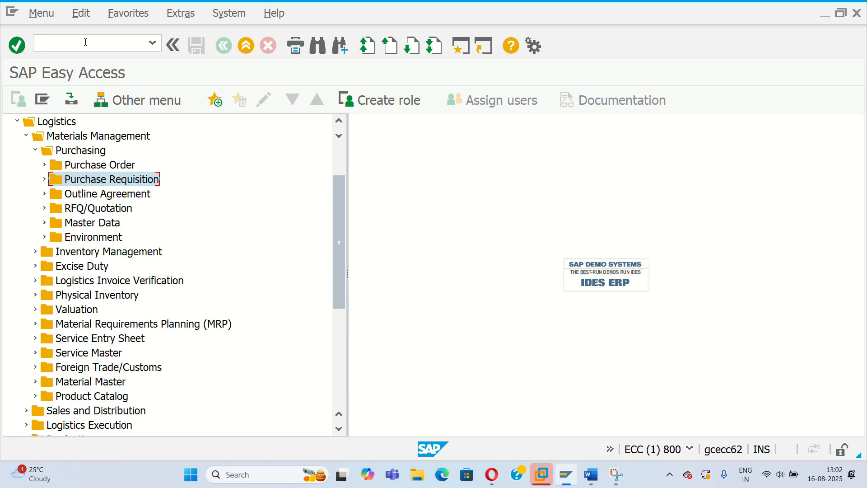
click(85, 42)
text(MIG)
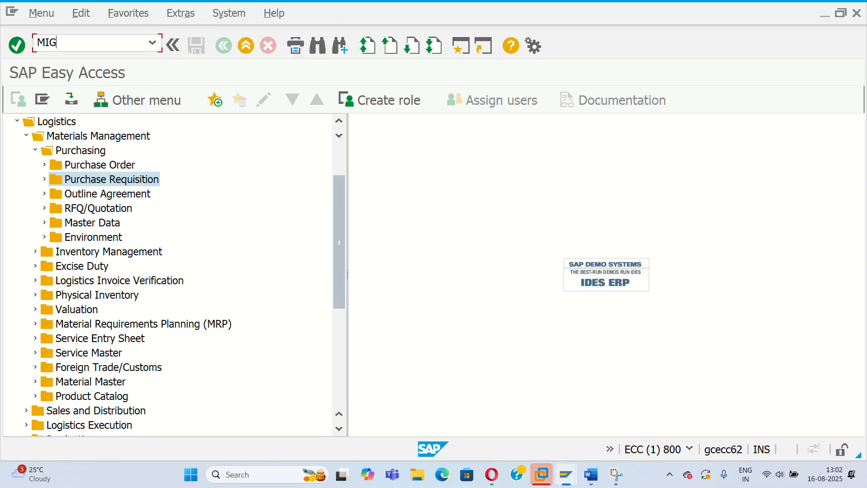
text(O)
key(Return)
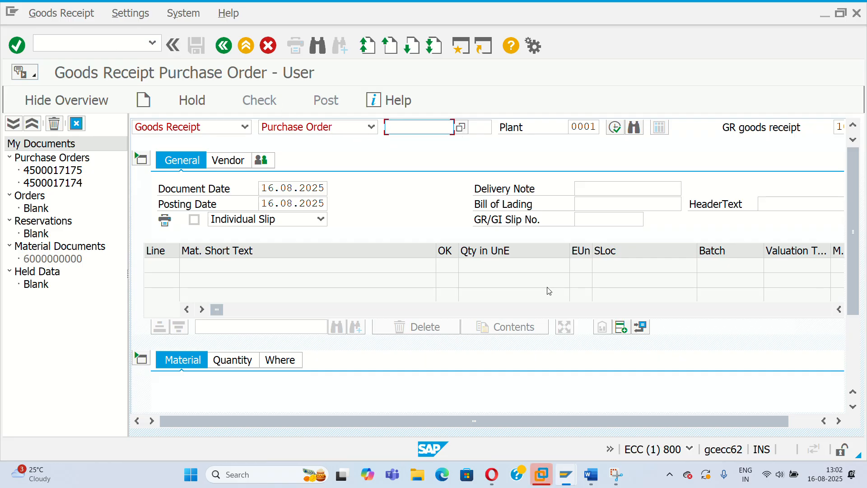
Step: Look up the latest standard PO number in the MY SAP NOTES Word document and load that purchase order into the SAP goods receipt
mouse_move(591, 475)
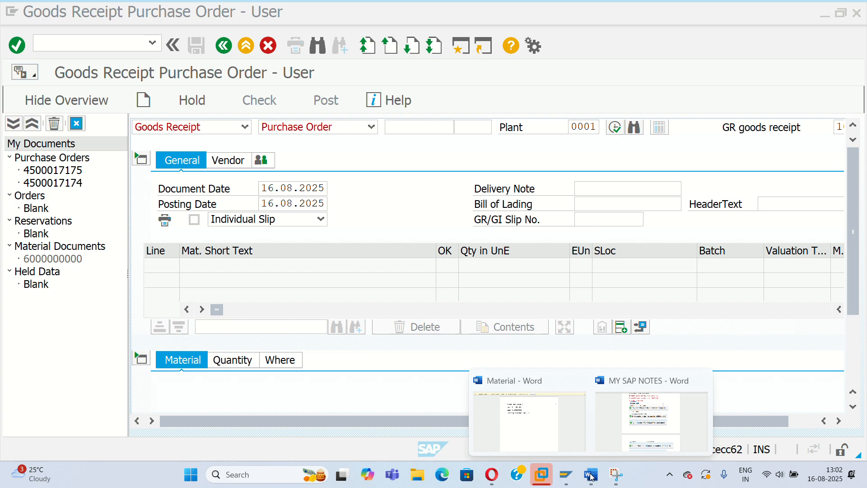
click(619, 433)
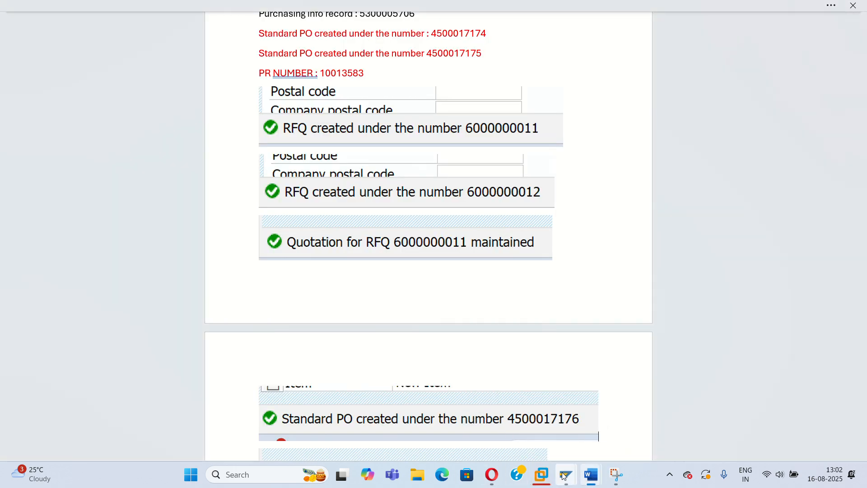
mouse_move(566, 474)
click(632, 411)
text(4)
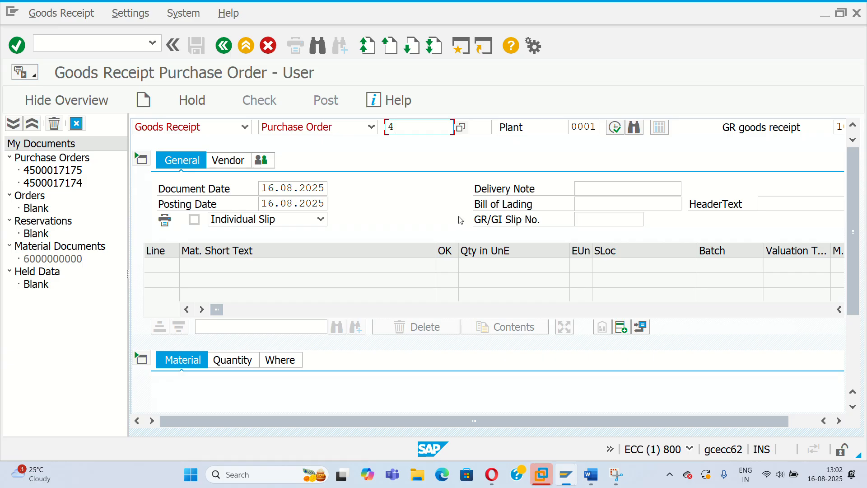
text(5000)
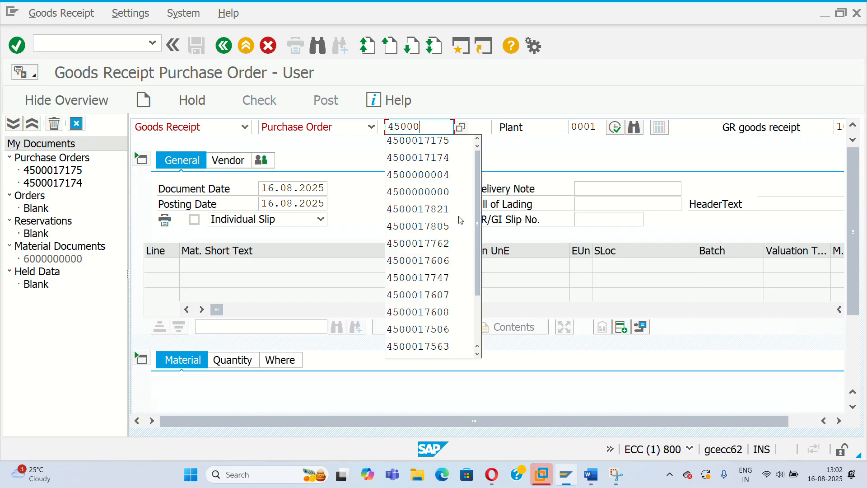
mouse_move(590, 472)
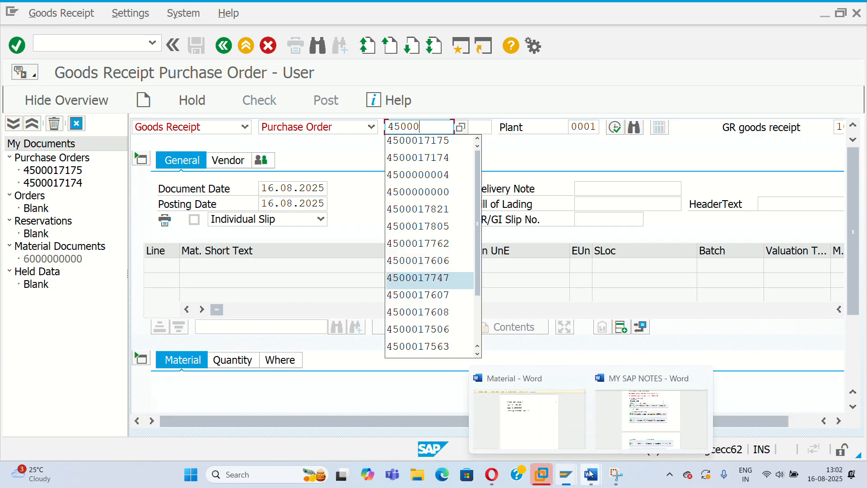
click(599, 445)
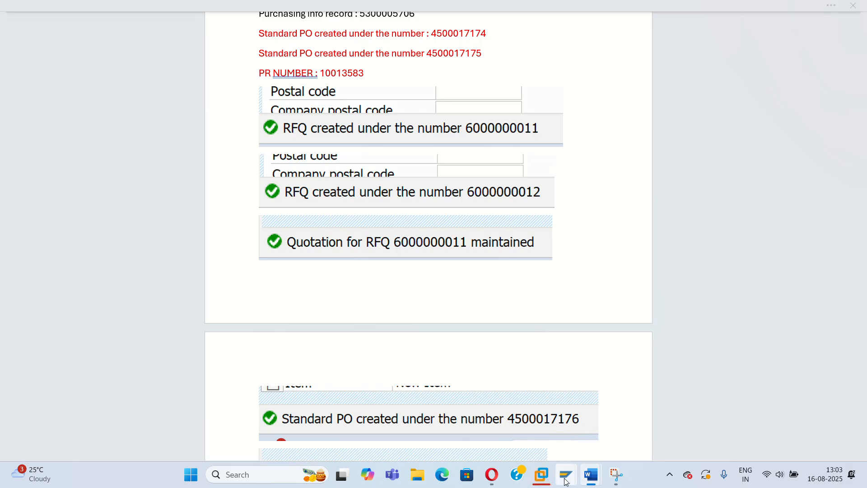
mouse_move(566, 474)
click(591, 428)
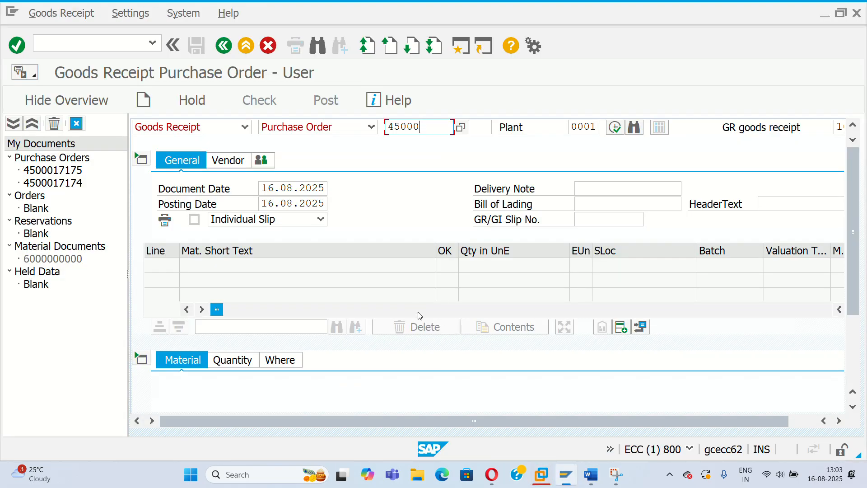
text(7176)
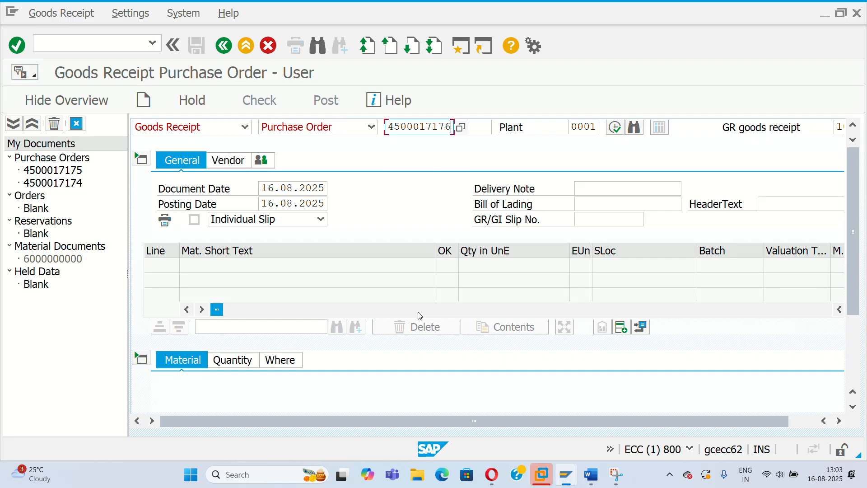
click(617, 127)
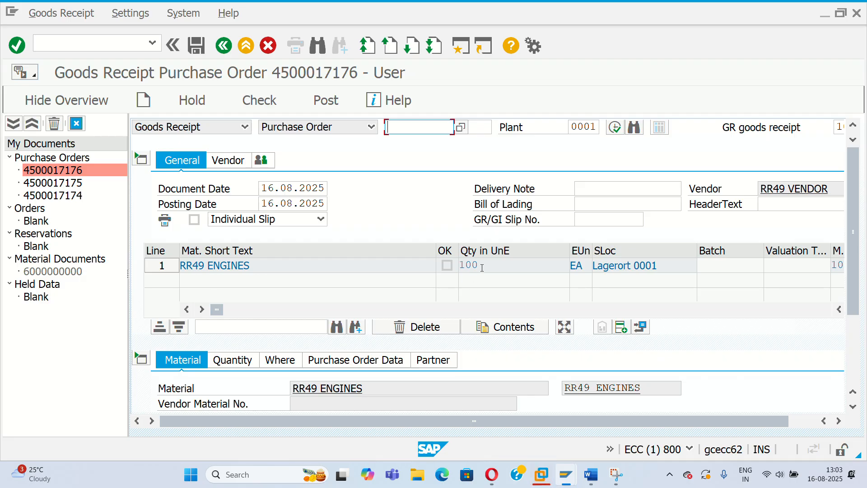
Step: Set the delivery note quantity of the RR49 ENGINES item to 100
scroll(401, 276, down, 5)
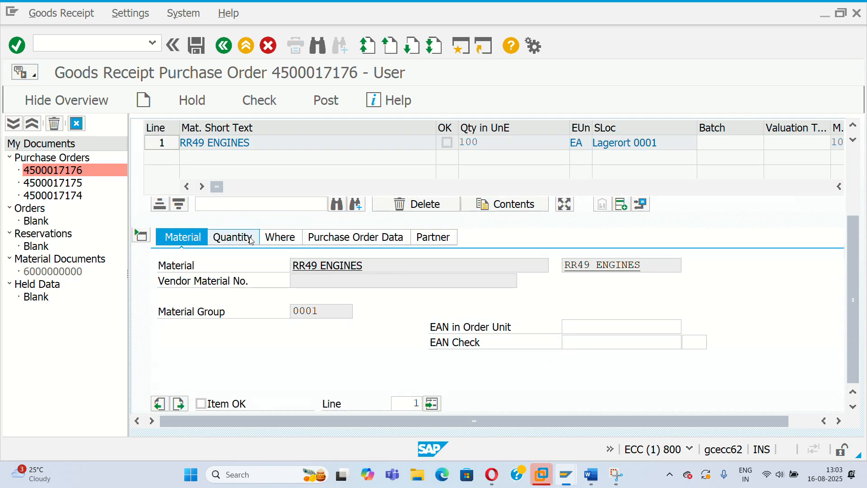
click(245, 239)
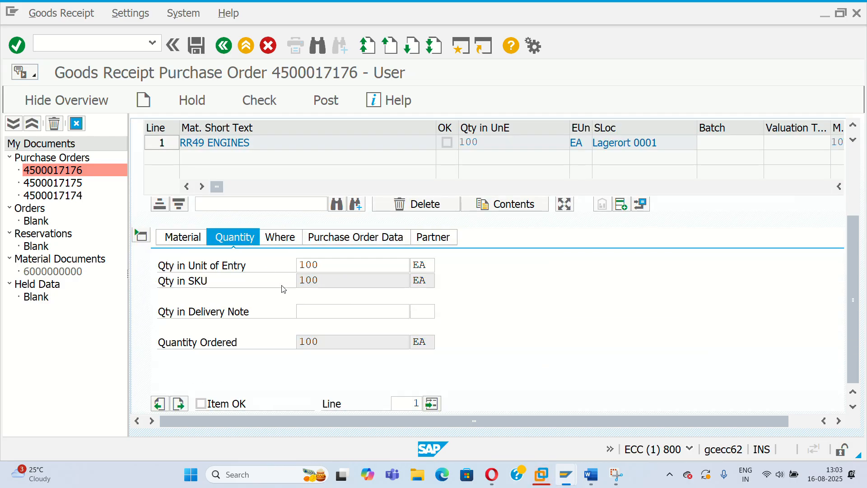
click(314, 313)
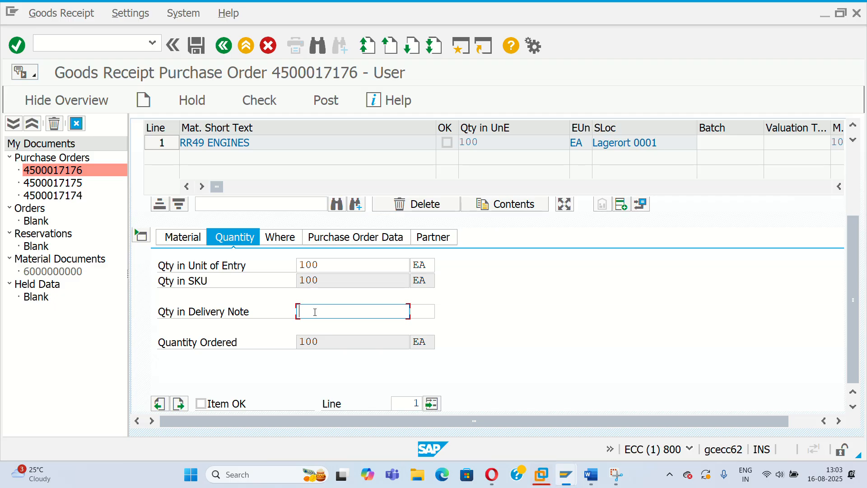
text(100)
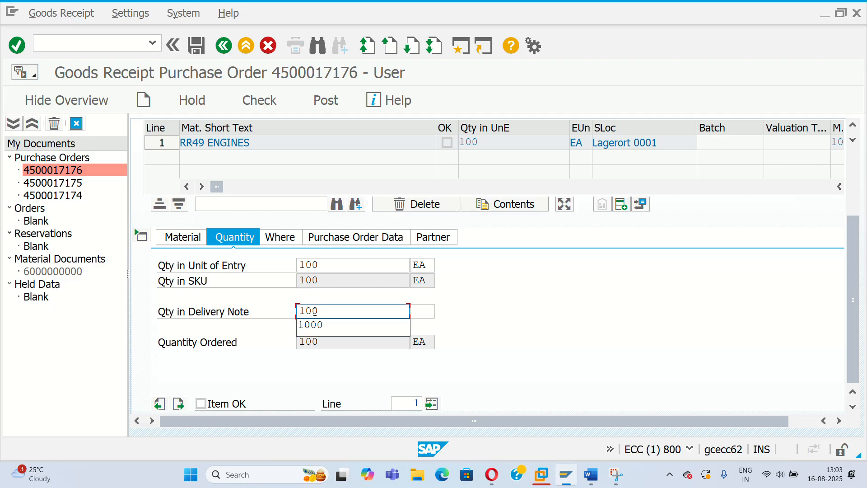
key(Return)
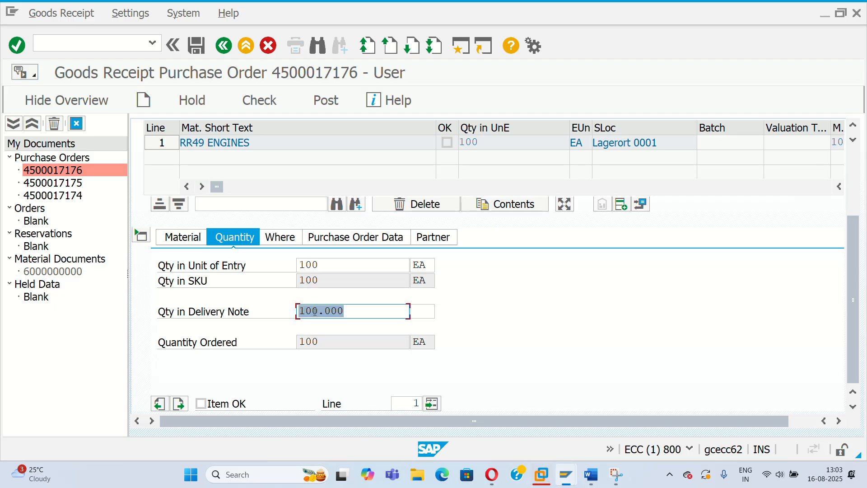
Step: In the item's destination details, enter the goods recipient's name, unloading point BERLIN and the text "goods ok"
click(287, 241)
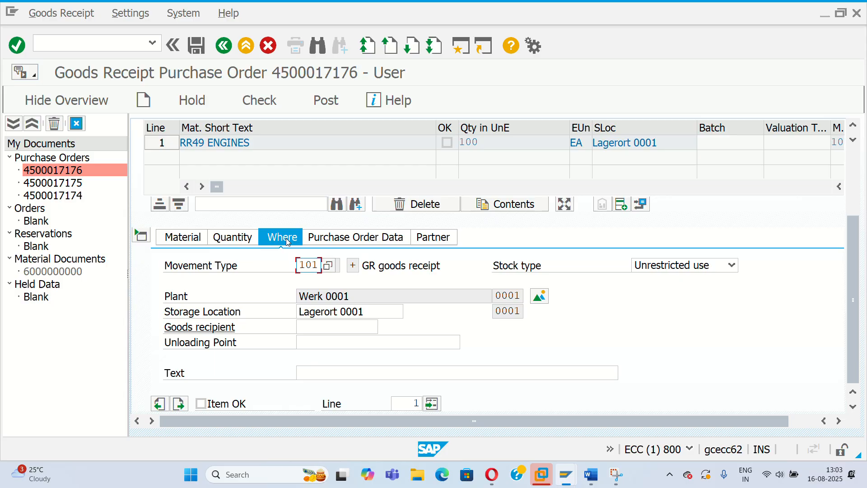
click(305, 324)
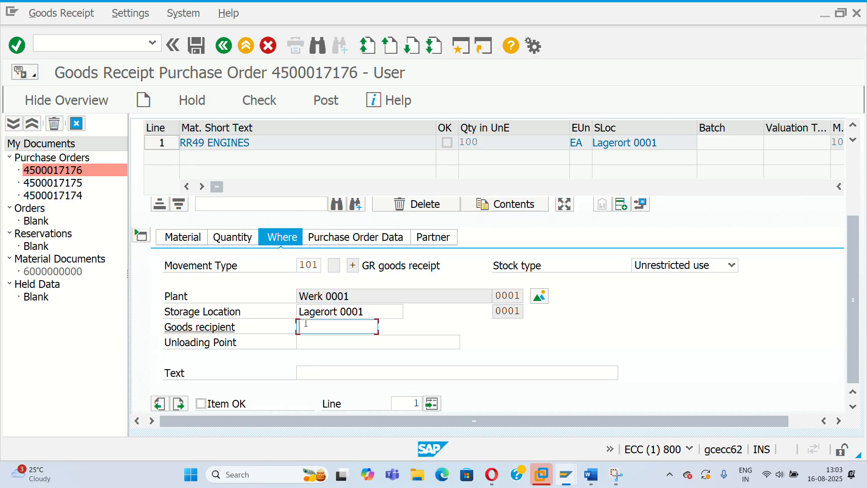
text(R)
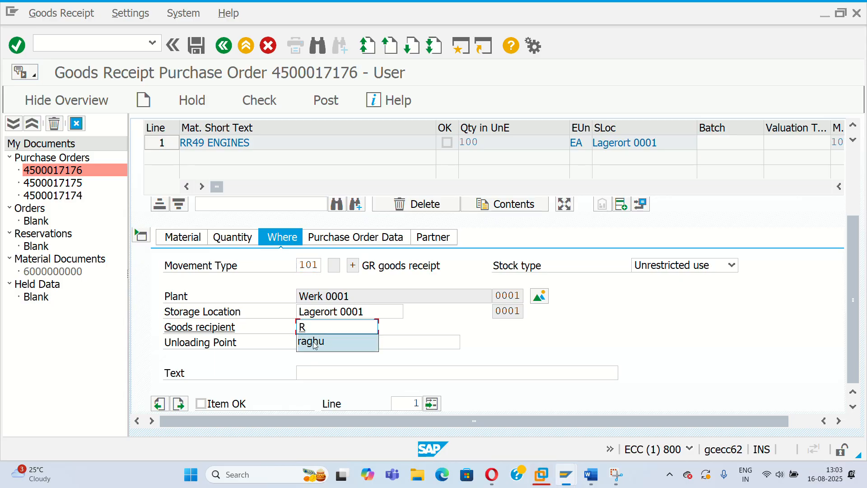
click(313, 341)
click(313, 341)
text(B)
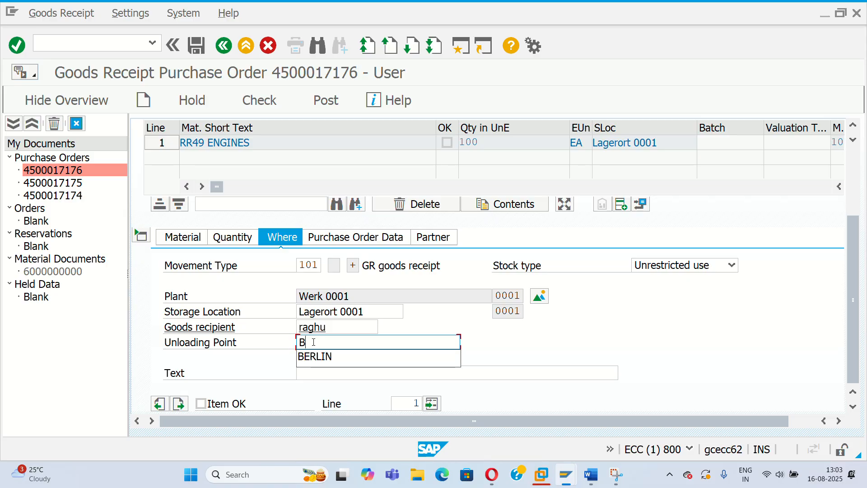
click(316, 356)
click(328, 371)
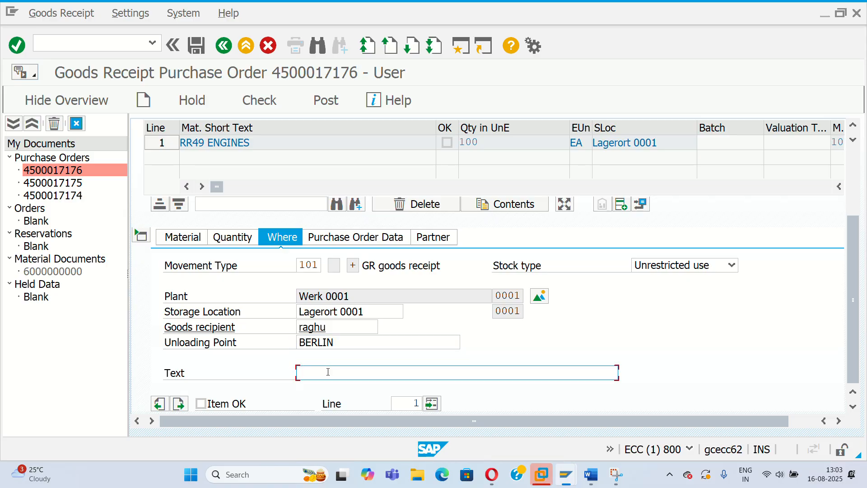
text(GOO)
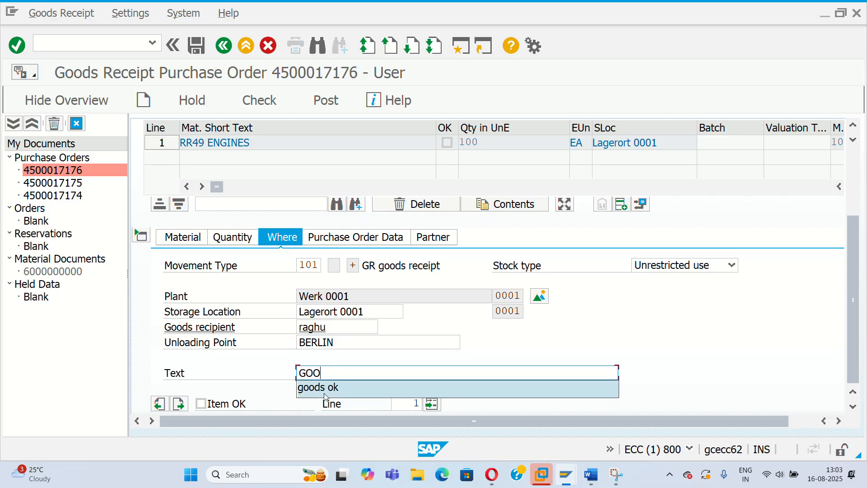
click(323, 394)
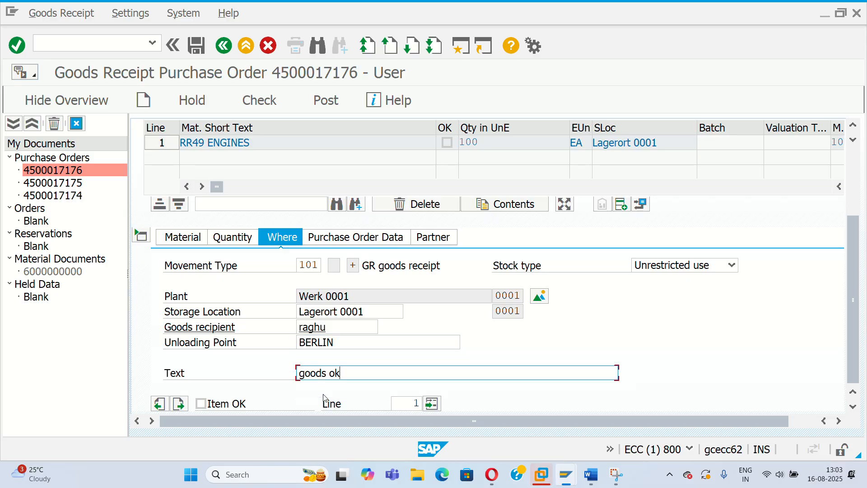
Step: Mark the RR49 ENGINES item as OK, check the goods receipt document and post it
click(202, 404)
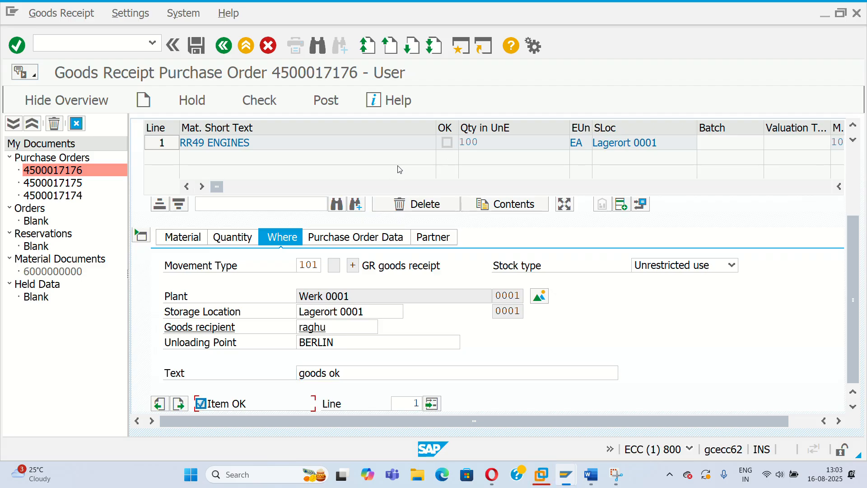
key(Return)
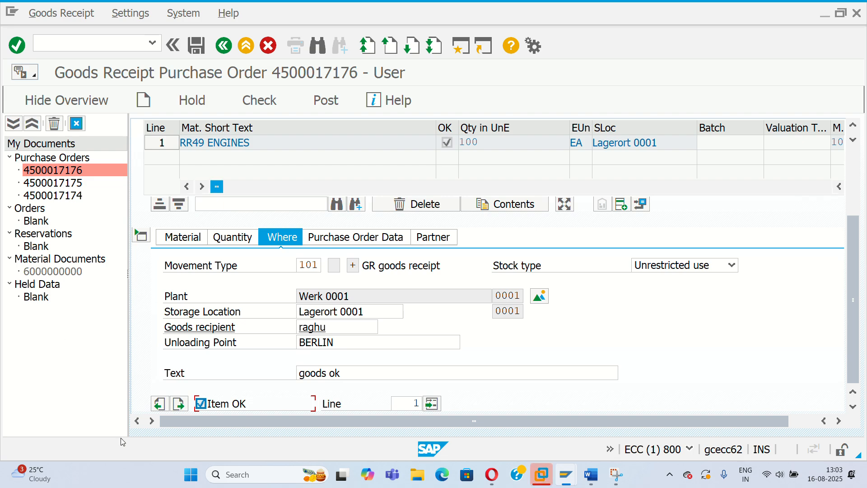
click(274, 103)
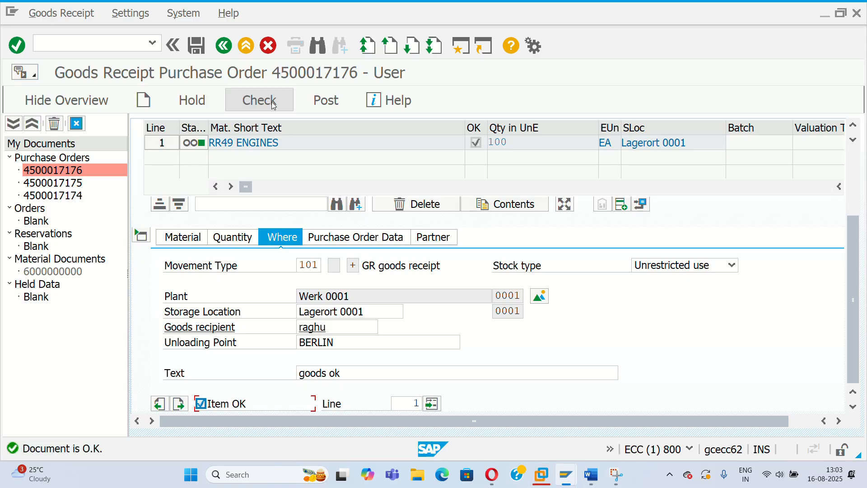
click(327, 103)
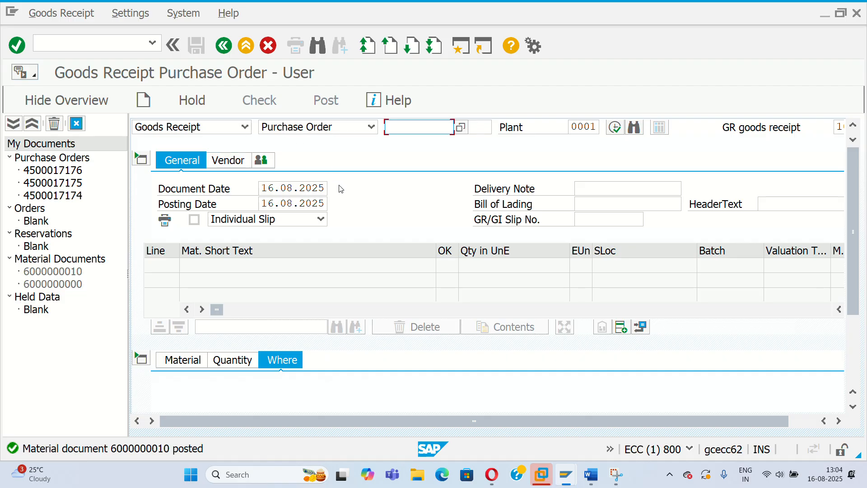
Step: Try to open transaction MIRO directly from the goods receipt screen
click(127, 41)
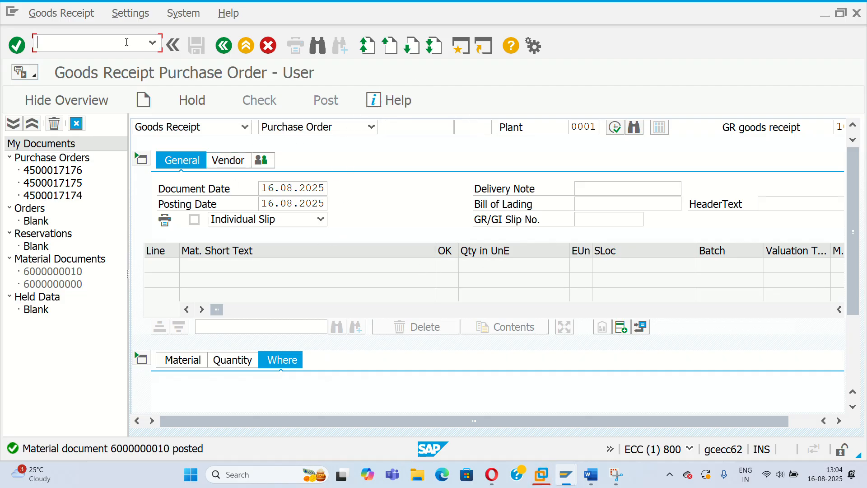
text(MIRO)
key(Return)
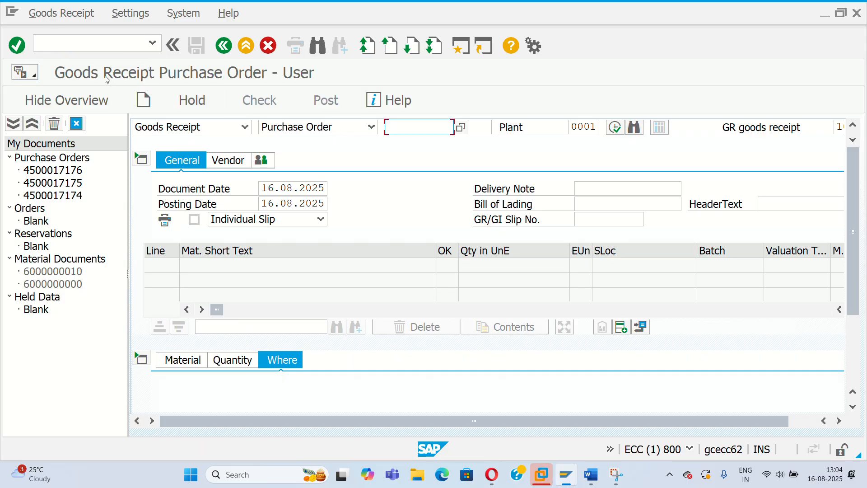
Step: Leave the goods receipt with /N and open transaction MIRO to enter an incoming invoice
click(68, 36)
text(/n)
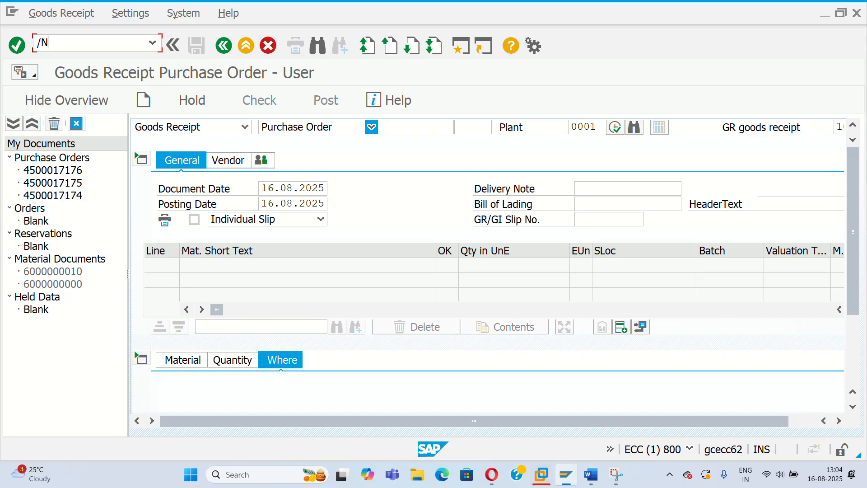
key(Return)
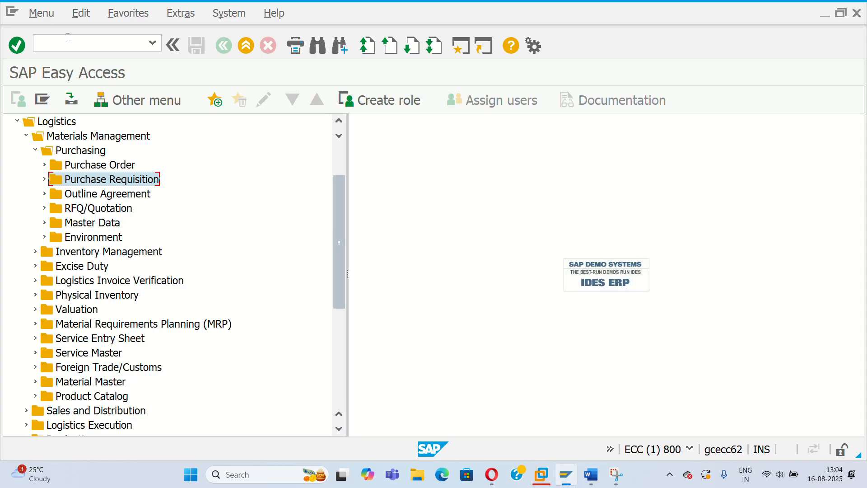
click(67, 48)
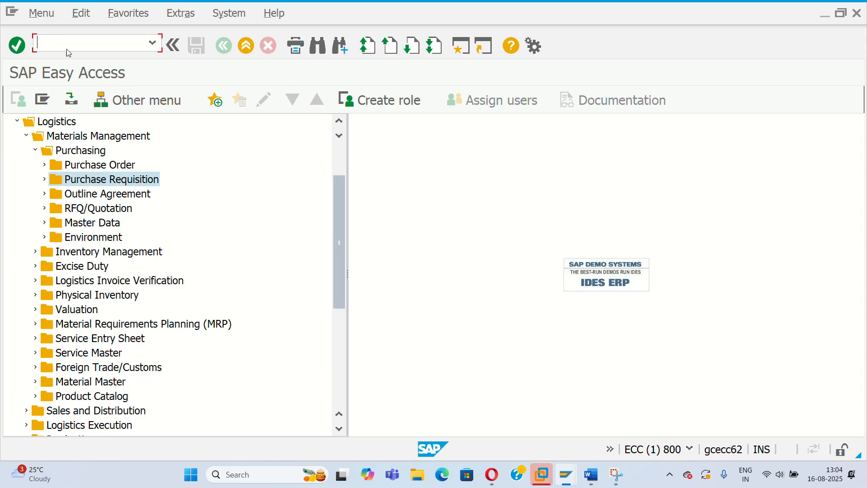
text(MIRO)
key(Return)
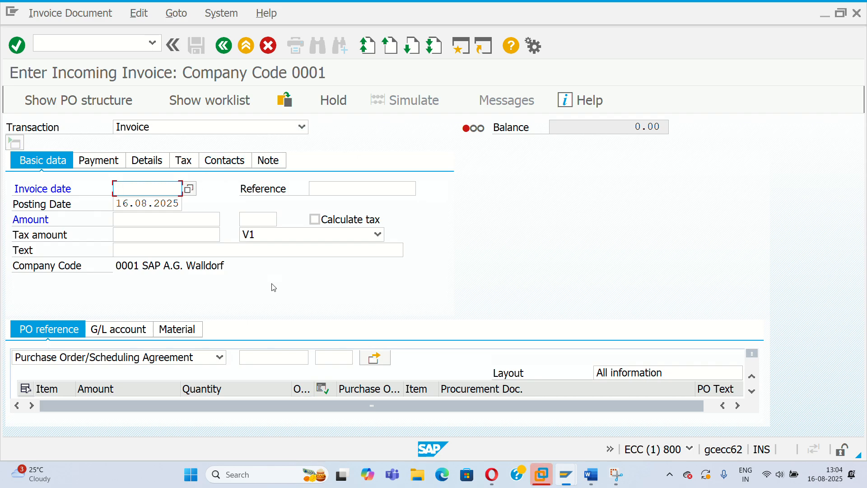
Step: Look up the standard purchase order number in the Word document, then return to the incoming invoice entry
click(272, 357)
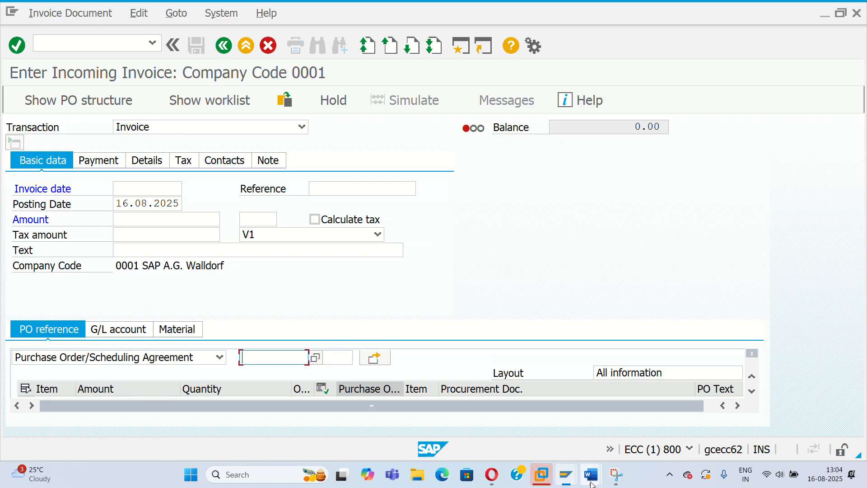
mouse_move(591, 475)
click(633, 418)
scroll(531, 415, down, 12)
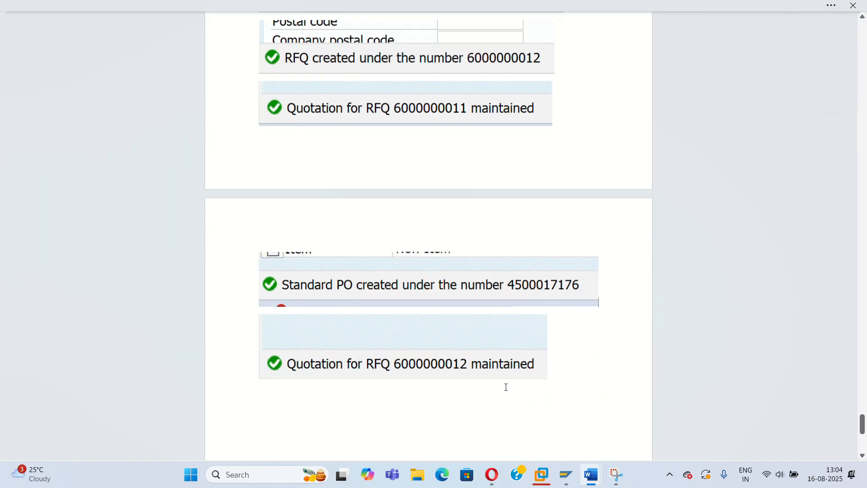
scroll(499, 350, up, 4)
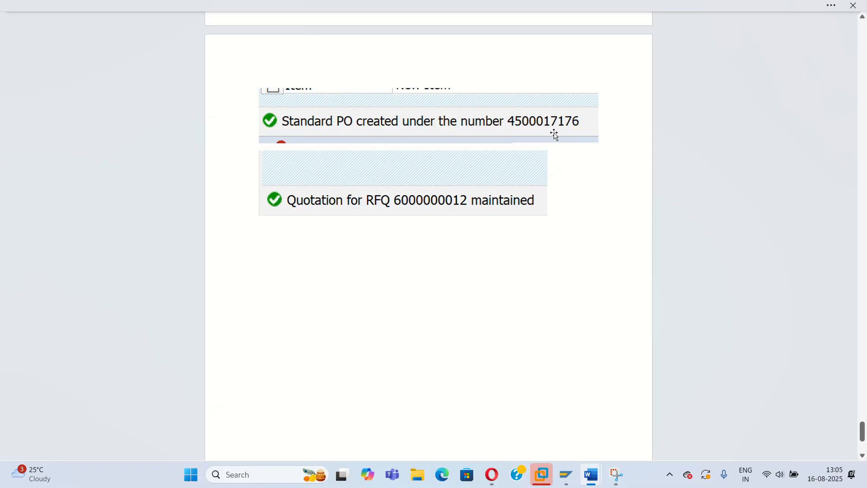
mouse_move(566, 474)
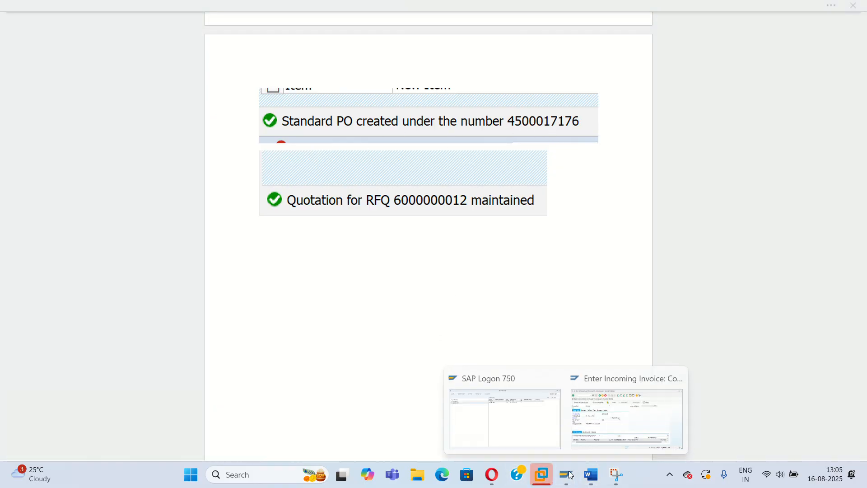
click(623, 418)
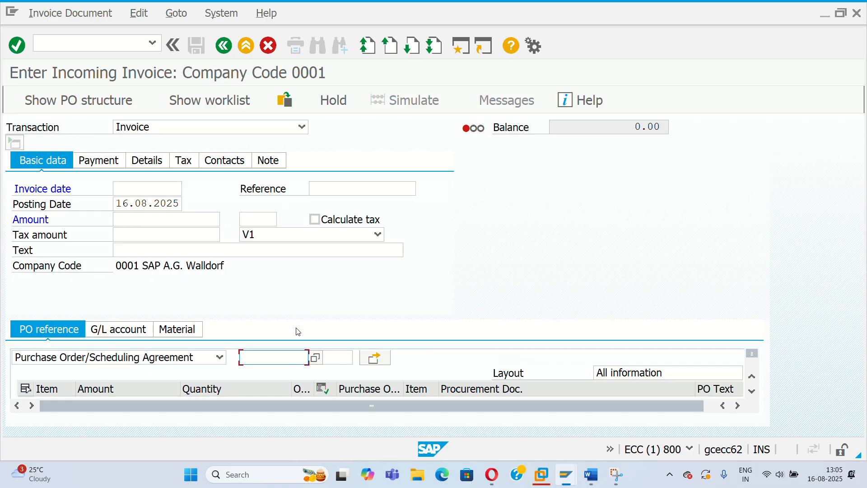
Step: Reference the invoice to the standard purchase order noted in the Word document and set the invoice date to 16.08.2025
text(45000)
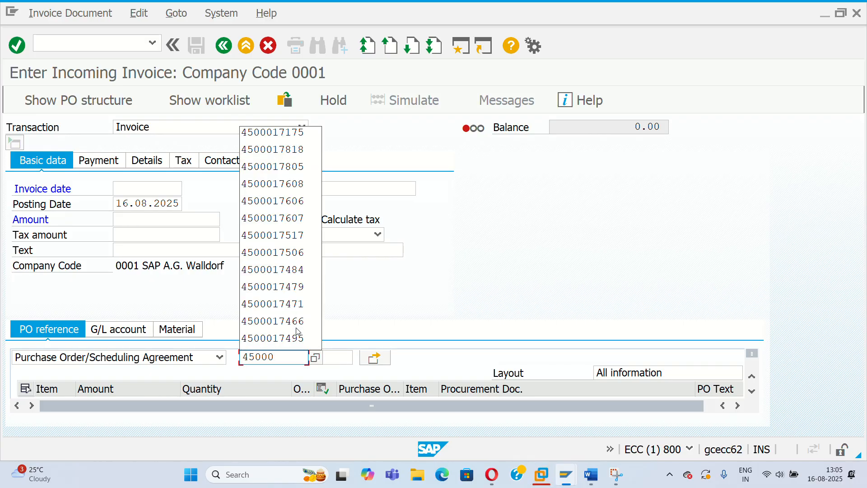
click(296, 134)
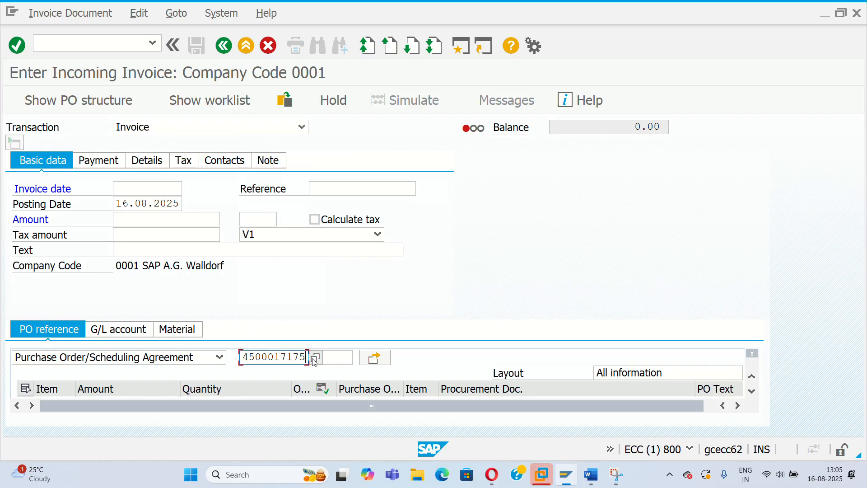
key(BackSpace)
text(6)
key(Return)
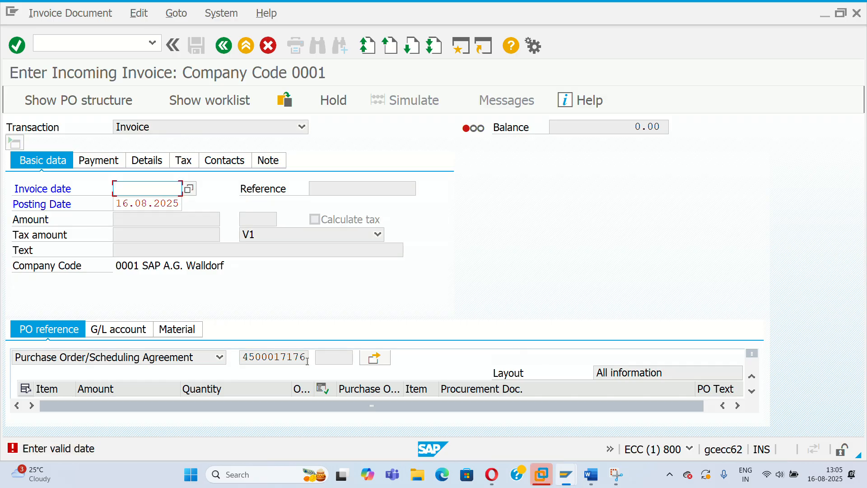
click(189, 189)
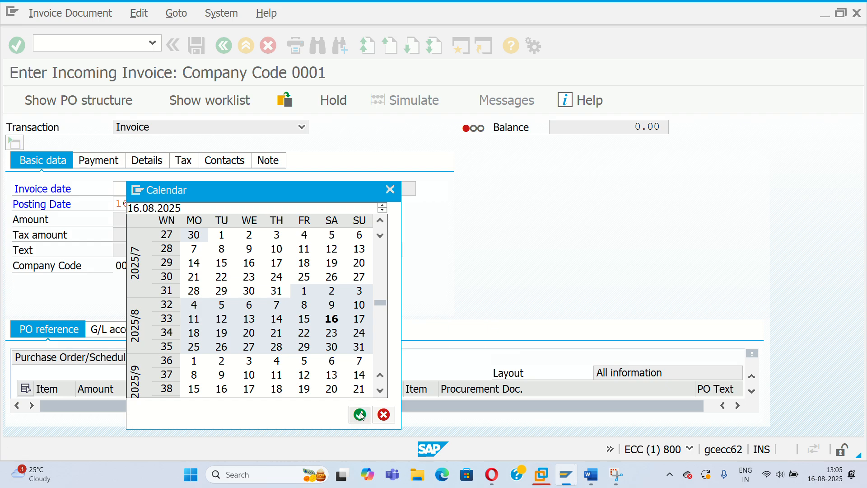
click(360, 414)
key(Return)
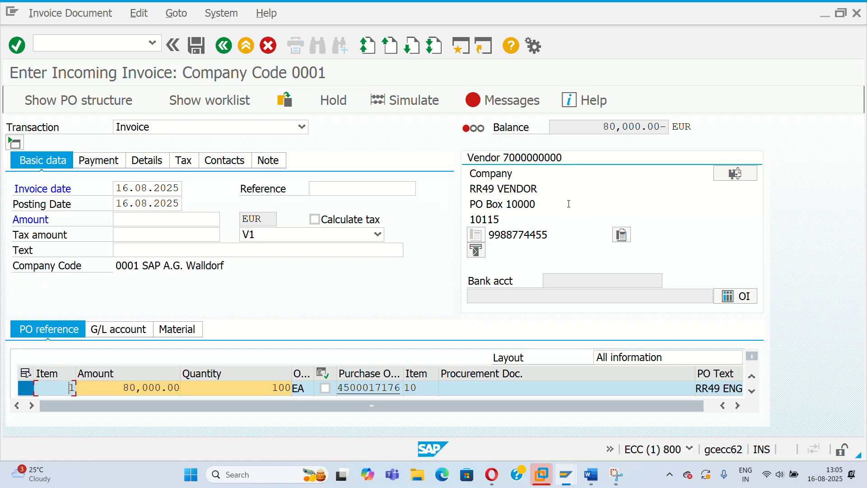
Step: Check the loaded purchase order item and enter MIGO BY MIRO as the invoice reference
scroll(308, 260, down, 3)
scroll(308, 259, up, 3)
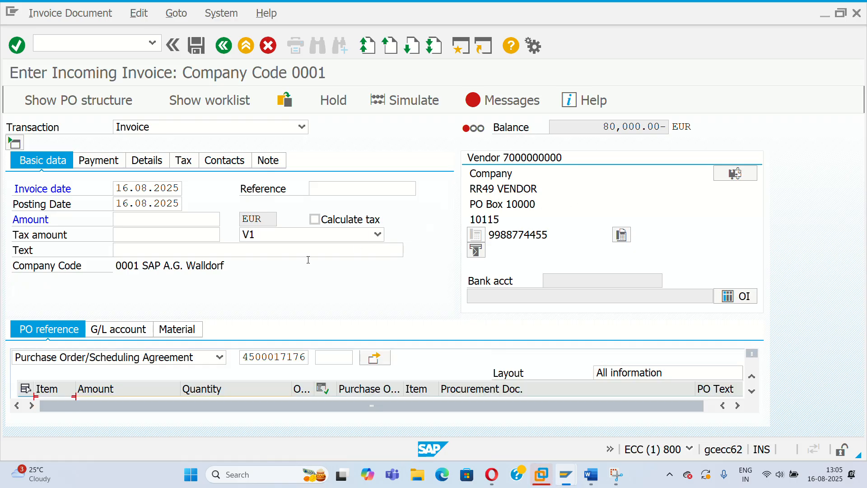
scroll(212, 333, down, 3)
scroll(203, 361, up, 3)
scroll(189, 399, down, 2)
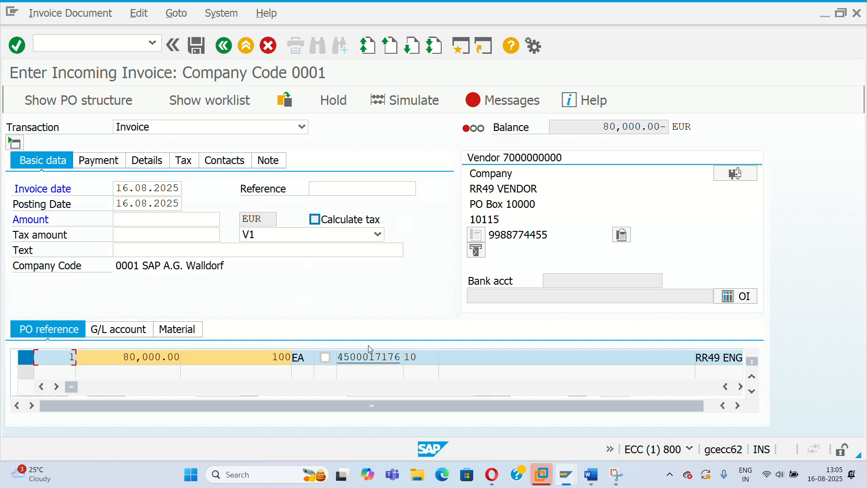
scroll(387, 290, up, 2)
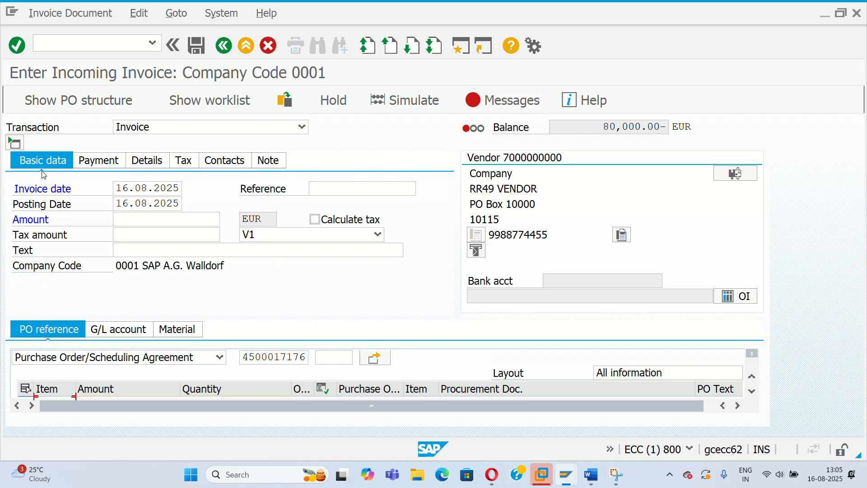
click(373, 189)
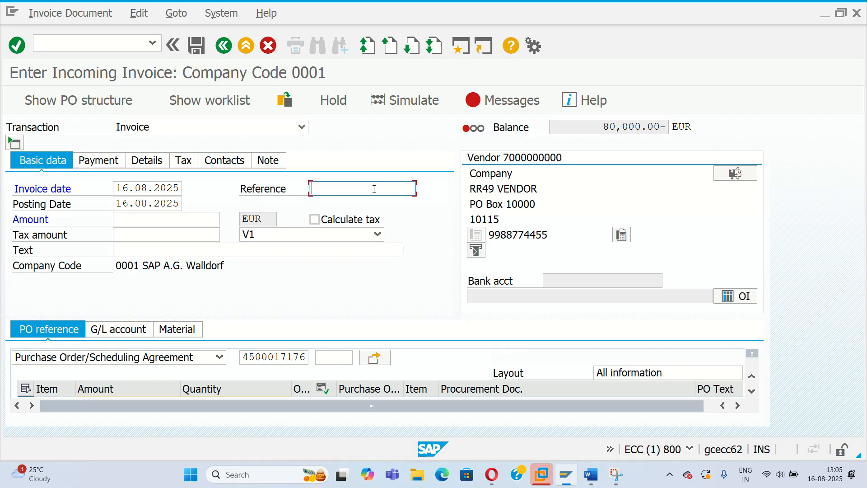
click(374, 189)
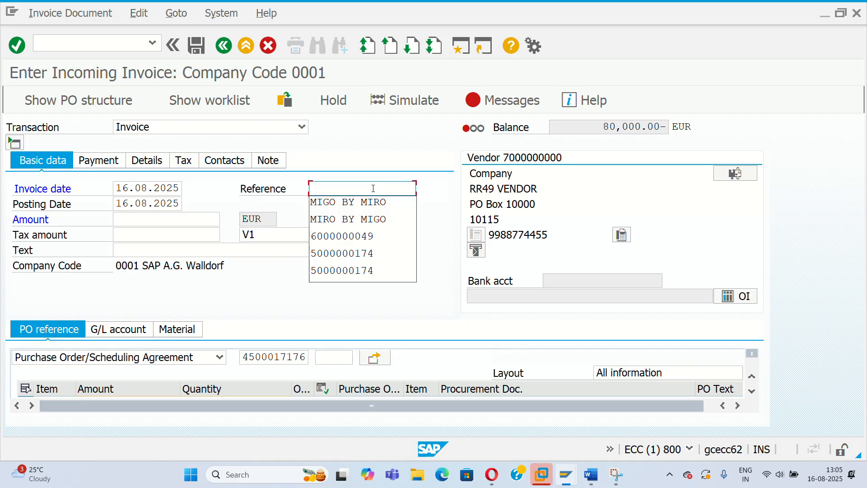
click(365, 203)
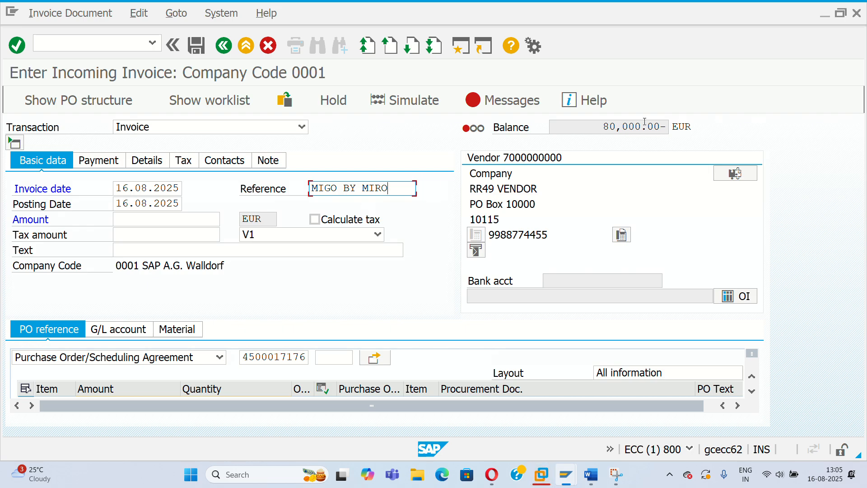
Step: Copy the balance of 80,000.00 into the invoice amount and turn on tax calculation
drag(663, 125, 591, 123)
key(ctrl+c)
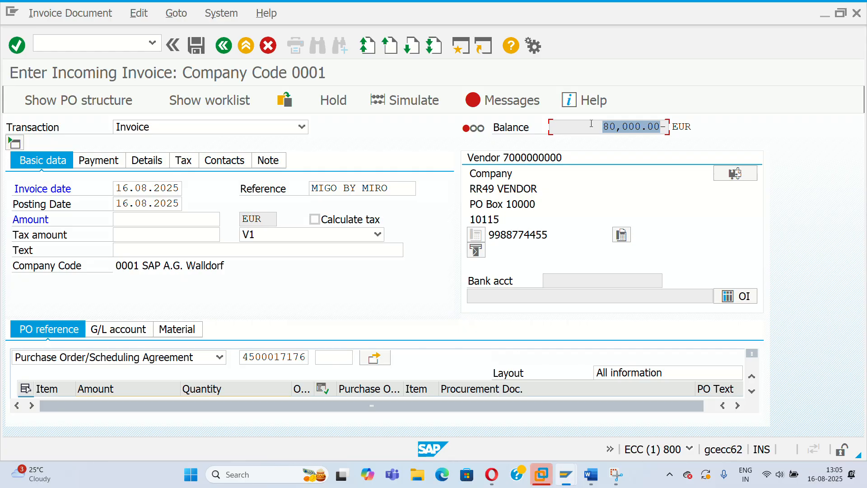
click(564, 123)
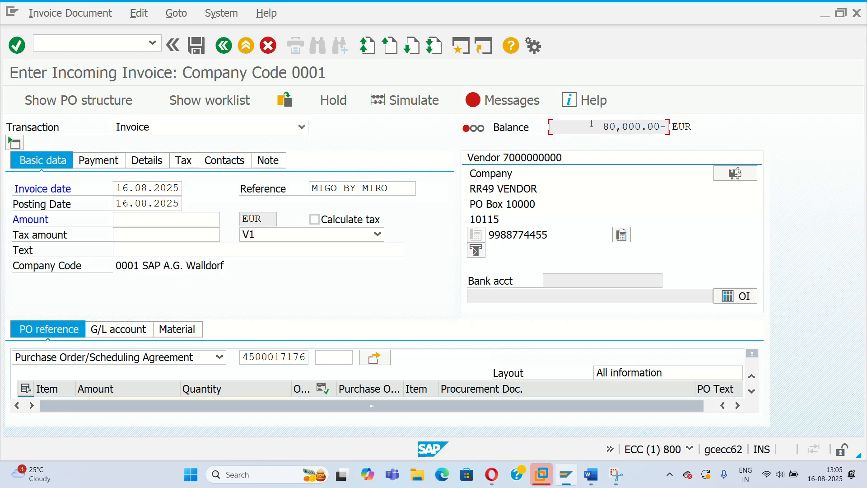
click(171, 216)
key(ctrl+v)
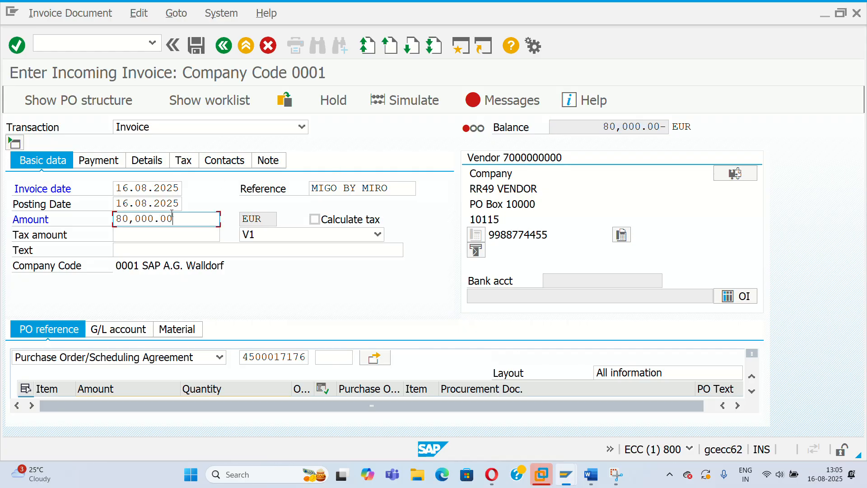
click(315, 220)
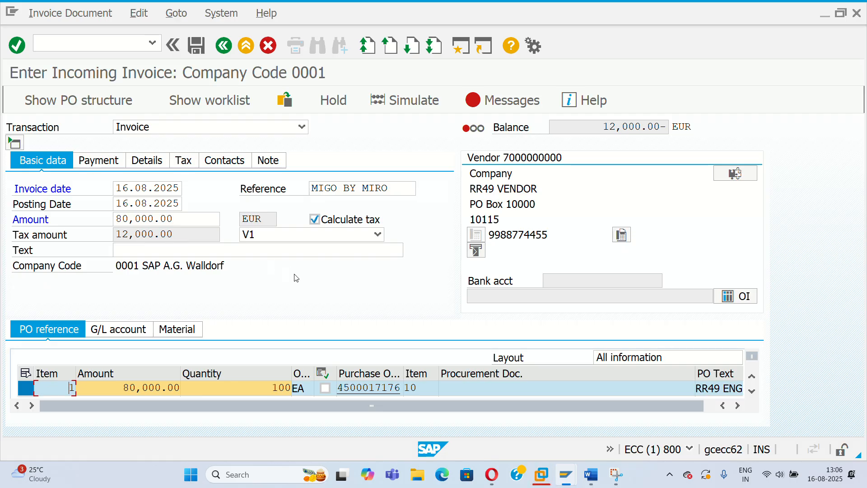
Step: Review the purchase order item line and change the invoice amount to 8,000,000.00 EUR
scroll(271, 267, down, 3)
scroll(272, 268, up, 4)
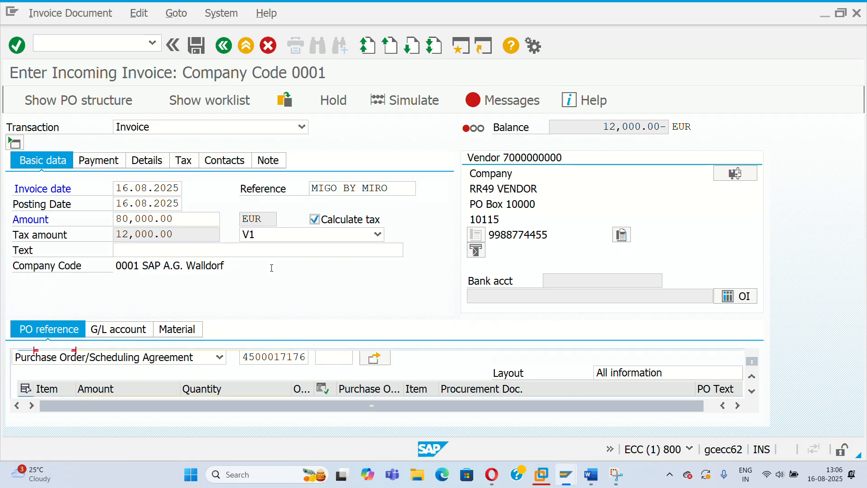
scroll(280, 267, down, 3)
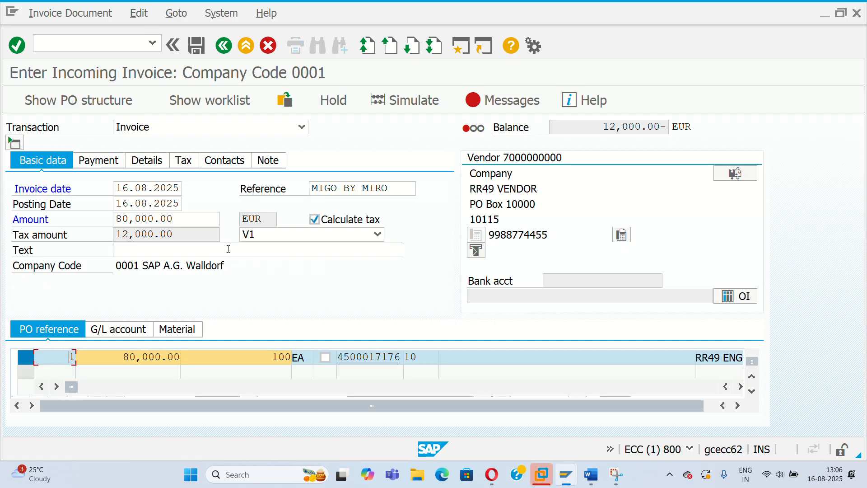
scroll(163, 275, up, 3)
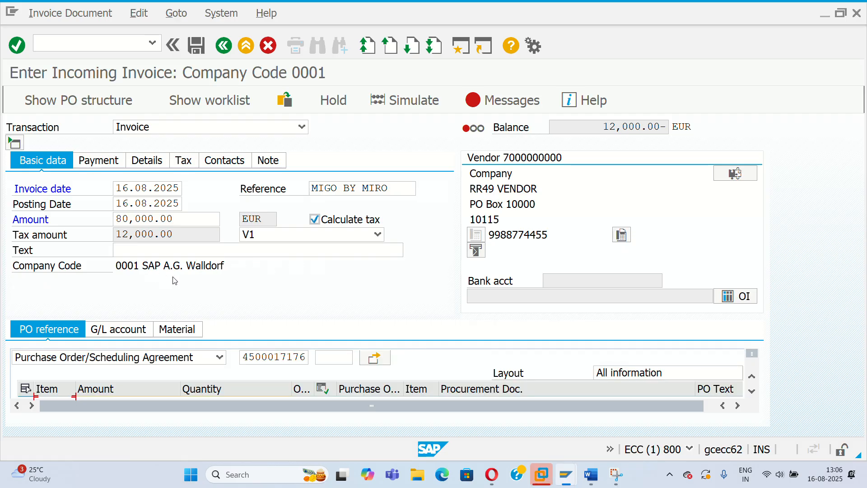
scroll(176, 282, down, 3)
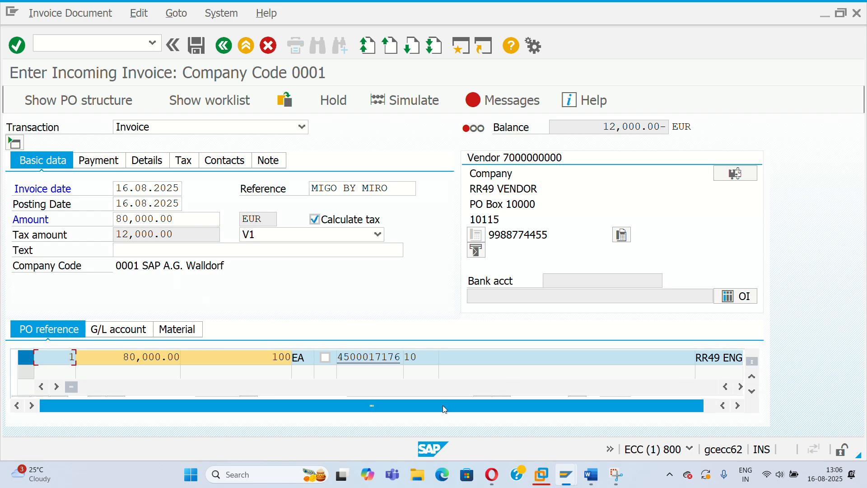
drag(443, 405, 516, 409)
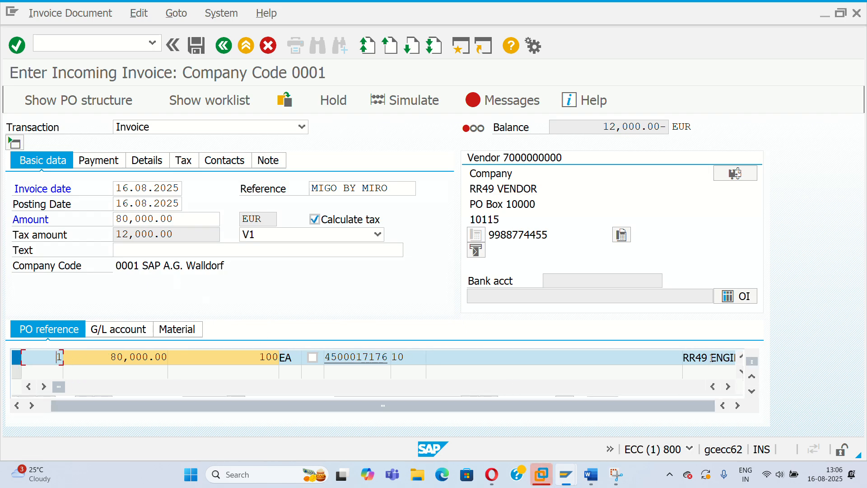
scroll(317, 283, up, 3)
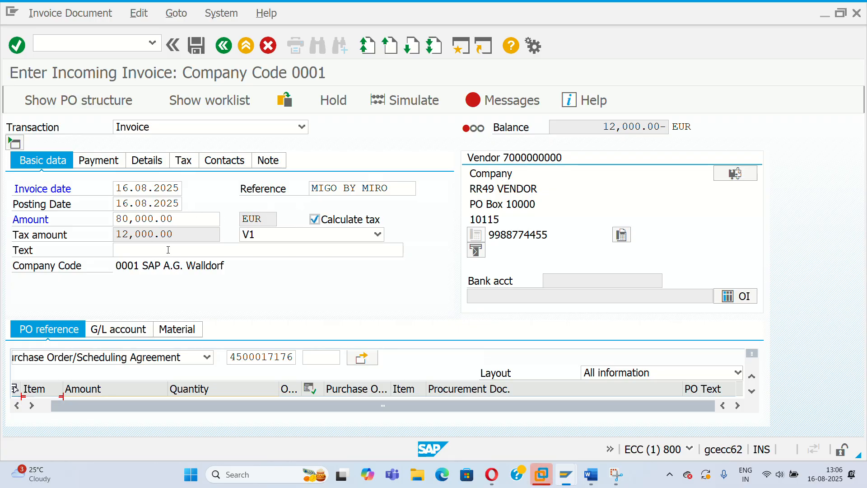
click(162, 220)
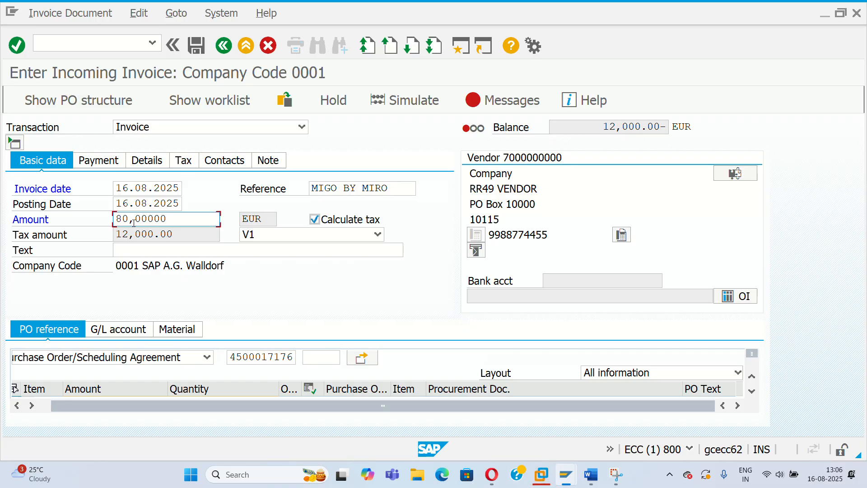
key(Return)
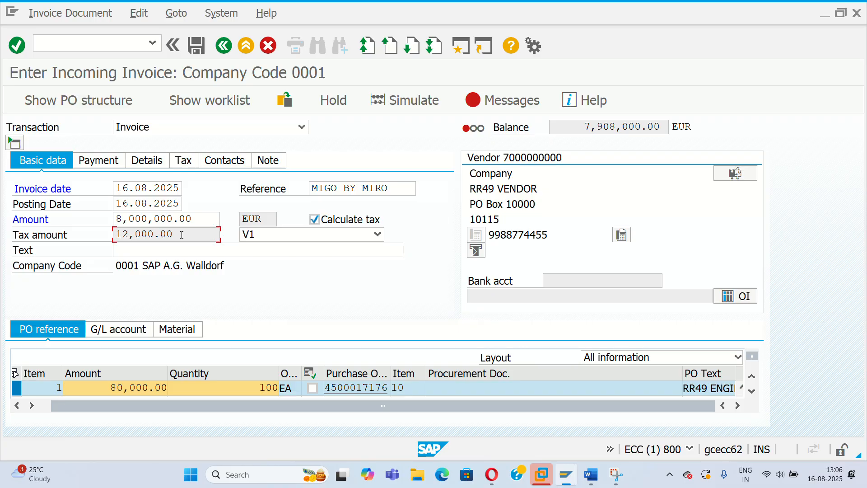
Step: Turn off tax calculation and clear the invoice's tax amount
drag(181, 235, 102, 236)
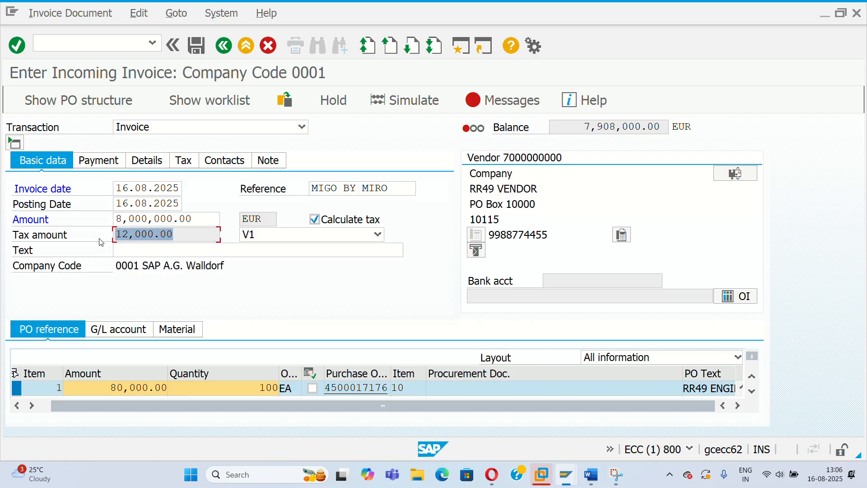
click(315, 219)
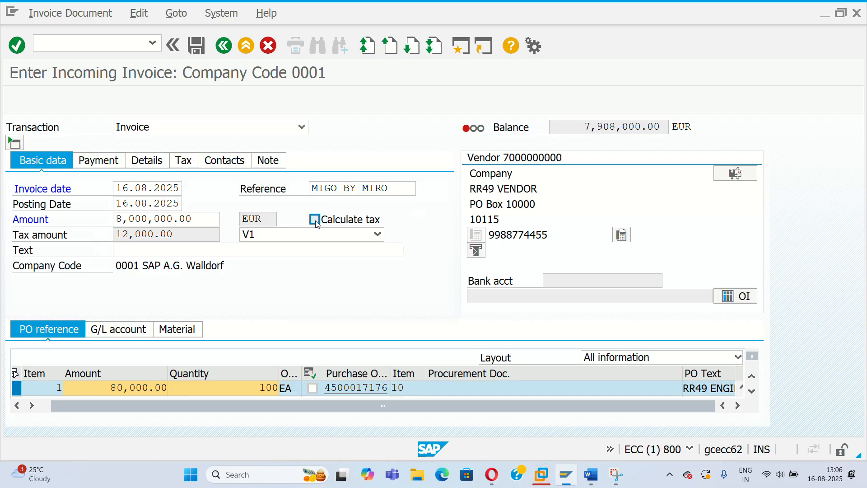
click(210, 236)
key(BackSpace)
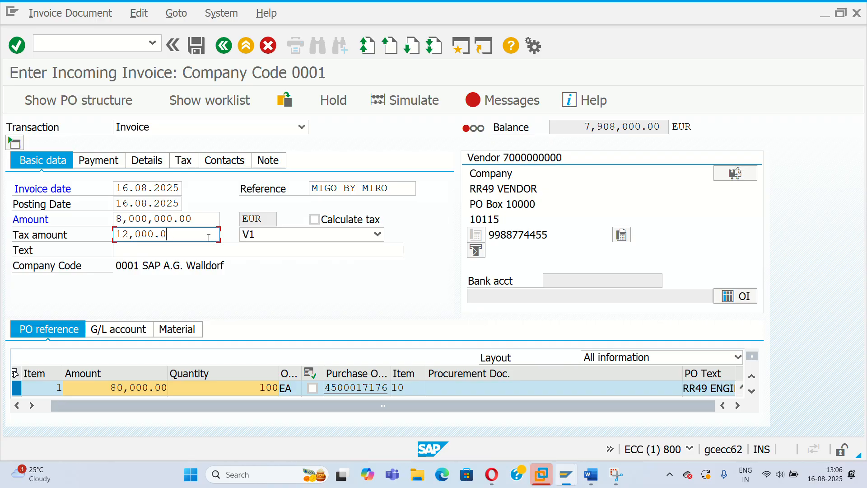
key(BackSpace)
key(BackSpace)
key(BackSpace)
key(BackSpace)
key(BackSpace)
key(BackSpace)
key(BackSpace)
key(Return)
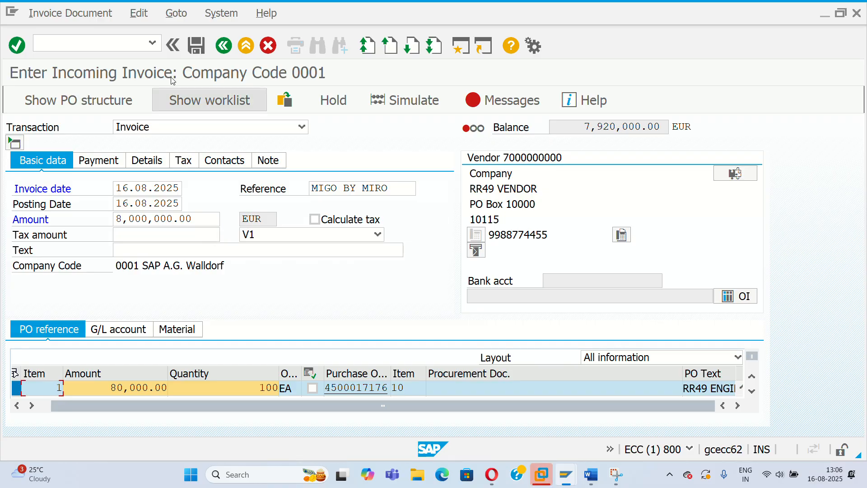
Step: Abandon the current invoice entry with /N and restart the MIRO transaction with an empty invoice
click(138, 42)
text(/)
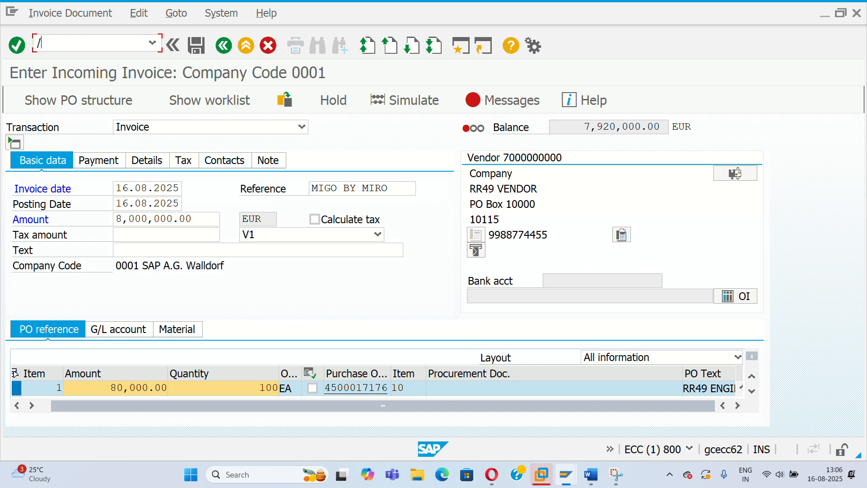
text(N)
key(Return)
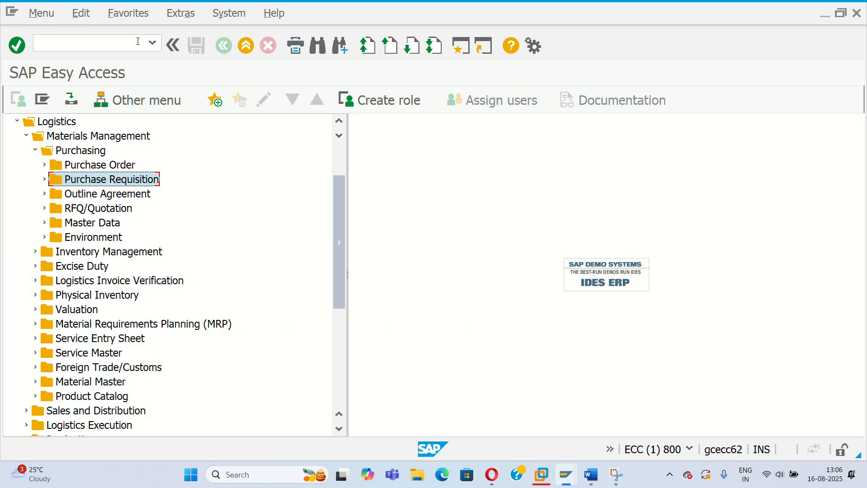
click(137, 41)
text(MI)
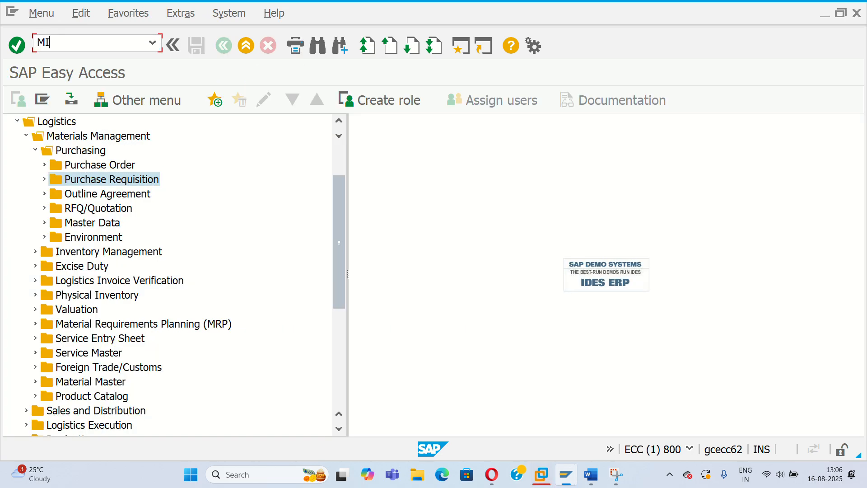
text(RO)
key(Return)
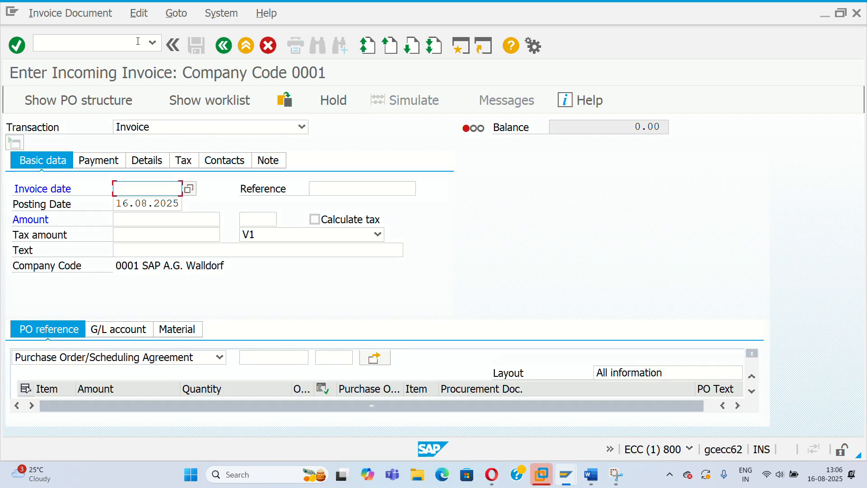
Step: Set the invoice date to 16.08.2025 and load the most recently used purchase order into the invoice
click(189, 190)
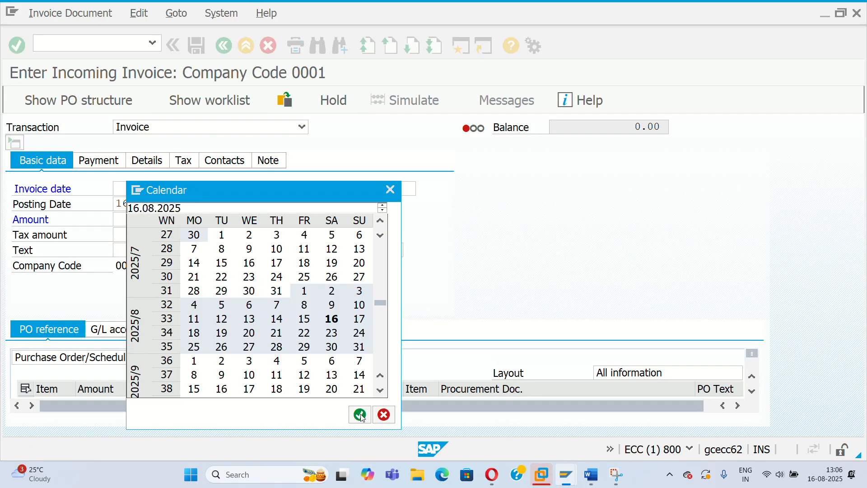
click(360, 414)
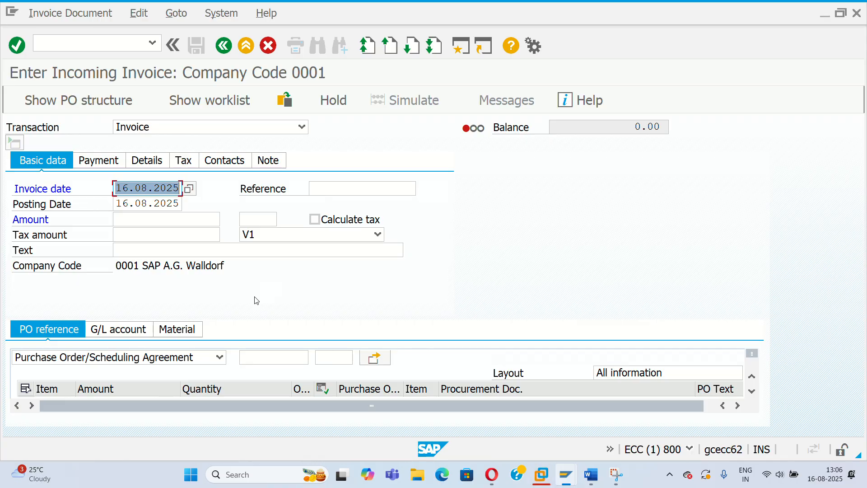
click(270, 357)
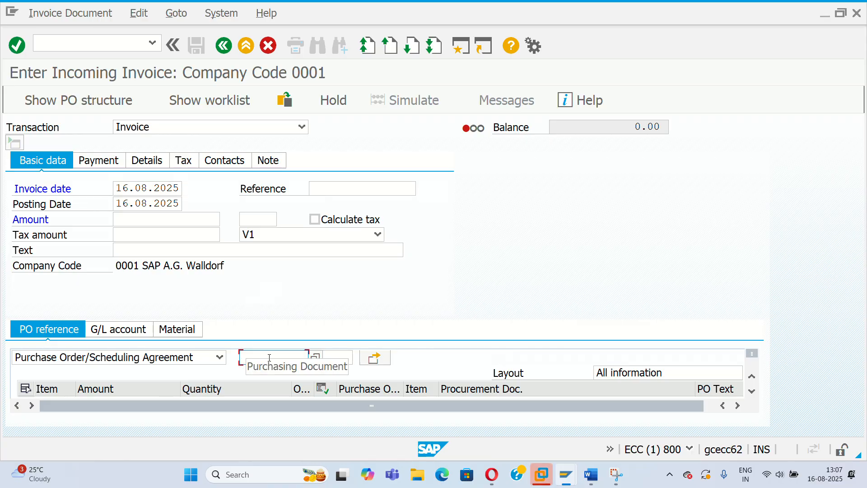
click(270, 358)
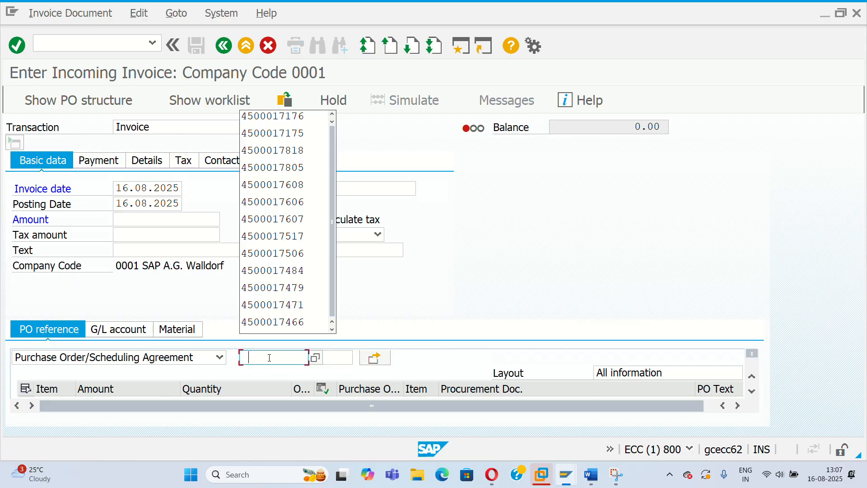
click(284, 117)
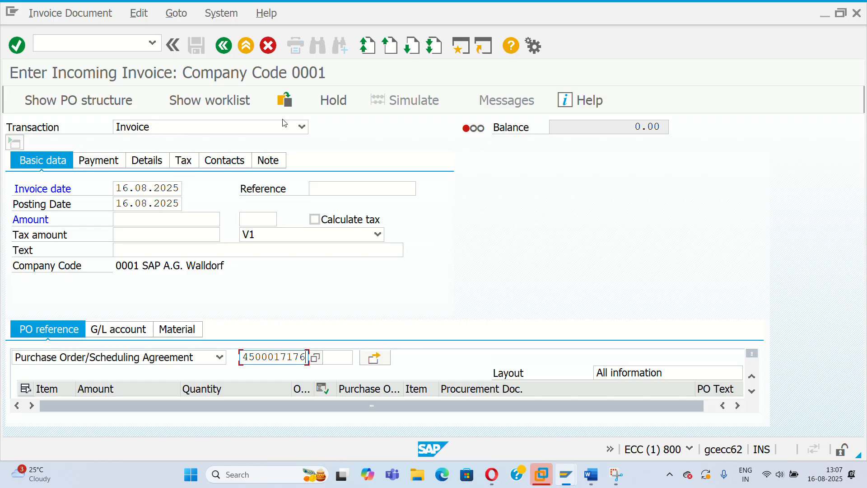
key(Return)
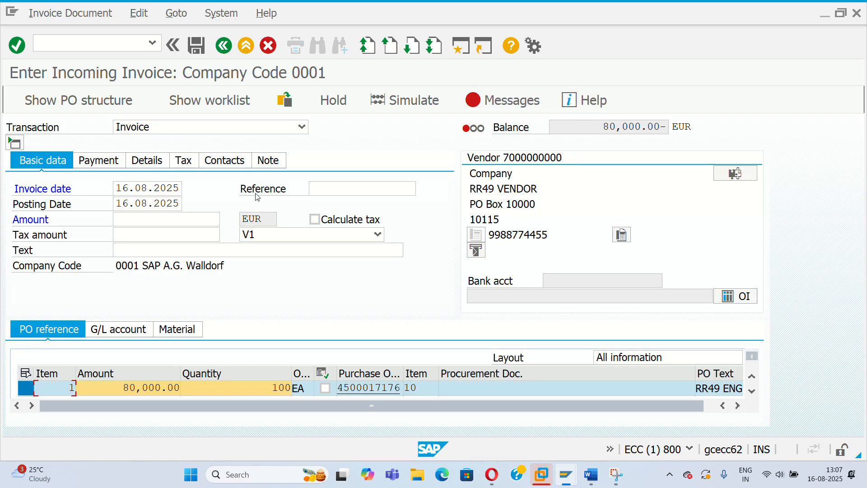
Step: Turn on tax calculation and copy the balance of 92,000 into the invoice amount
click(314, 220)
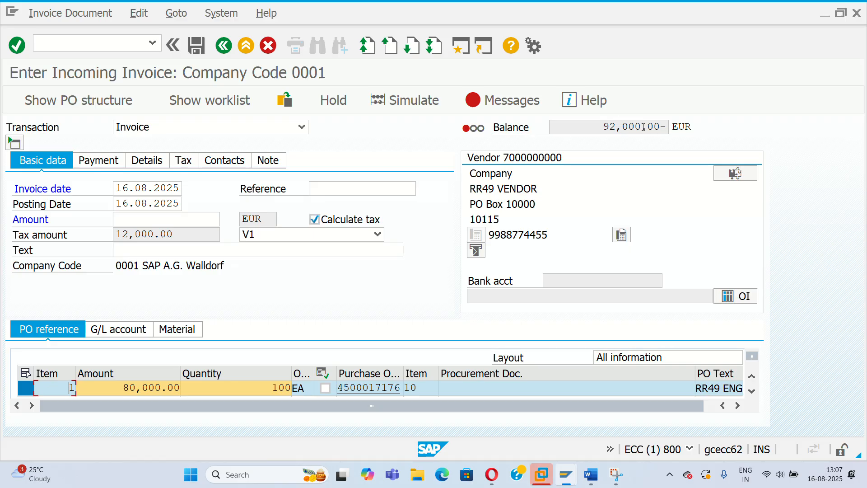
drag(643, 127, 590, 135)
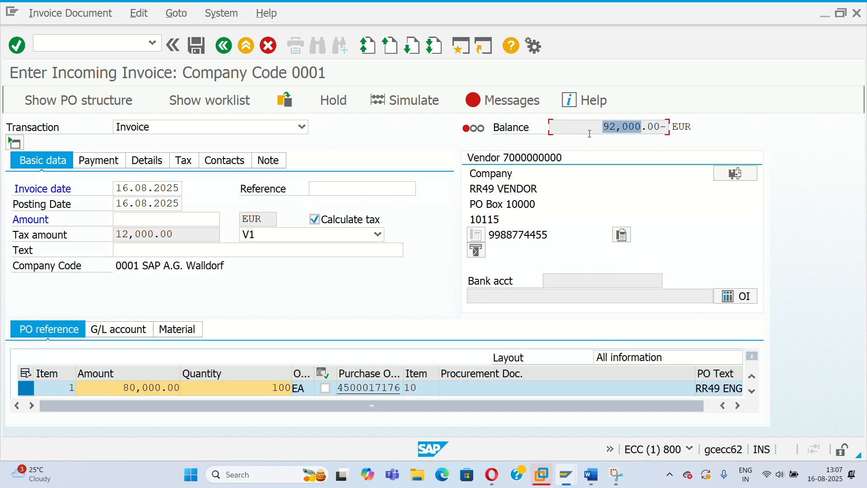
key(ctrl+c)
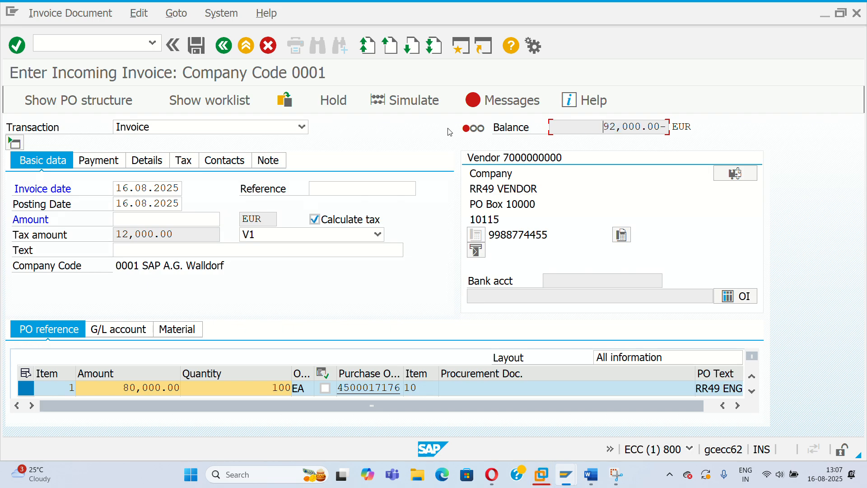
click(135, 212)
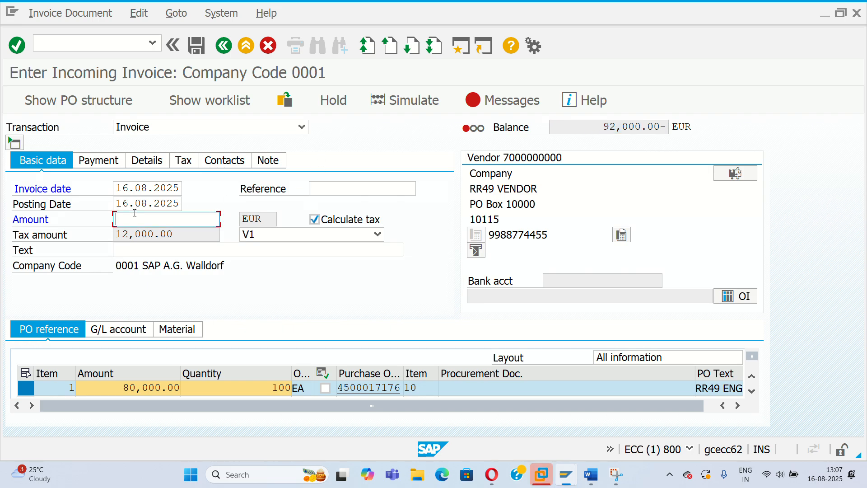
key(ctrl+v)
key(Return)
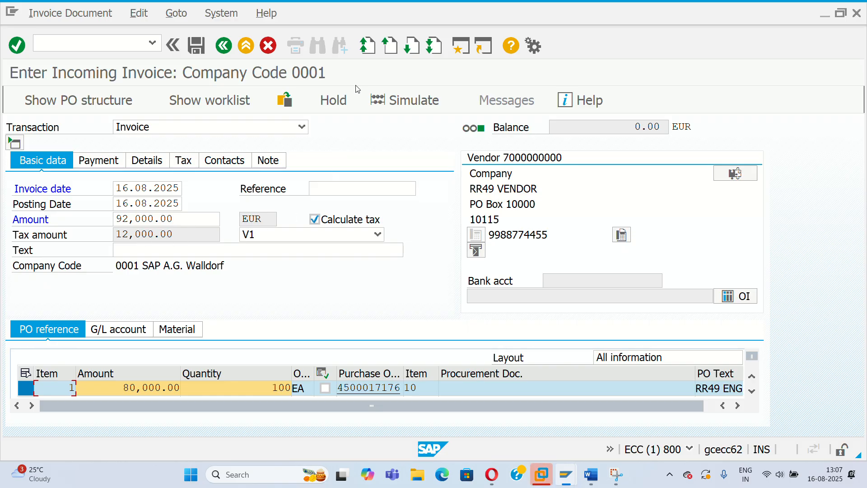
Step: Simulate the invoice document, review its vendor, goods receipt and input tax postings, and close the simulation without posting
click(419, 102)
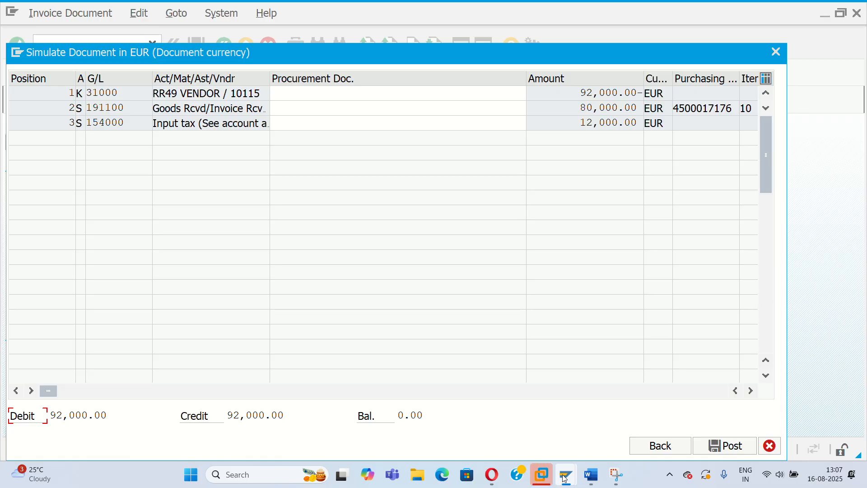
mouse_move(564, 478)
click(568, 478)
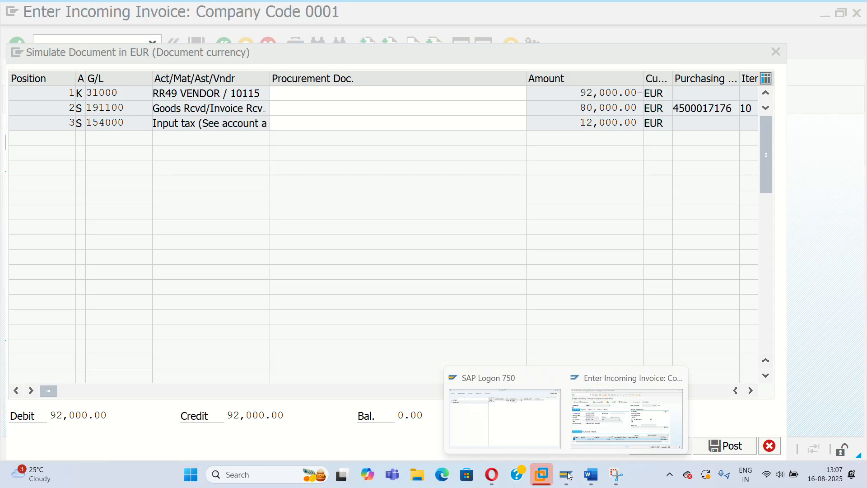
click(608, 427)
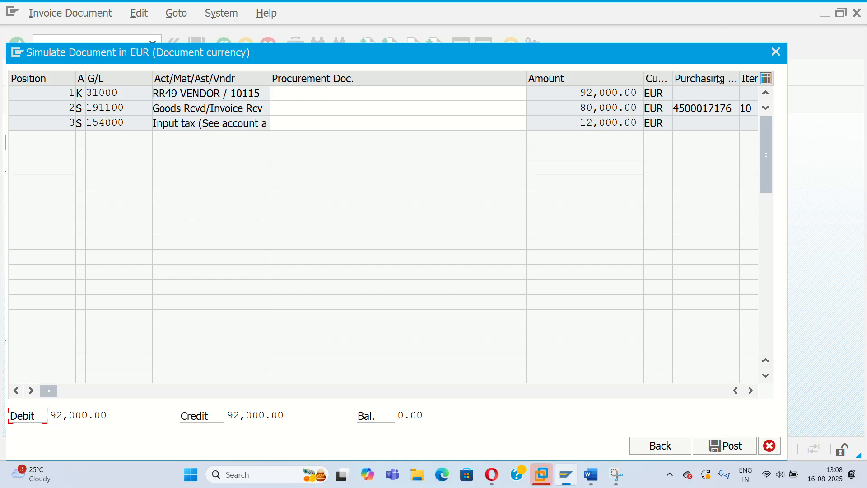
click(567, 473)
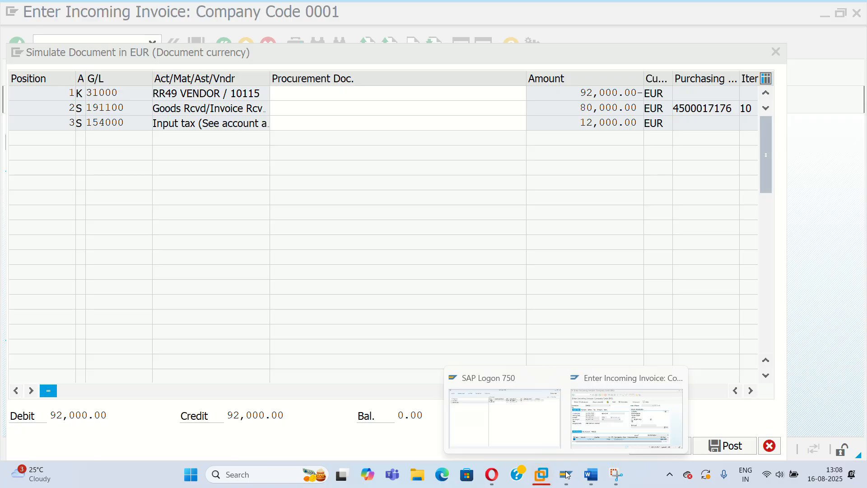
click(776, 51)
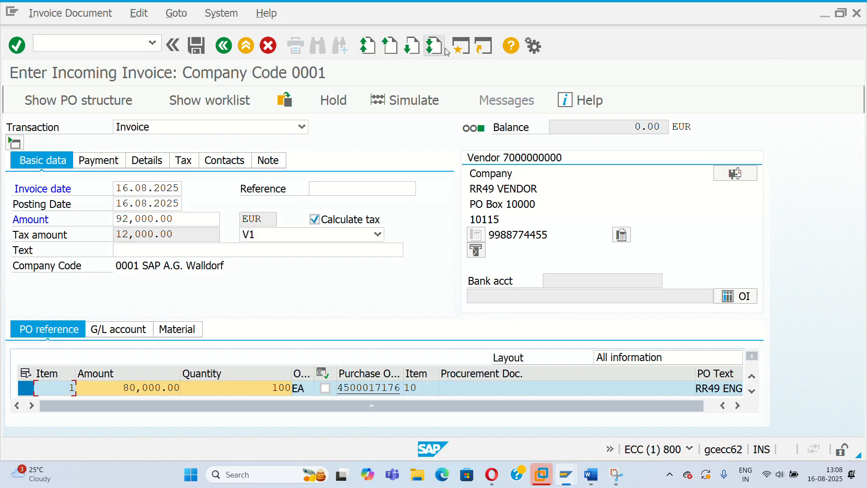
Step: Open a new session with transaction FBL1N and display RR49 VENDOR's open items in company code 0001 at key date 16.08.2025
key(ctrl+n)
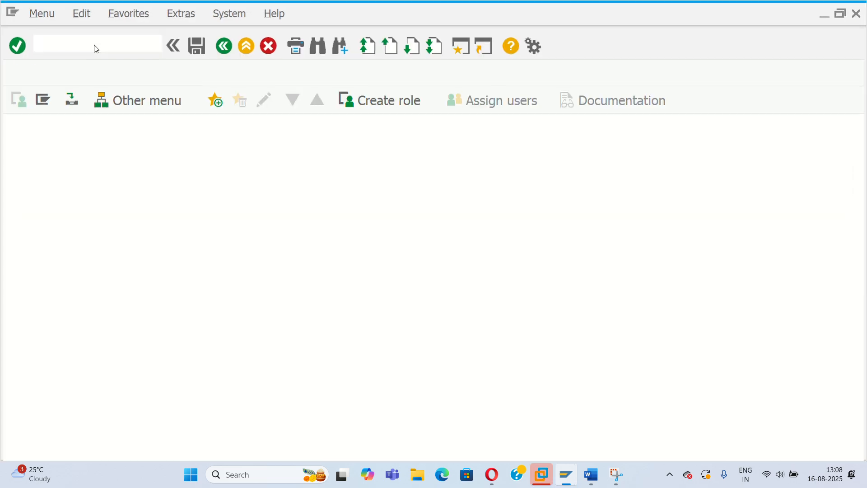
text(FB)
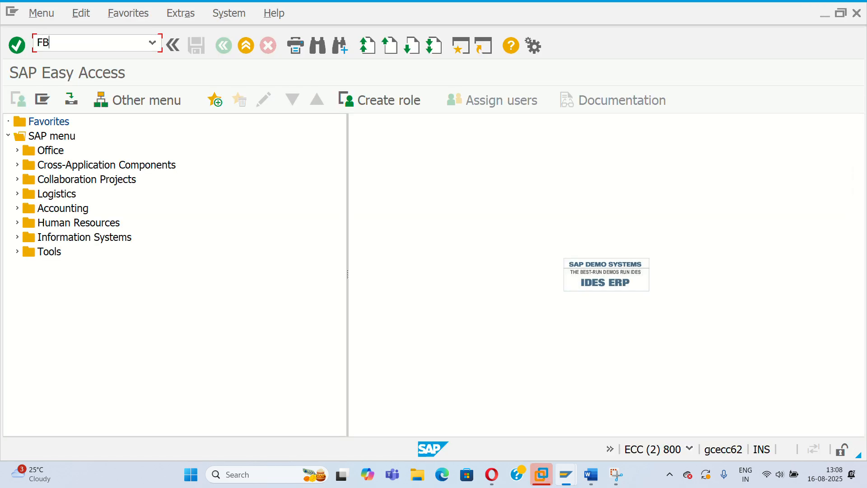
text(L1N)
key(Return)
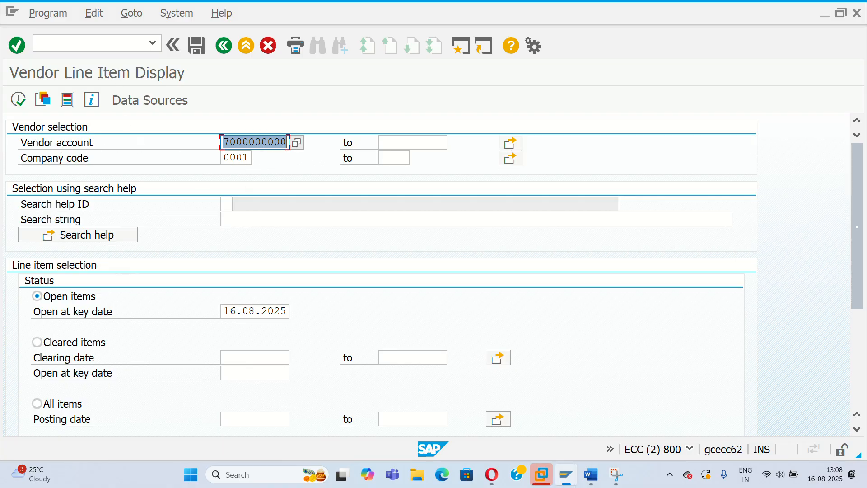
click(19, 100)
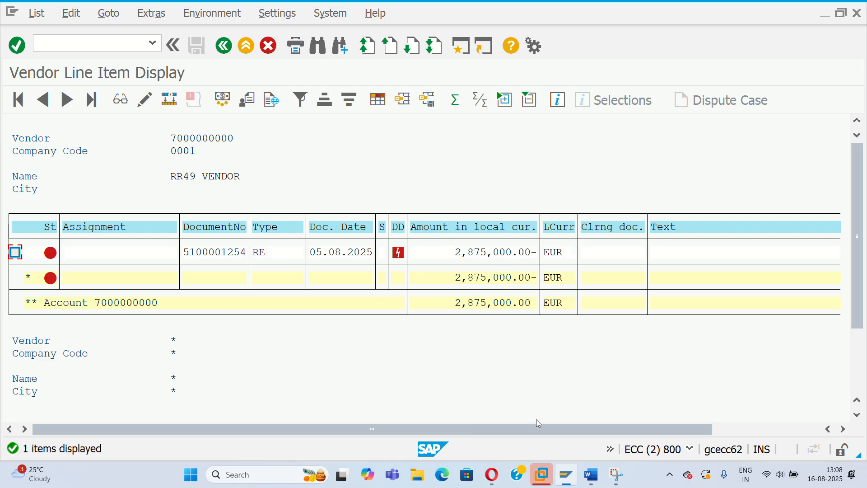
Step: Return to the incoming invoice session, simulate the invoice again and post it
mouse_move(566, 479)
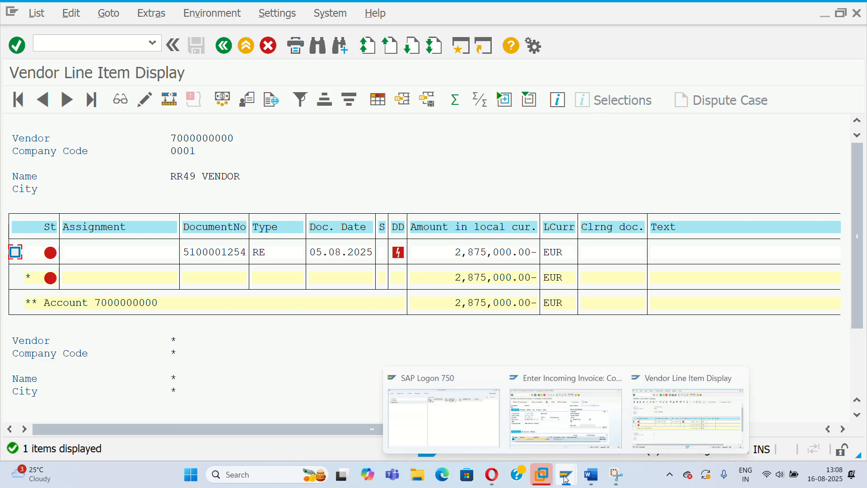
click(568, 432)
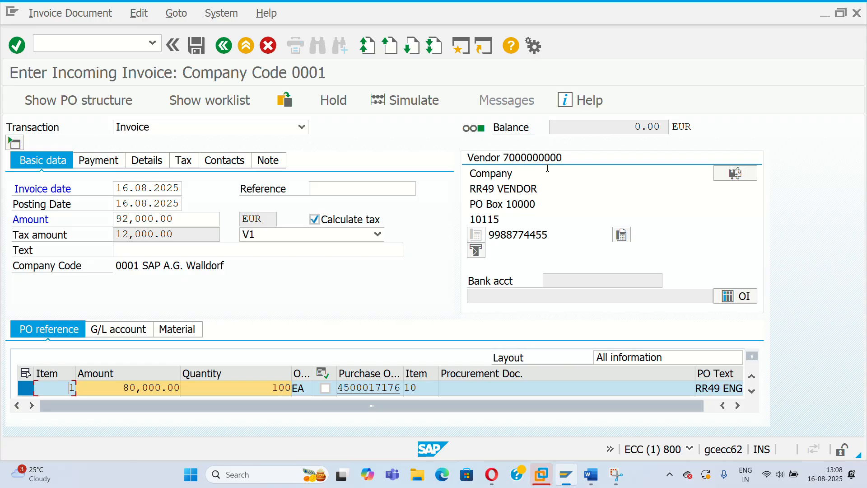
click(399, 102)
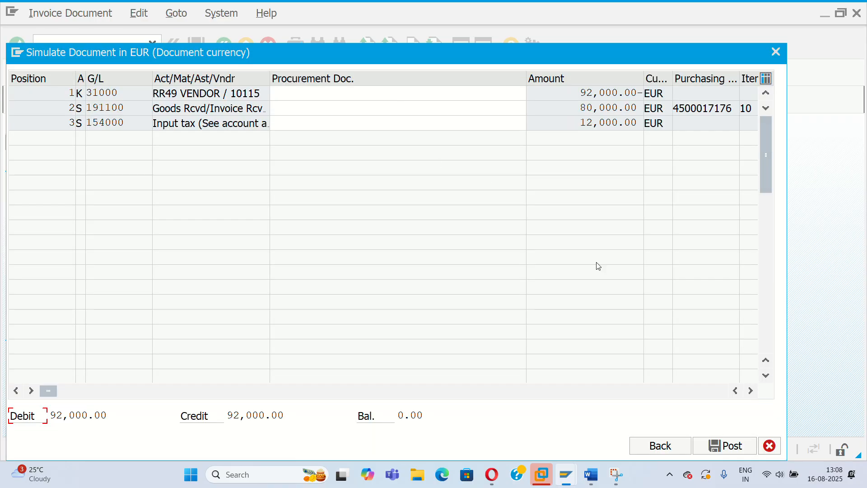
click(719, 446)
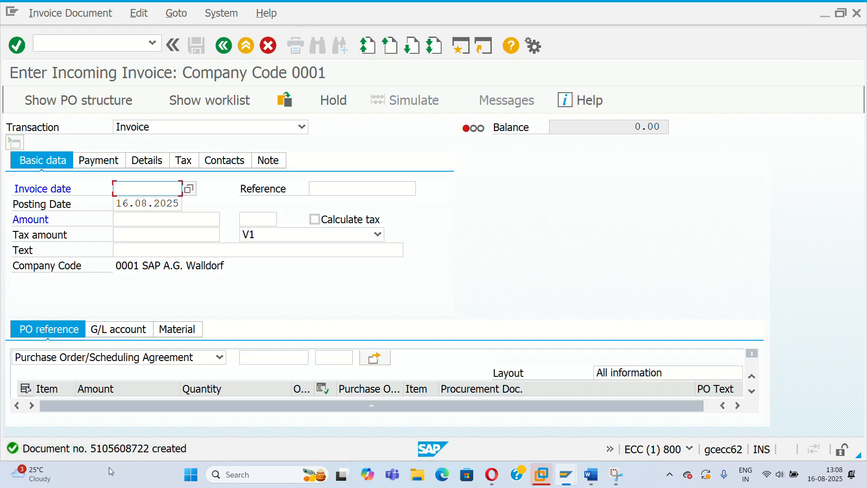
Step: Switch to the Vendor Line Item Display session and rerun the open item selection for the vendor
mouse_move(569, 474)
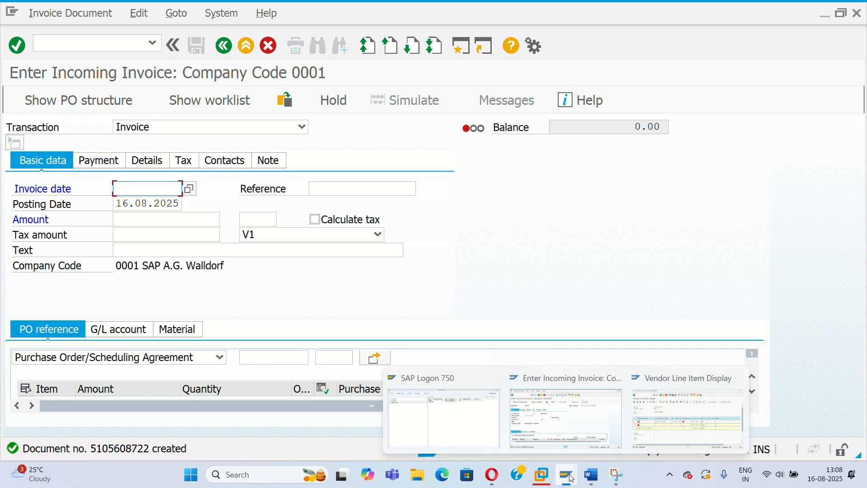
click(661, 419)
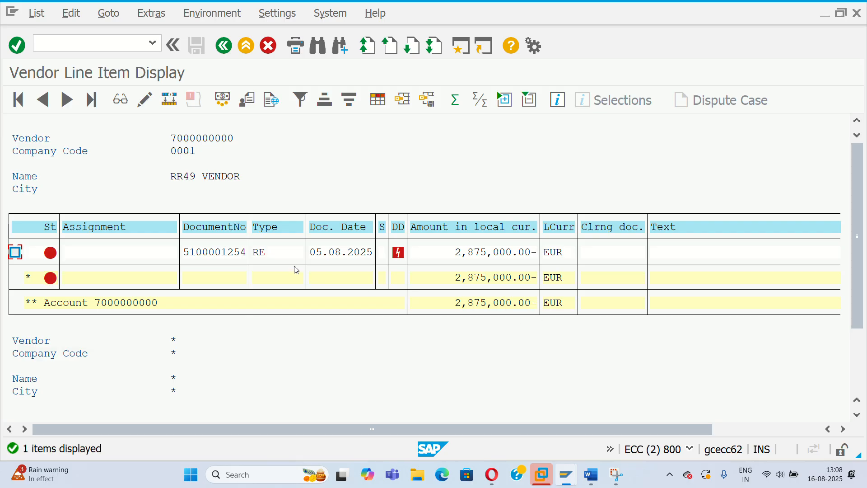
click(224, 46)
click(18, 99)
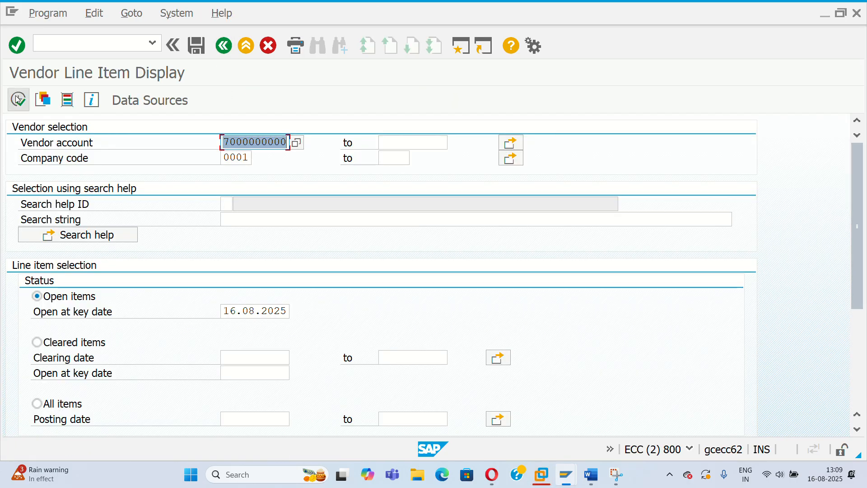